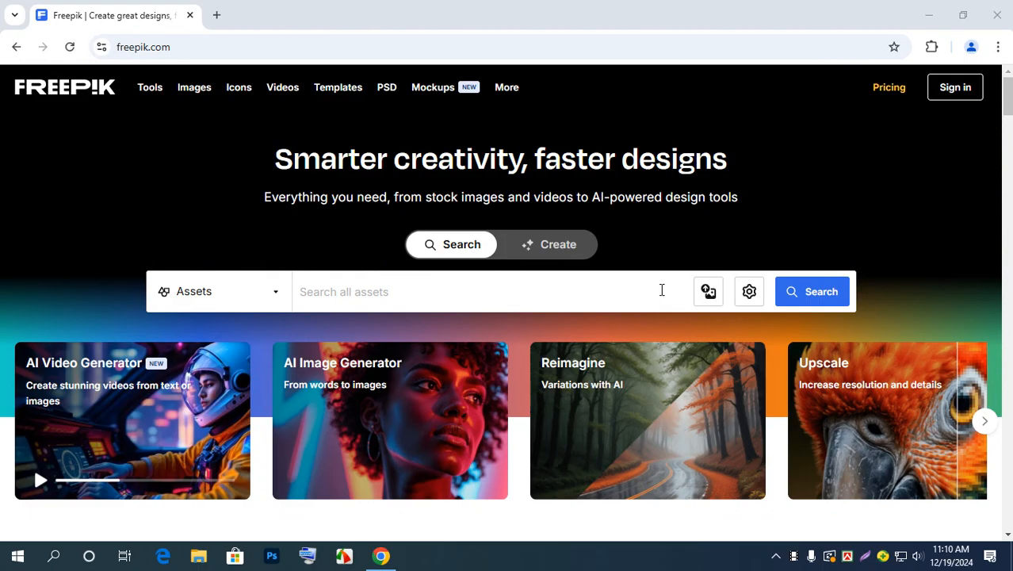
# Step: Search all Freepik assets for "t shirt mockup free"
pyautogui.click(481, 298)
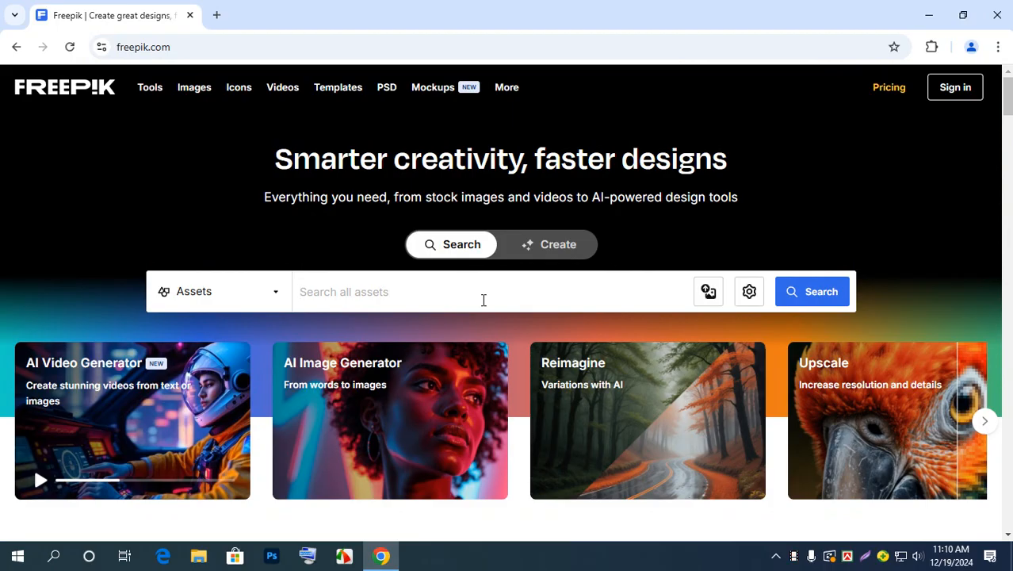
pyautogui.write('t shir')
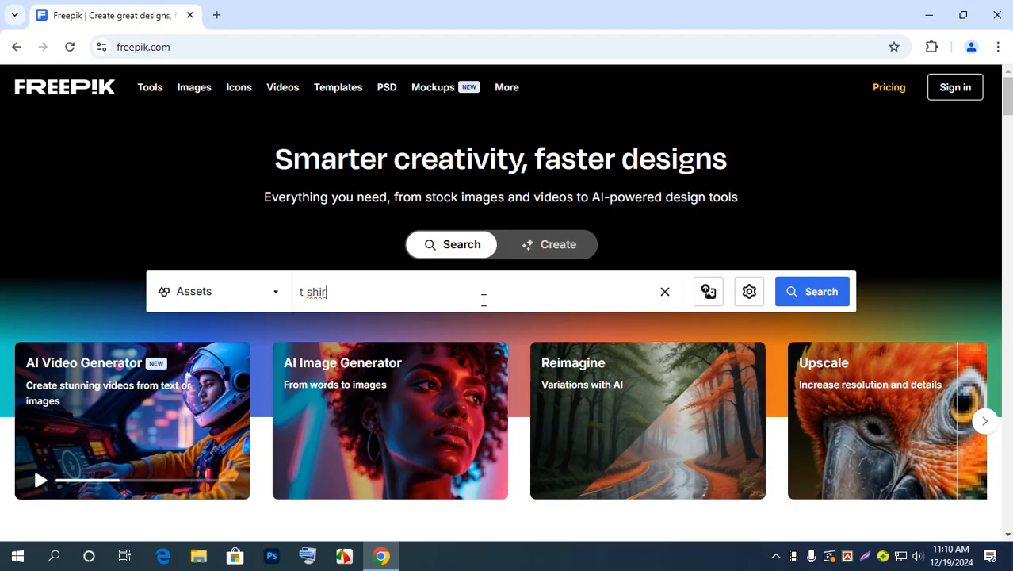
pyautogui.write('t mockup')
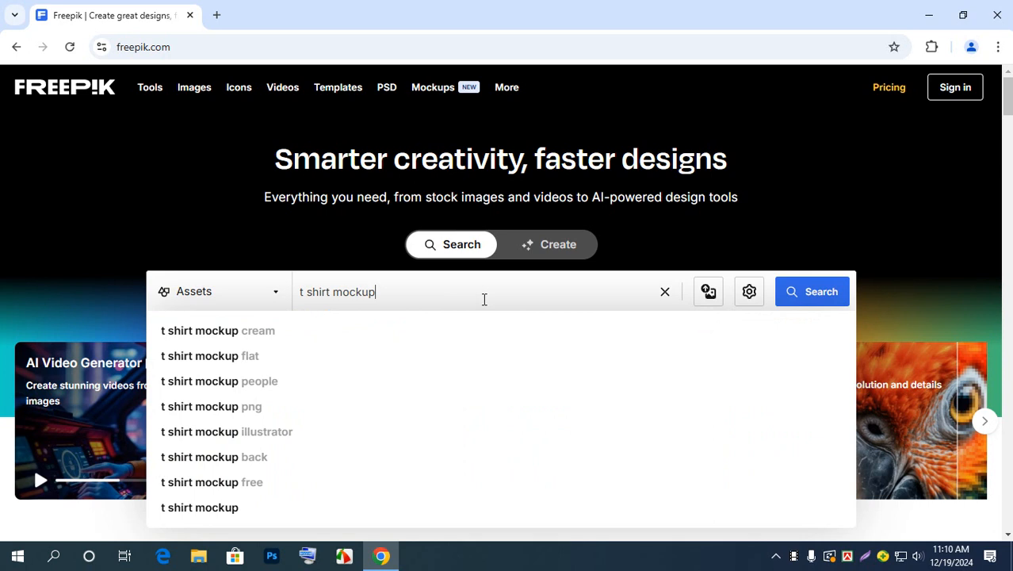
pyautogui.click(190, 483)
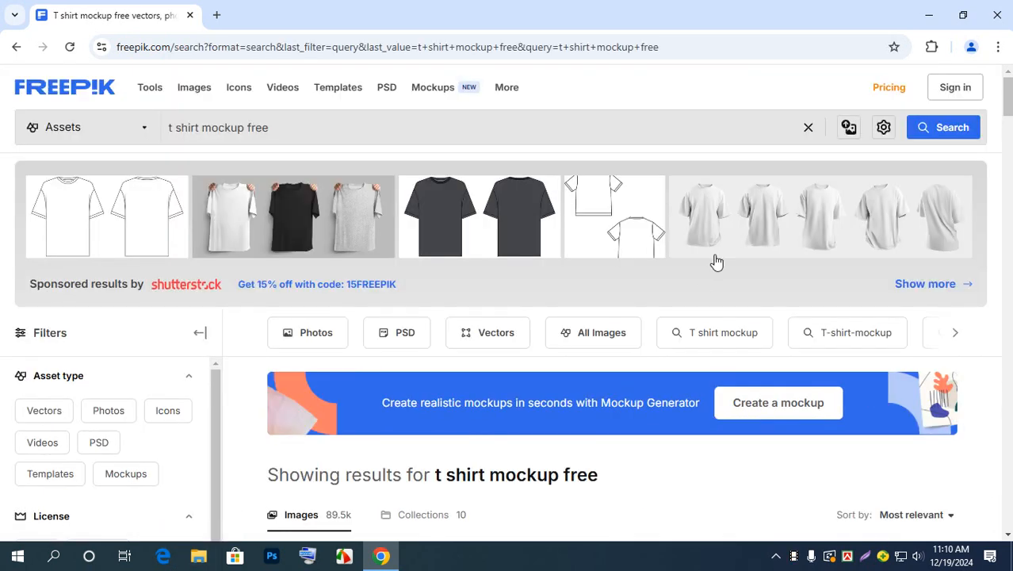
# Step: Filter the T-shirt mockup results to PSD files with a Free license
pyautogui.scroll(-10, 716, 260)
pyautogui.scroll(-6, 734, 261)
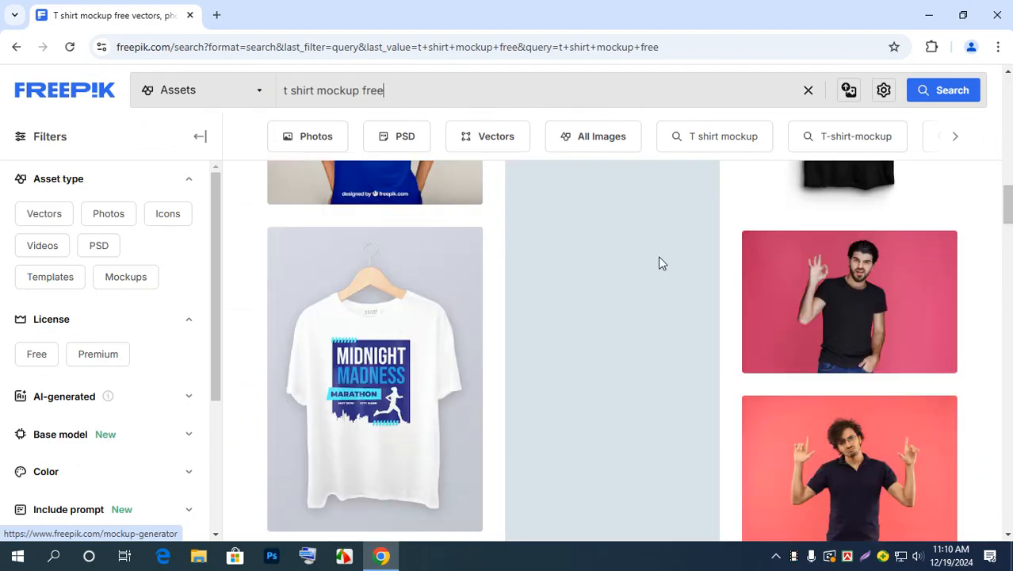
pyautogui.scroll(15, 660, 267)
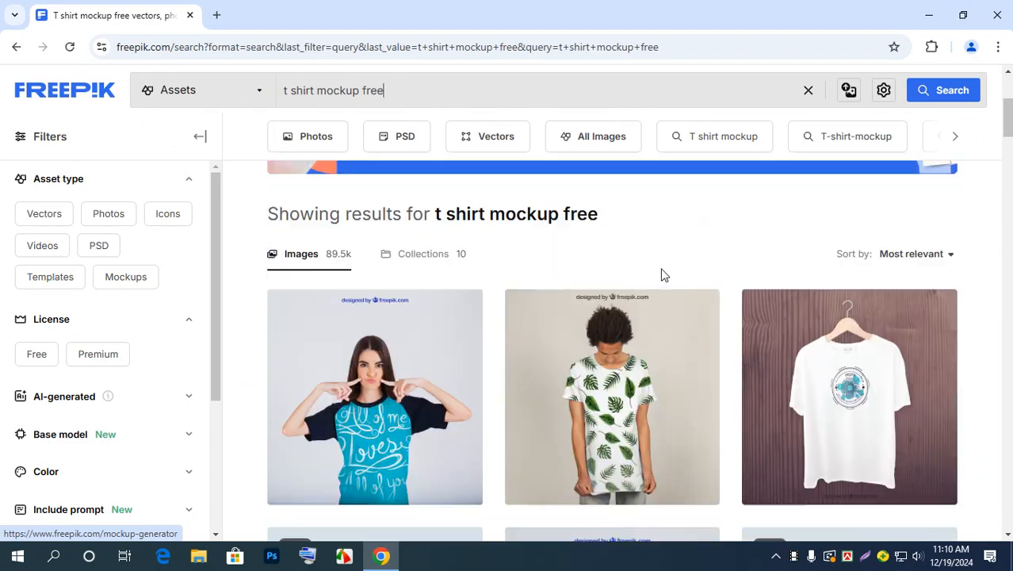
pyautogui.scroll(-2, 139, 273)
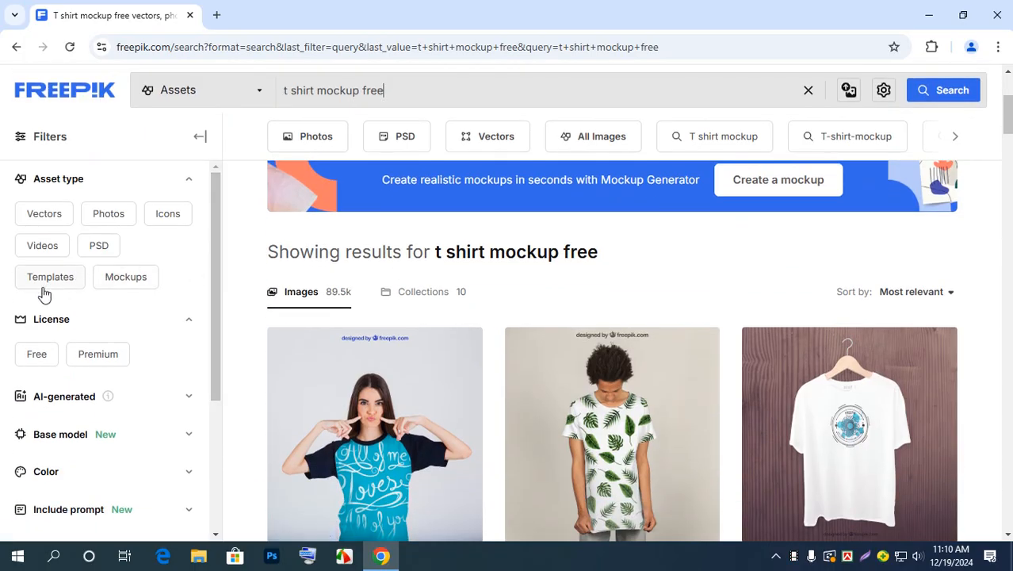
pyautogui.click(99, 246)
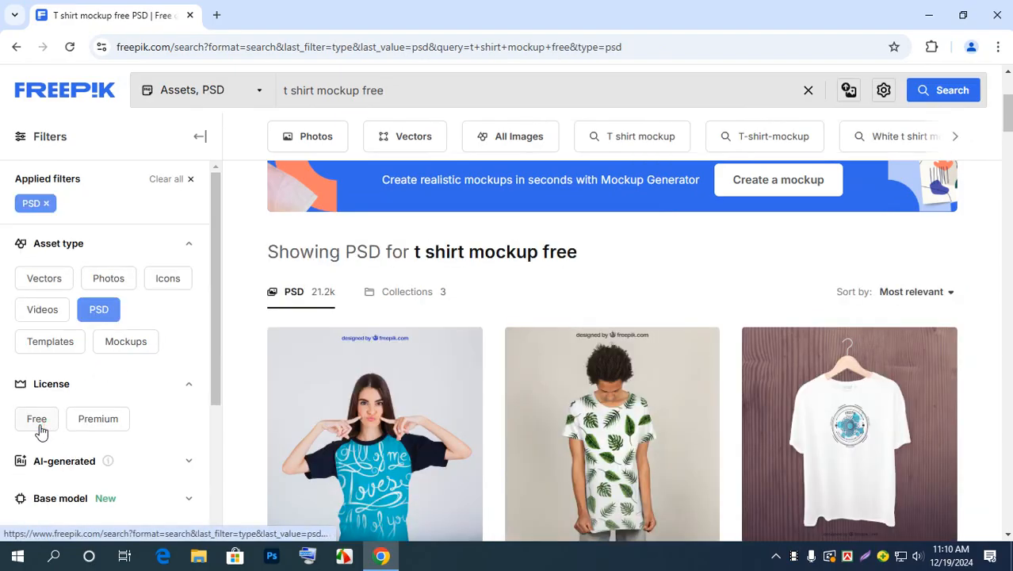
pyautogui.click(41, 428)
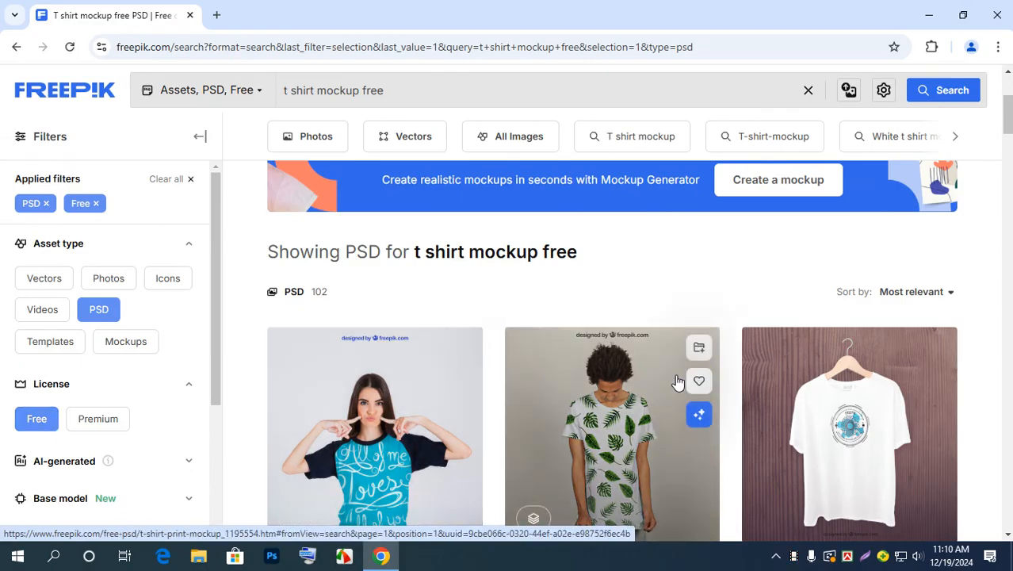
# Step: Open the blue "Repair Shop Motorcycle" T-shirt mockup from the results in a new tab
pyautogui.scroll(-2, 634, 387)
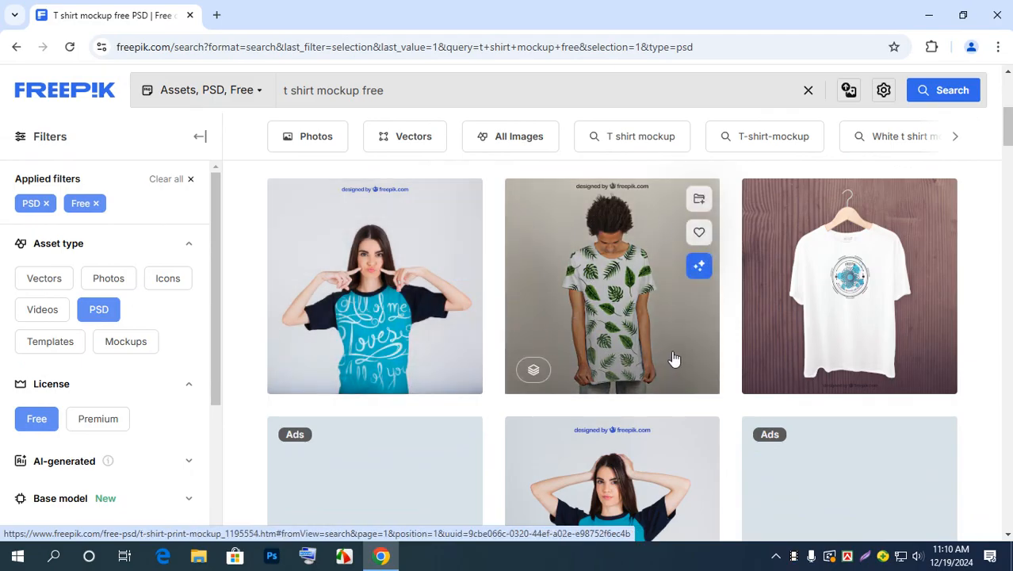
pyautogui.scroll(-5, 671, 360)
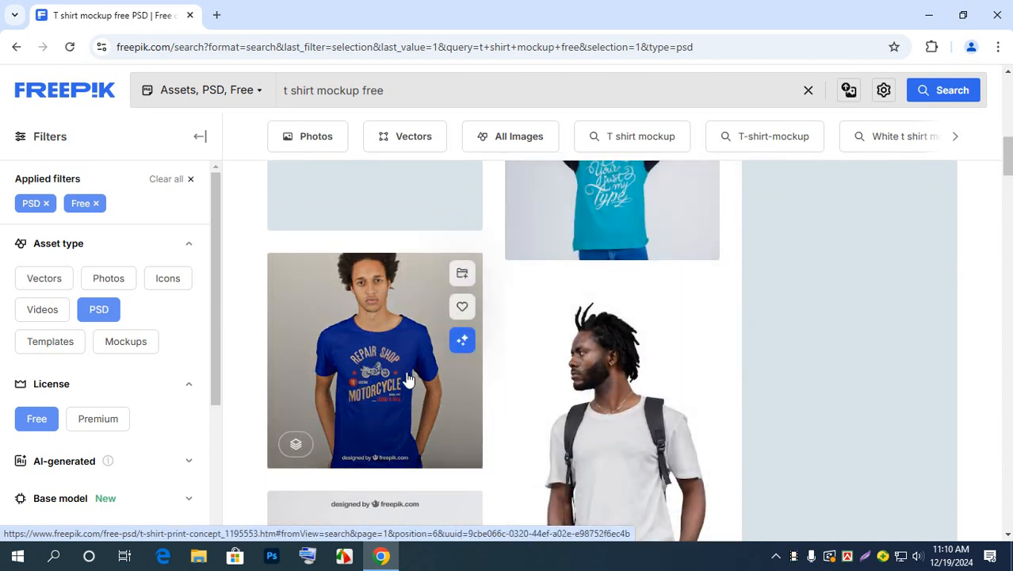
pyautogui.rightClick(371, 306)
pyautogui.click(413, 21)
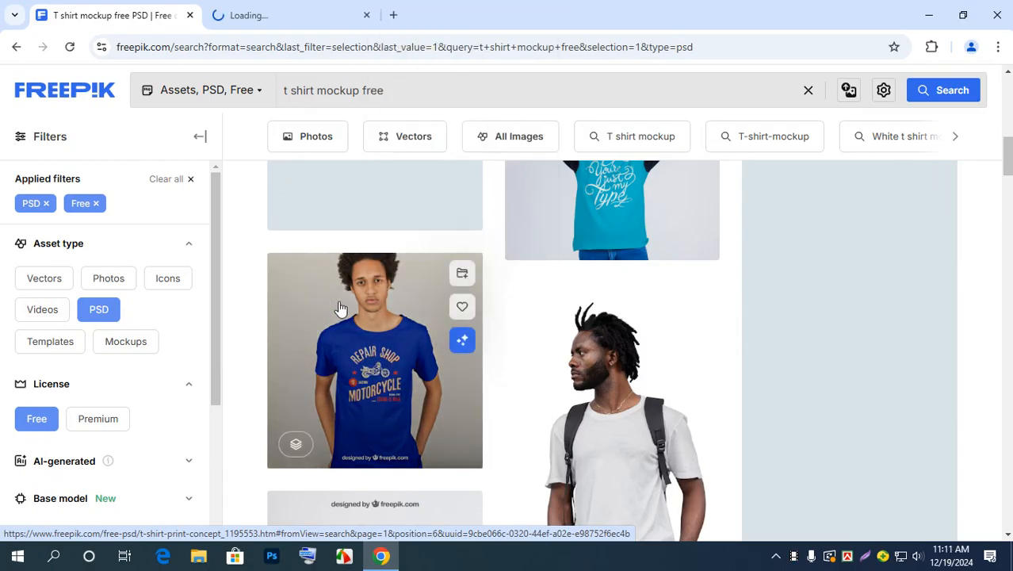
# Step: Examine the remaining free PSD T-shirt mockups for another suitable model or shirt image
pyautogui.scroll(-3, 525, 260)
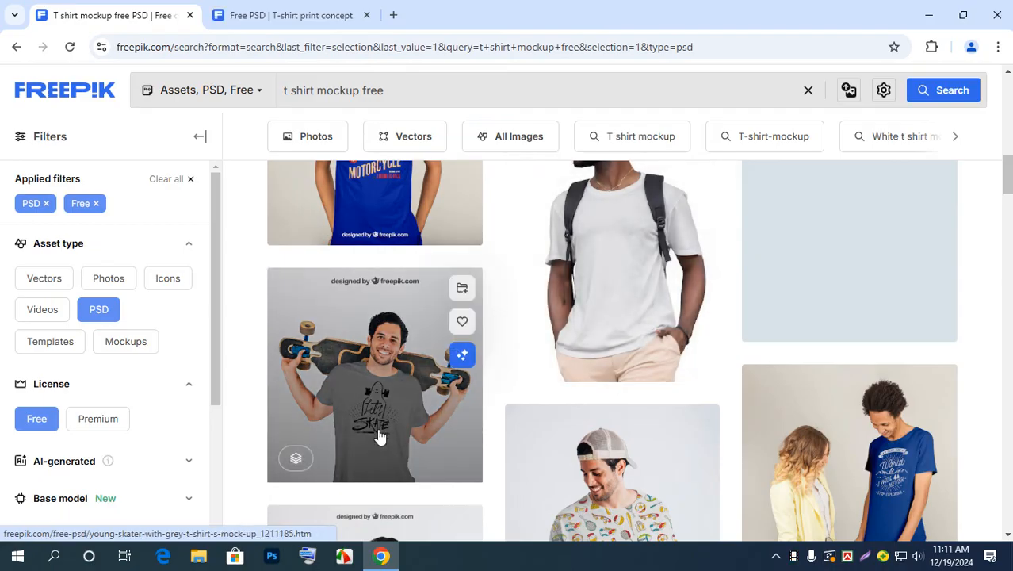
pyautogui.scroll(-6, 394, 385)
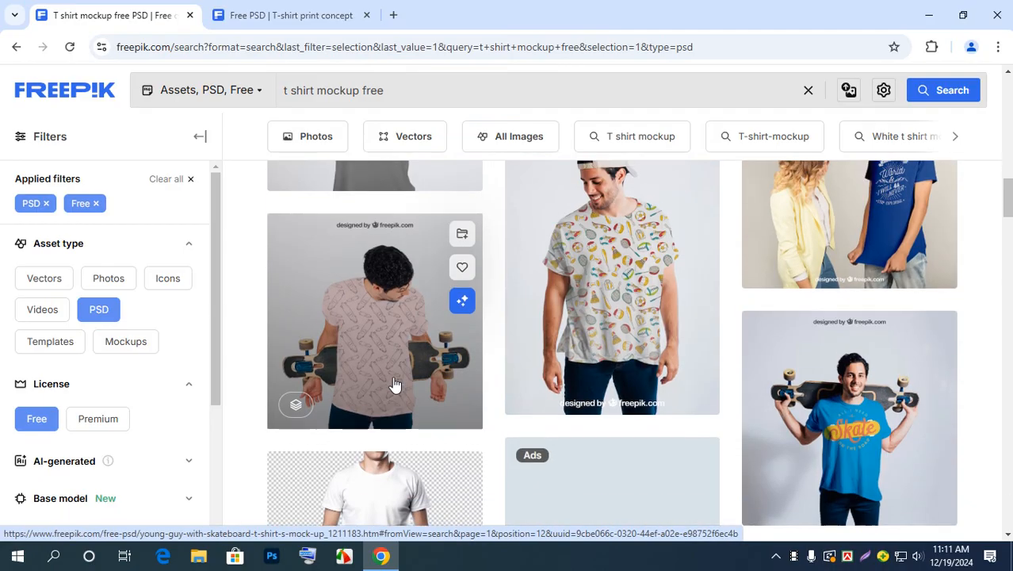
pyautogui.scroll(-5, 393, 385)
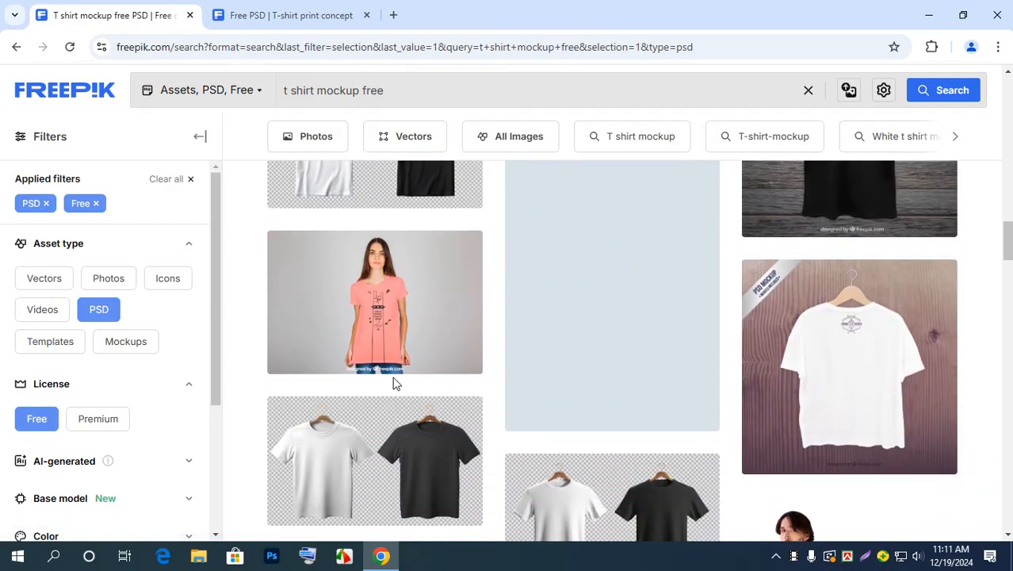
pyautogui.scroll(-6, 394, 384)
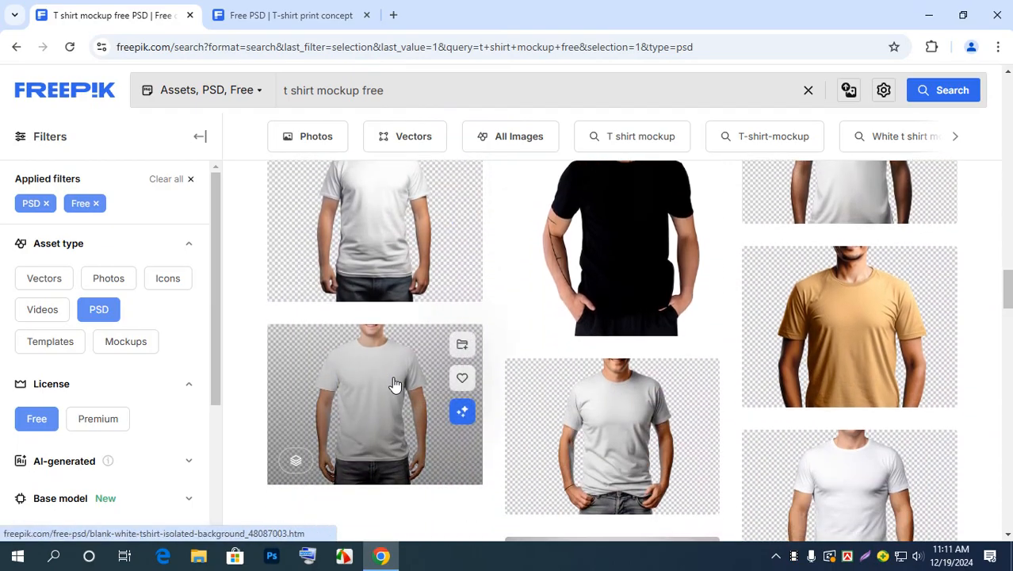
pyautogui.scroll(-6, 394, 384)
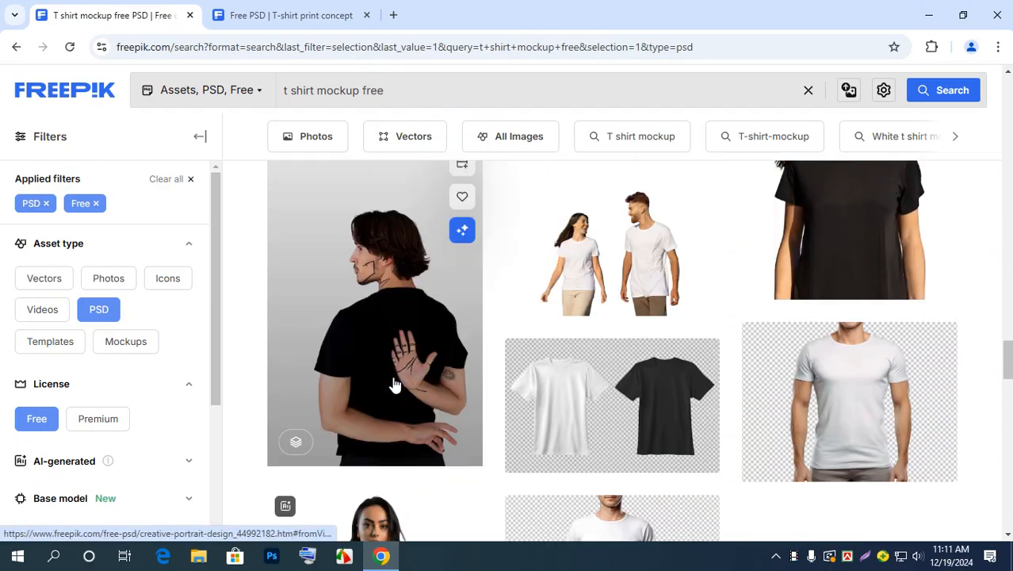
pyautogui.scroll(-6, 394, 384)
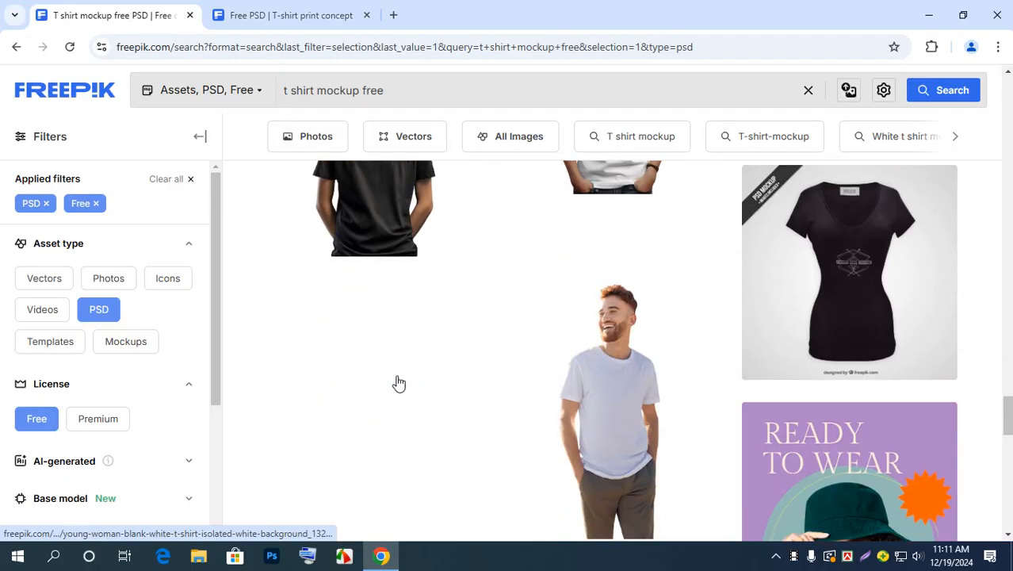
pyautogui.scroll(-6, 398, 383)
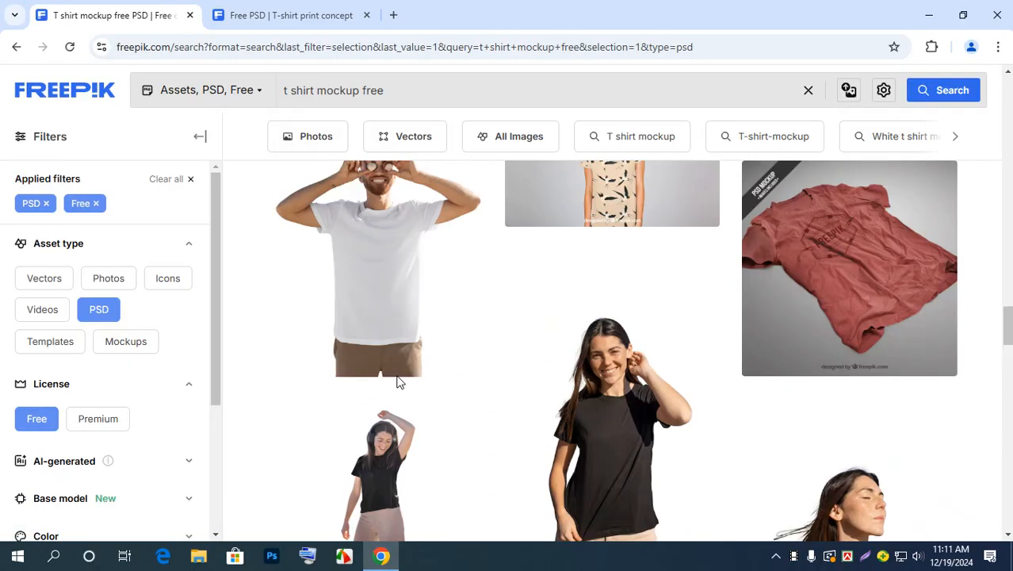
pyautogui.scroll(3, 399, 382)
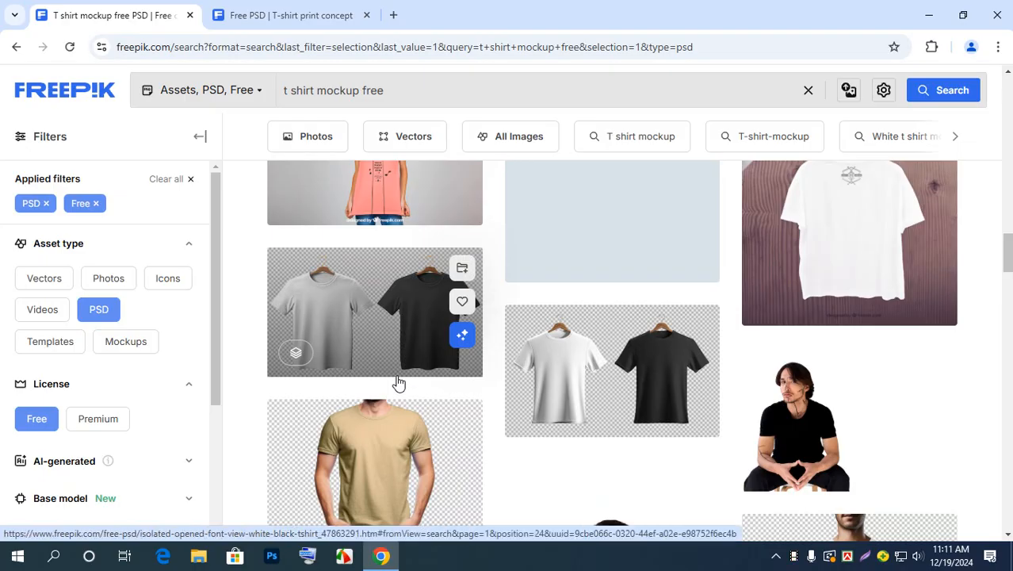
pyautogui.scroll(6, 399, 383)
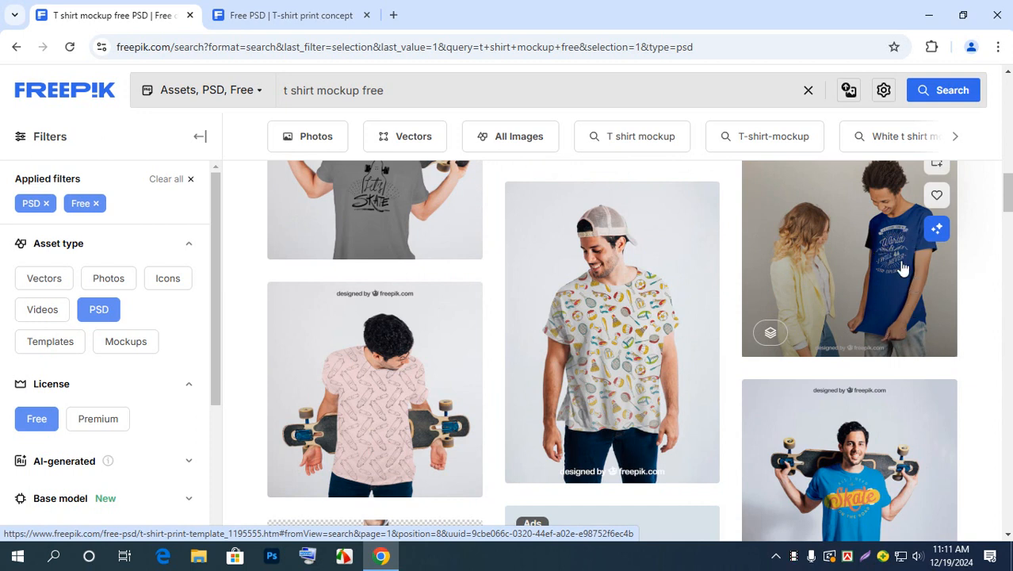
pyautogui.scroll(-3, 877, 362)
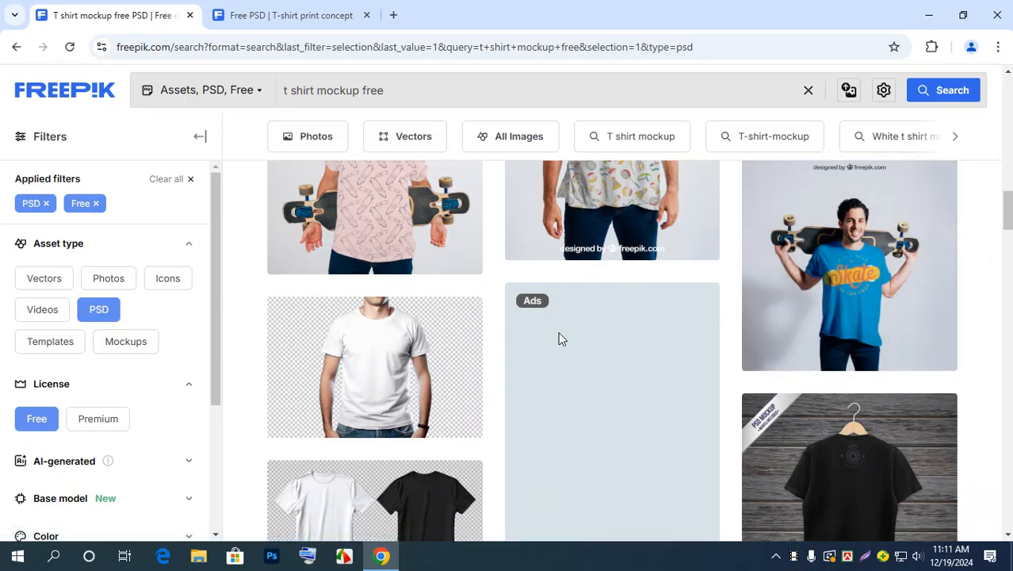
pyautogui.scroll(-3, 408, 341)
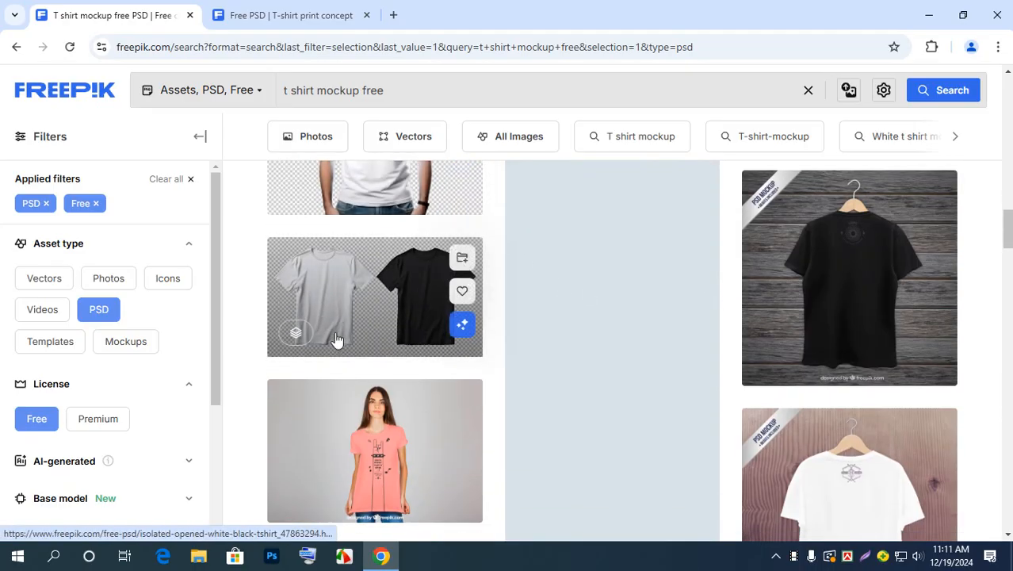
pyautogui.scroll(-6, 334, 341)
pyautogui.scroll(-10, 662, 389)
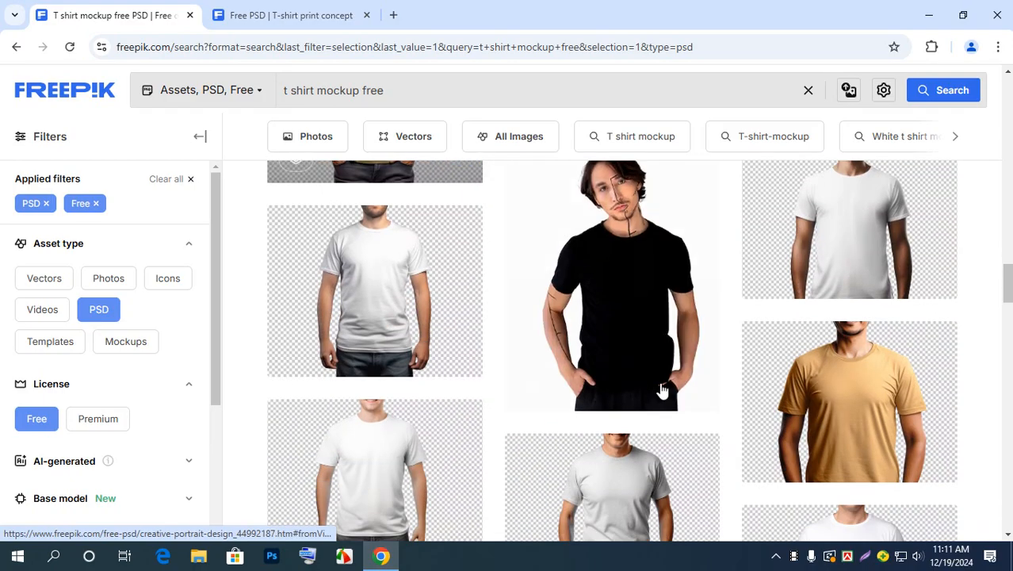
pyautogui.scroll(-4, 681, 363)
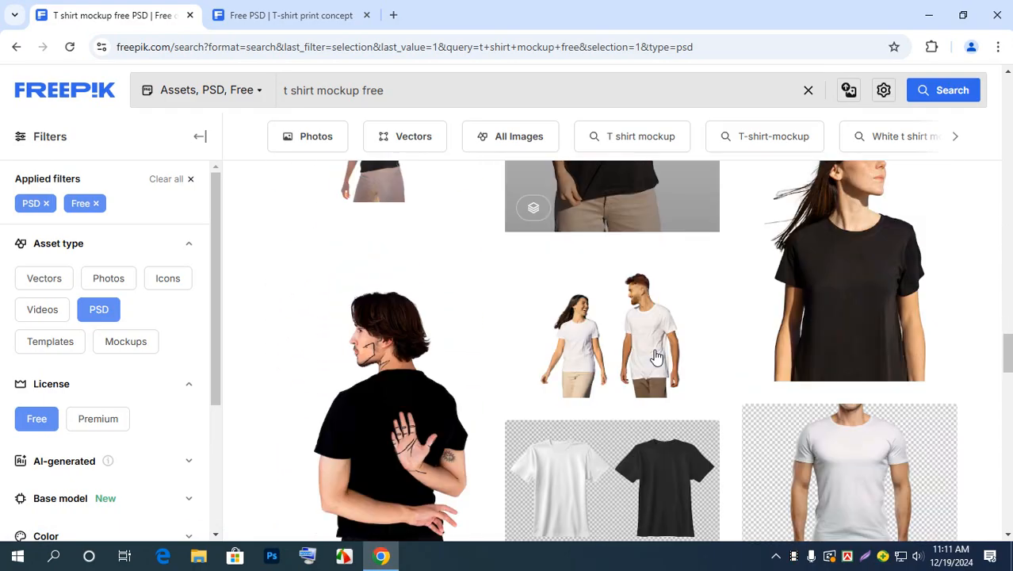
pyautogui.scroll(3, 656, 358)
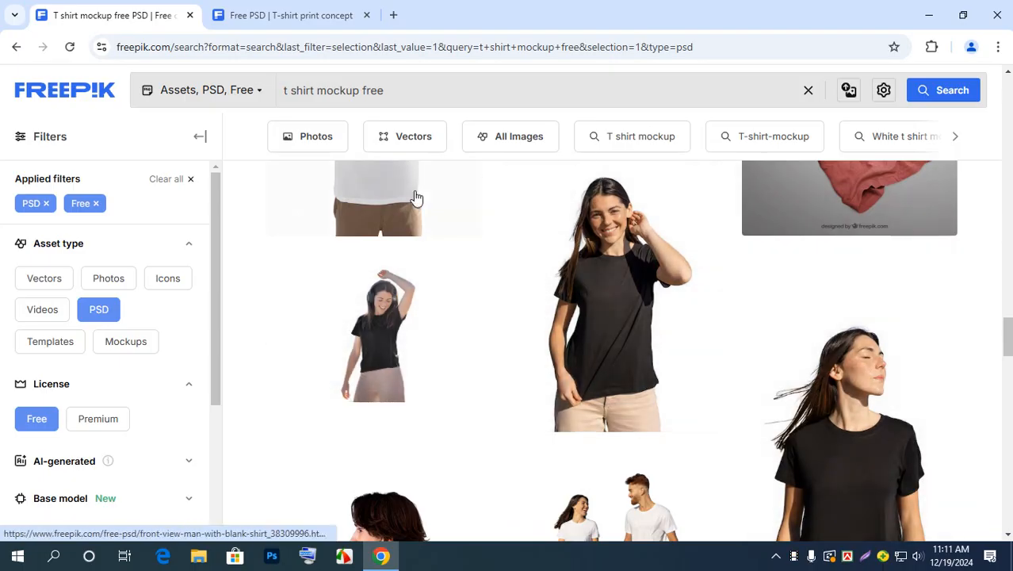
pyautogui.scroll(-10, 735, 248)
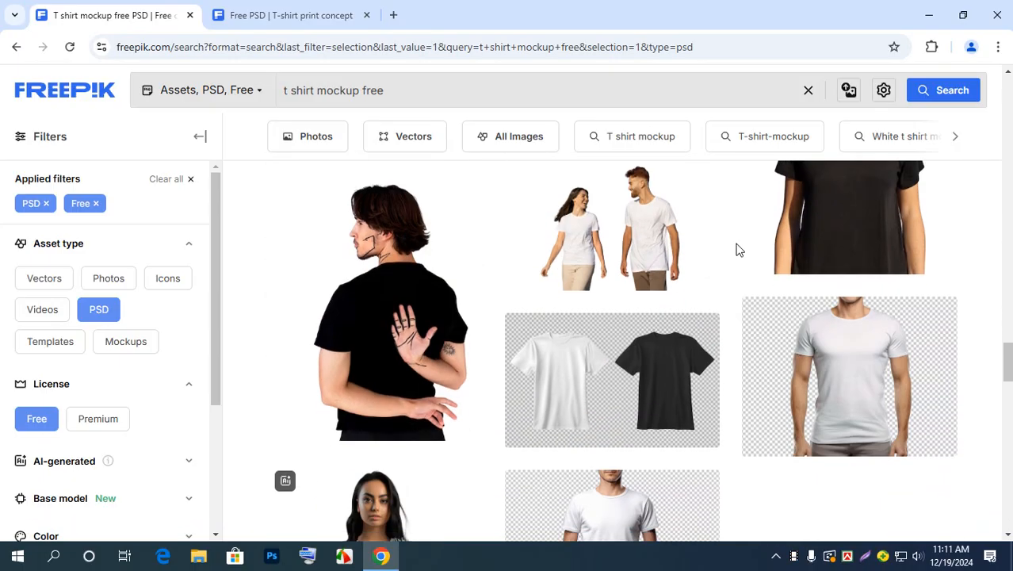
pyautogui.scroll(-10, 737, 246)
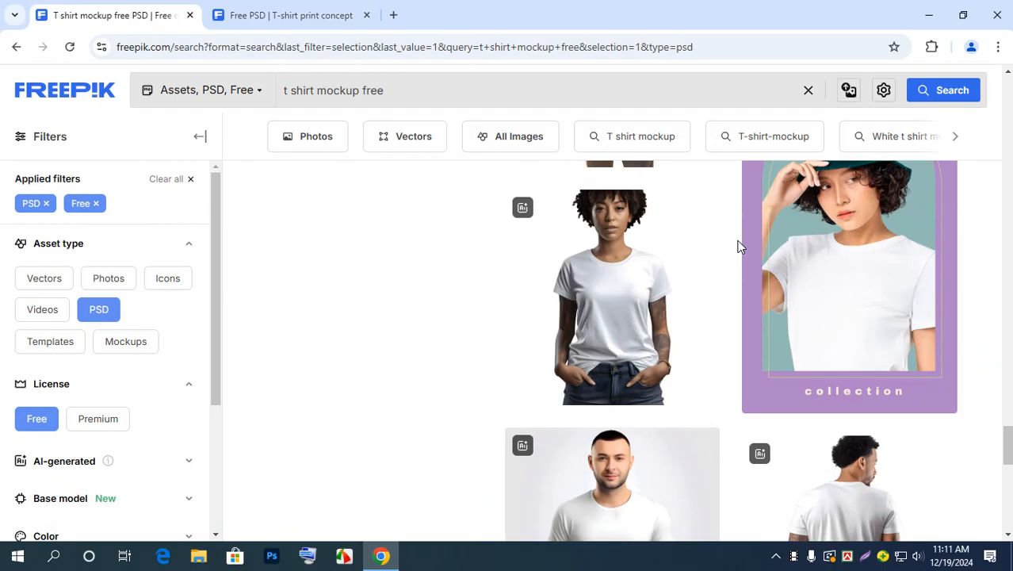
pyautogui.scroll(10, 741, 237)
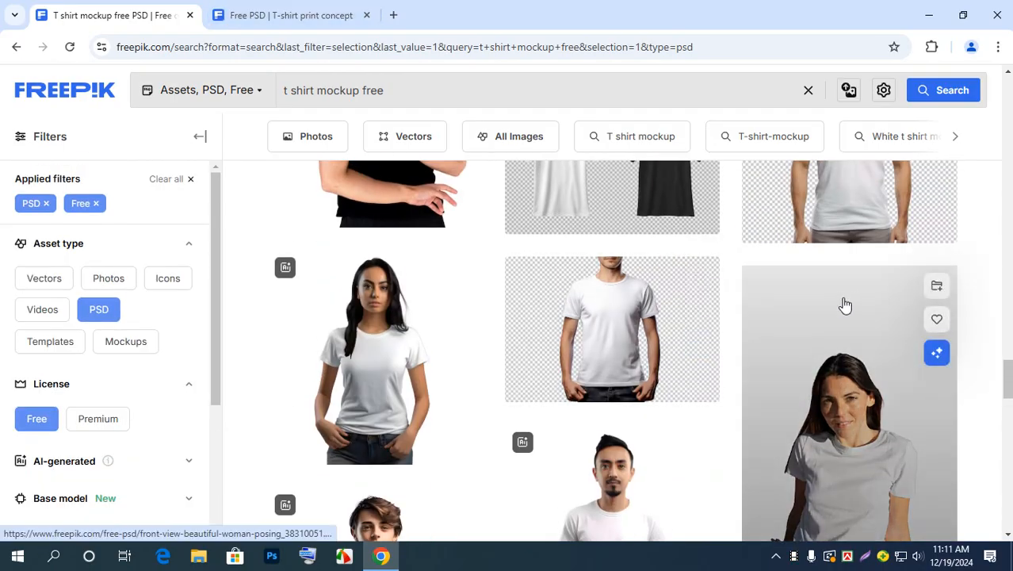
pyautogui.scroll(4, 841, 317)
pyautogui.scroll(-3, 771, 402)
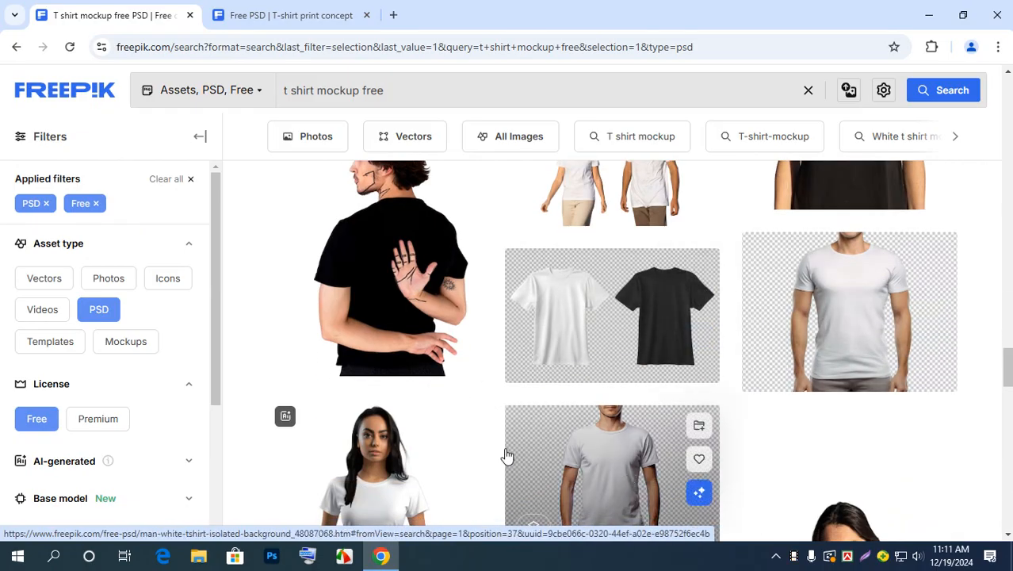
# Step: Open the PSD of the smiling woman in a black T-shirt and beige trousers in a new tab
pyautogui.scroll(-8, 755, 411)
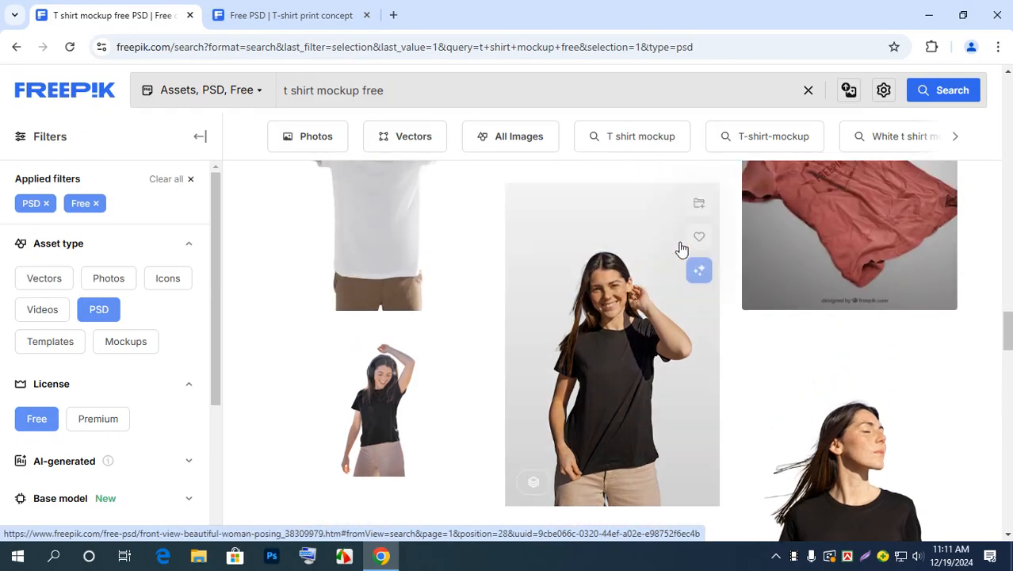
pyautogui.rightClick(616, 354)
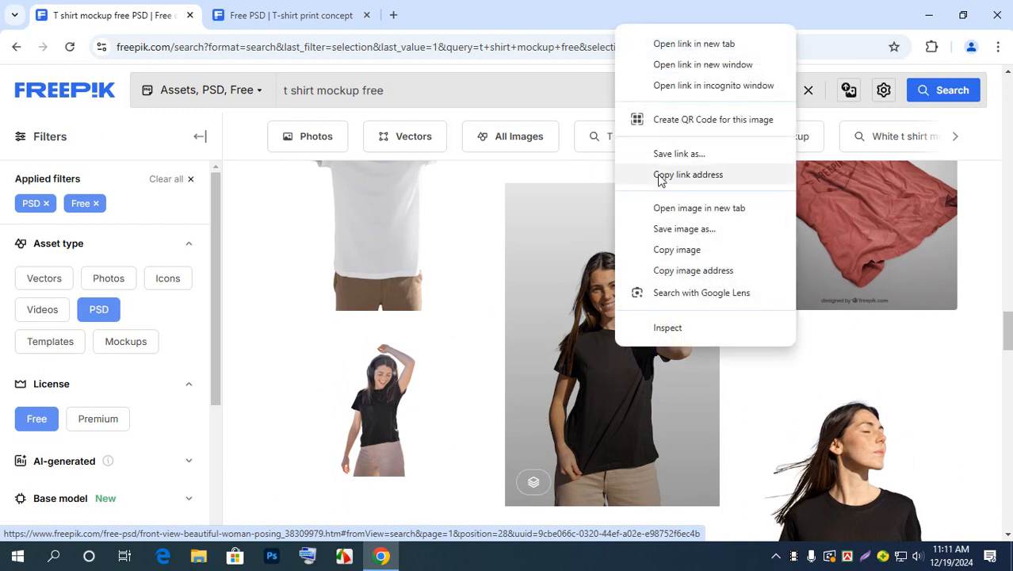
pyautogui.click(688, 41)
# Step: Download the blue "T-shirt print concept" mockup with the free download option from its already opened tab
pyautogui.click(298, 16)
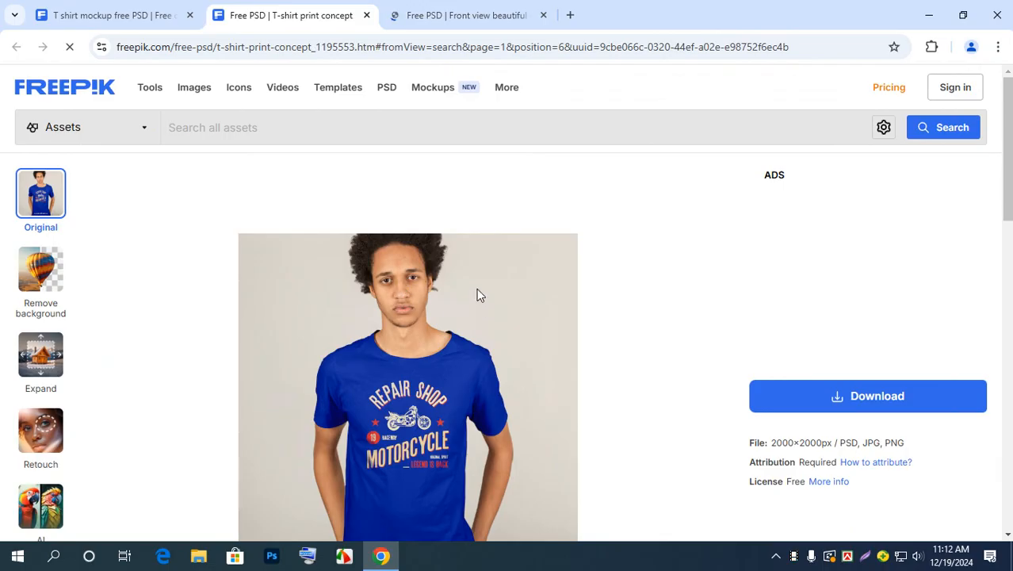
pyautogui.scroll(-1, 555, 254)
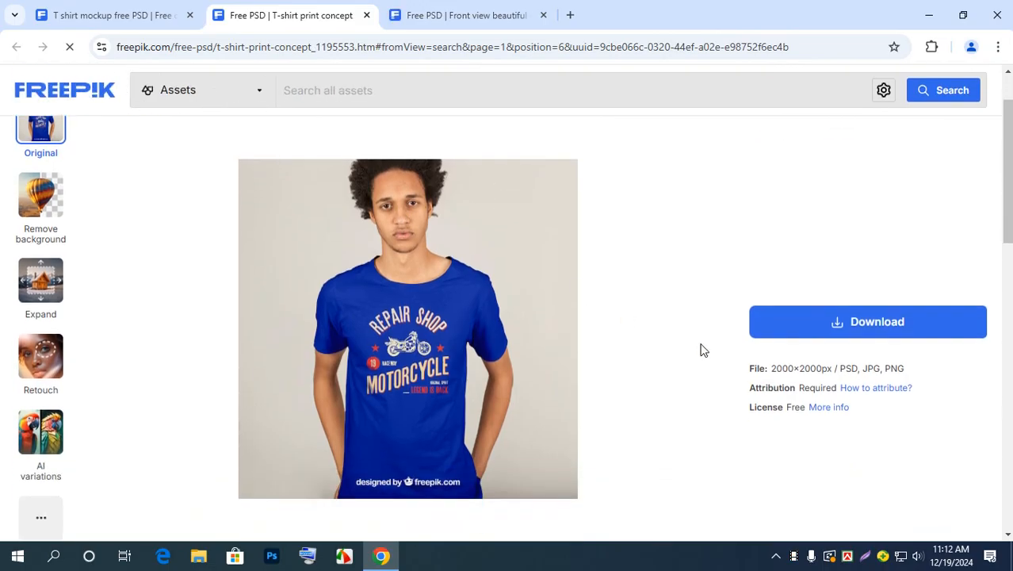
pyautogui.click(838, 320)
pyautogui.scroll(-2, 836, 311)
pyautogui.click(821, 367)
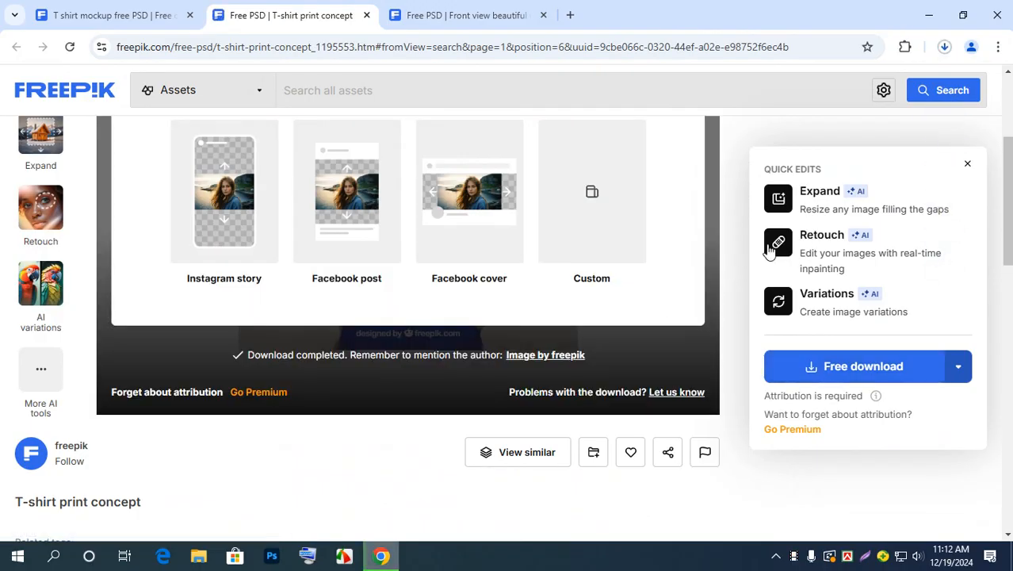
# Step: Download the mockup of the smiling woman in a black T-shirt with the free download option from its already opened tab
pyautogui.click(434, 16)
pyautogui.scroll(-1, 706, 313)
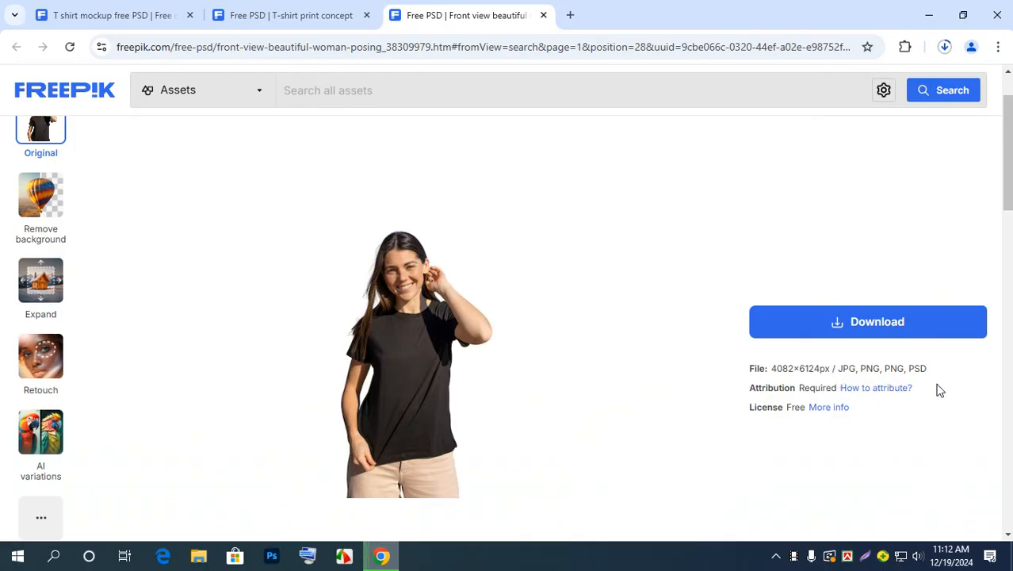
pyautogui.click(893, 329)
pyautogui.scroll(-1, 893, 412)
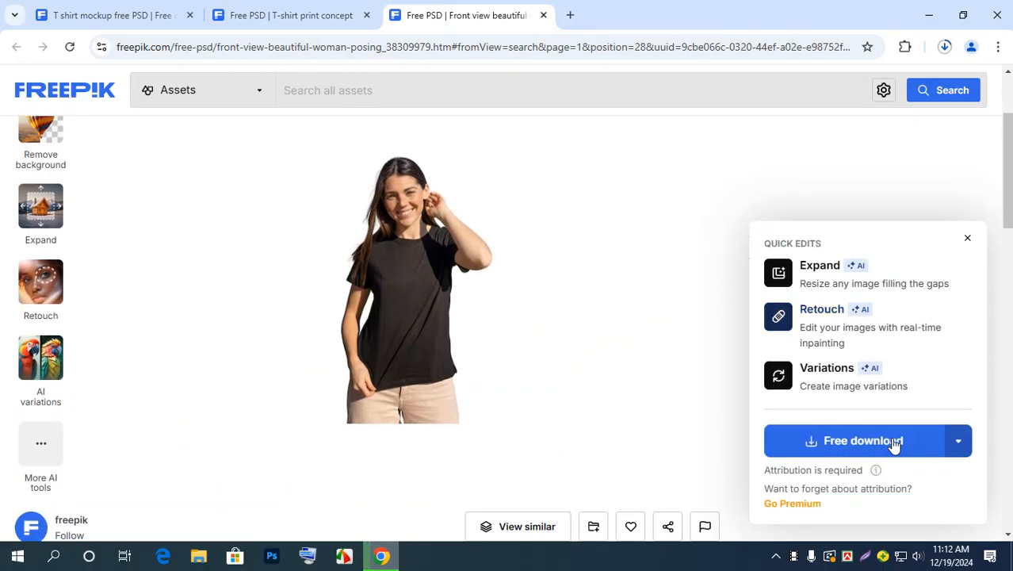
pyautogui.click(892, 441)
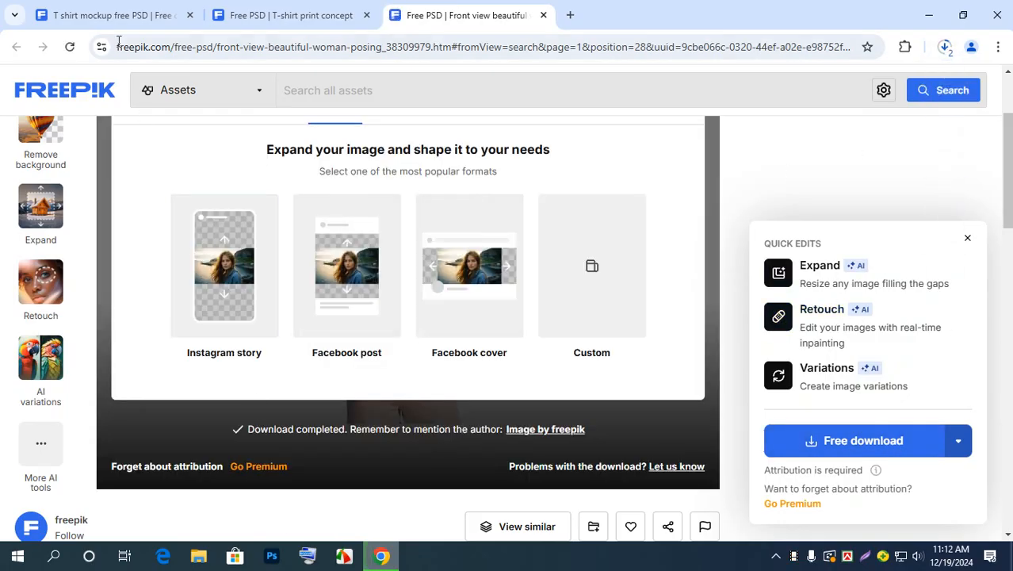
# Step: Close both mockup detail tabs and return to the "t shirt mockup free" search results
pyautogui.click(111, 15)
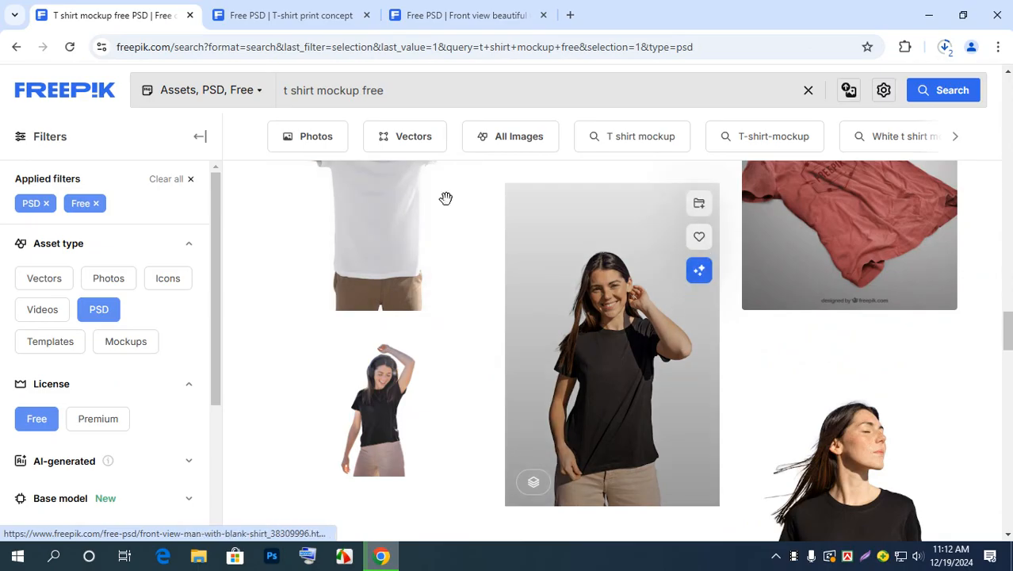
pyautogui.click(278, 15)
pyautogui.click(367, 15)
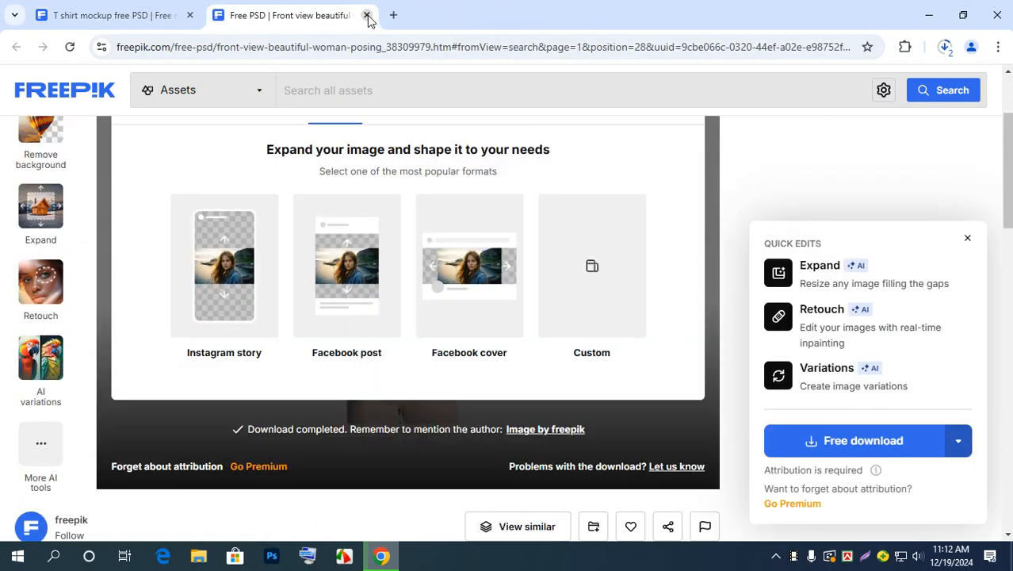
pyautogui.click(367, 16)
# Step: Go to page 2 of the free PSD T-shirt mockup results and dismiss the Shutterstock pop-up window
pyautogui.scroll(-10, 615, 252)
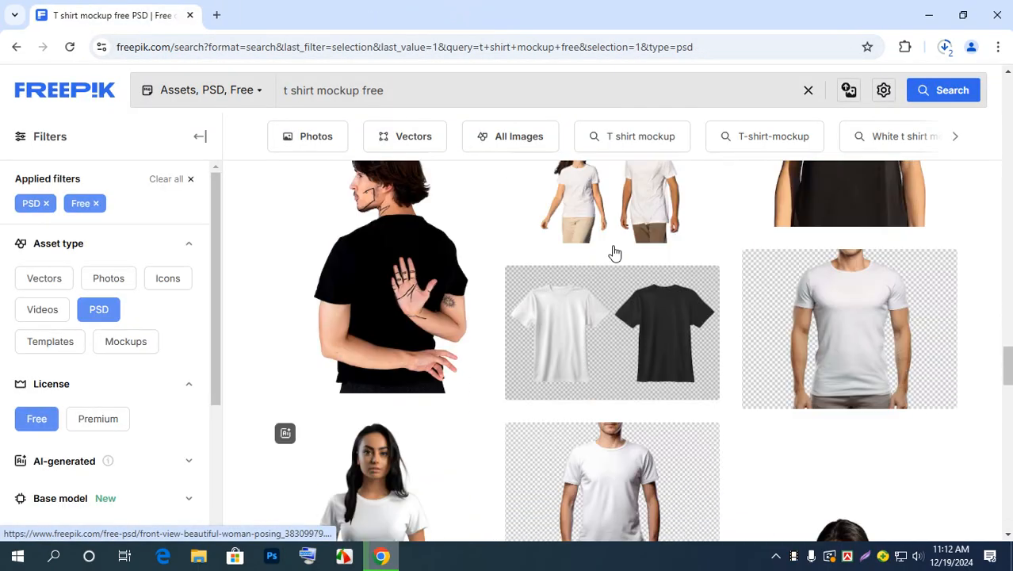
pyautogui.scroll(-10, 614, 252)
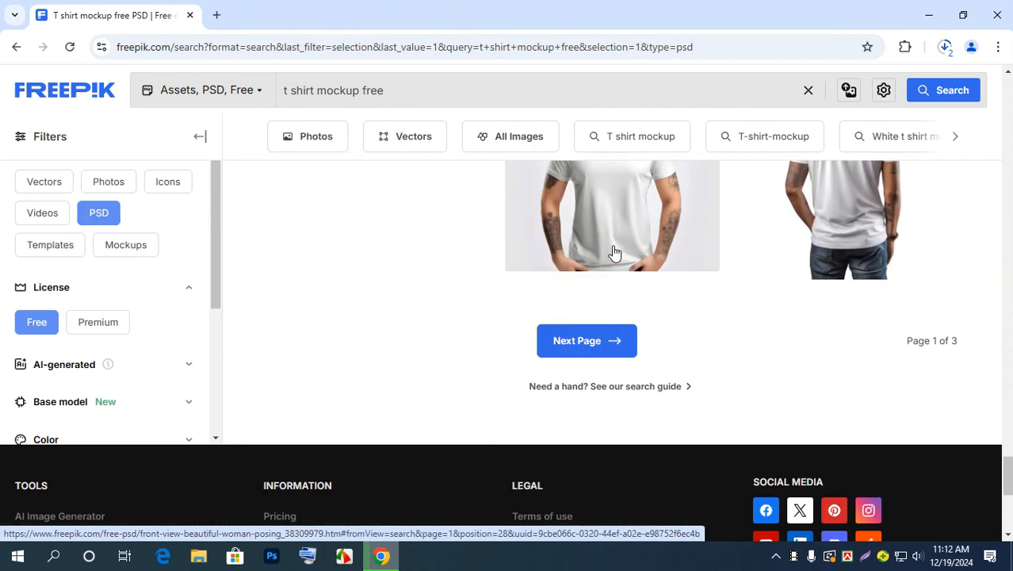
pyautogui.scroll(5, 614, 252)
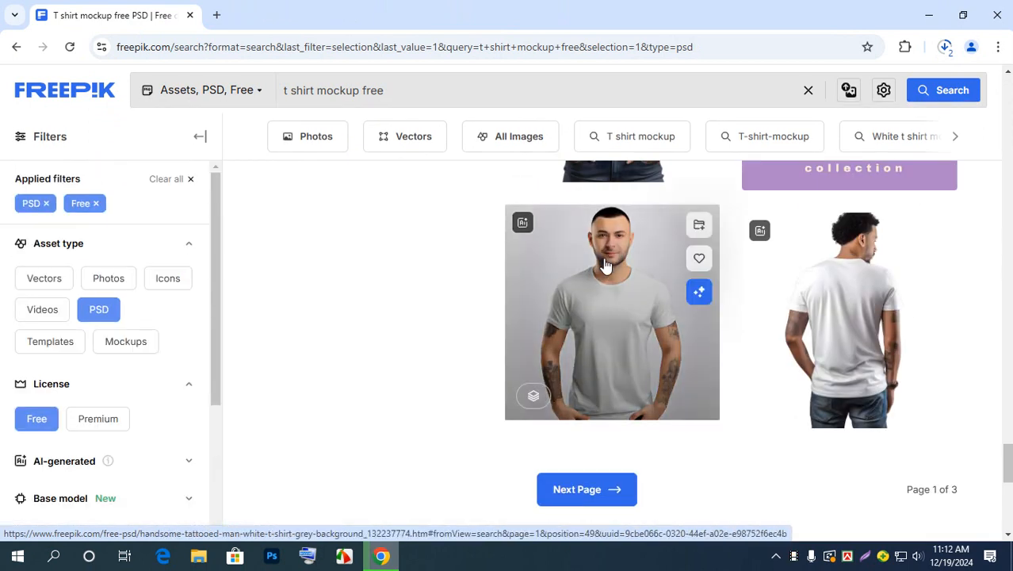
pyautogui.click(593, 489)
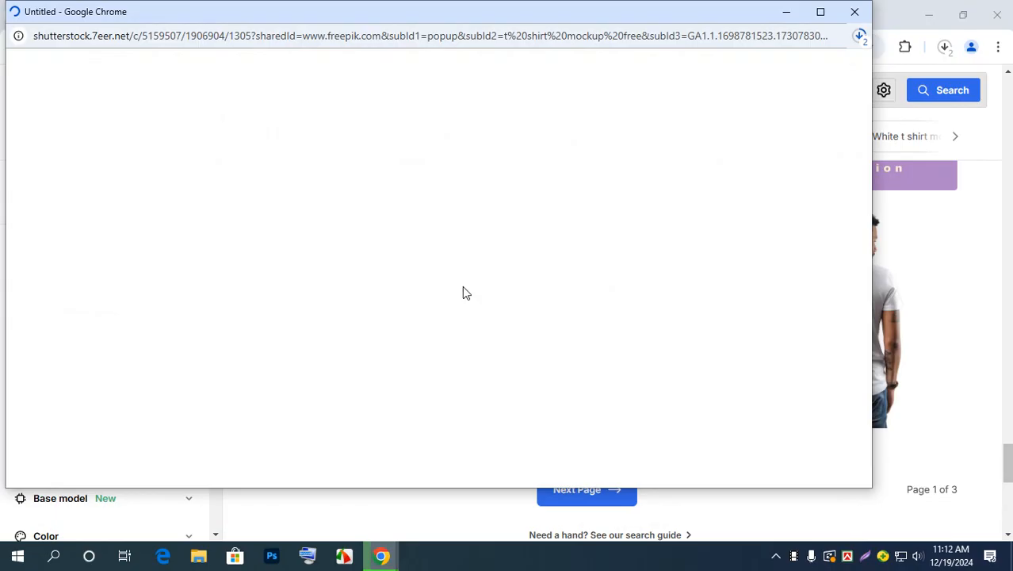
pyautogui.click(854, 12)
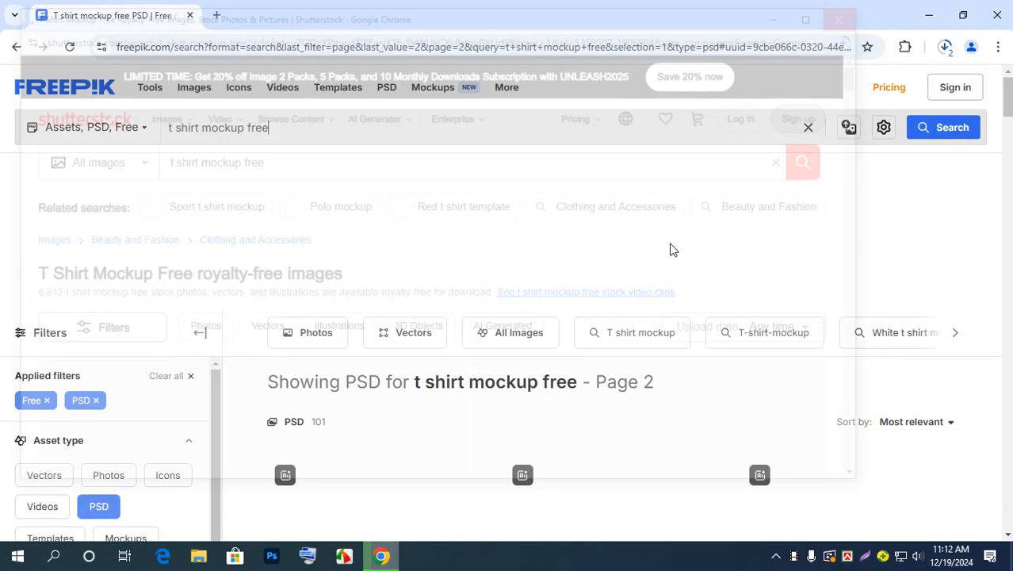
# Step: Examine the free PSD T-shirt mockups on page 2 of the results for further suitable models
pyautogui.scroll(-3, 620, 294)
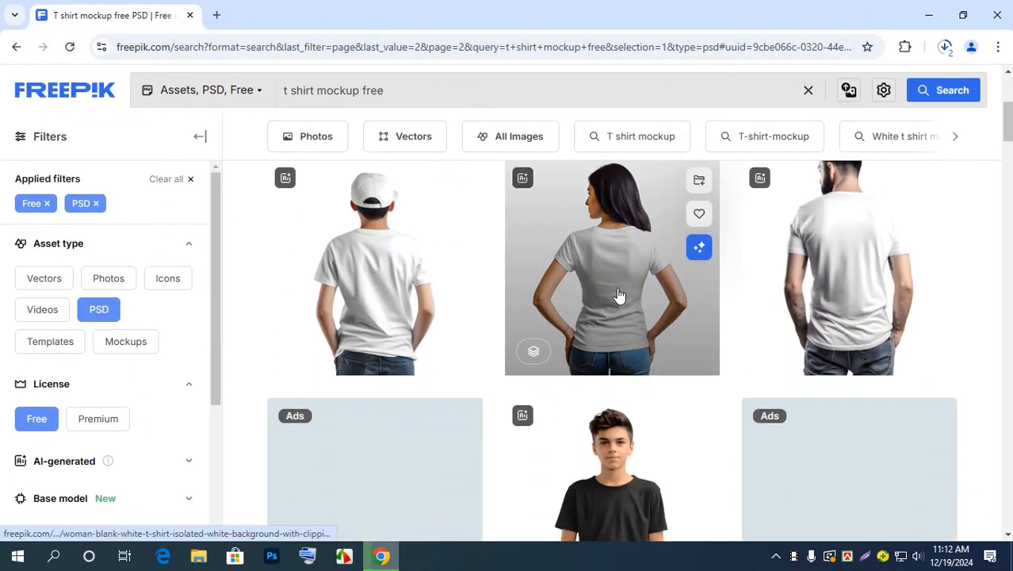
pyautogui.scroll(-5, 620, 294)
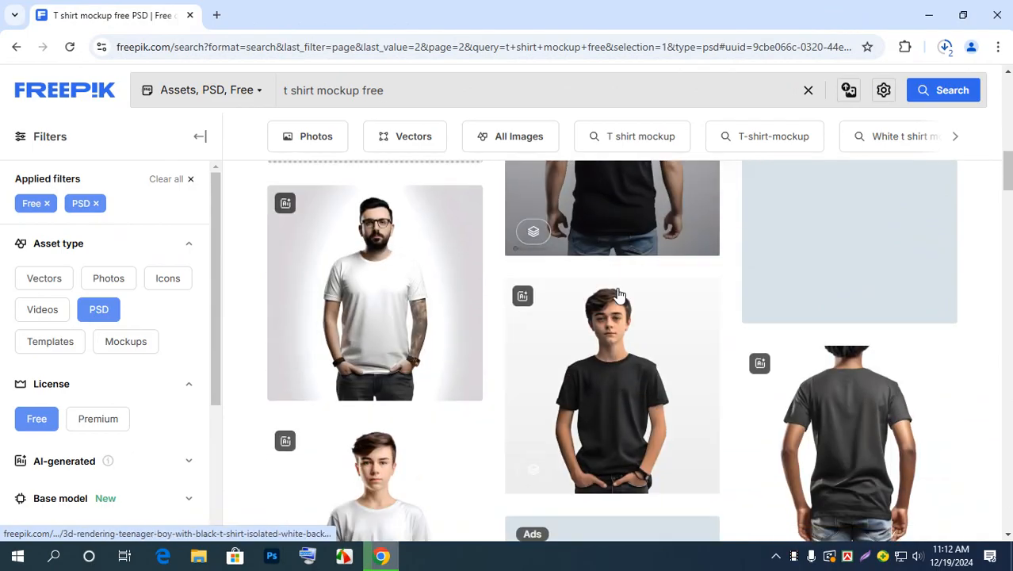
pyautogui.scroll(-5, 619, 294)
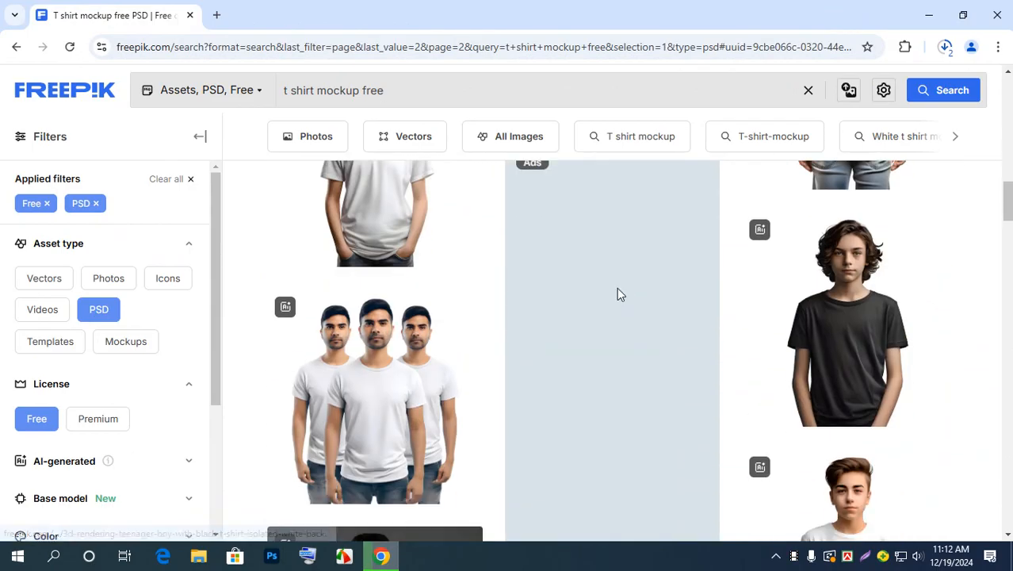
pyautogui.scroll(-3, 619, 294)
pyautogui.scroll(-10, 619, 291)
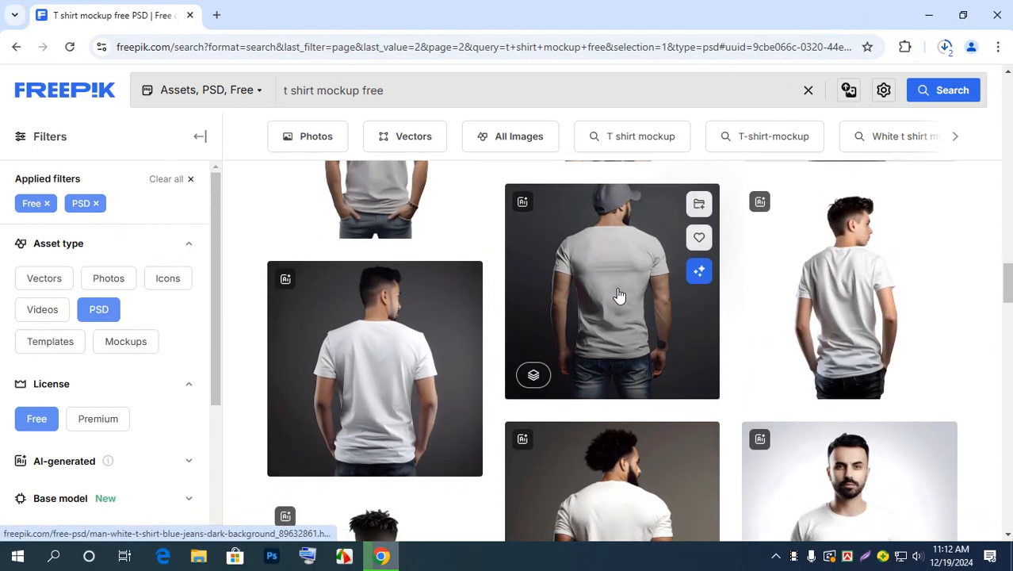
pyautogui.scroll(-1, 616, 292)
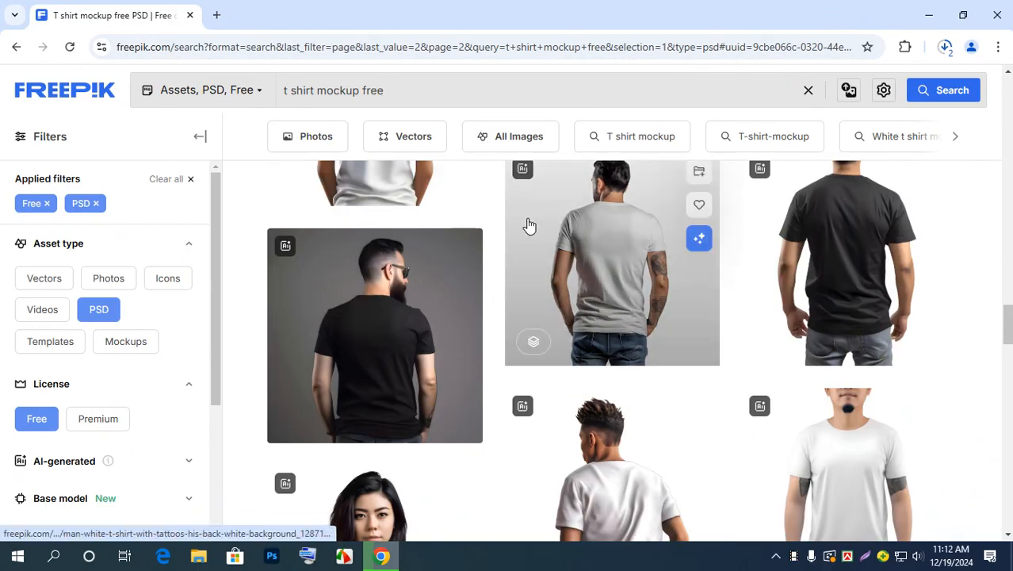
pyautogui.scroll(-2, 529, 227)
pyautogui.scroll(-2, 529, 228)
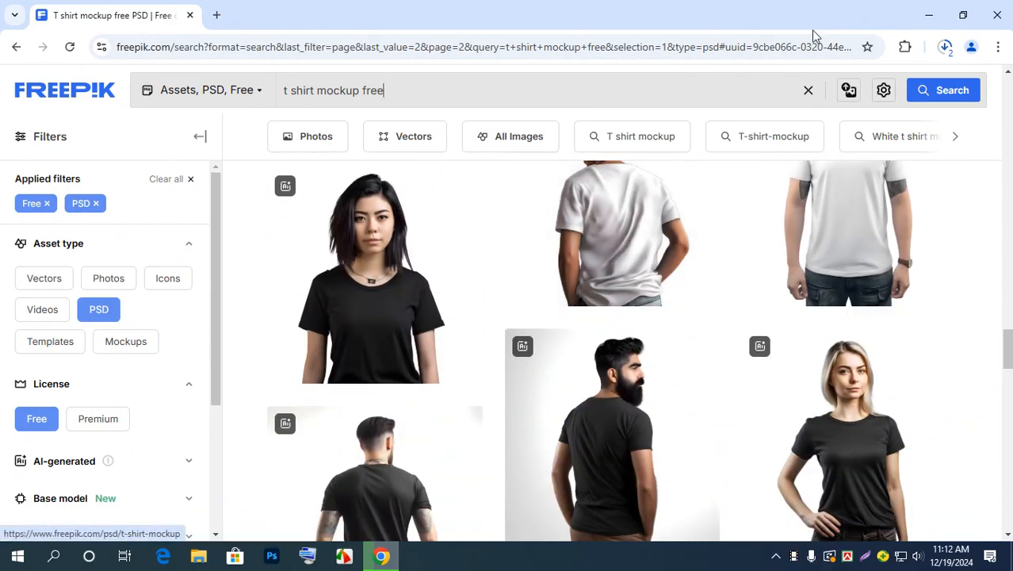
# Step: Try to open the first of today's unconfirmed downloads from the Downloads folder in File Explorer, and close the folder
pyautogui.click(929, 14)
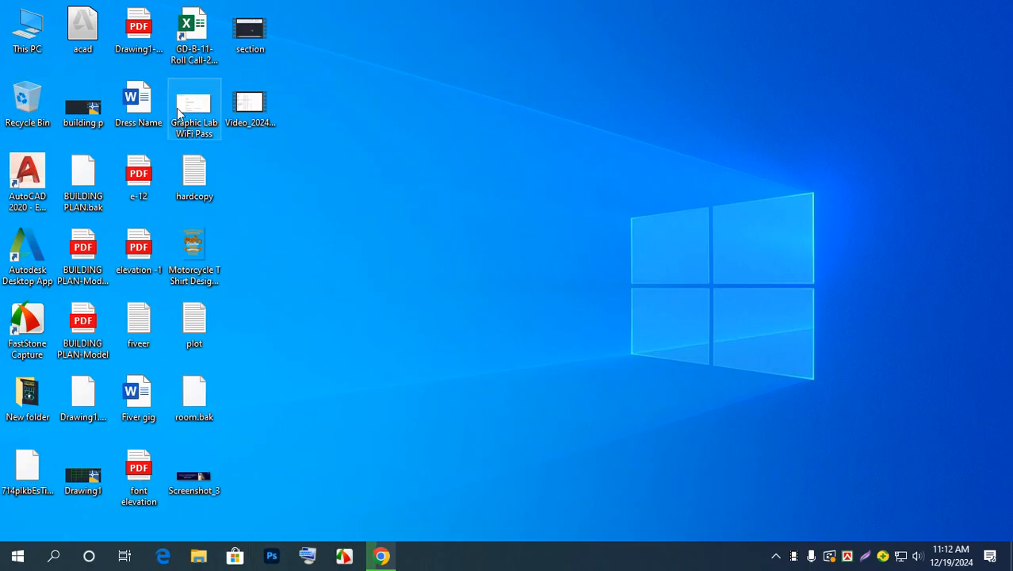
pyautogui.doubleClick(31, 33)
pyautogui.click(71, 321)
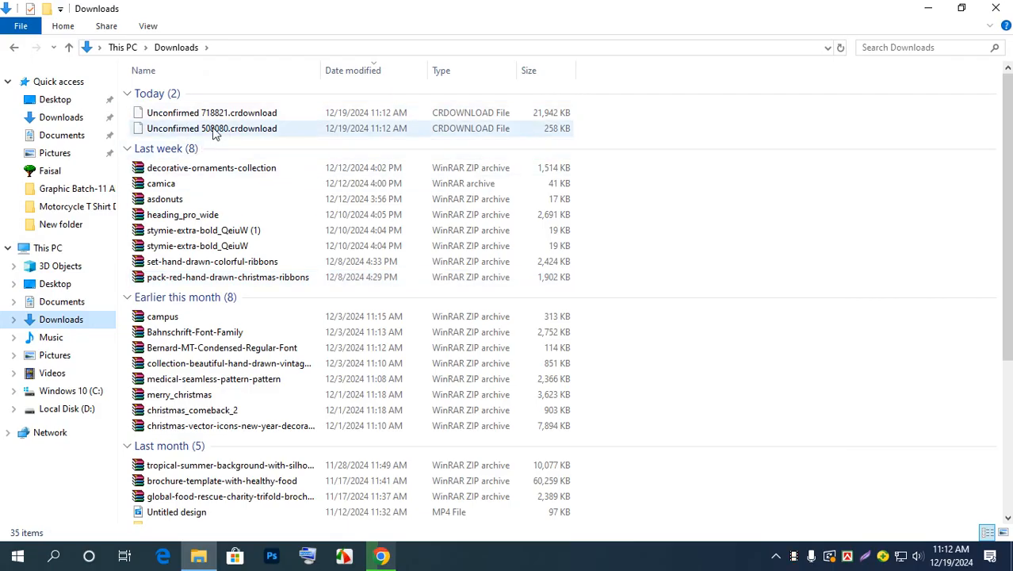
pyautogui.doubleClick(214, 114)
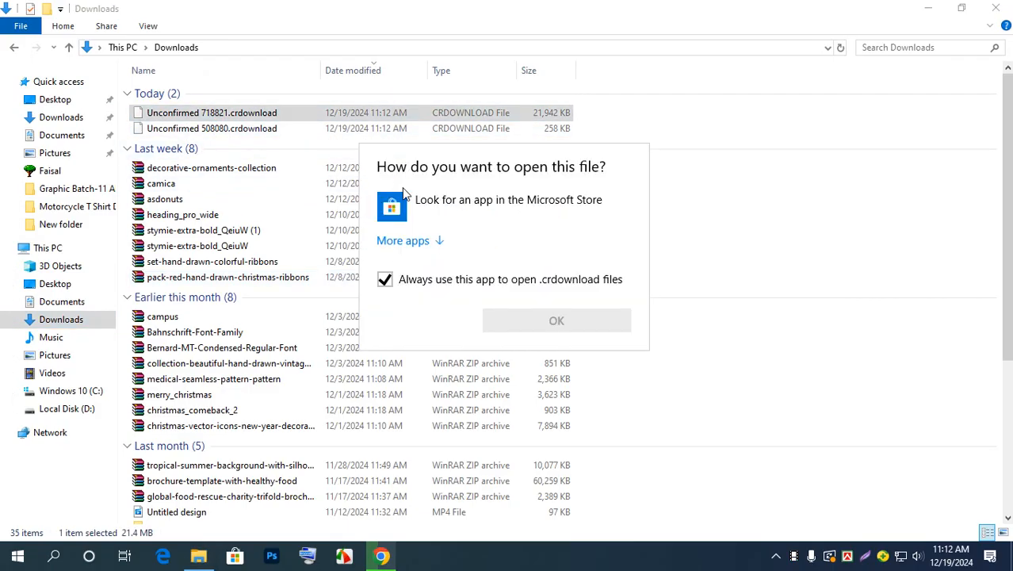
pyautogui.click(1007, 7)
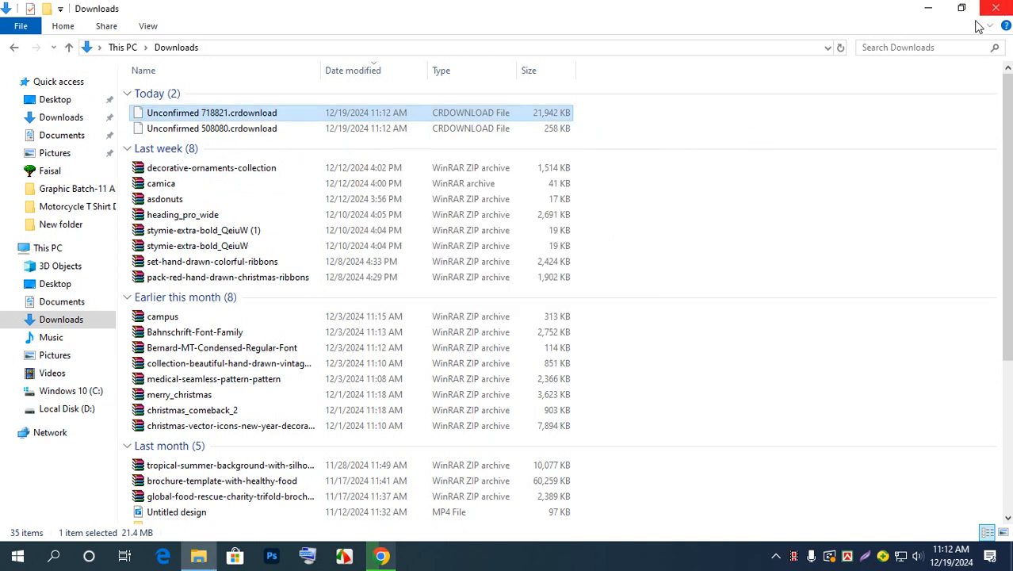
# Step: Locate the finished t-shirt-print-concept.zip from the browser's download history and open its ORL6UB1.psd file in Photoshop
pyautogui.click(397, 555)
pyautogui.click(945, 47)
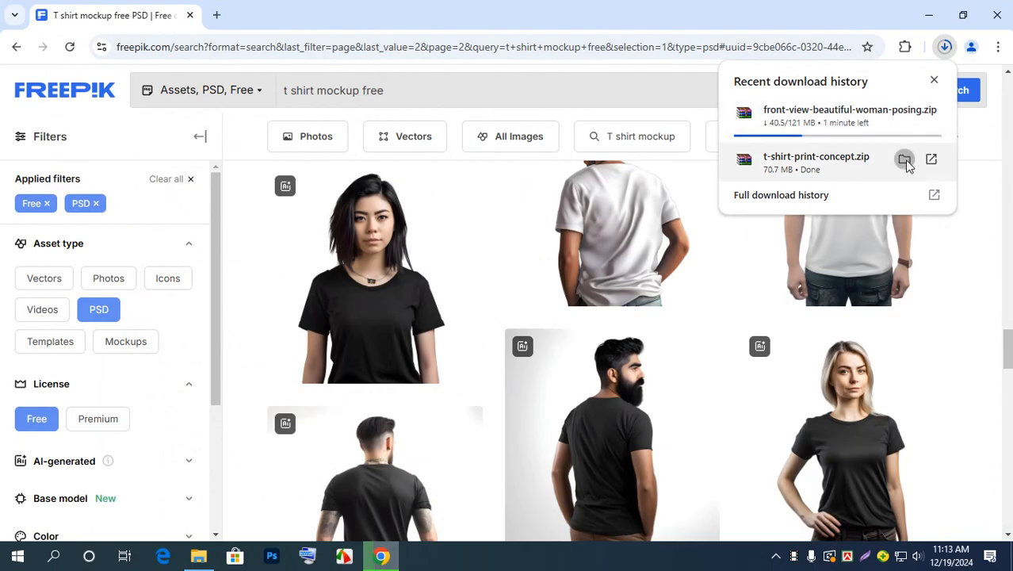
pyautogui.click(904, 161)
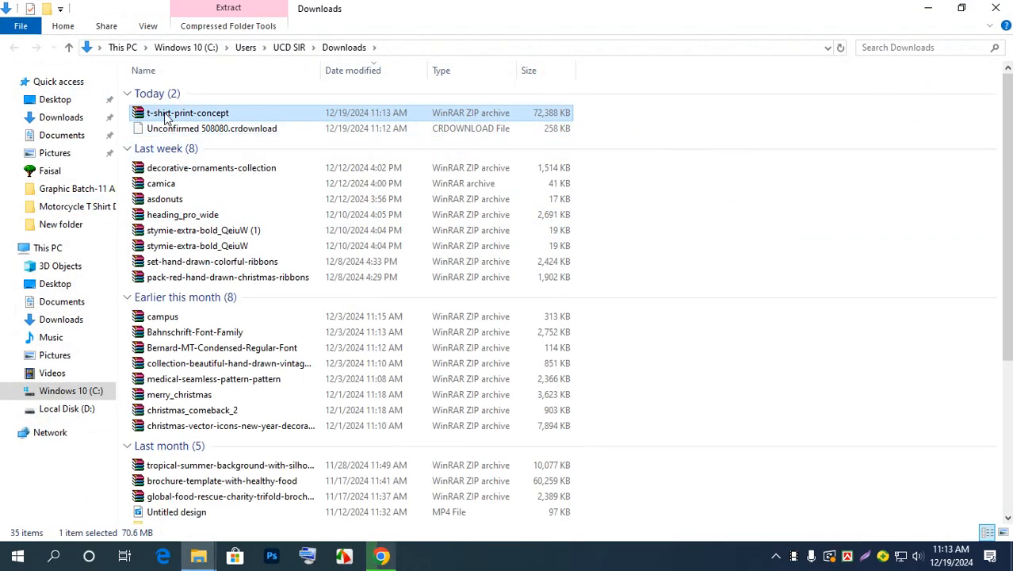
pyautogui.doubleClick(161, 115)
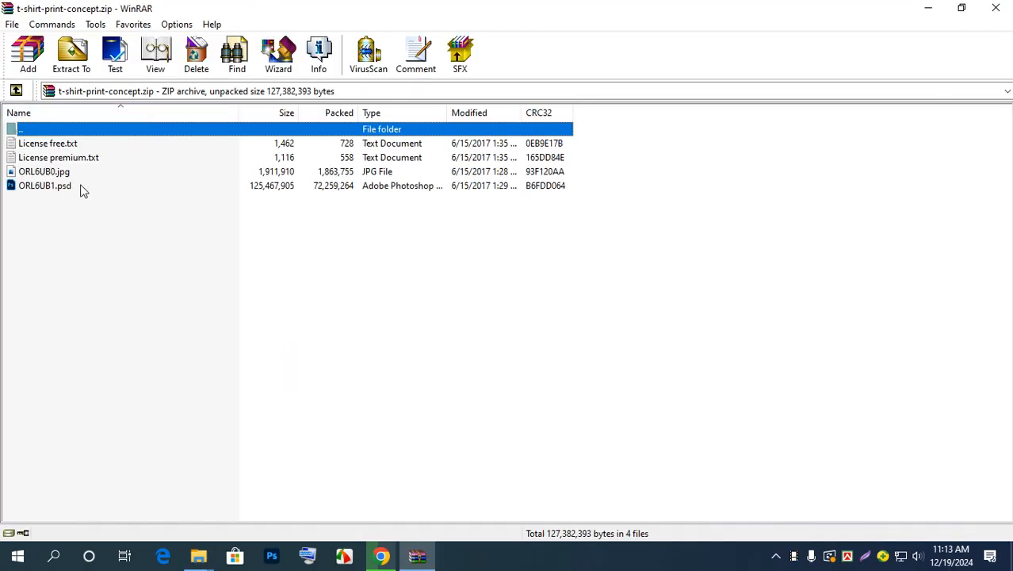
pyautogui.doubleClick(55, 188)
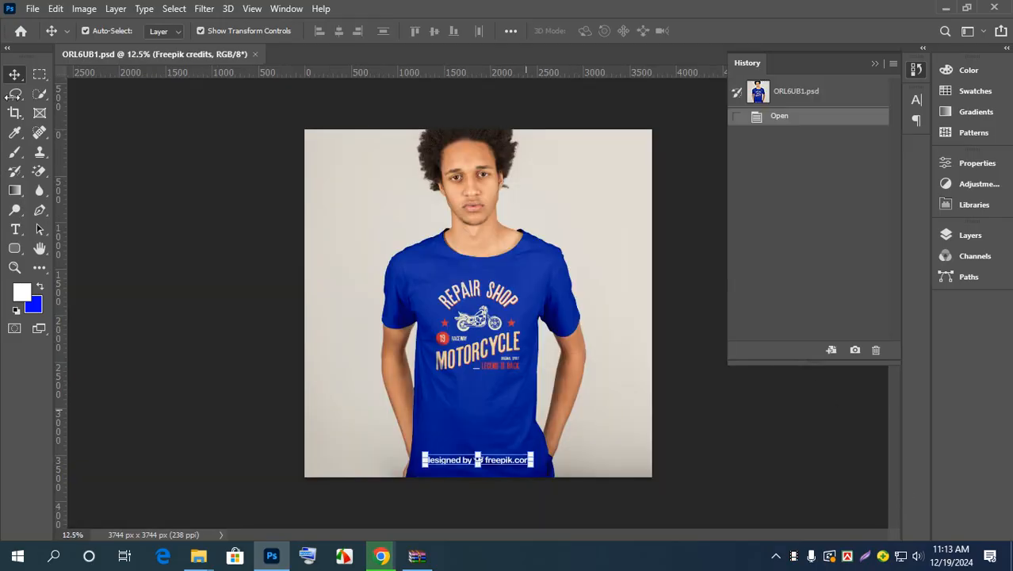
# Step: Try moving the shirt's light layer sideways, undo the move and deselect the layer
pyautogui.click(448, 287)
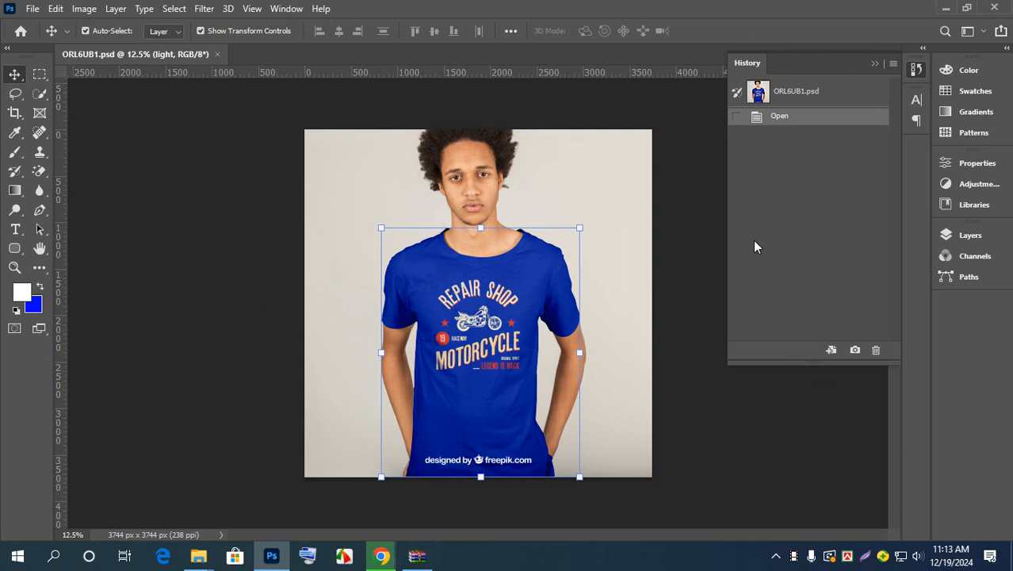
pyautogui.moveTo(525, 299)
pyautogui.mouseDown()
pyautogui.moveTo(576, 350)
pyautogui.moveTo(629, 275)
pyautogui.moveTo(511, 258)
pyautogui.moveTo(443, 218)
pyautogui.moveTo(523, 332)
pyautogui.moveTo(577, 314)
pyautogui.moveTo(501, 296)
pyautogui.moveTo(529, 299)
pyautogui.mouseUp()
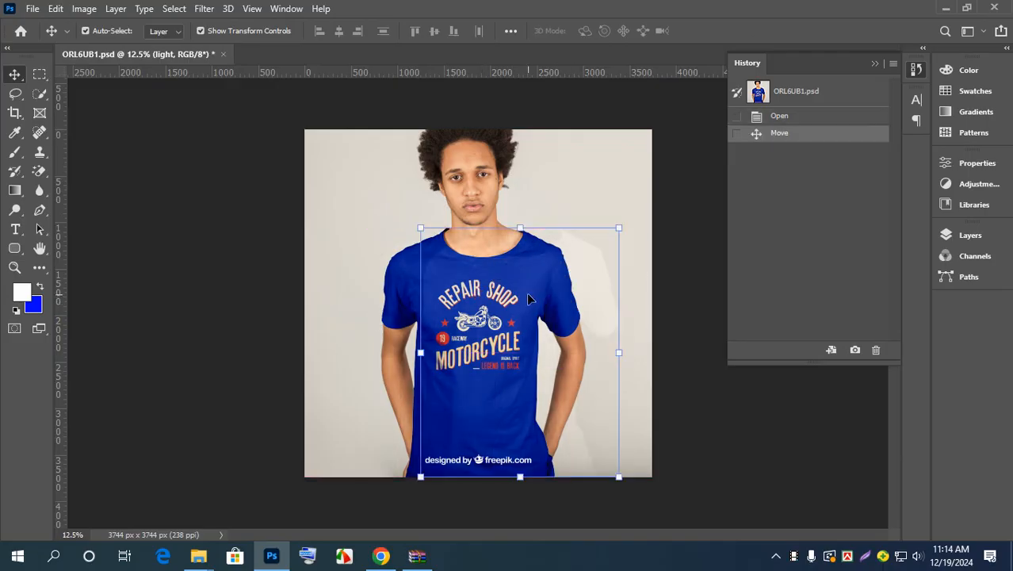
pyautogui.hotkey('ctrl', 'z')
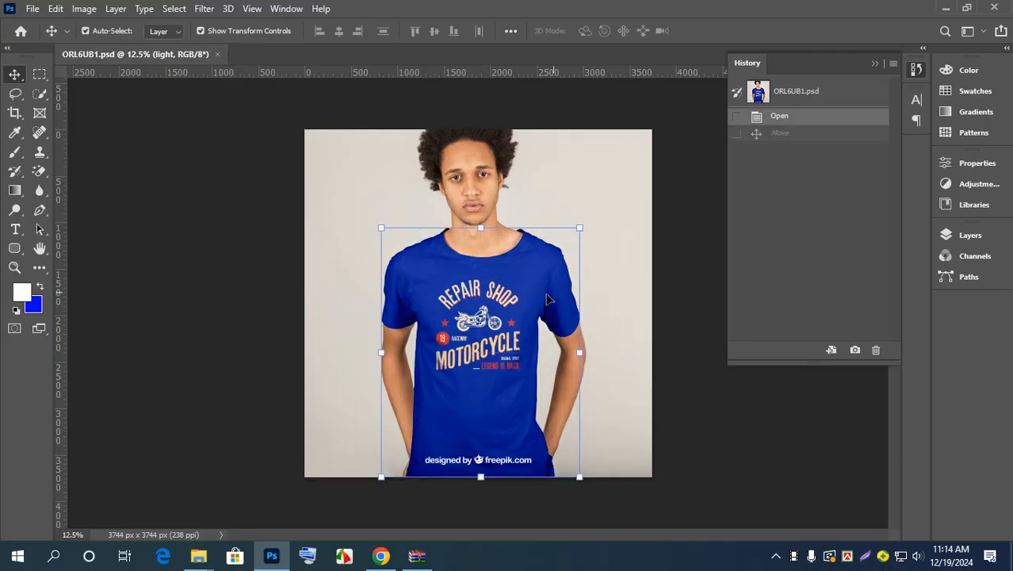
pyautogui.click(634, 187)
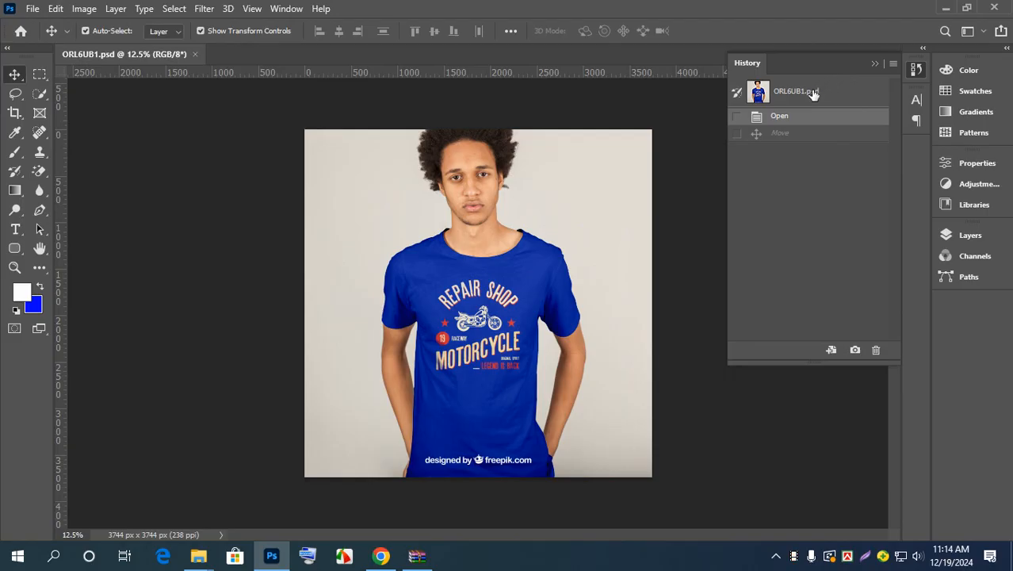
# Step: Collapse the history, display the document's layers, and toggle the Freepik credits group's visibility, leaving the group hidden
pyautogui.click(875, 65)
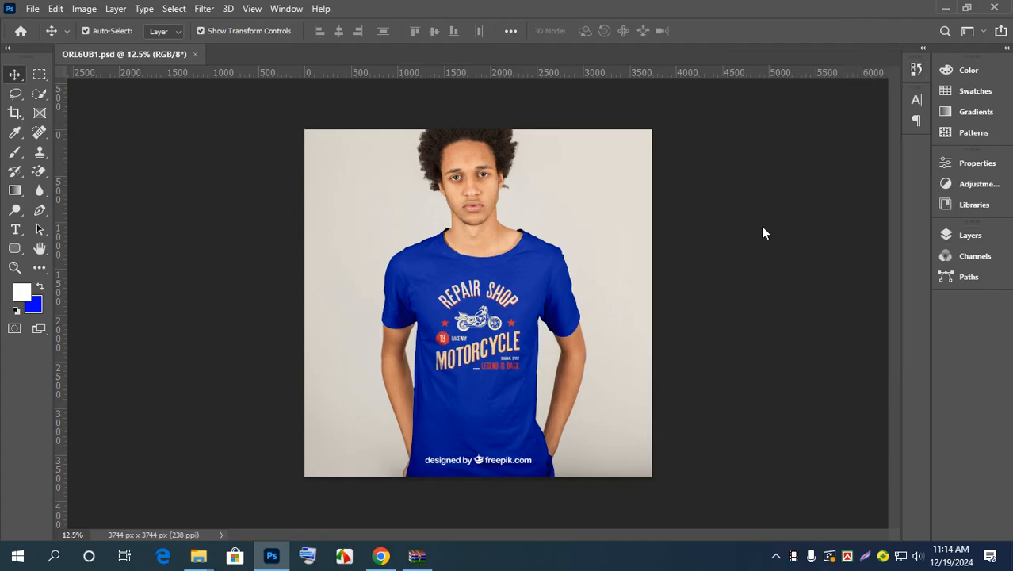
pyautogui.click(975, 237)
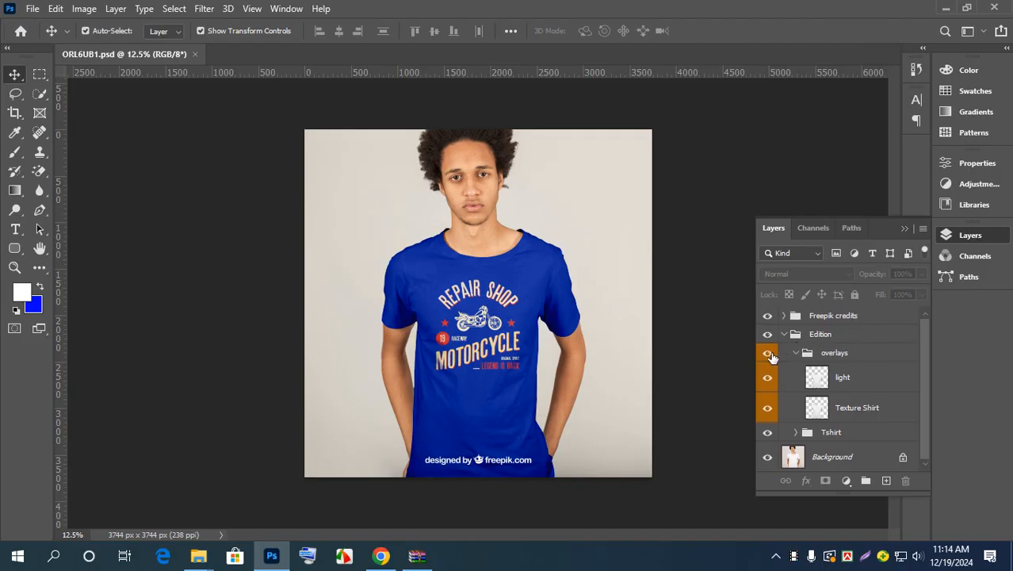
pyautogui.click(767, 316)
pyautogui.click(768, 315)
pyautogui.click(767, 315)
pyautogui.click(767, 316)
pyautogui.click(767, 315)
pyautogui.click(767, 316)
pyautogui.click(767, 315)
pyautogui.click(767, 315)
pyautogui.click(768, 316)
pyautogui.click(767, 315)
pyautogui.click(768, 315)
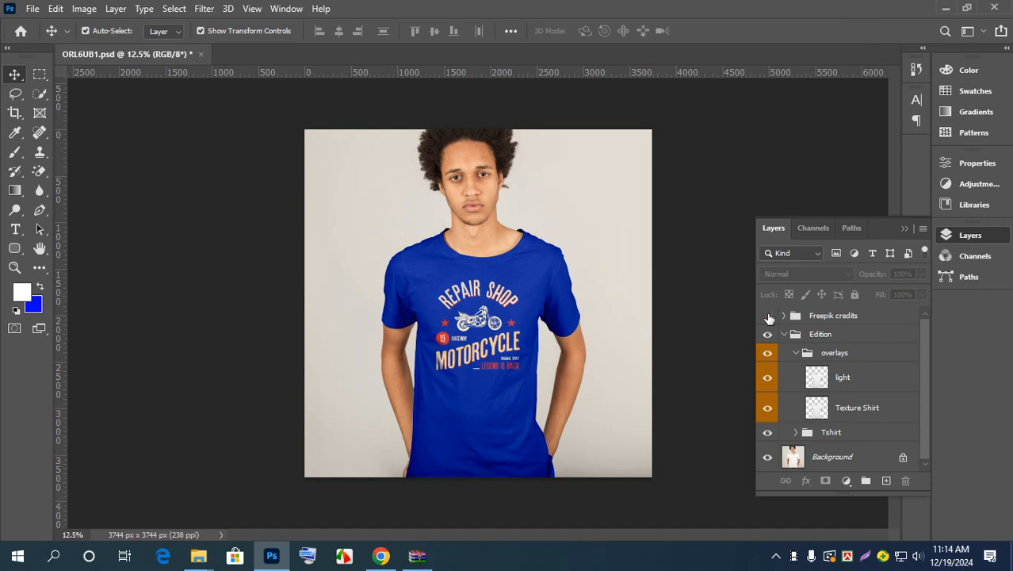
# Step: Toggle the Edition group's visibility to compare the shirt with and without the design, leaving the group visible
pyautogui.click(767, 335)
pyautogui.click(766, 334)
pyautogui.click(766, 335)
pyautogui.click(767, 335)
pyautogui.click(767, 335)
pyautogui.click(767, 334)
pyautogui.click(767, 334)
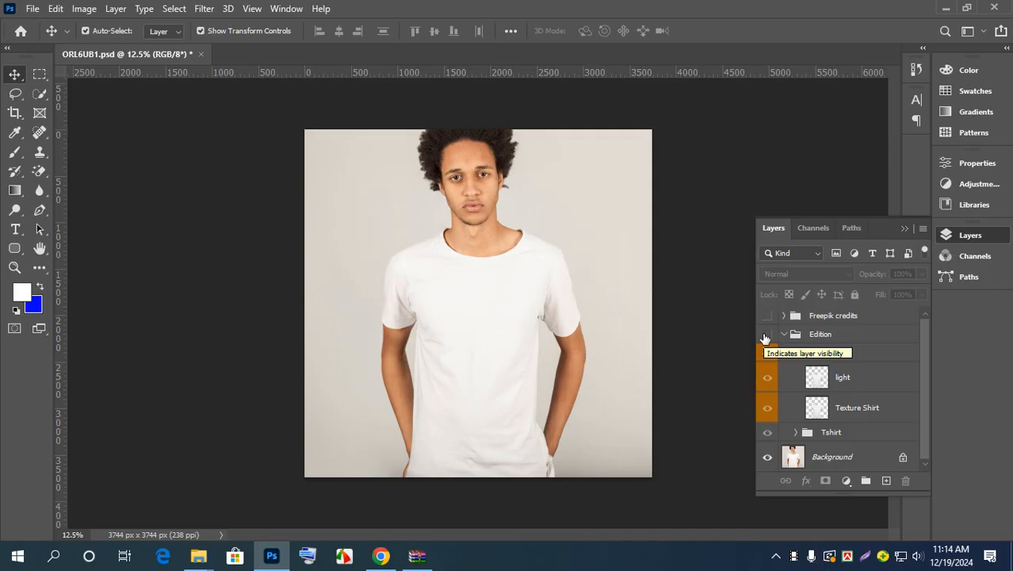
pyautogui.click(766, 334)
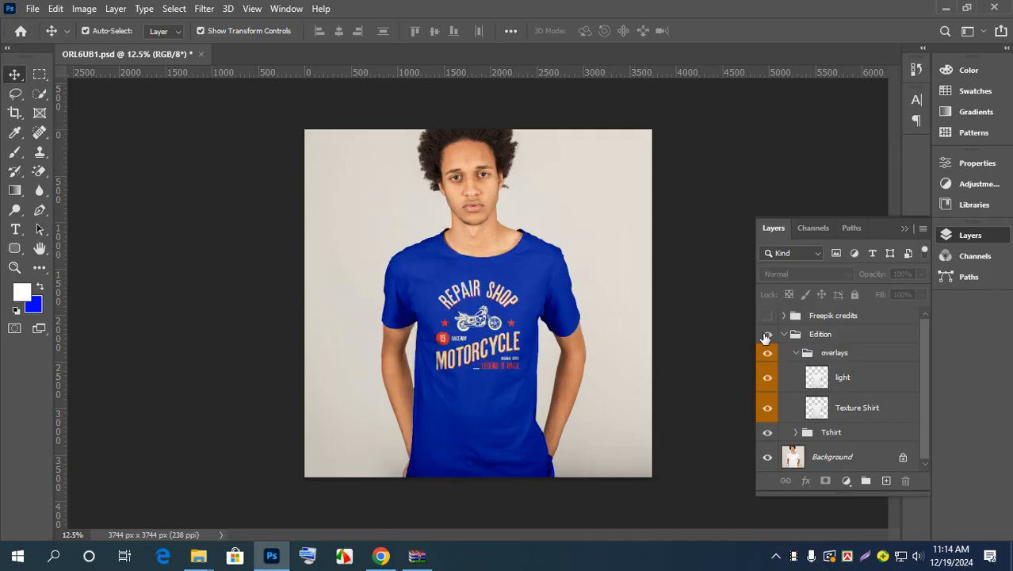
# Step: Toggle the light layer in the overlays group to compare its effect on the shirt, leaving it hidden
pyautogui.click(766, 380)
pyautogui.click(766, 380)
pyautogui.click(766, 381)
pyautogui.click(766, 380)
pyautogui.click(766, 380)
pyautogui.click(766, 381)
pyautogui.click(765, 380)
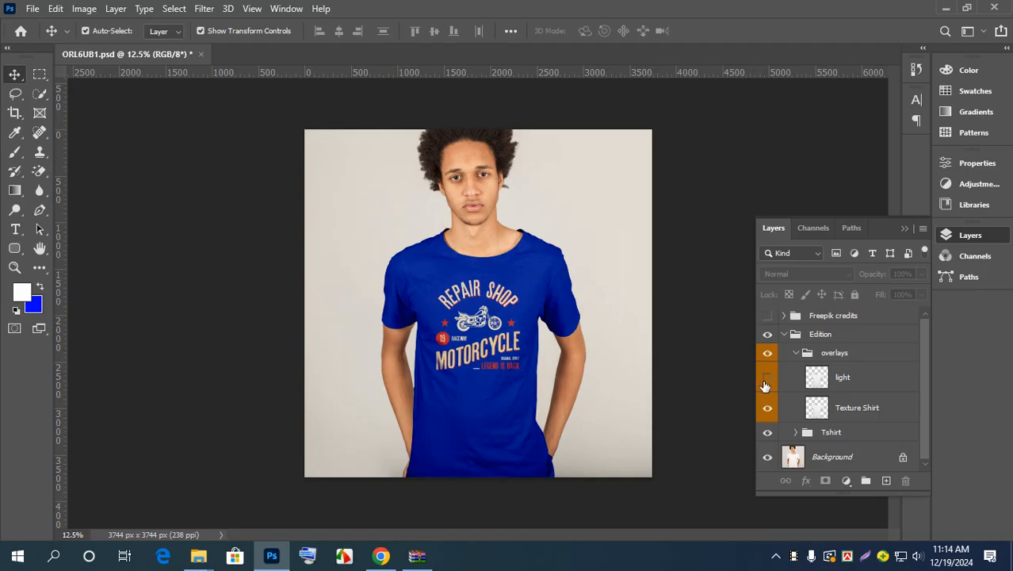
# Step: Toggle the Texture Shirt layer to compare its effect on the shirt, leaving it visible
pyautogui.click(769, 408)
pyautogui.click(769, 408)
pyautogui.click(769, 408)
pyautogui.click(769, 409)
pyautogui.click(768, 409)
pyautogui.click(769, 408)
# Step: Toggle the Background layer with the model's photo to isolate the blue shirt, leaving the layer hidden
pyautogui.click(767, 458)
pyautogui.click(768, 457)
pyautogui.click(768, 457)
pyautogui.click(767, 458)
pyautogui.click(767, 457)
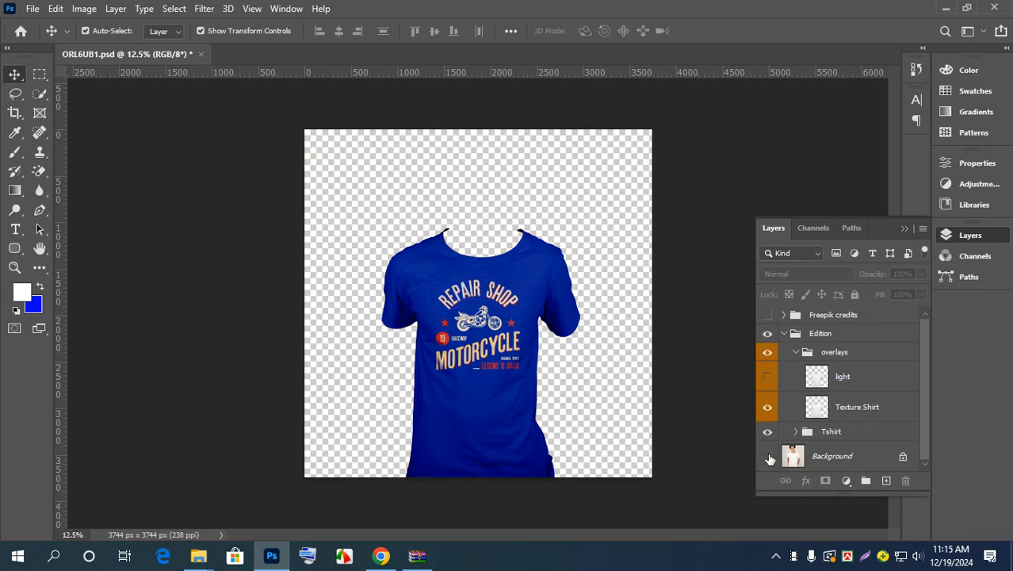
# Step: Make the Background layer visible again and toggle the Edition group's visibility to compare the shirt, leaving the group visible
pyautogui.click(767, 457)
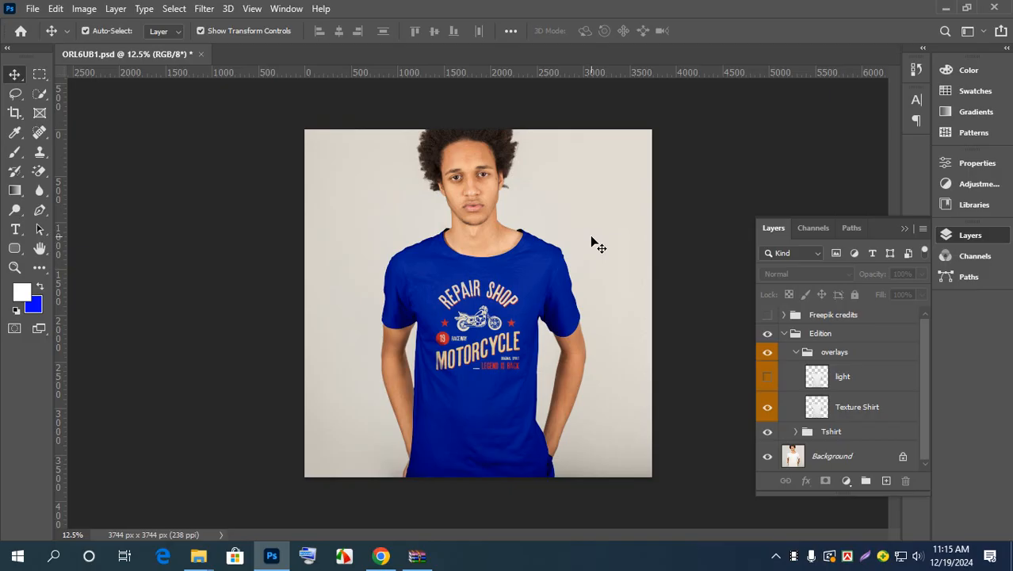
pyautogui.click(783, 334)
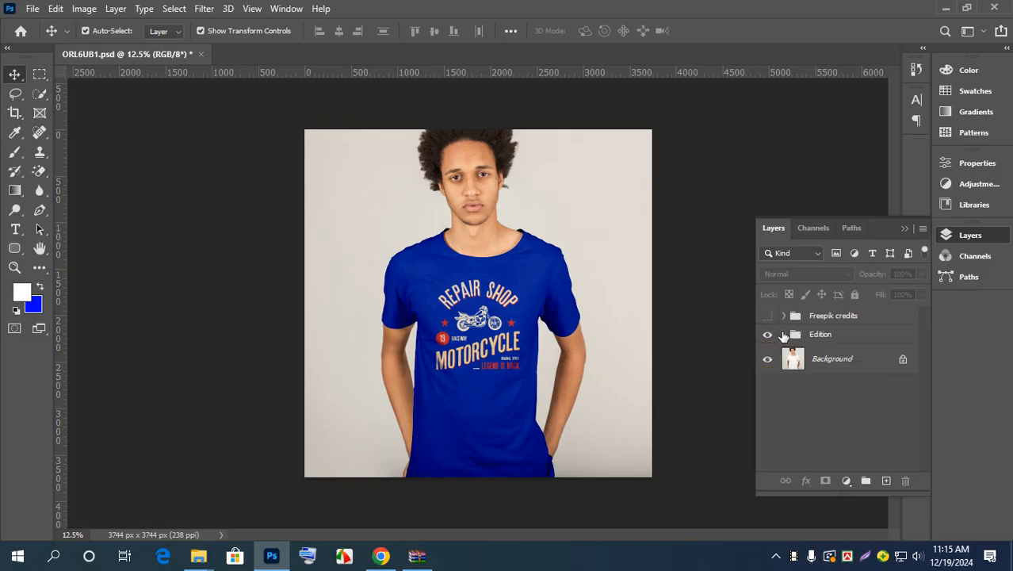
pyautogui.click(783, 334)
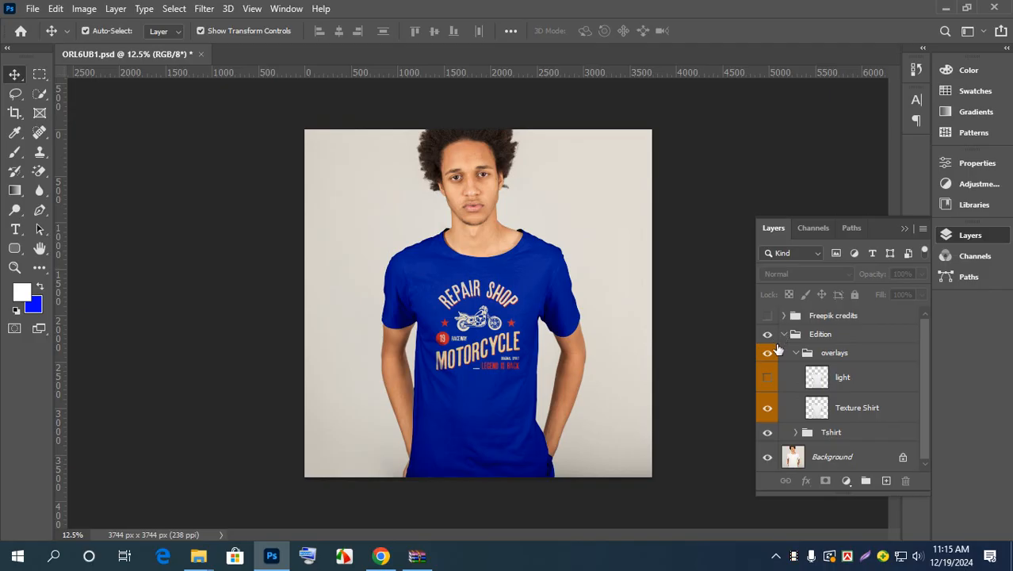
pyautogui.click(768, 334)
pyautogui.click(768, 334)
# Step: Expand the Tshirt group and toggle its design layer to compare the shirt with and without the print, leaving the layer visible
pyautogui.click(767, 433)
pyautogui.click(797, 432)
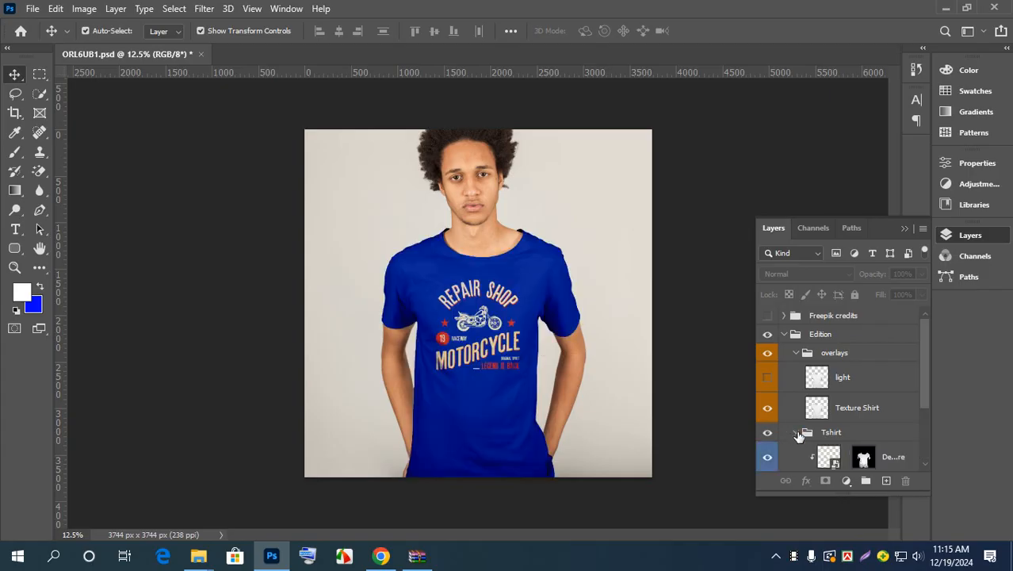
pyautogui.scroll(-3, 903, 389)
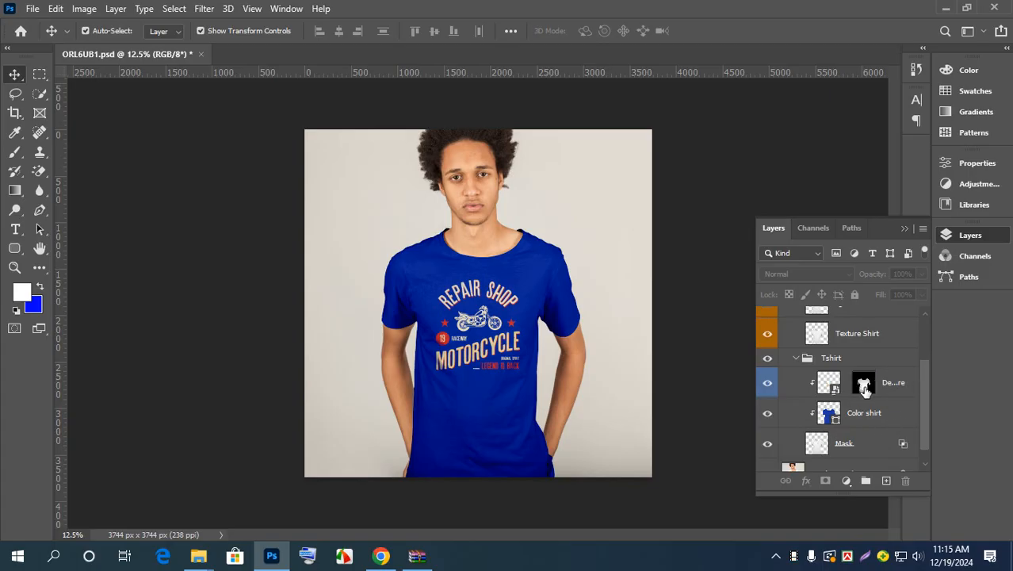
pyautogui.scroll(-1, 864, 386)
pyautogui.click(765, 366)
pyautogui.click(765, 366)
pyautogui.click(765, 366)
pyautogui.click(765, 367)
pyautogui.click(766, 366)
pyautogui.click(766, 366)
pyautogui.click(764, 367)
pyautogui.click(764, 367)
pyautogui.click(764, 367)
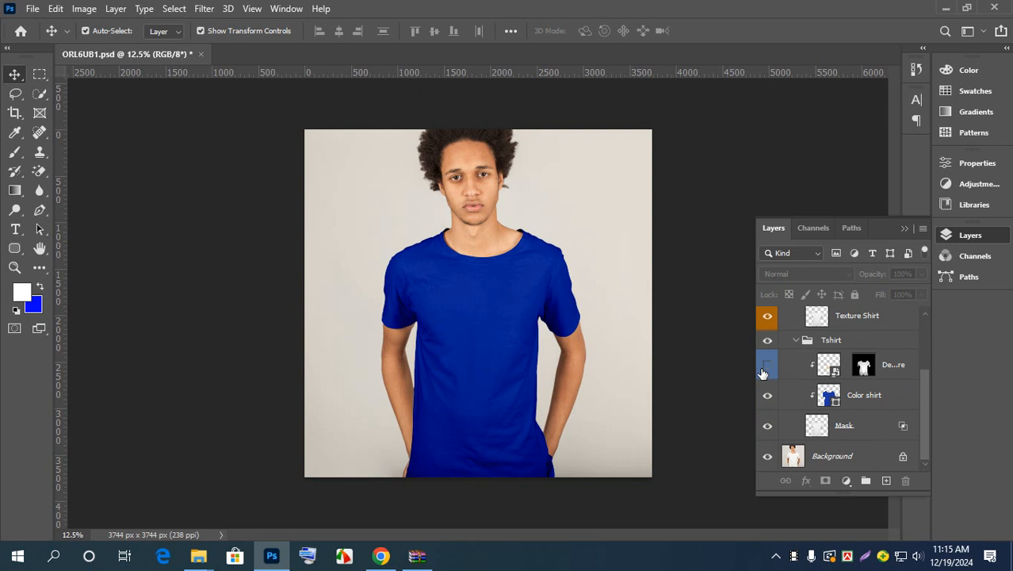
pyautogui.click(765, 367)
pyautogui.click(763, 369)
pyautogui.click(763, 369)
pyautogui.click(763, 369)
pyautogui.click(763, 369)
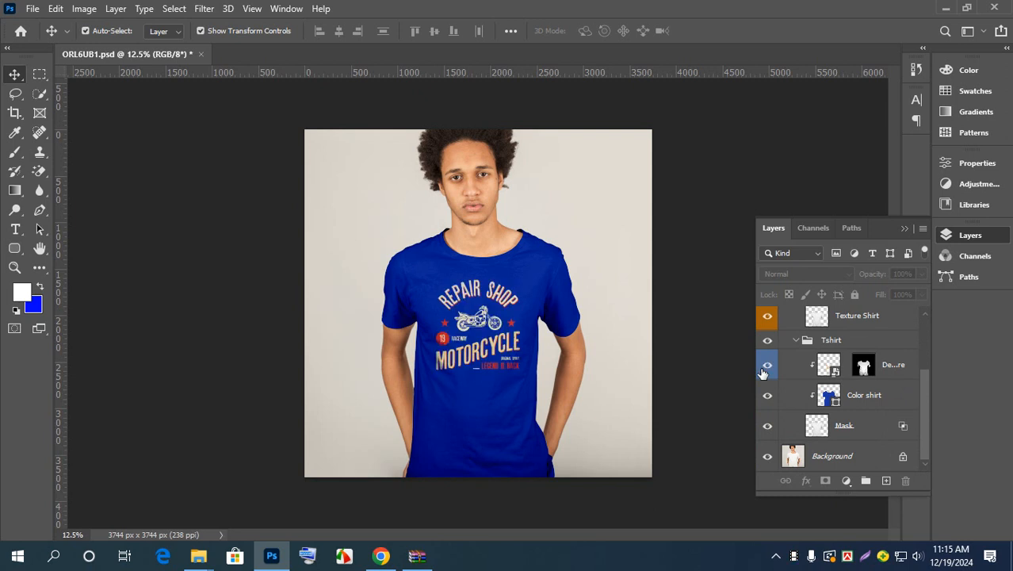
pyautogui.click(763, 369)
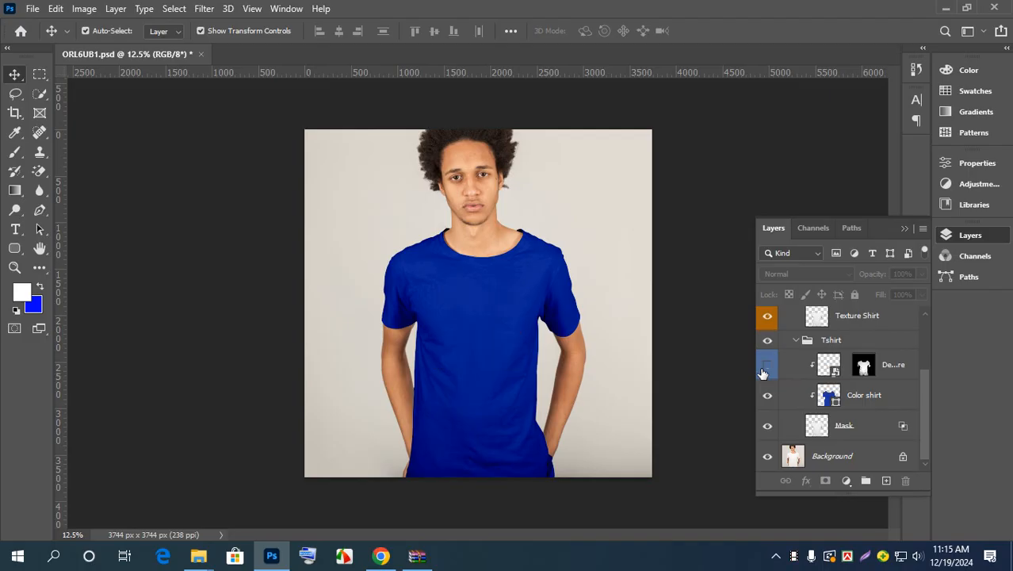
pyautogui.click(764, 369)
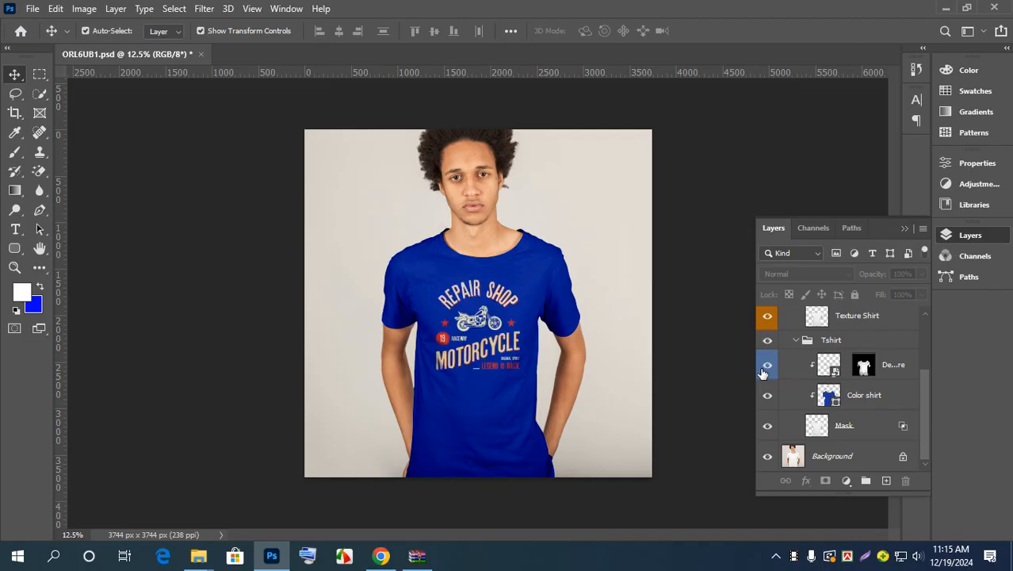
# Step: Open the smart object contents of the Tshirt group's design layer and delete the Your design layer inside
pyautogui.doubleClick(830, 367)
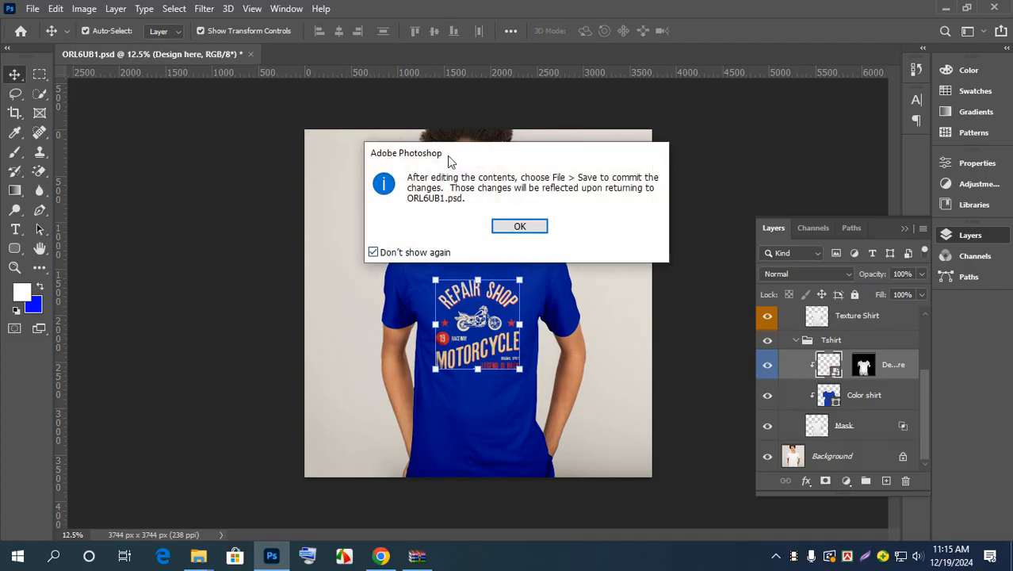
pyautogui.click(520, 227)
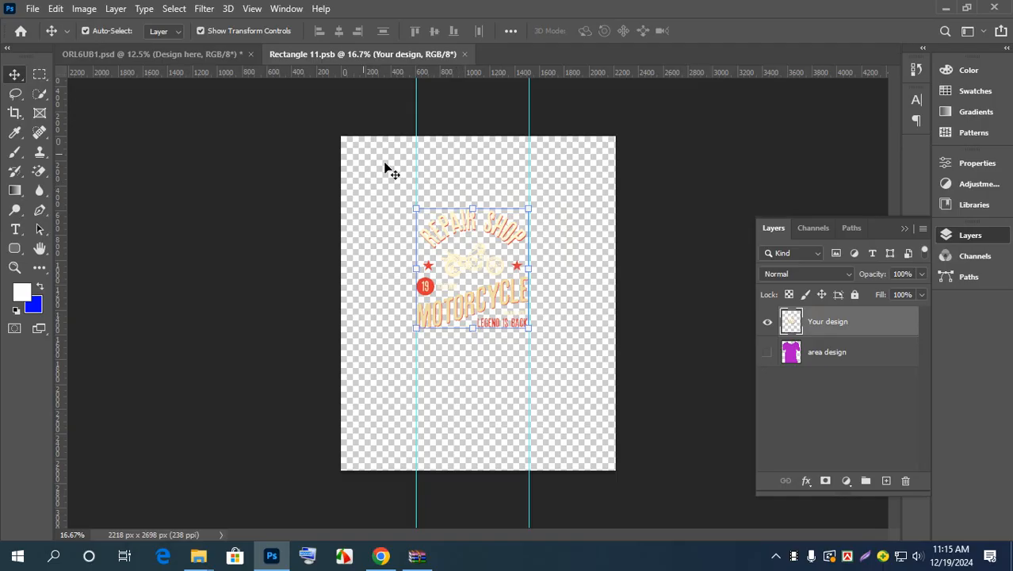
pyautogui.click(177, 52)
pyautogui.click(385, 54)
pyautogui.click(195, 56)
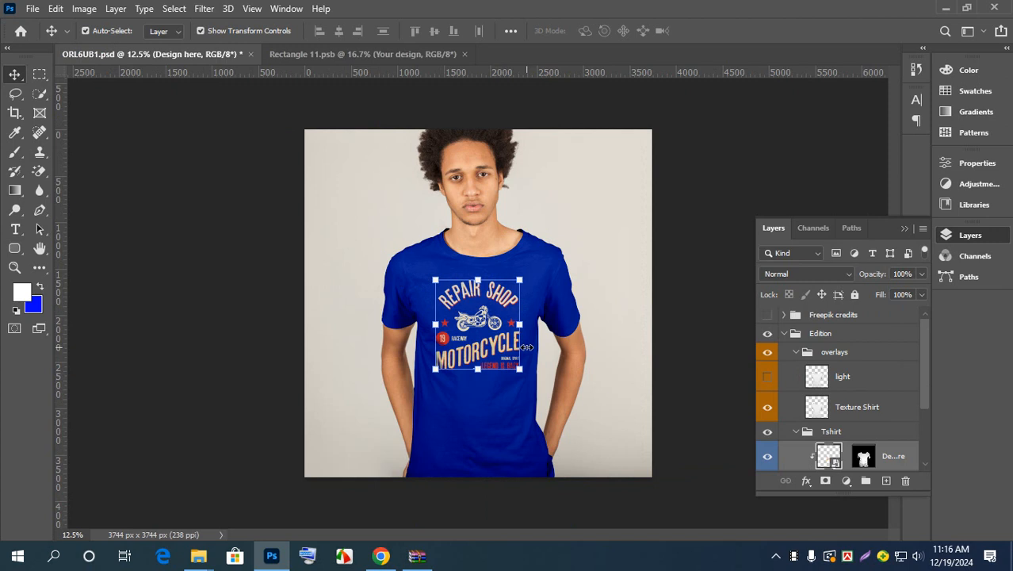
pyautogui.click(386, 61)
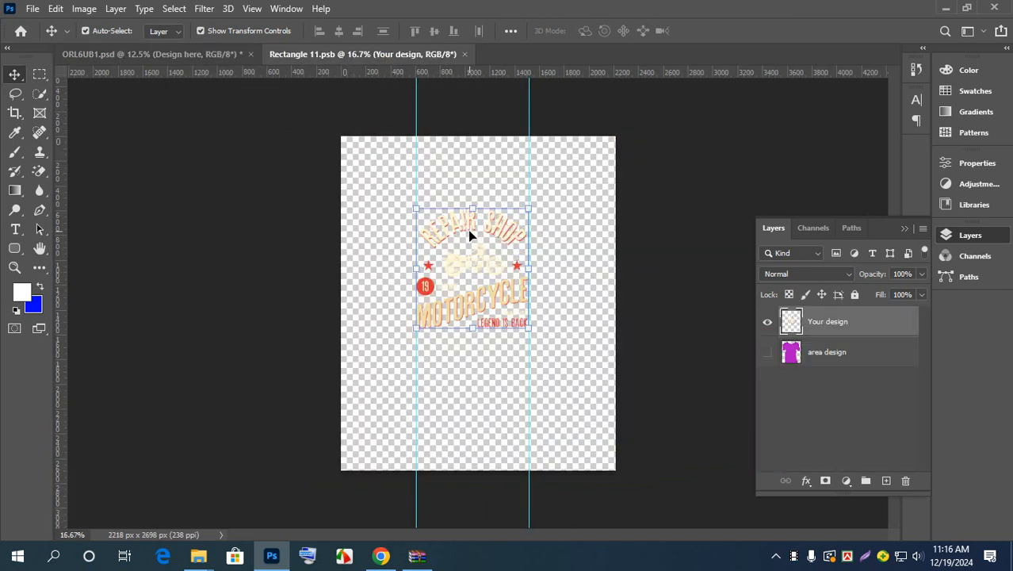
pyautogui.press('Delete')
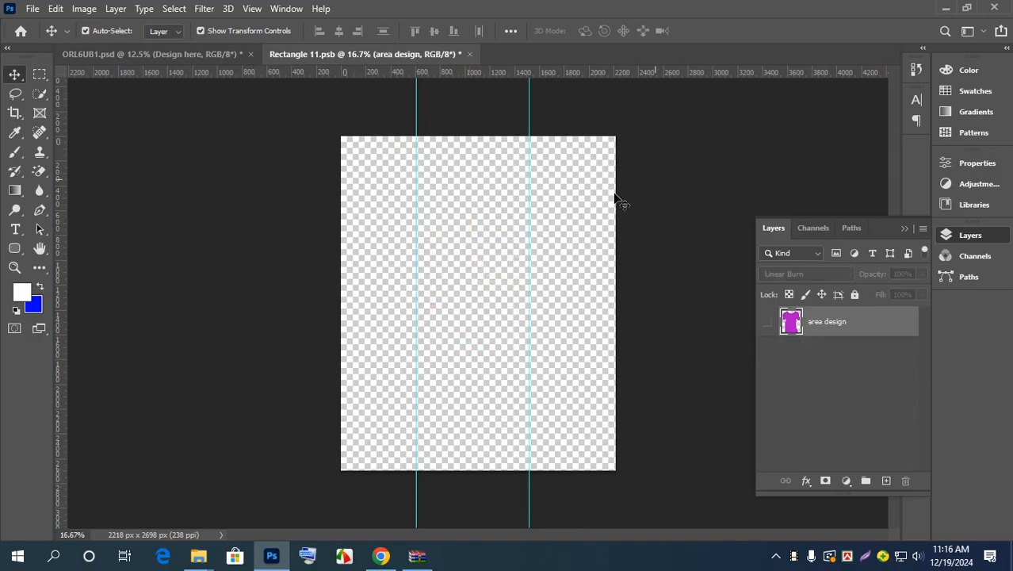
# Step: Open the Motorcycle T Shirt Design-PNG-01 file from the Desktop
pyautogui.click(32, 11)
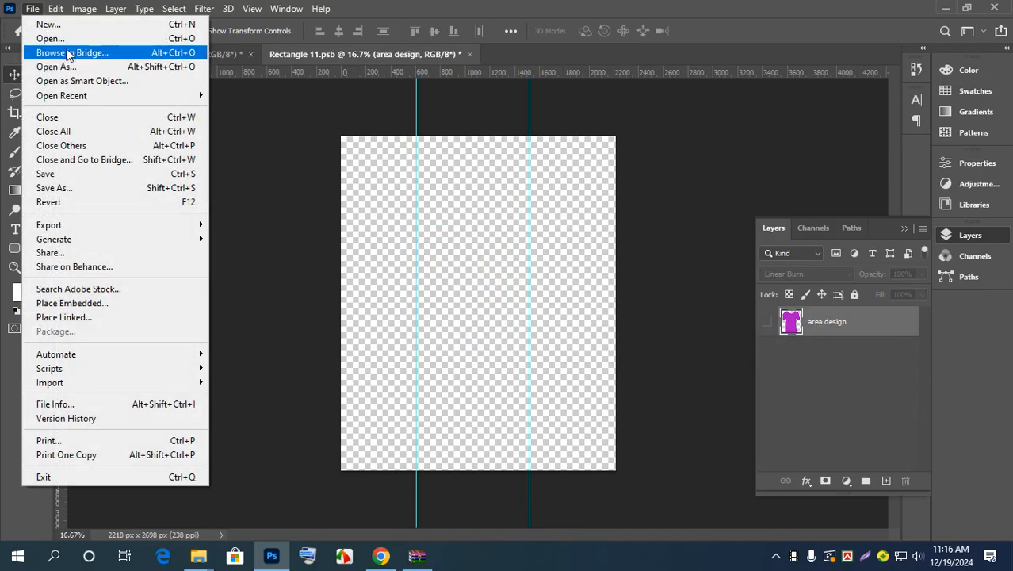
pyautogui.click(376, 141)
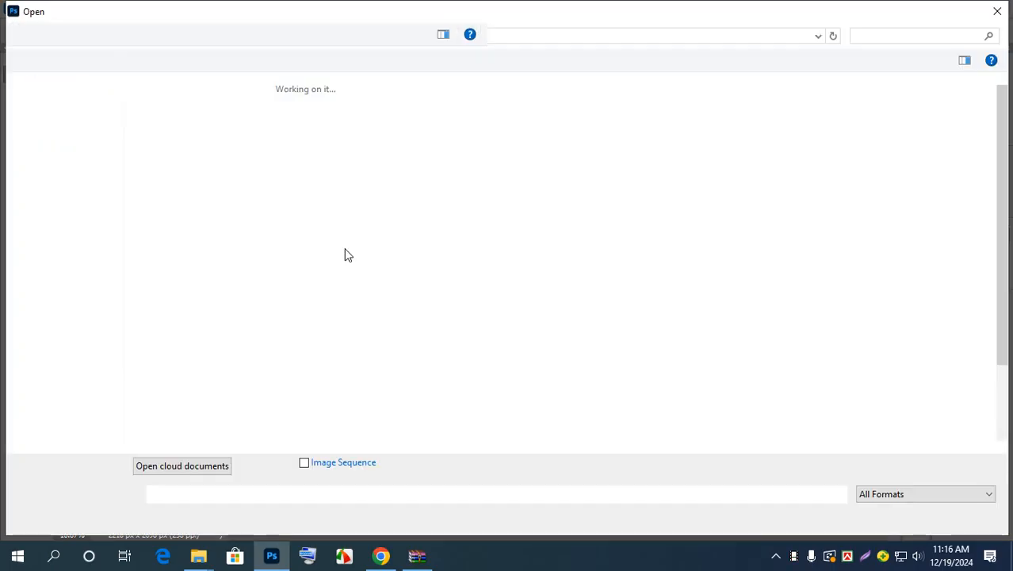
pyautogui.scroll(-3, 389, 261)
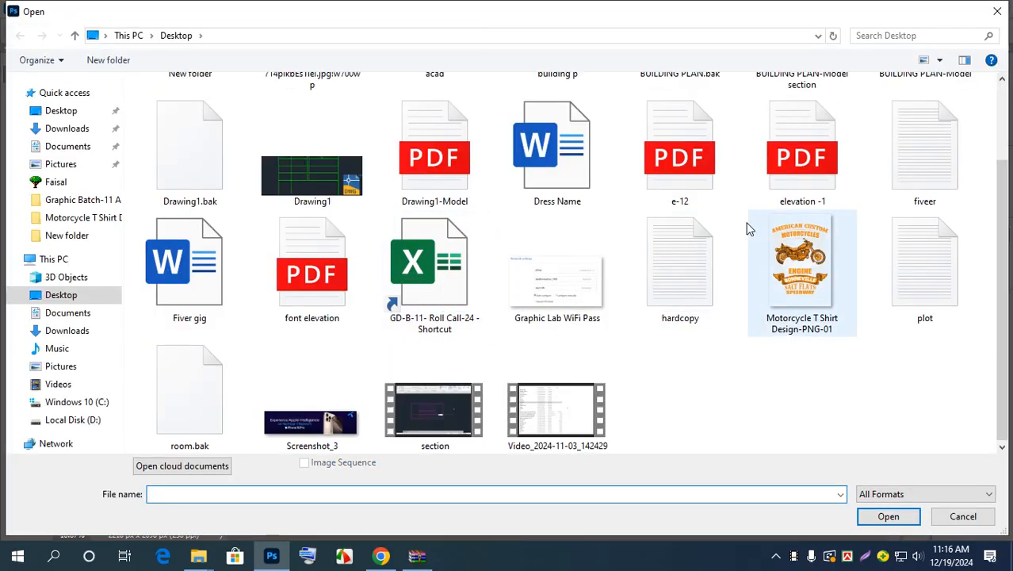
pyautogui.click(789, 265)
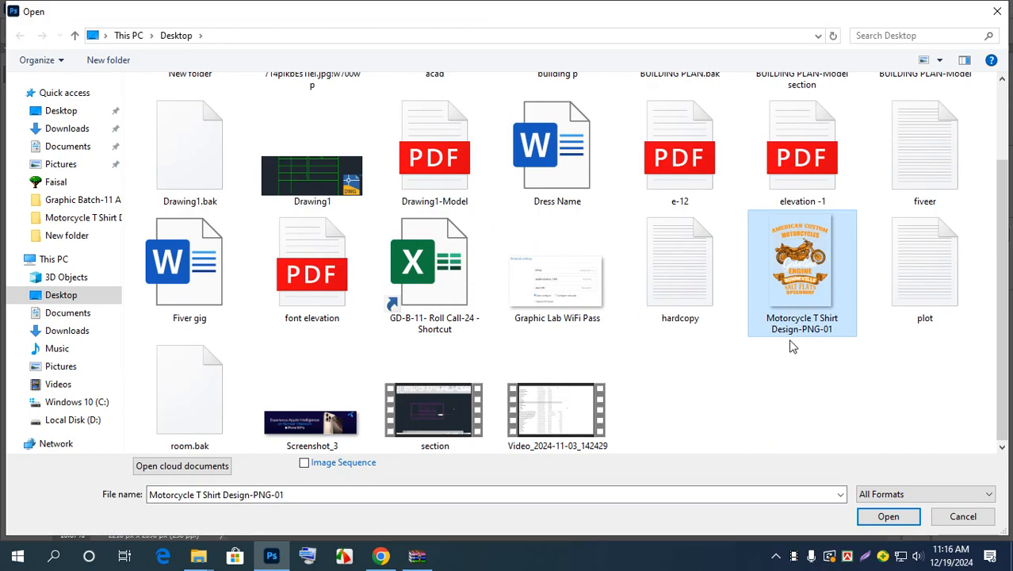
pyautogui.doubleClick(800, 266)
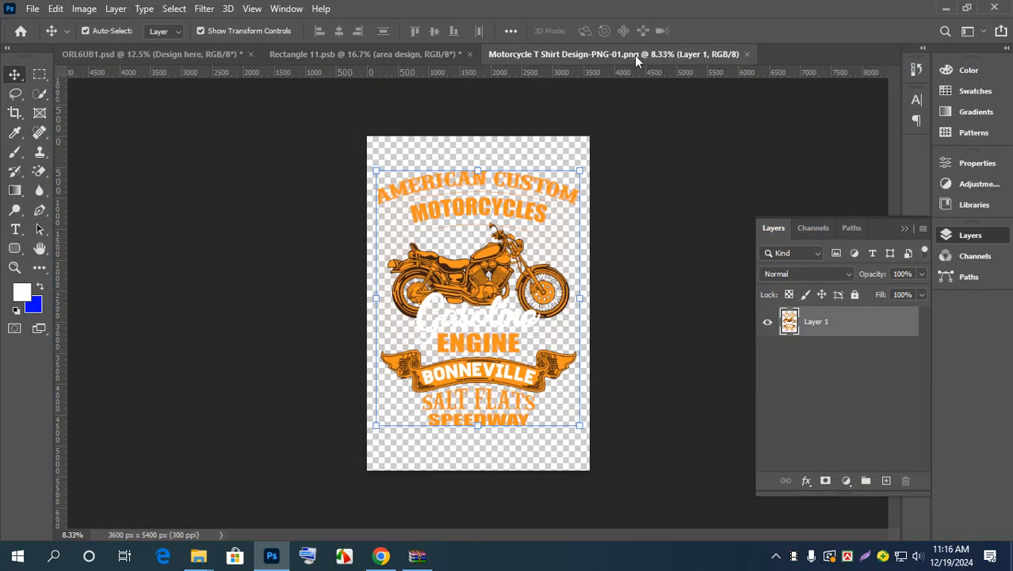
# Step: Copy the motorcycle artwork into Rectangle 11.psb, accepting the colour profile conversion, and close the source PNG document
pyautogui.moveTo(634, 54); pyautogui.dragTo(699, 254)
pyautogui.moveTo(713, 341); pyautogui.dragTo(472, 273)
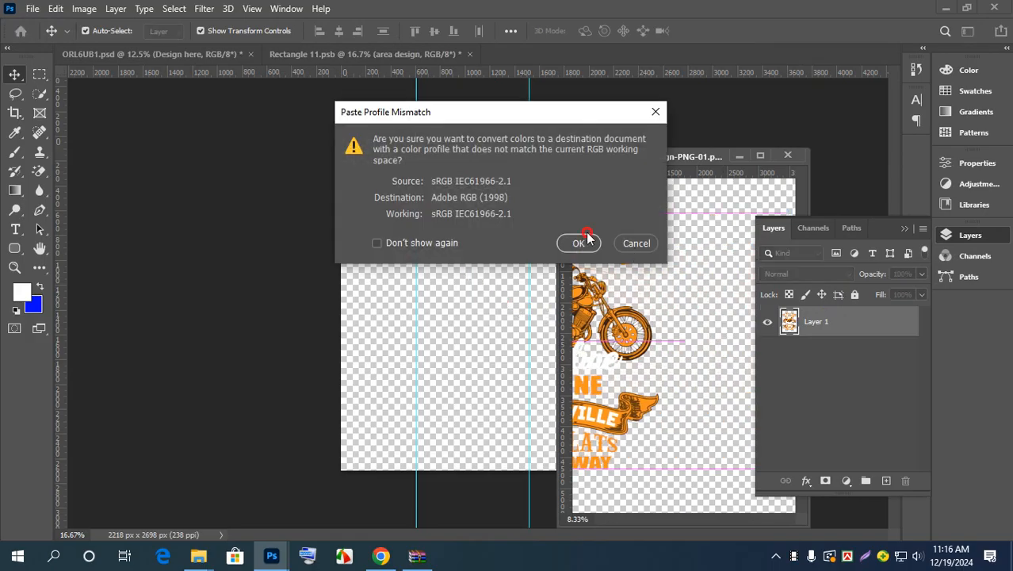
pyautogui.click(579, 243)
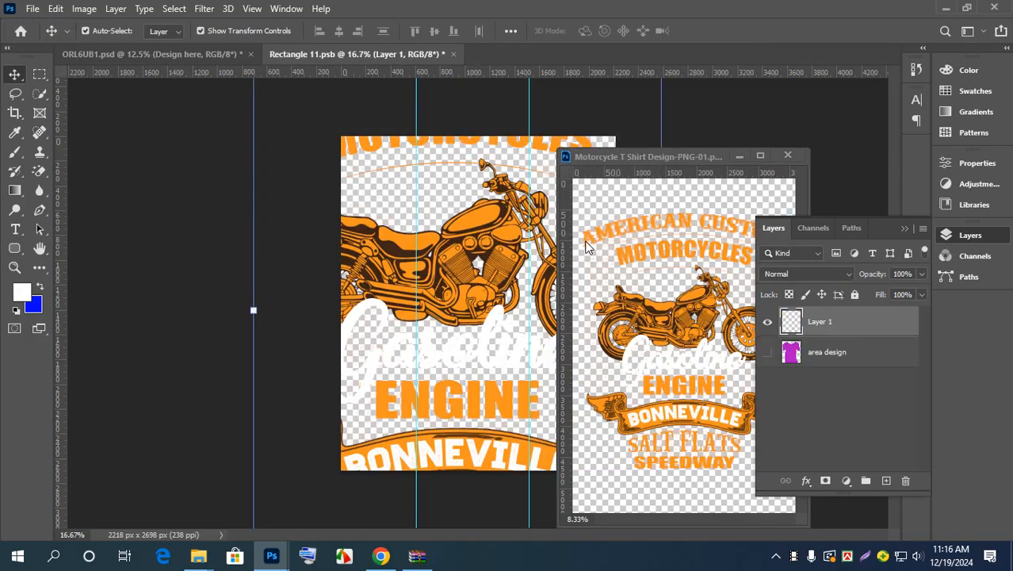
pyautogui.moveTo(711, 159); pyautogui.dragTo(561, 188)
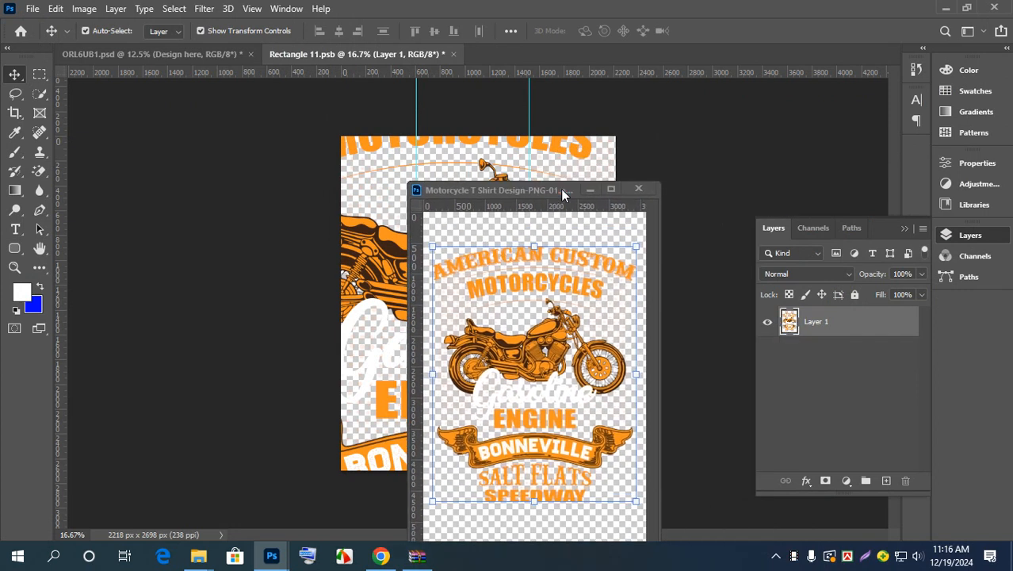
pyautogui.click(639, 188)
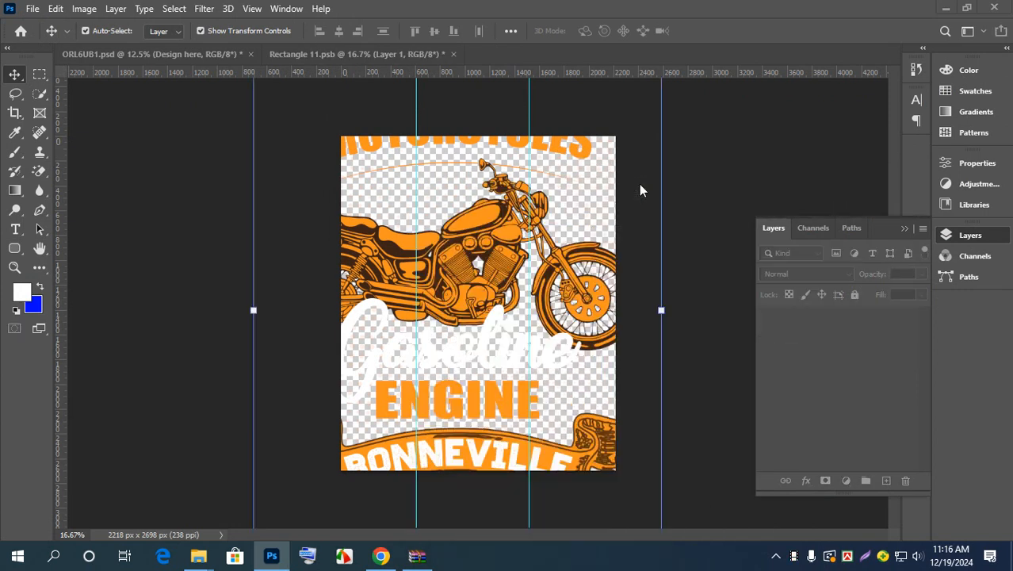
# Step: Scale the motorcycle artwork to about 27.85% and fit it between the two vertical guides in the canvas's upper half
pyautogui.moveTo(490, 239); pyautogui.dragTo(521, 327)
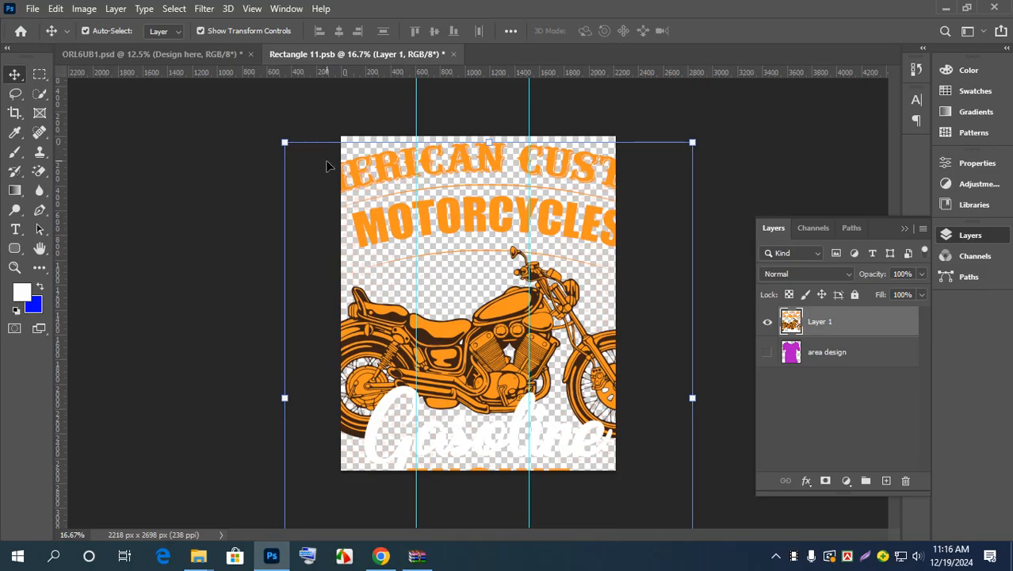
pyautogui.moveTo(281, 143); pyautogui.dragTo(351, 178)
pyautogui.moveTo(460, 349); pyautogui.dragTo(437, 189)
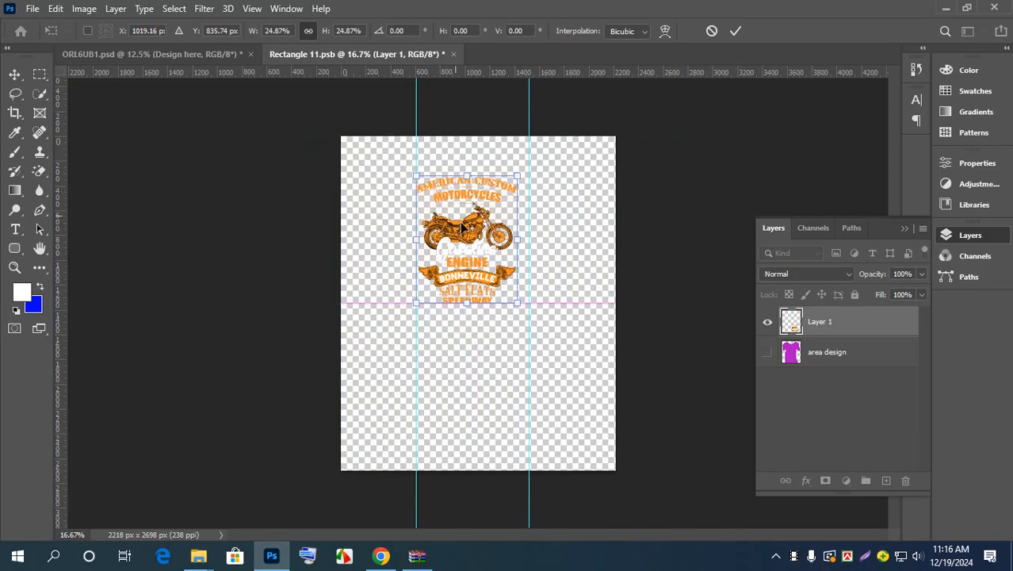
pyautogui.moveTo(518, 302); pyautogui.dragTo(527, 321)
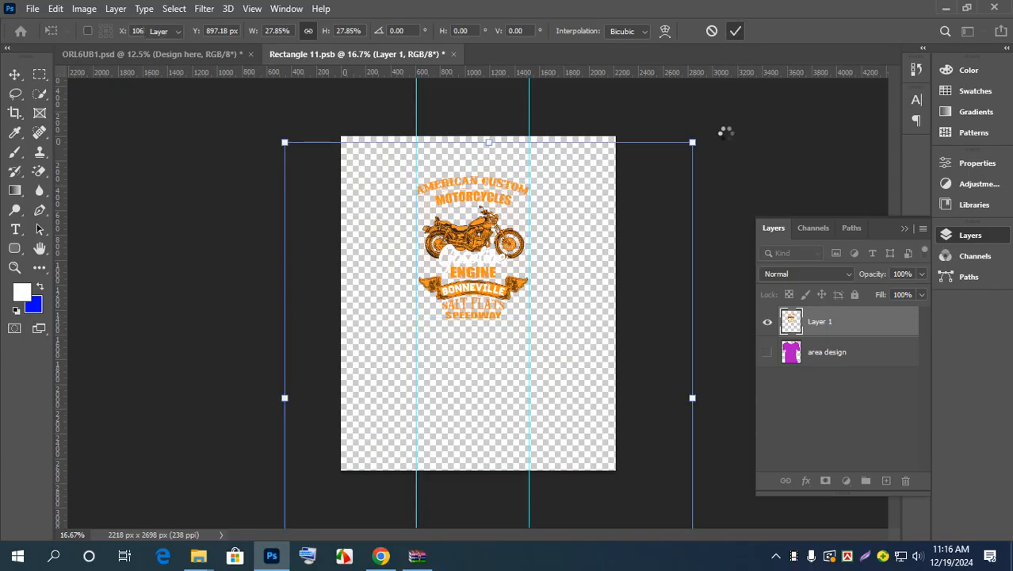
pyautogui.click(738, 136)
pyautogui.click(738, 136)
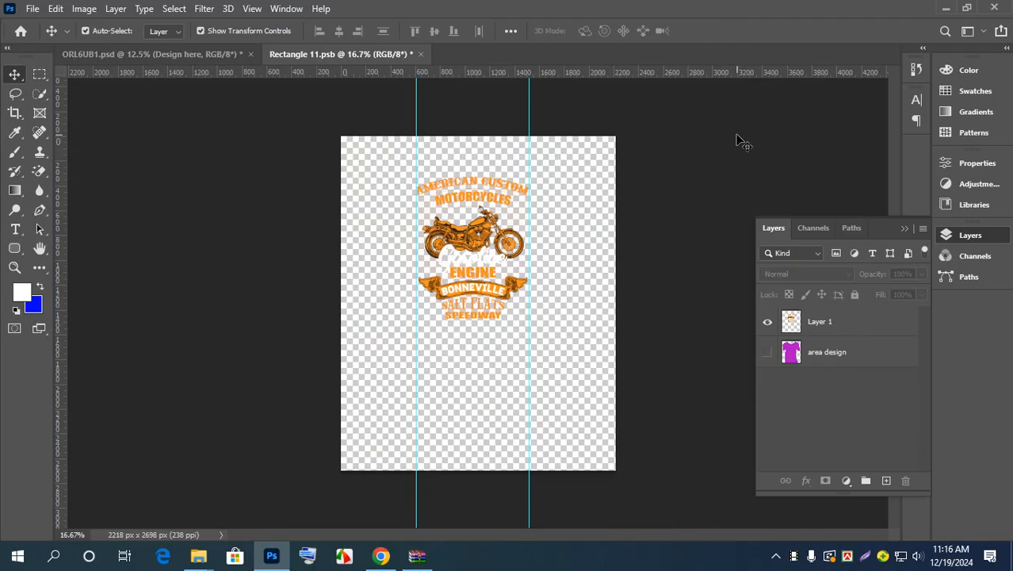
pyautogui.click(478, 230)
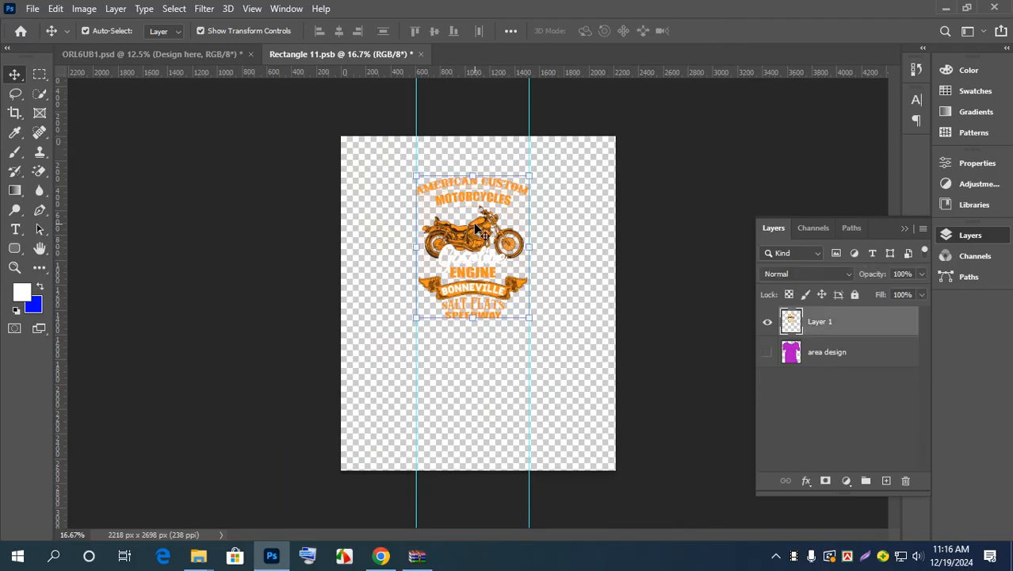
# Step: Float the ORL6UB1.psd mockup and Rectangle 11.psb in separate windows placed side by side
pyautogui.moveTo(387, 55); pyautogui.dragTo(703, 110)
pyautogui.moveTo(198, 55); pyautogui.dragTo(307, 86)
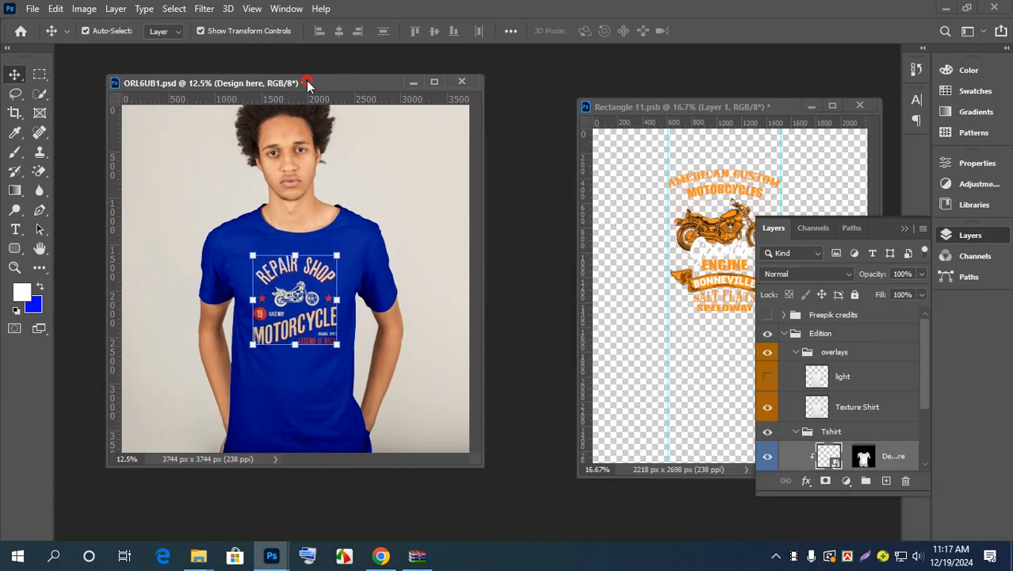
pyautogui.moveTo(733, 106); pyautogui.dragTo(655, 97)
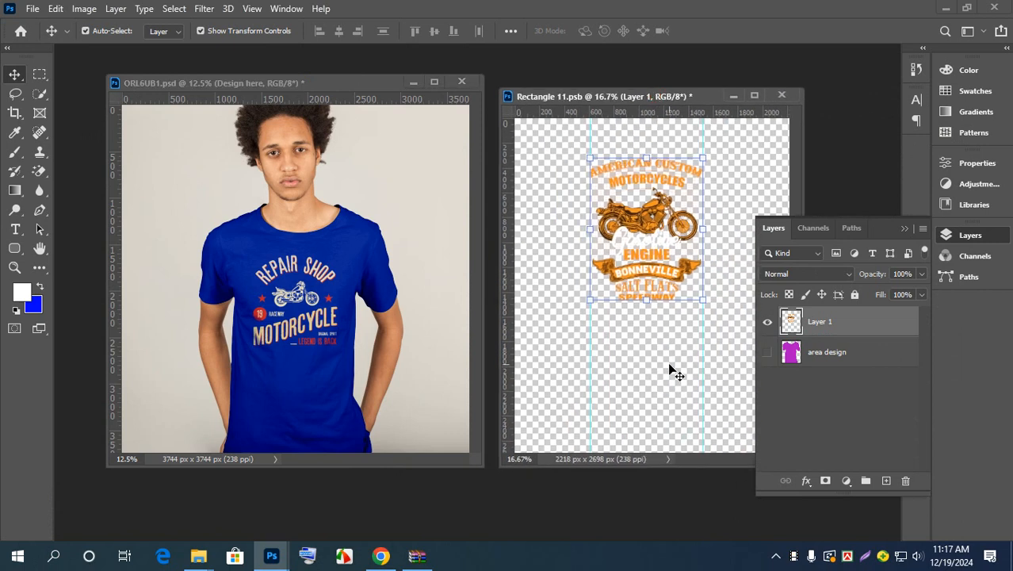
# Step: Save Rectangle 11.psb to update the shirt's print, move the motorcycle artwork slightly lower, and save it again
pyautogui.click(653, 369)
pyautogui.click(644, 250)
pyautogui.click(644, 217)
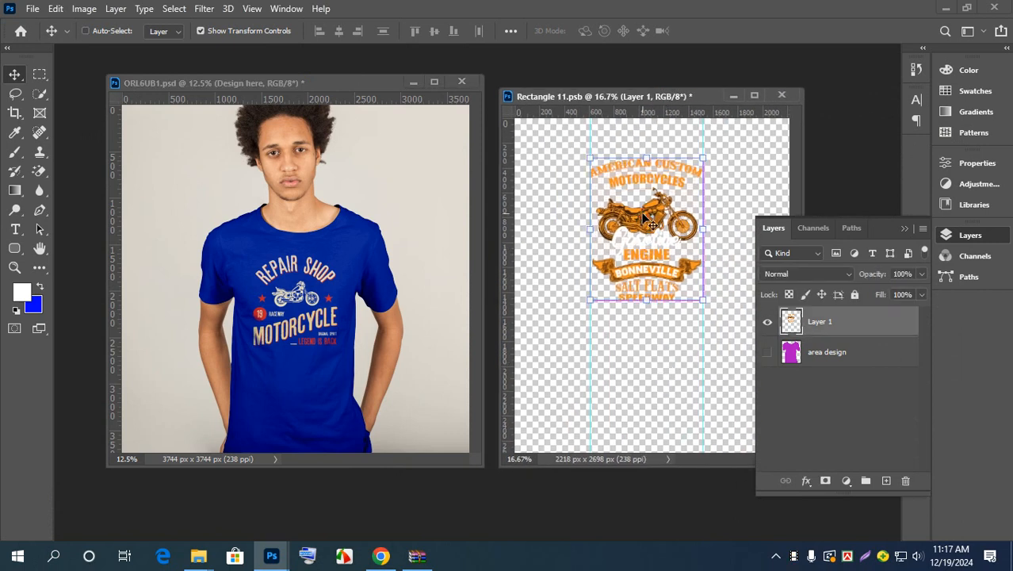
pyautogui.hotkey('ctrl', 's')
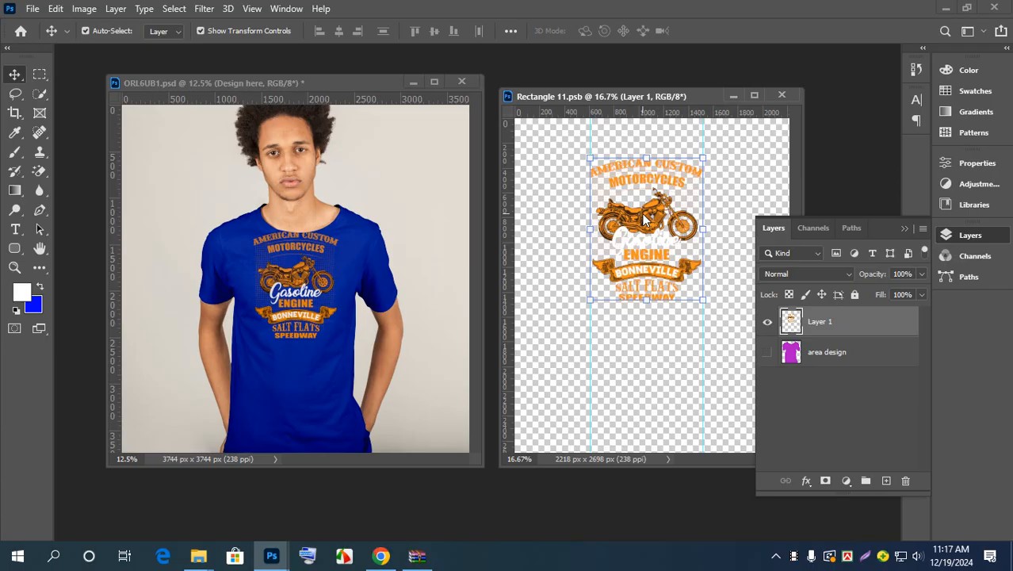
pyautogui.moveTo(644, 219); pyautogui.dragTo(644, 221)
pyautogui.hotkey('ctrl', 's')
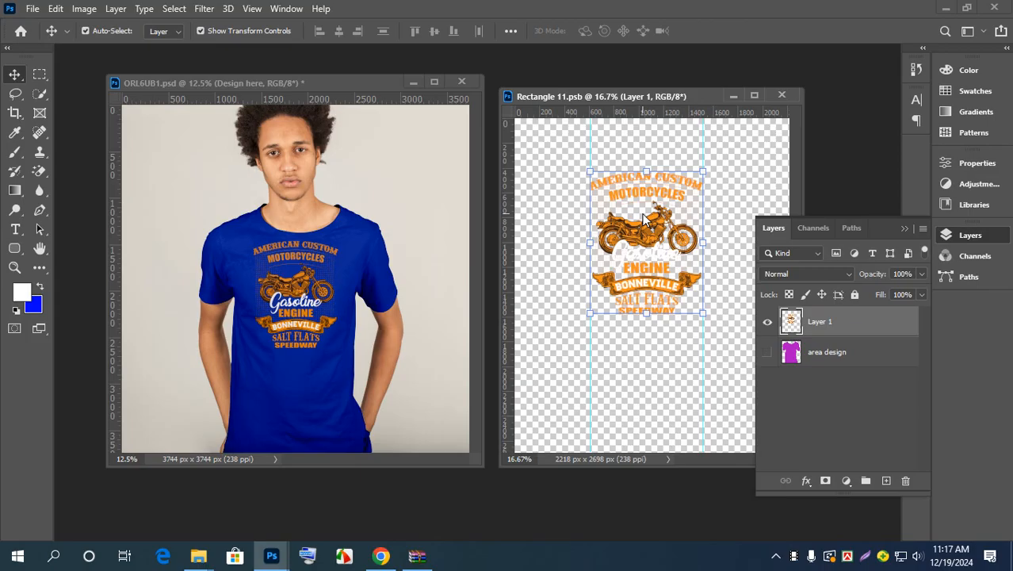
# Step: Move the motorcycle artwork slightly lower, scale it to 111.83% so it extends past both guides, and save Rectangle 11.psb
pyautogui.moveTo(645, 220); pyautogui.dragTo(644, 220)
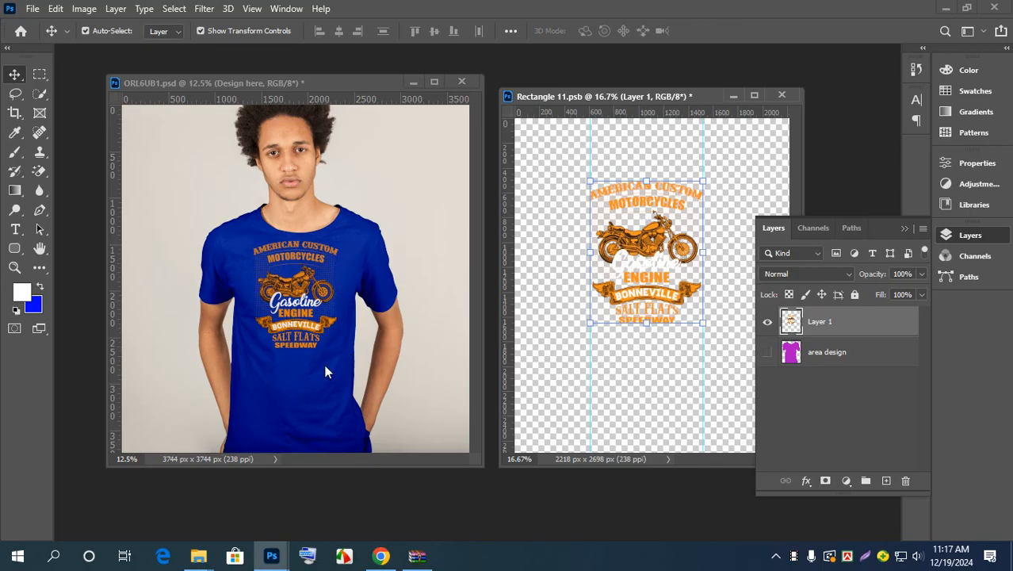
pyautogui.moveTo(704, 323); pyautogui.dragTo(712, 332)
pyautogui.moveTo(589, 331); pyautogui.dragTo(584, 339)
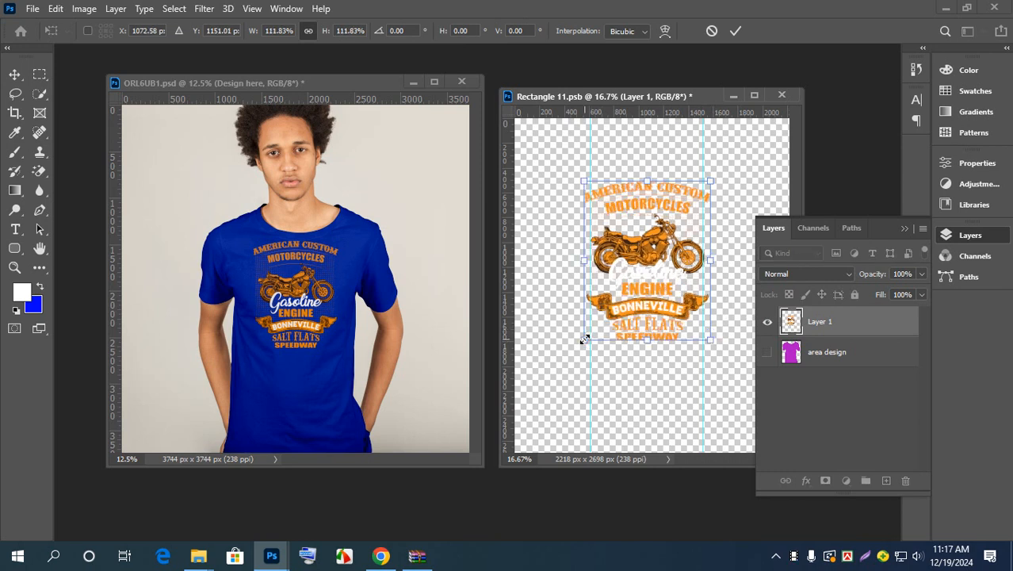
pyautogui.click(735, 30)
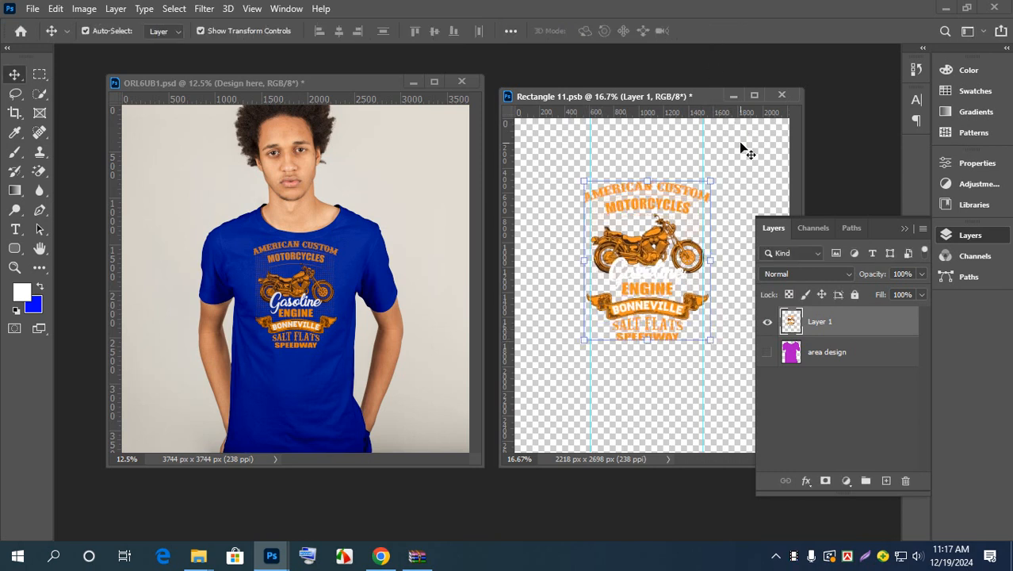
pyautogui.hotkey('ctrl', 's')
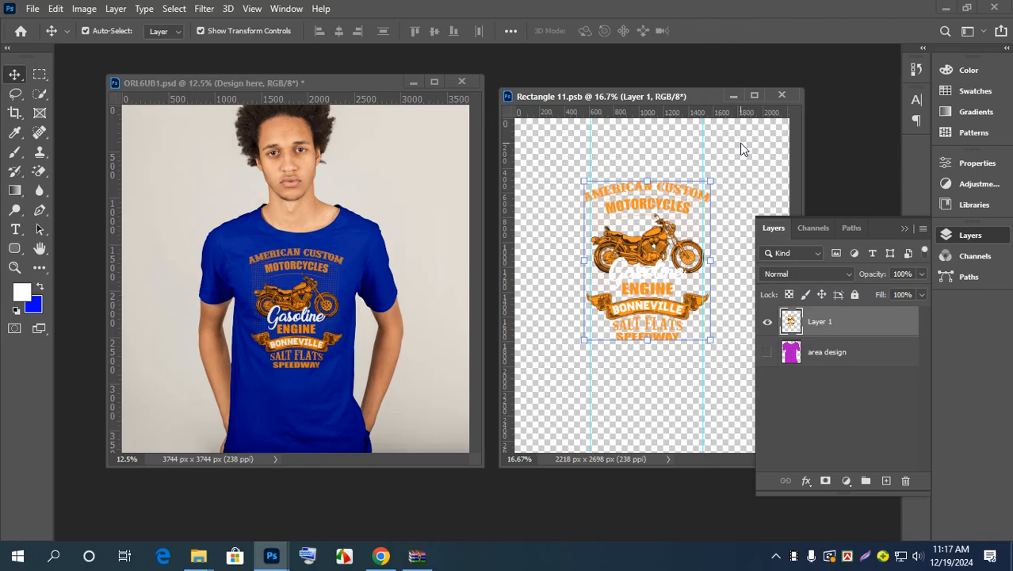
# Step: Save and close Rectangle 11.psb, dock the ORL6UB1.psd mockup back as a tab, and deselect its design layer
pyautogui.hotkey('ctrl', 's')
pyautogui.hotkey('ctrl', 'w')
pyautogui.moveTo(314, 93); pyautogui.dragTo(421, 48)
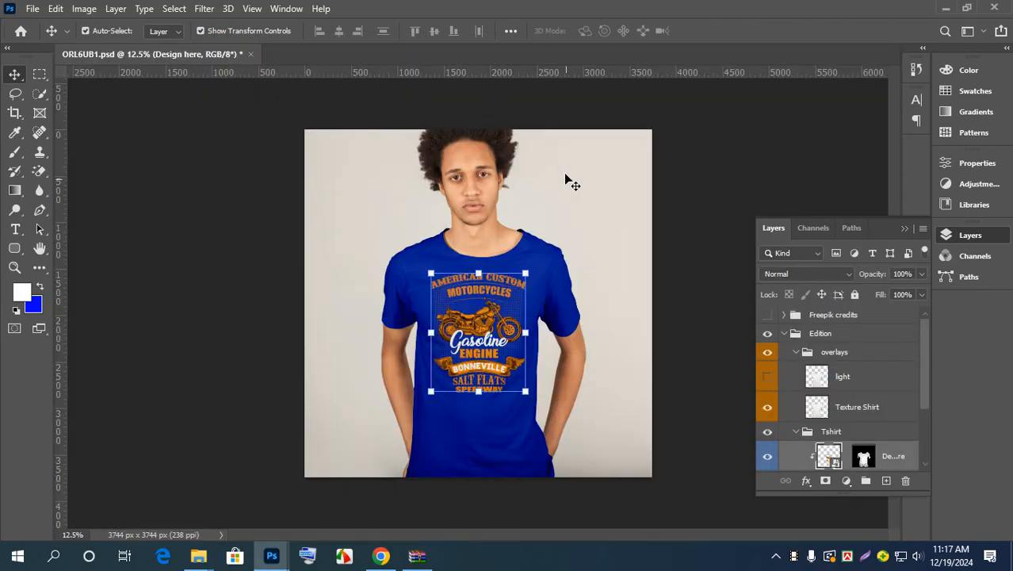
pyautogui.click(571, 181)
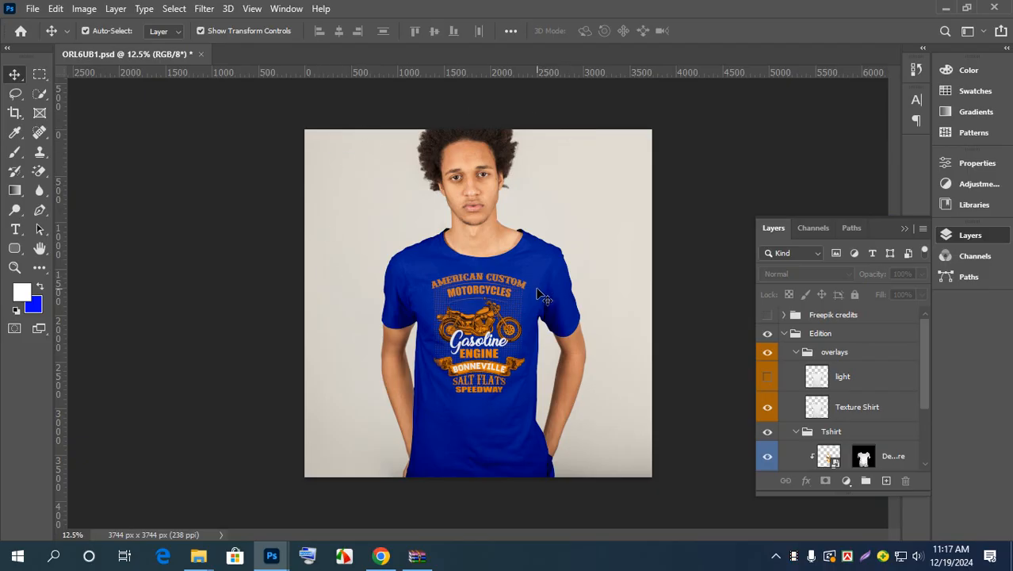
# Step: Toggle the Color shirt layer's visibility off and on and examine the layers inside the Edition group
pyautogui.scroll(-3, 869, 395)
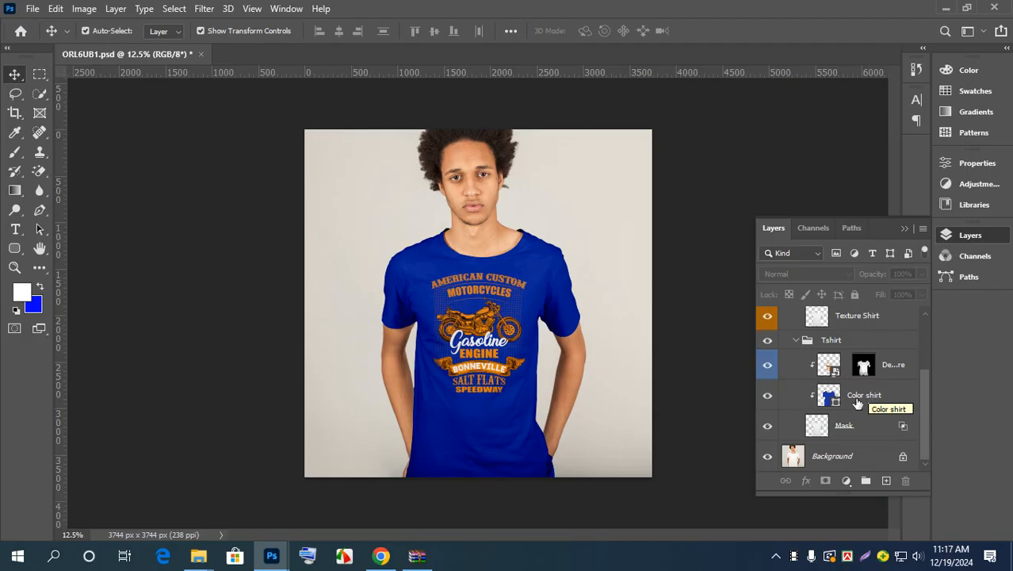
pyautogui.click(767, 399)
pyautogui.click(767, 399)
pyautogui.click(767, 399)
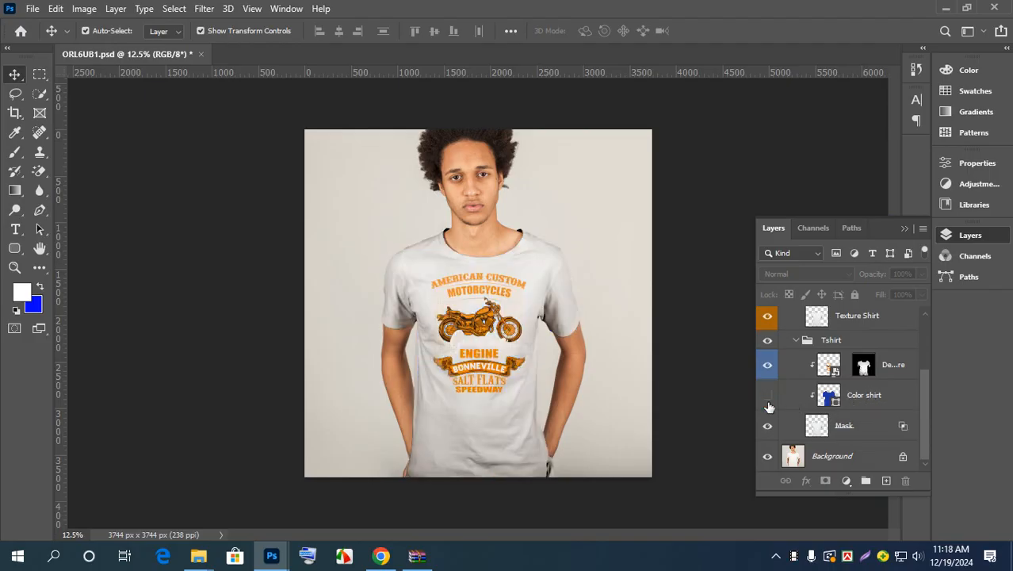
pyautogui.click(767, 400)
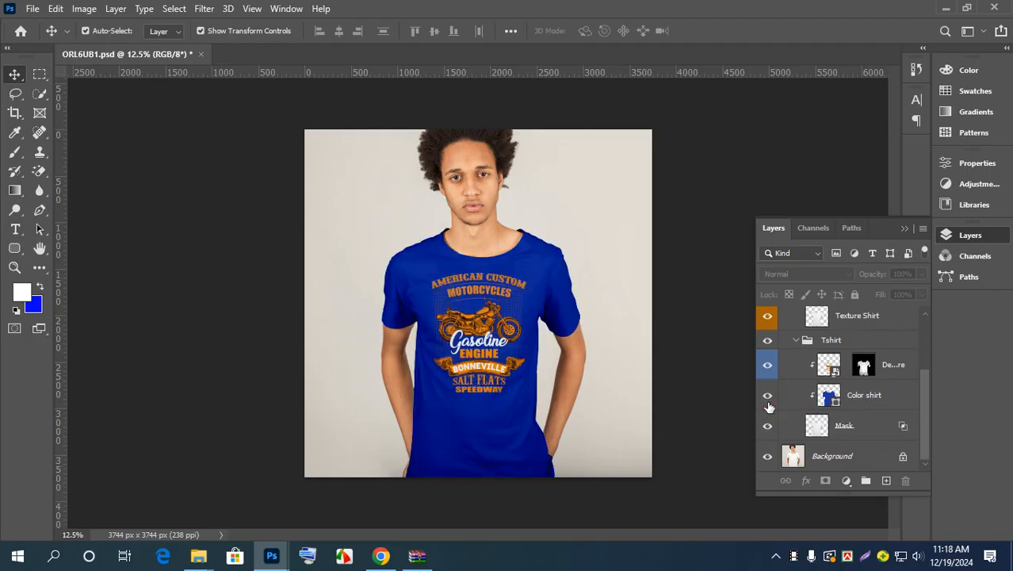
pyautogui.click(802, 404)
pyautogui.scroll(3, 801, 405)
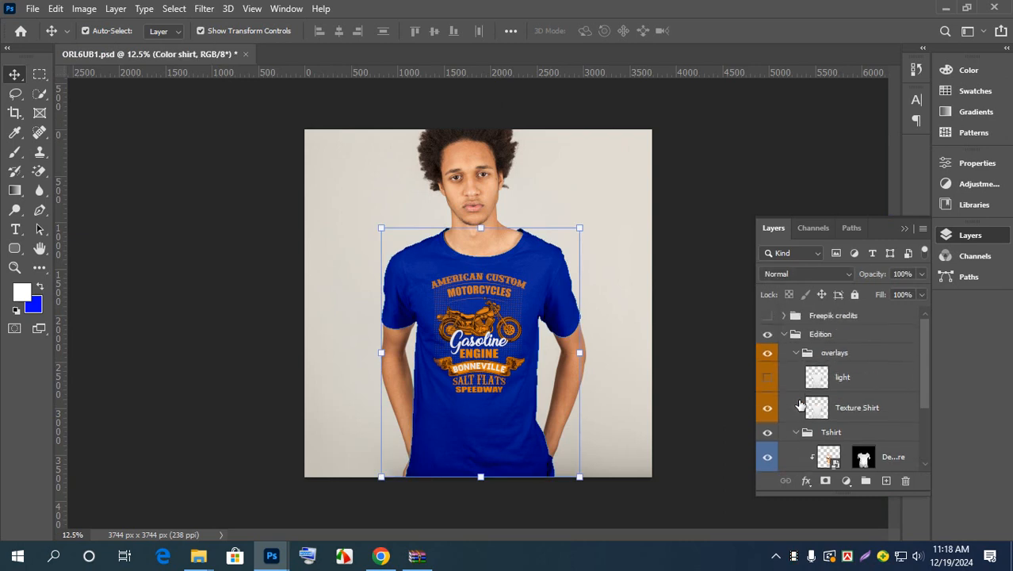
pyautogui.click(784, 334)
pyautogui.click(784, 334)
pyautogui.scroll(-3, 792, 357)
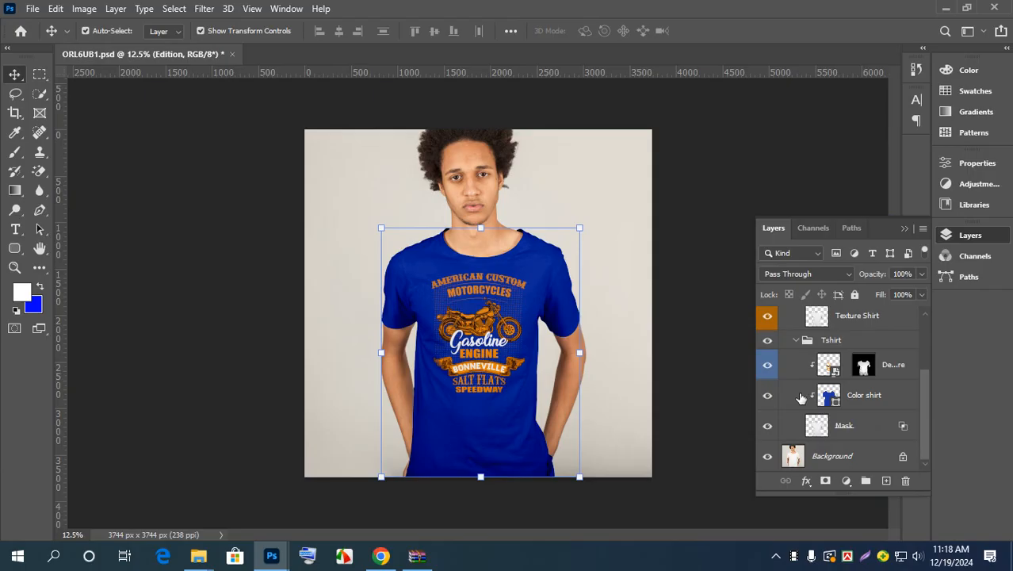
# Step: Open the Color shirt layer's fill colour for editing and try other hues such as magenta fc00ff, and black 000000
pyautogui.click(802, 400)
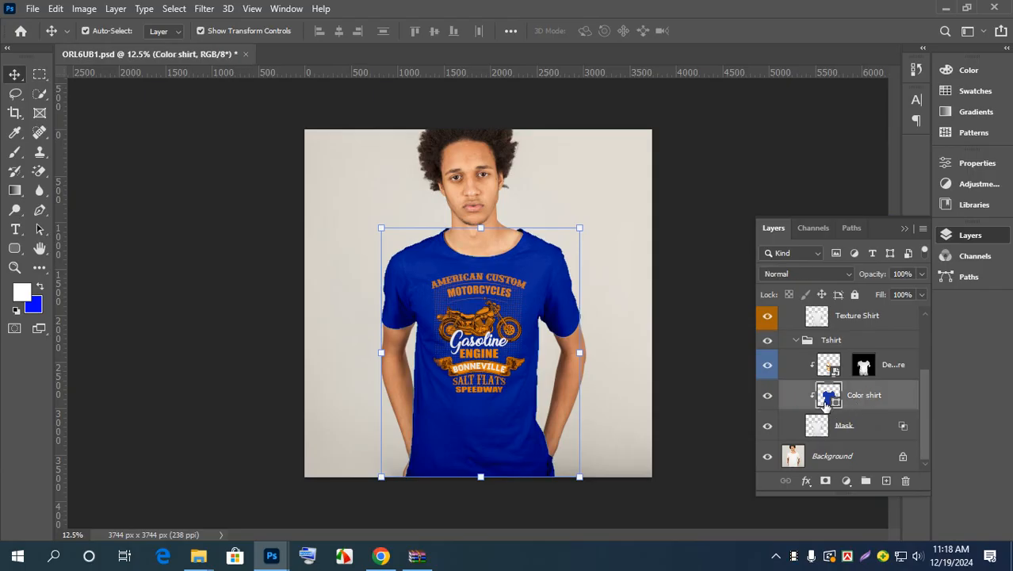
pyautogui.doubleClick(828, 400)
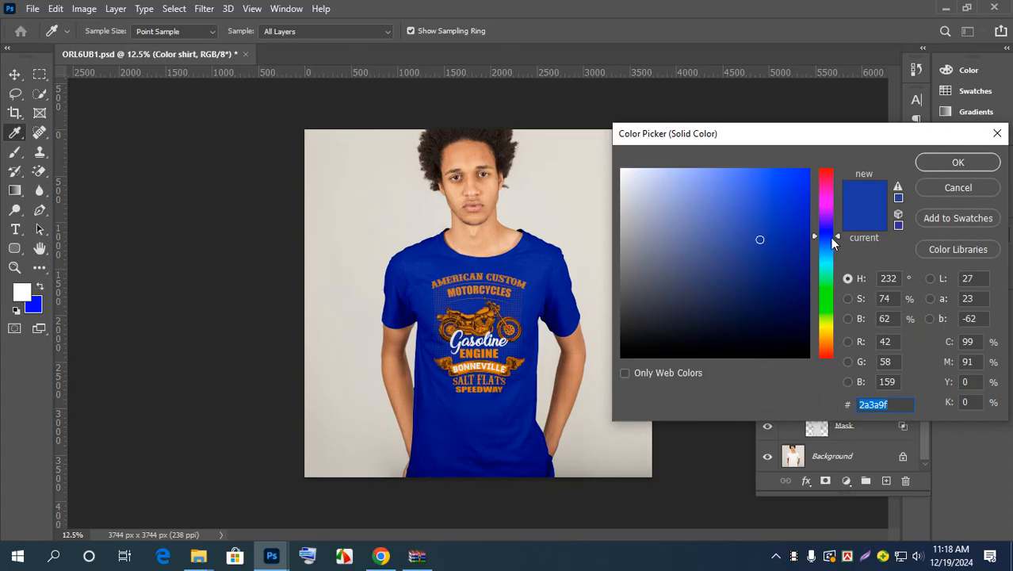
pyautogui.click(827, 200)
pyautogui.moveTo(795, 207); pyautogui.dragTo(819, 152)
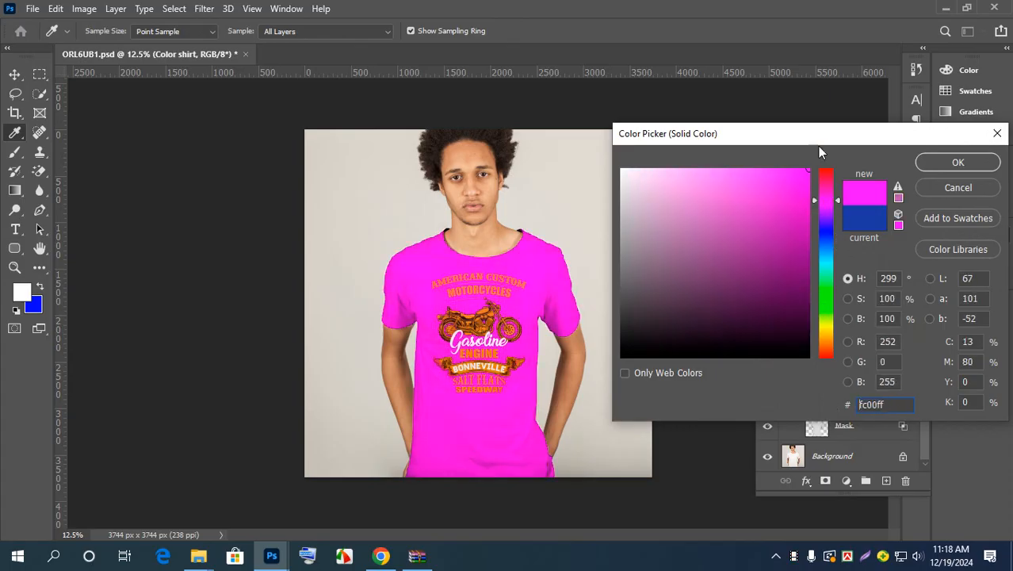
pyautogui.moveTo(827, 357); pyautogui.dragTo(827, 235)
pyautogui.moveTo(830, 291); pyautogui.dragTo(818, 205)
pyautogui.click(761, 332)
pyautogui.moveTo(760, 332); pyautogui.dragTo(841, 366)
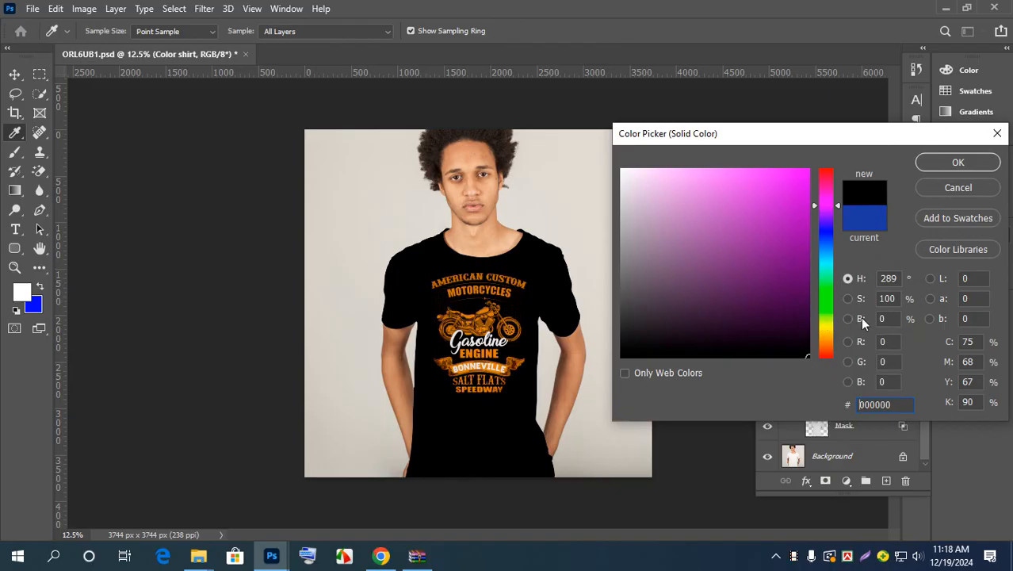
# Step: Set the Color shirt layer's fill to dark teal 0b3839, accept it, and deselect the layer
pyautogui.moveTo(796, 342); pyautogui.dragTo(775, 316)
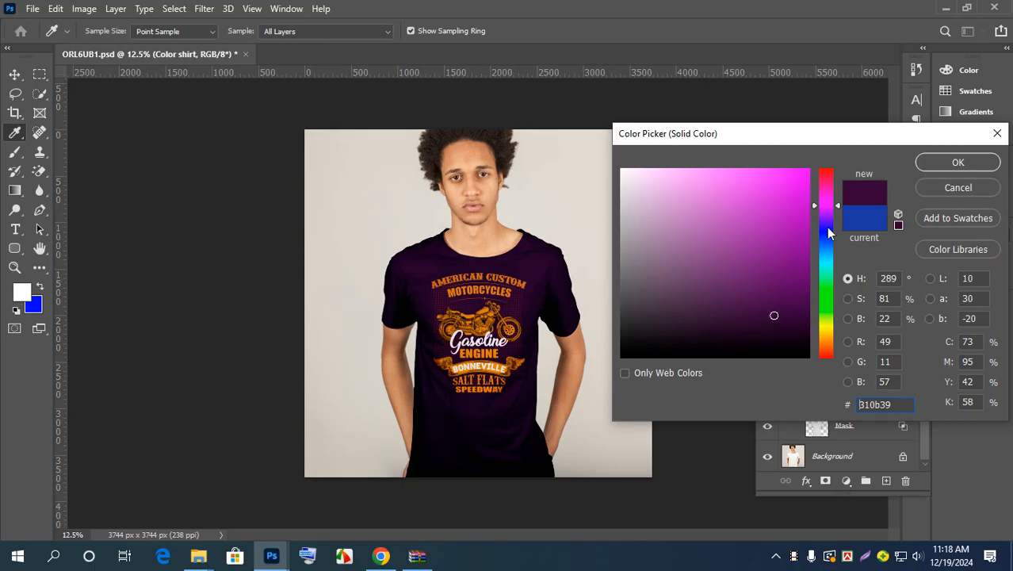
pyautogui.write('1')
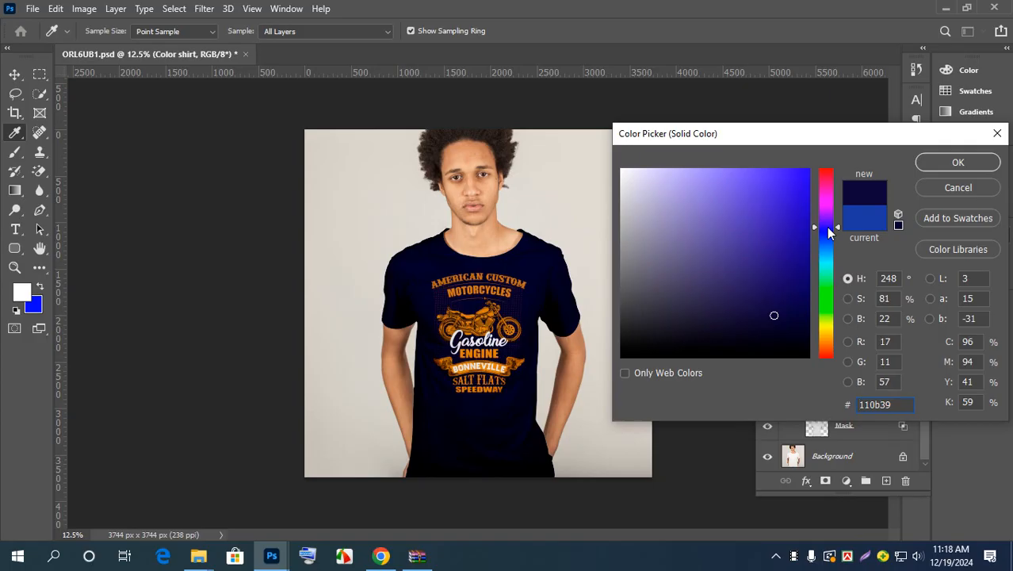
pyautogui.moveTo(826, 227); pyautogui.dragTo(821, 261)
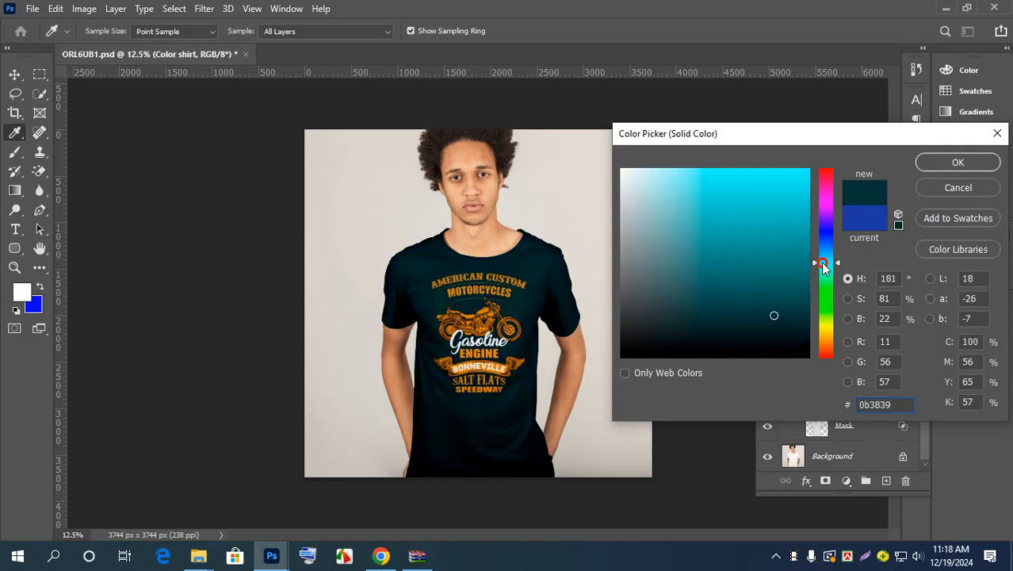
pyautogui.click(925, 168)
pyautogui.click(660, 330)
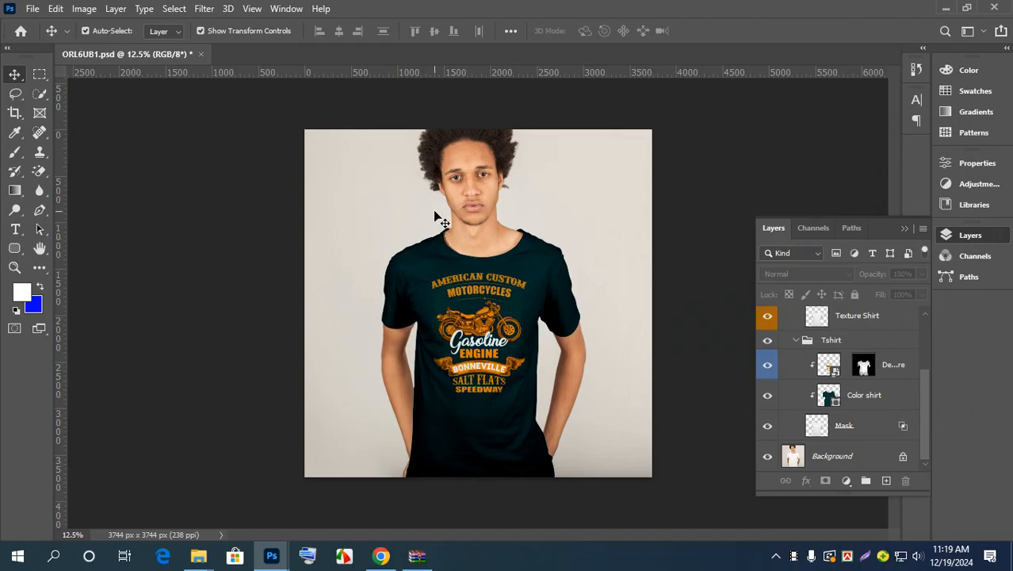
# Step: Crop the mockup to 3744 x 2681 px so the image starts at the shirt's neckline without the head, and save the document
pyautogui.click(14, 112)
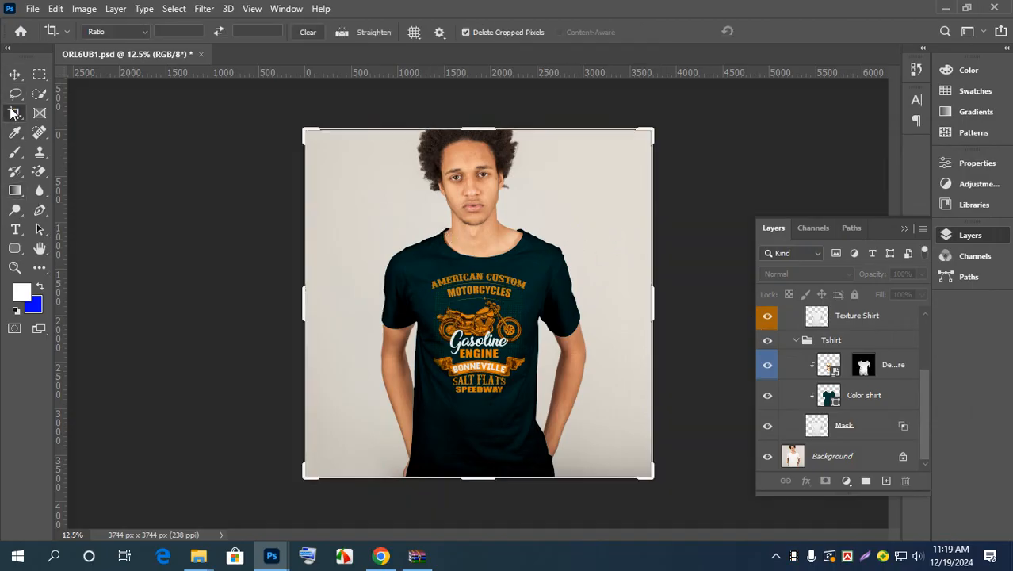
pyautogui.moveTo(478, 129); pyautogui.dragTo(481, 180)
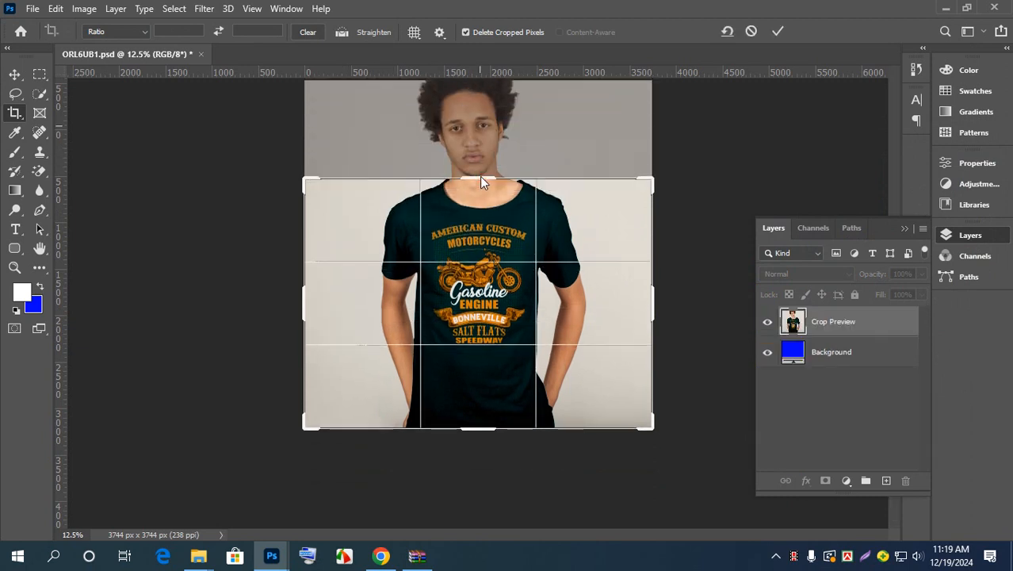
pyautogui.click(778, 31)
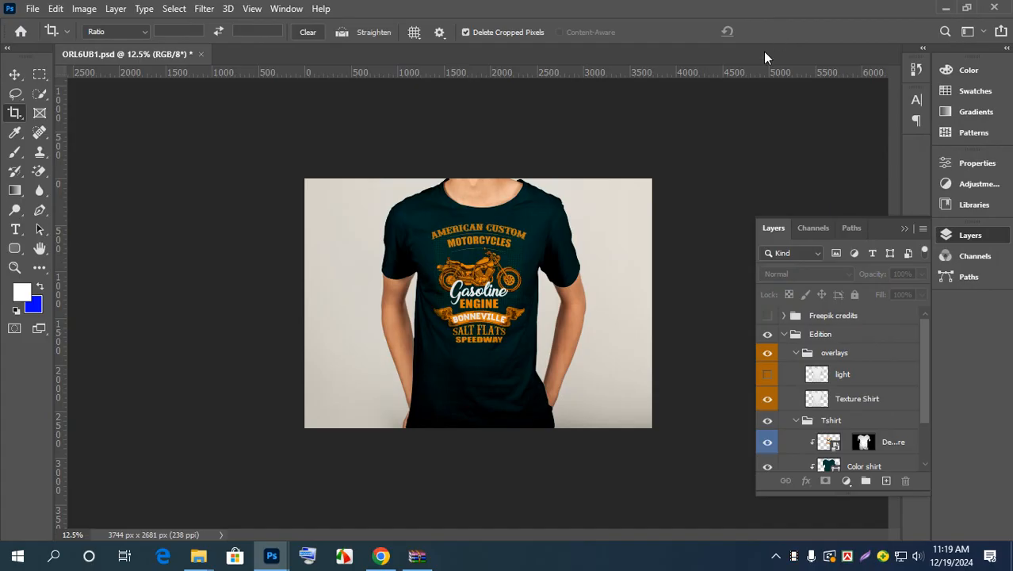
pyautogui.hotkey('ctrl', '+')
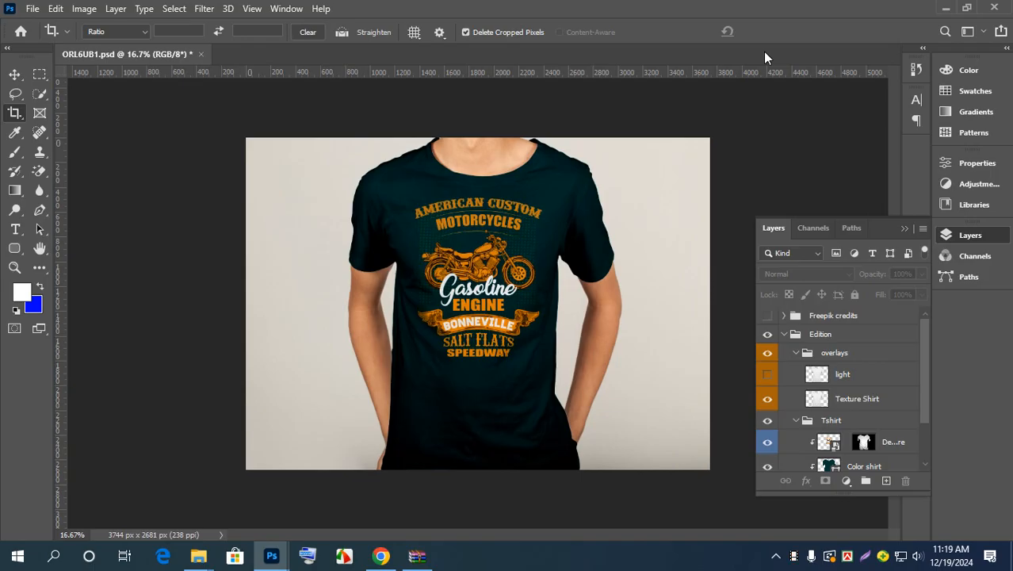
pyautogui.hotkey('ctrl', 's')
pyautogui.click(15, 75)
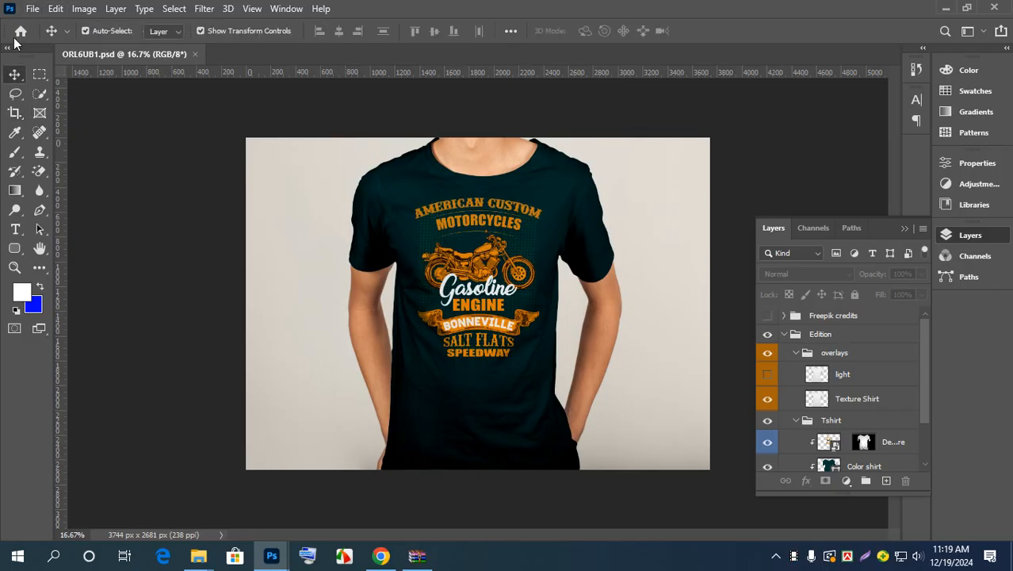
# Step: Save a JPEG copy of the mockup to the Desktop as T-shirt-1 with quality 12 (Maximum) and the Progressive format
pyautogui.click(33, 8)
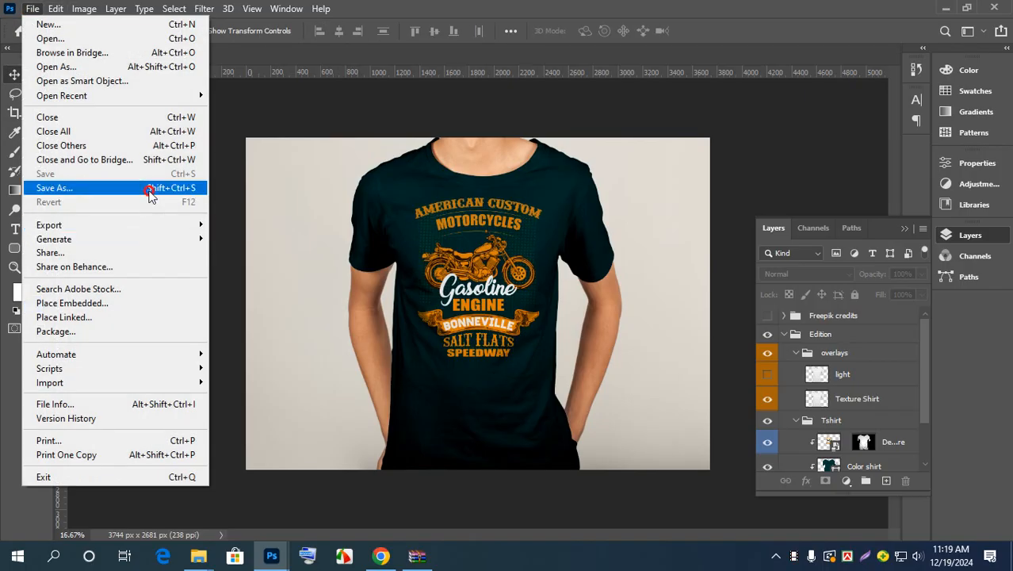
pyautogui.click(149, 194)
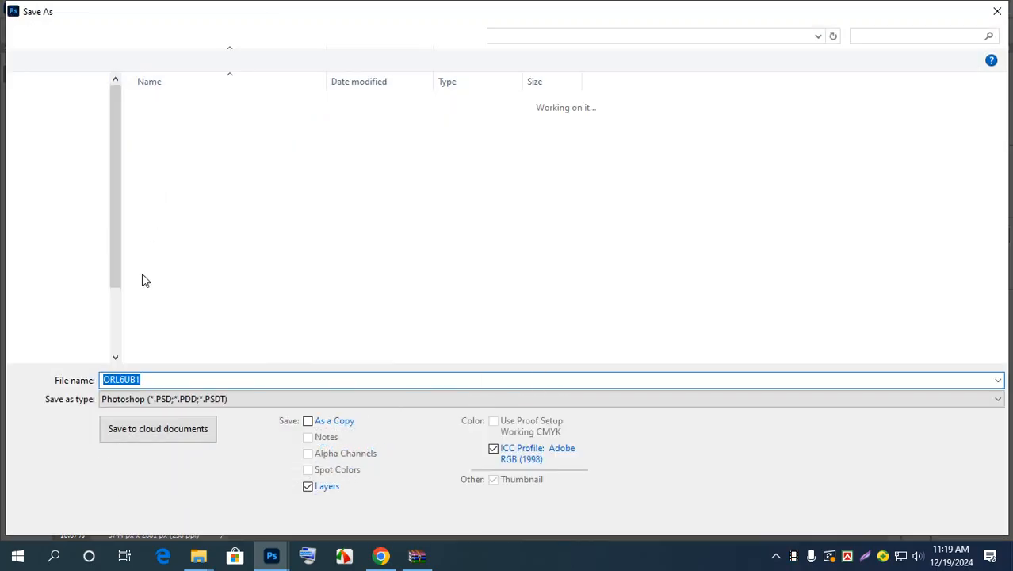
pyautogui.click(165, 404)
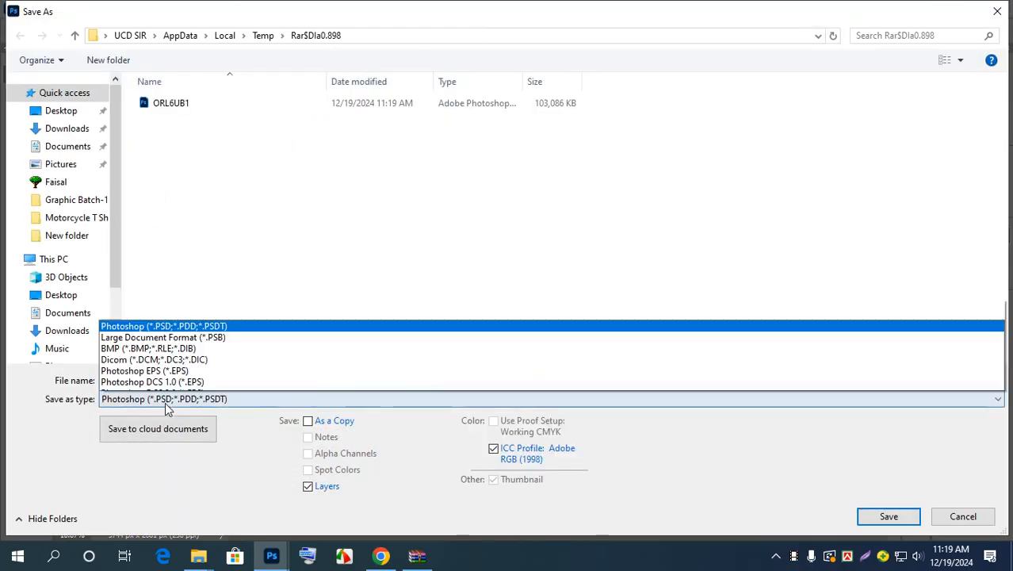
pyautogui.click(162, 249)
pyautogui.click(252, 376)
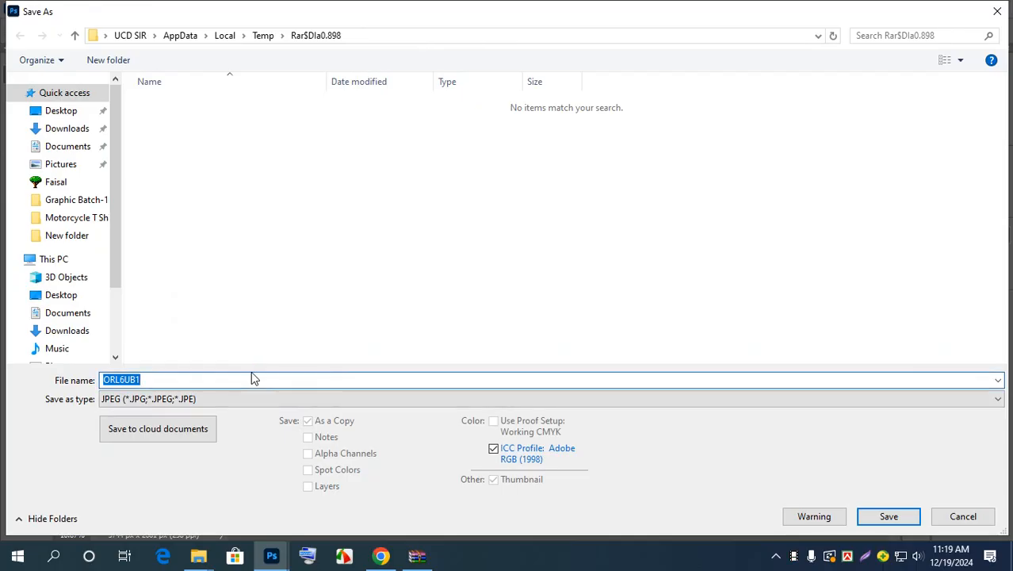
pyautogui.write('T-shirt-1')
pyautogui.click(59, 110)
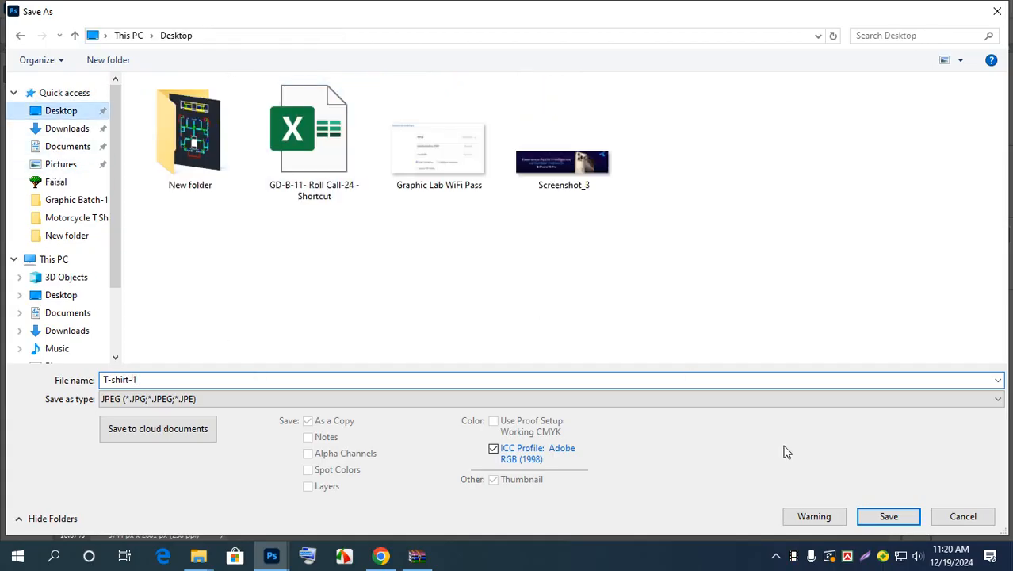
pyautogui.click(900, 522)
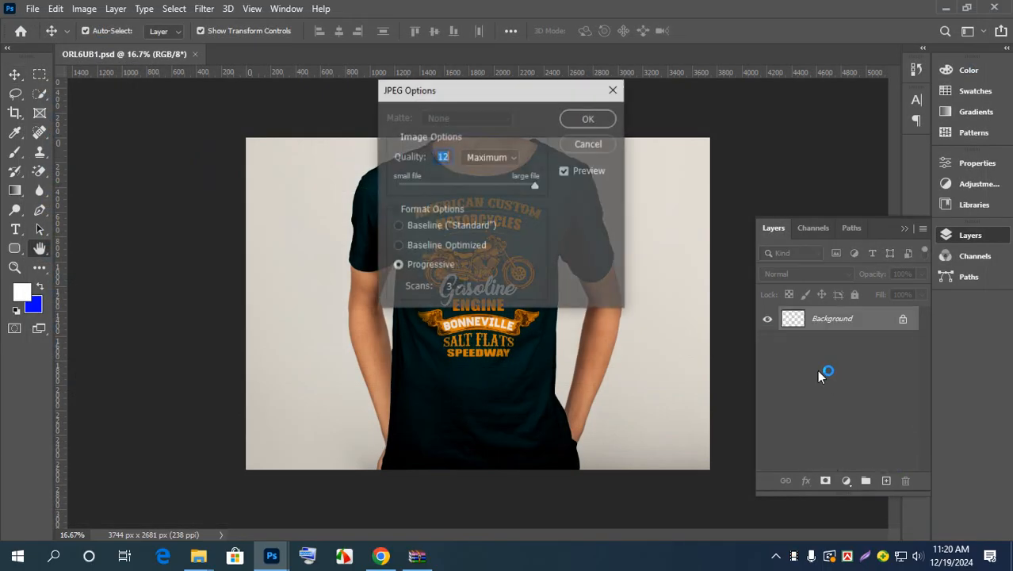
pyautogui.click(602, 122)
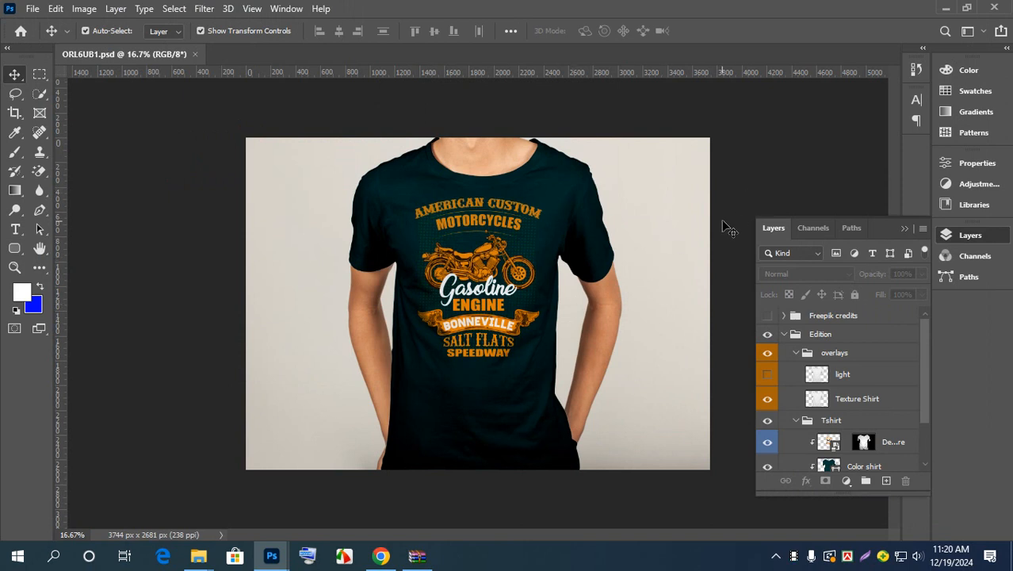
# Step: Switch to WinRAR, decline updating t-shirt-print-concept.zip, close the archive, and select Unconfirmed 508080.crdownload in the Downloads folder
pyautogui.click(947, 8)
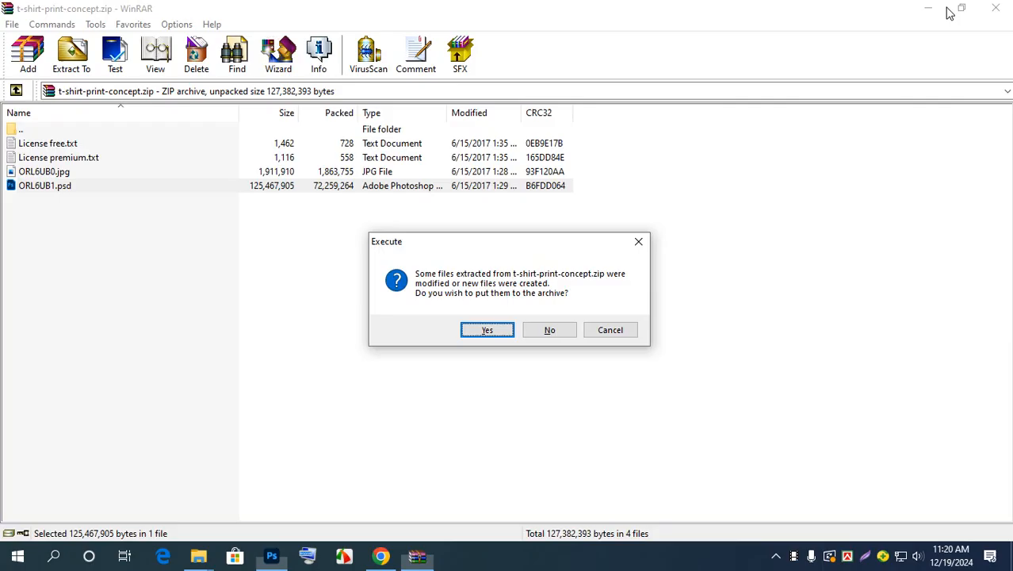
pyautogui.click(552, 330)
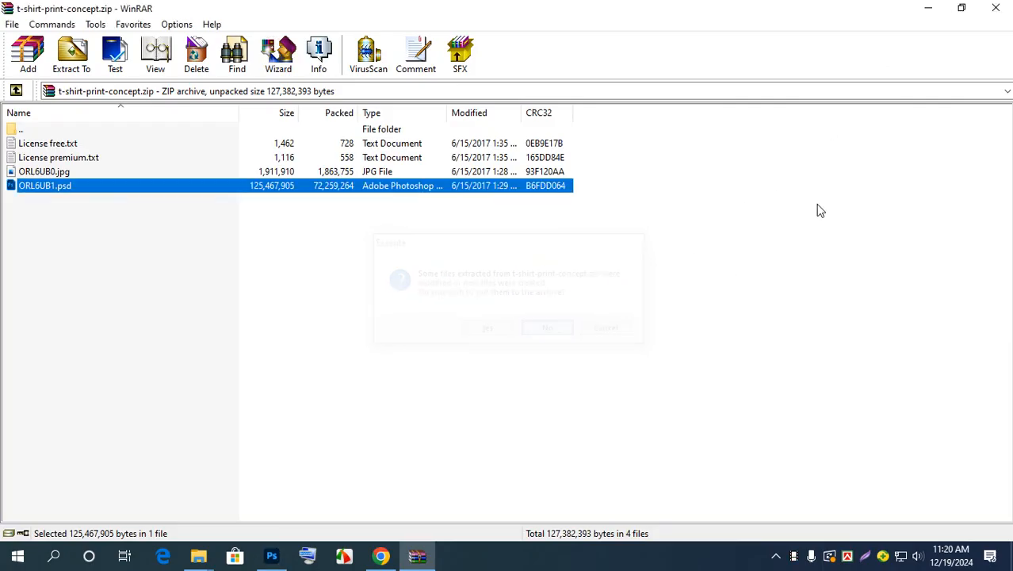
pyautogui.click(1002, 7)
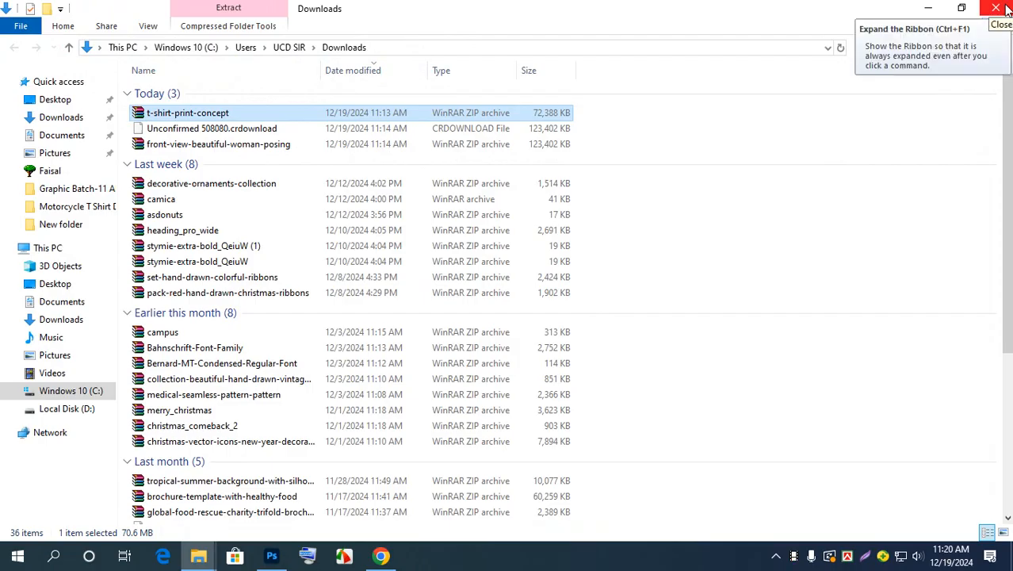
pyautogui.click(228, 129)
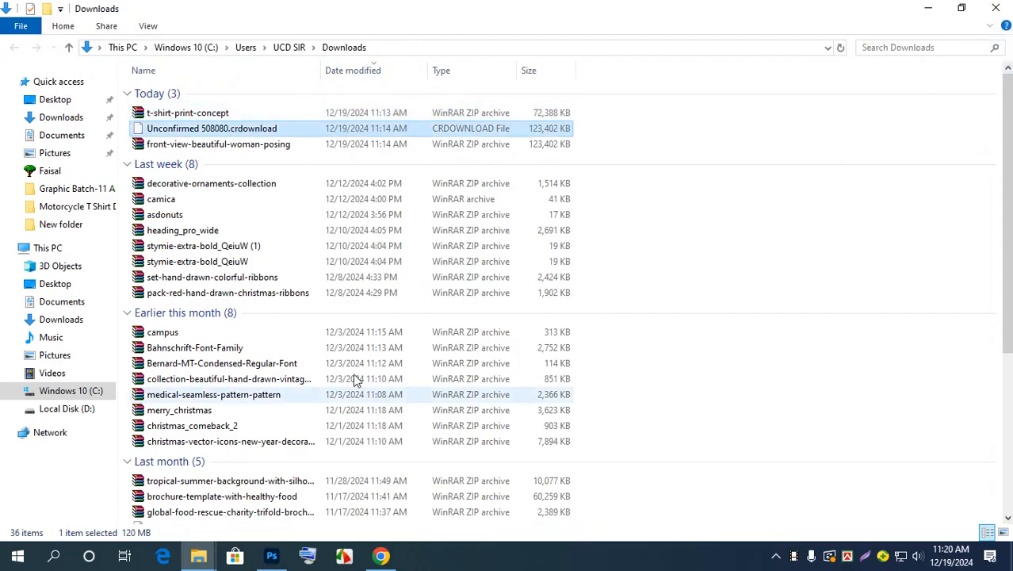
# Step: Switch to Chrome, locate the front-view-beautiful-woman-posing download in its folder, open the archive, and open 8611992.psd in Photoshop
pyautogui.click(382, 555)
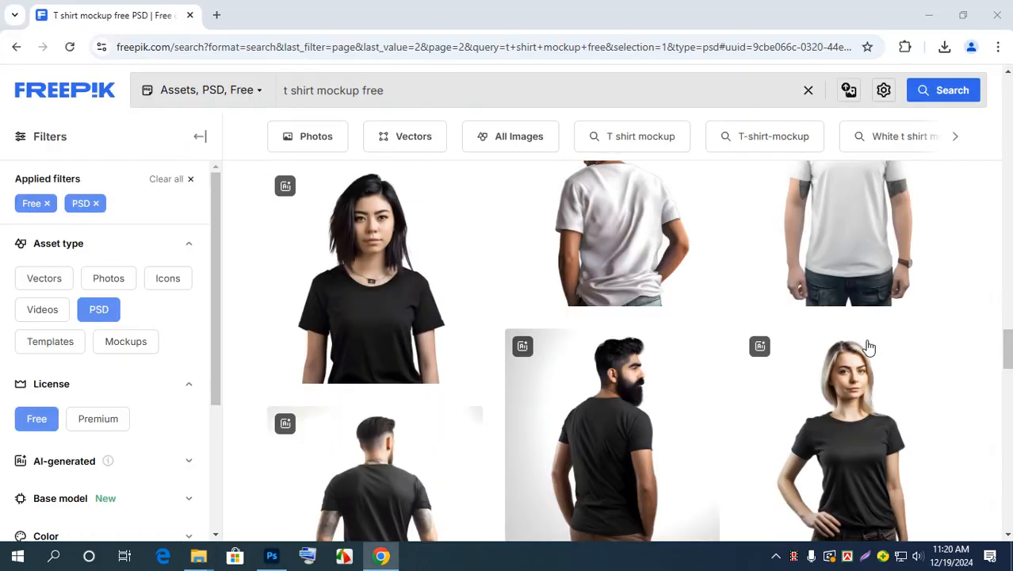
pyautogui.click(943, 48)
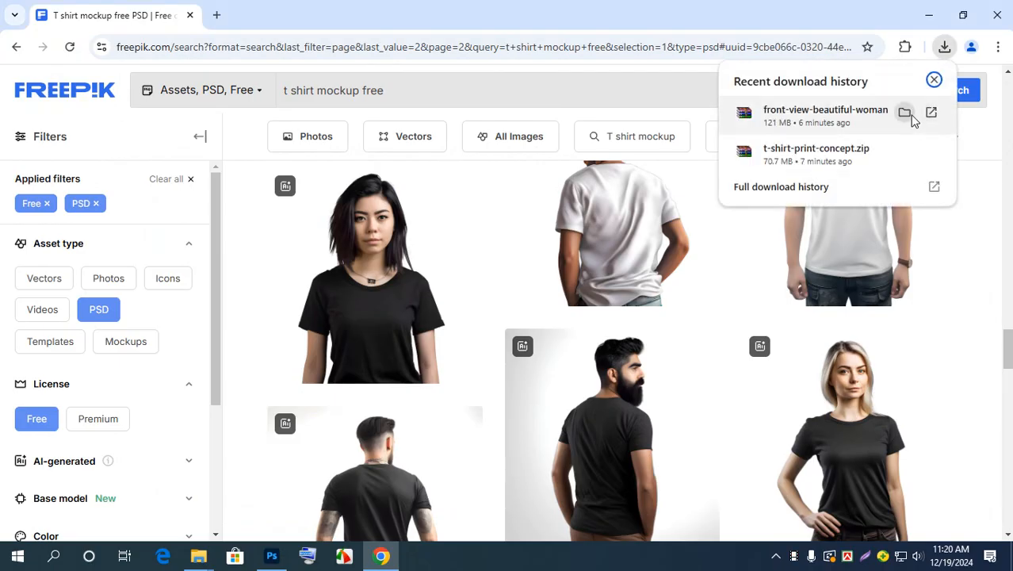
pyautogui.click(905, 113)
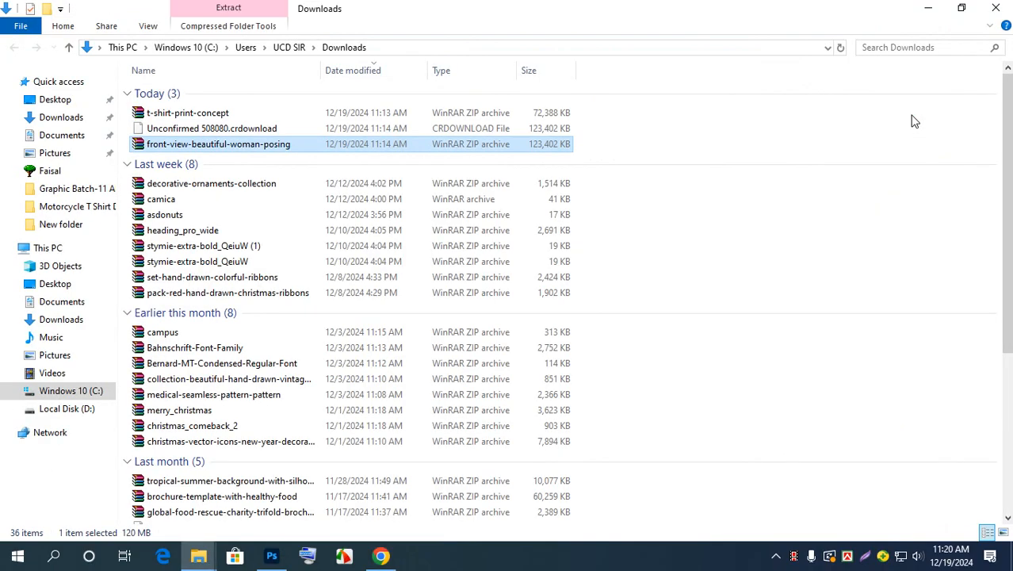
pyautogui.doubleClick(177, 148)
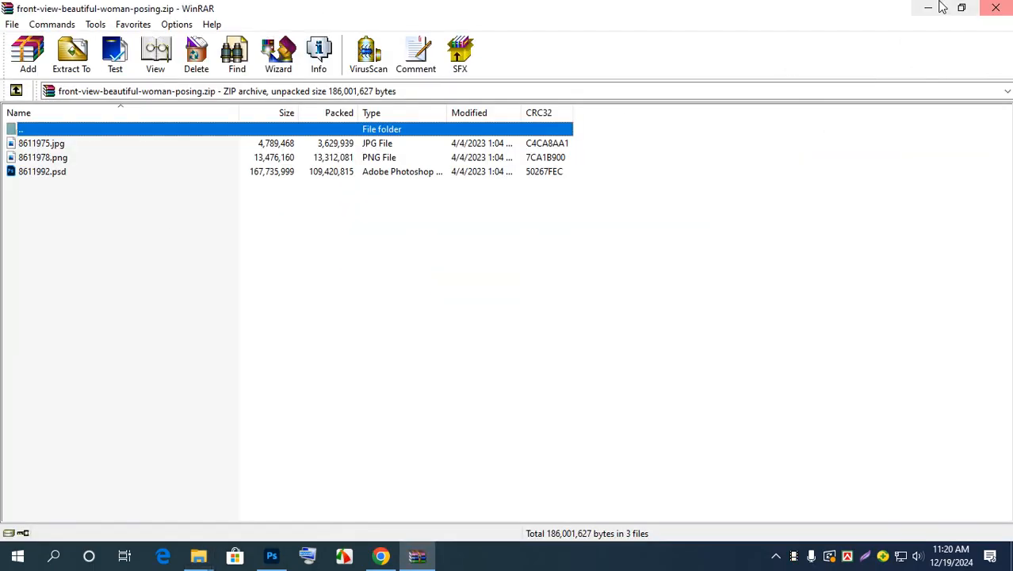
pyautogui.doubleClick(36, 173)
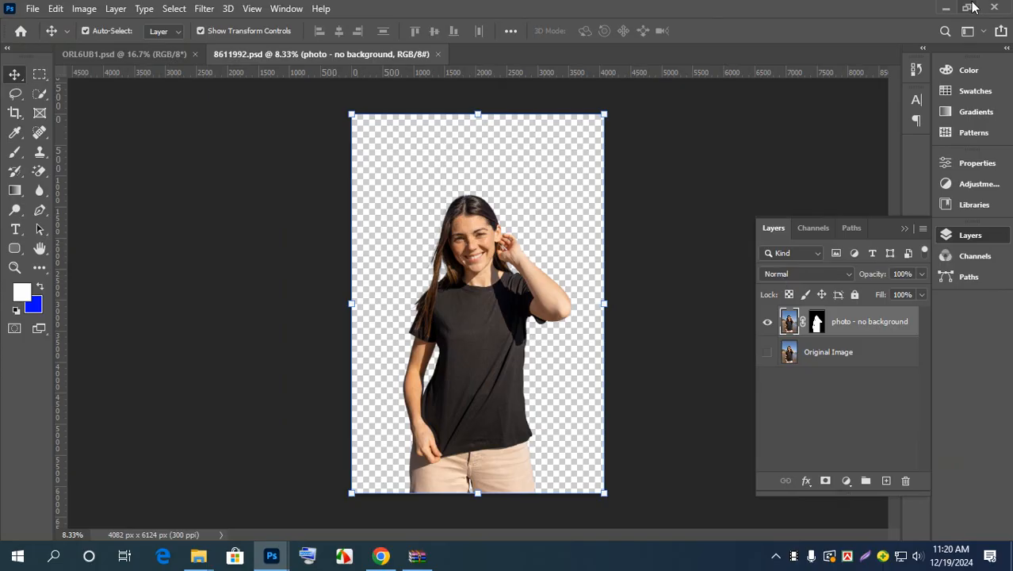
# Step: Minimise the open windows to reach the Desktop, open T-shirt-1 in Photos, inspect the print up close and in full, and close it
pyautogui.click(945, 6)
pyautogui.click(938, 8)
pyautogui.click(940, 8)
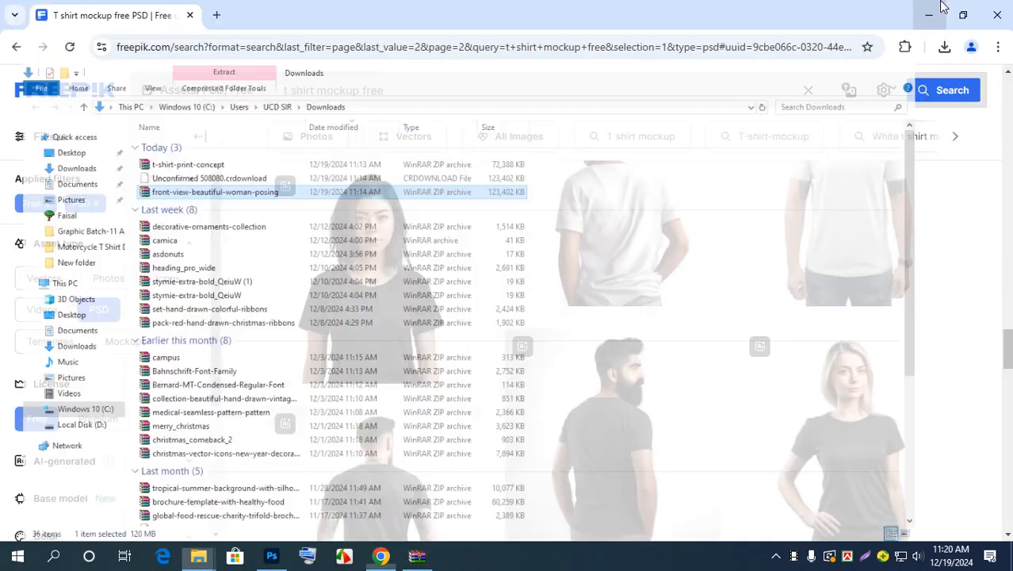
pyautogui.click(942, 7)
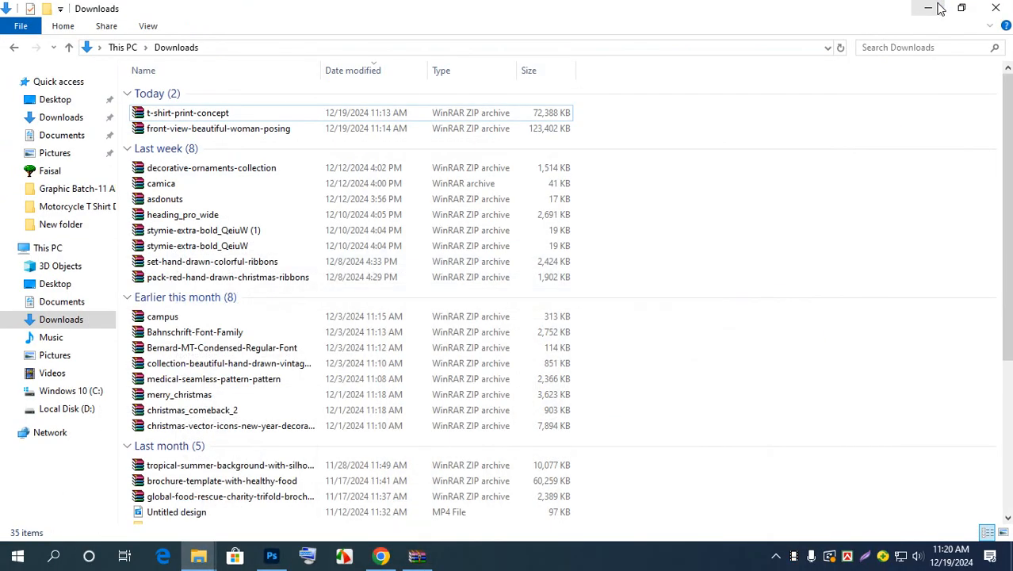
pyautogui.click(940, 8)
pyautogui.doubleClick(251, 179)
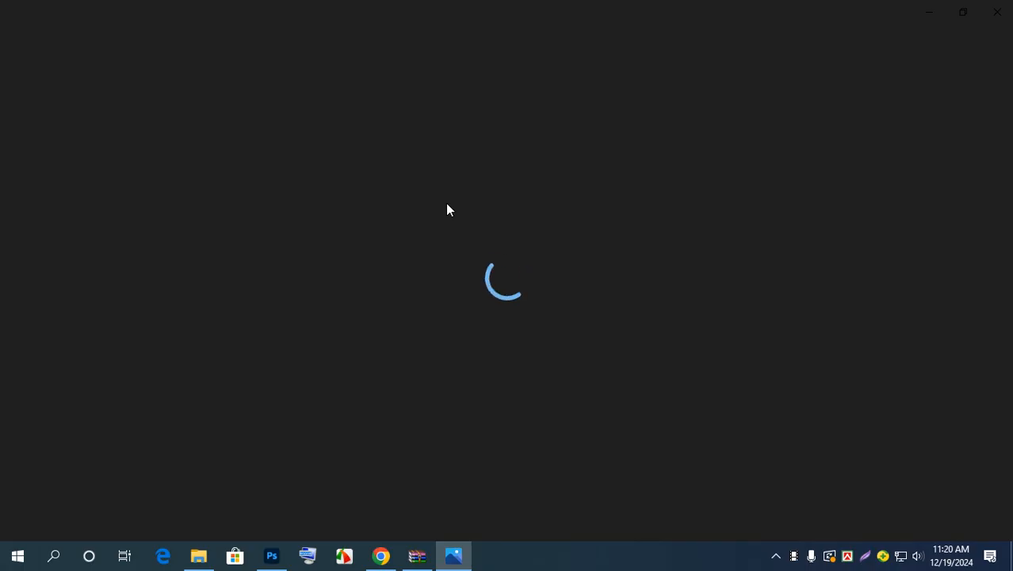
pyautogui.scroll(3, 591, 242)
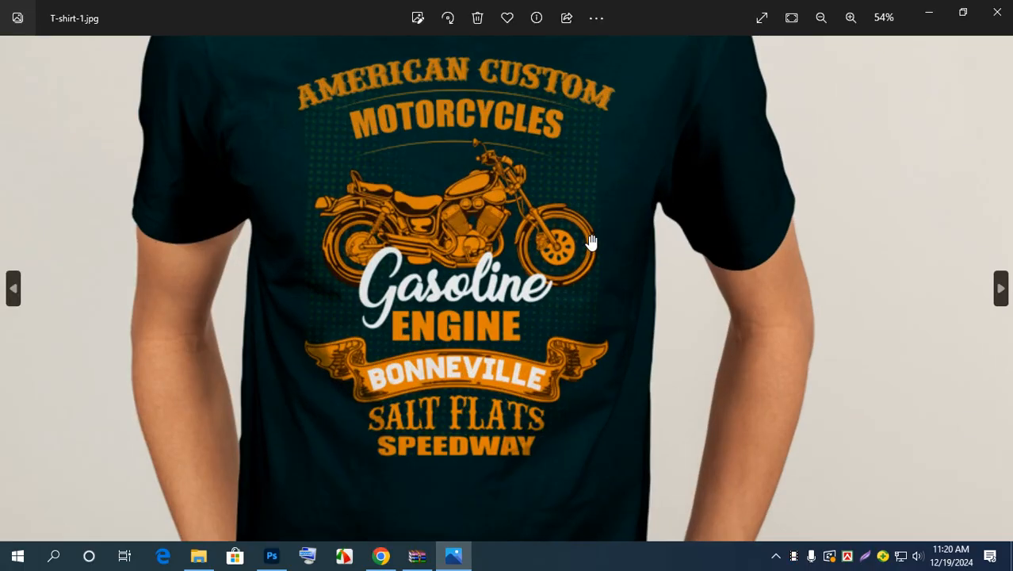
pyautogui.scroll(-3, 591, 242)
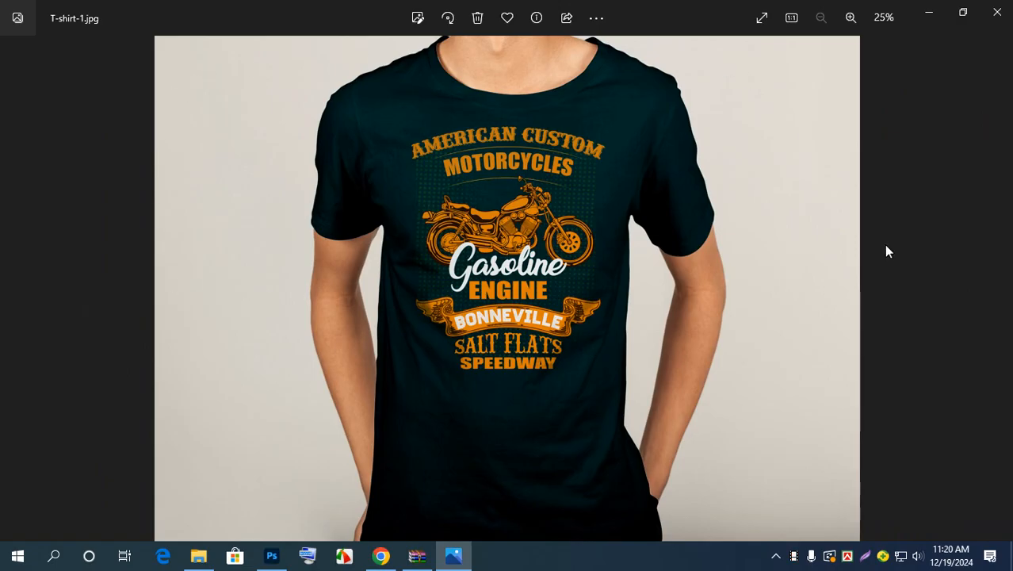
pyautogui.click(997, 12)
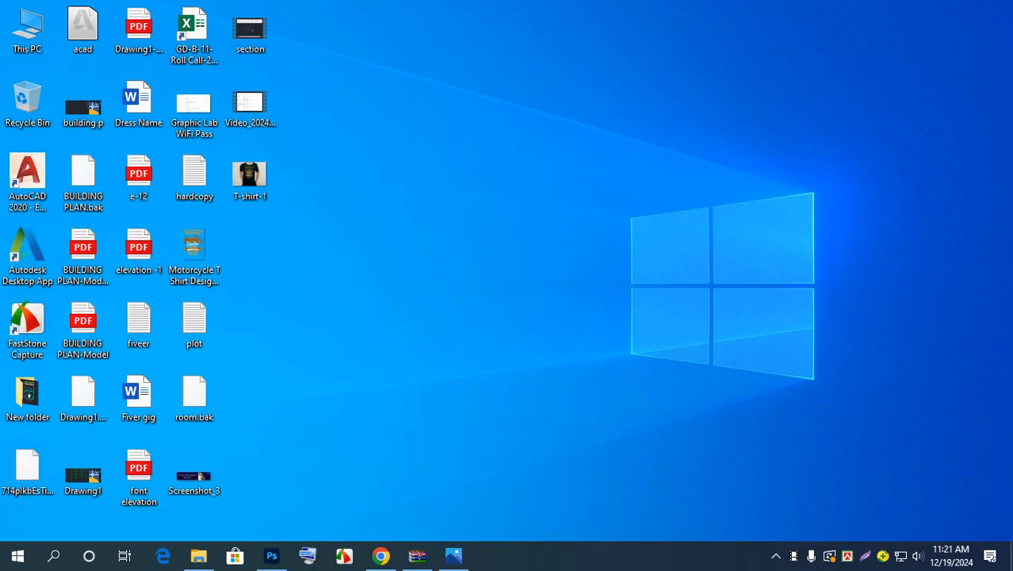
# Step: Return to 8611992.psd in Photoshop and toggle its two layers to examine the cut-out and background, leaving the Original Image layer visible
pyautogui.click(431, 559)
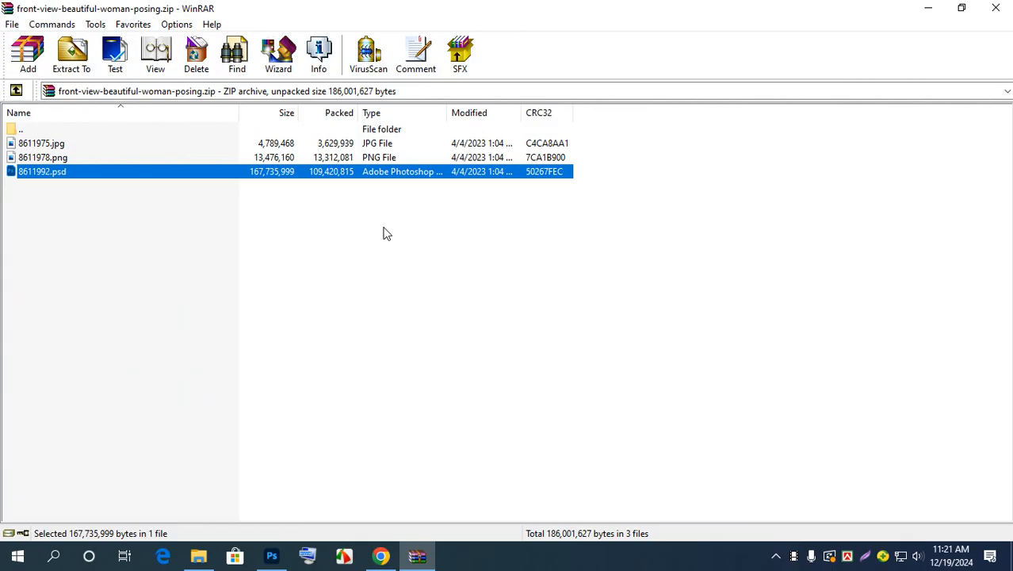
pyautogui.click(271, 556)
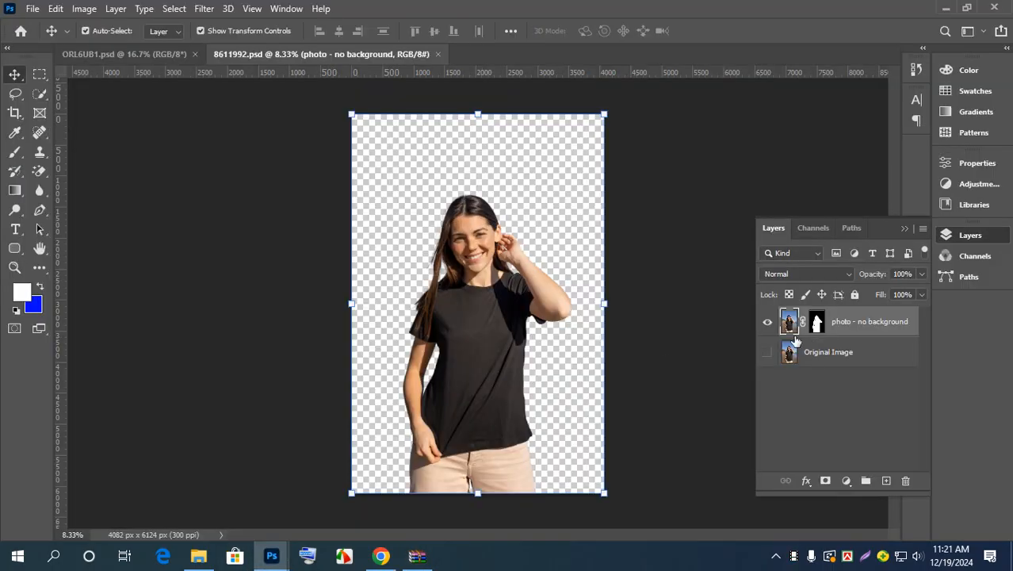
pyautogui.click(767, 321)
pyautogui.click(767, 321)
pyautogui.click(769, 354)
pyautogui.click(769, 354)
pyautogui.click(768, 354)
pyautogui.click(768, 354)
pyautogui.click(767, 355)
pyautogui.click(767, 354)
pyautogui.click(768, 354)
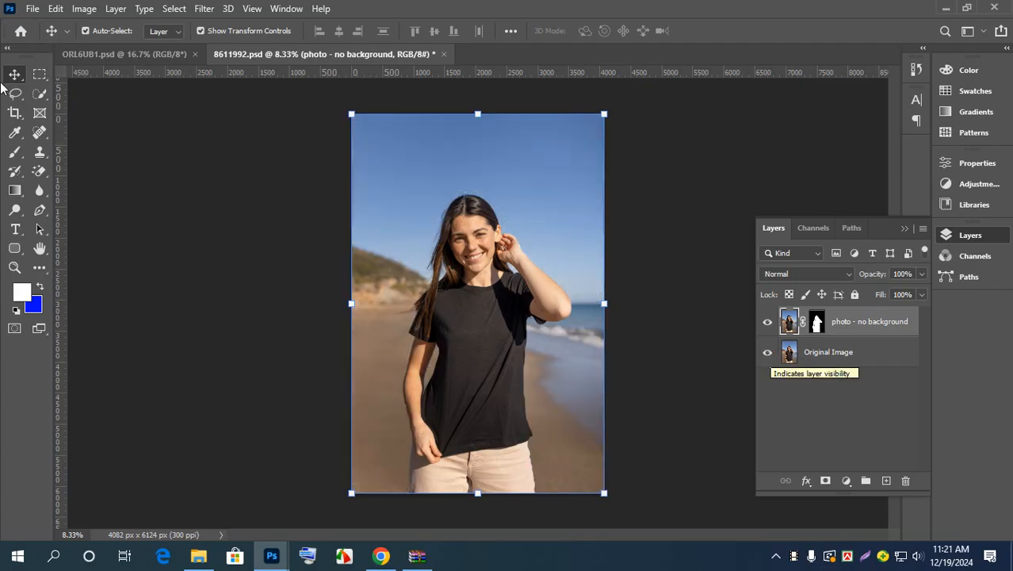
# Step: Look through the quick selection tools, compare the photo with and without its background, and return to the Move tool
pyautogui.click(41, 115)
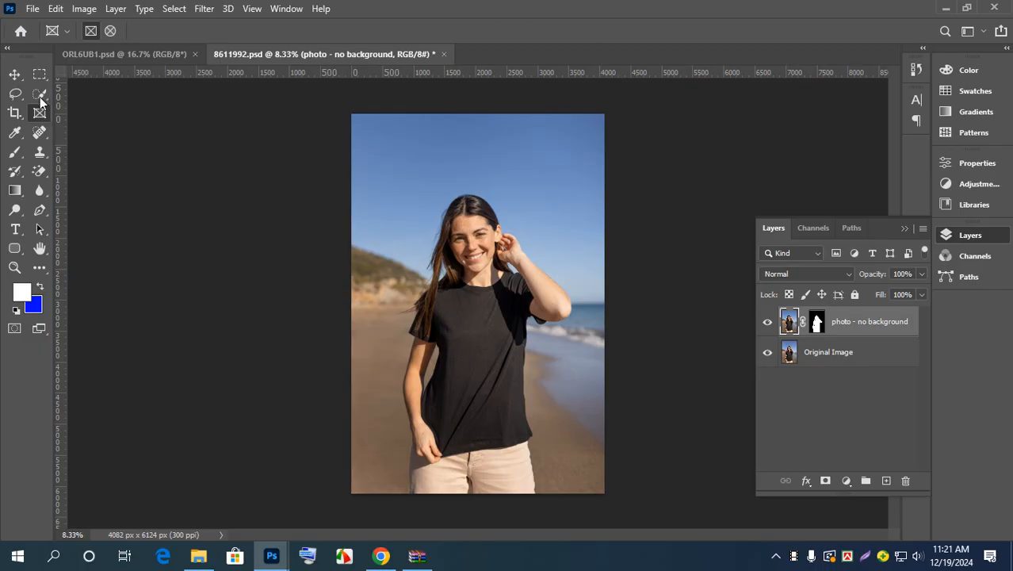
pyautogui.click(40, 95)
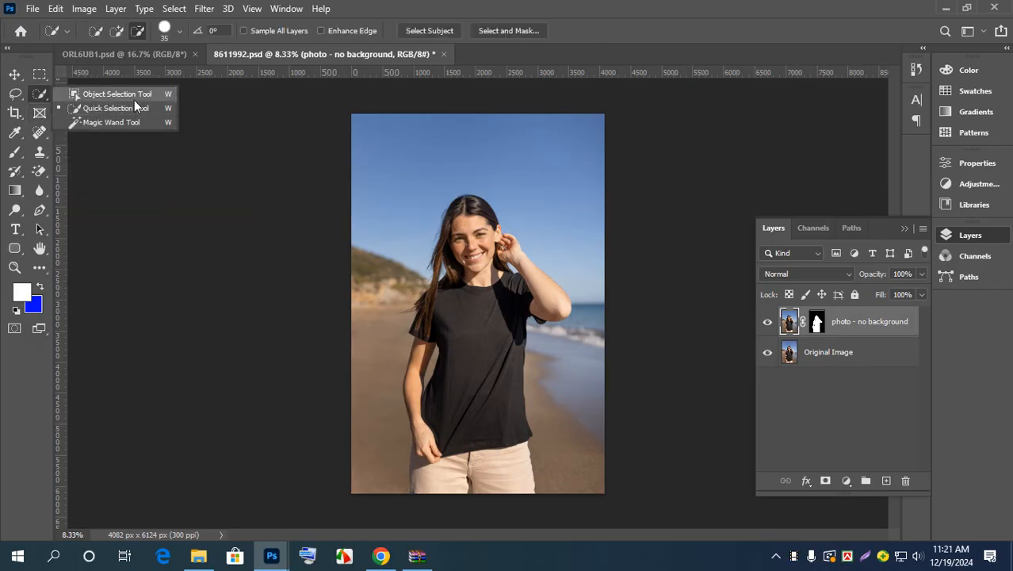
pyautogui.click(578, 7)
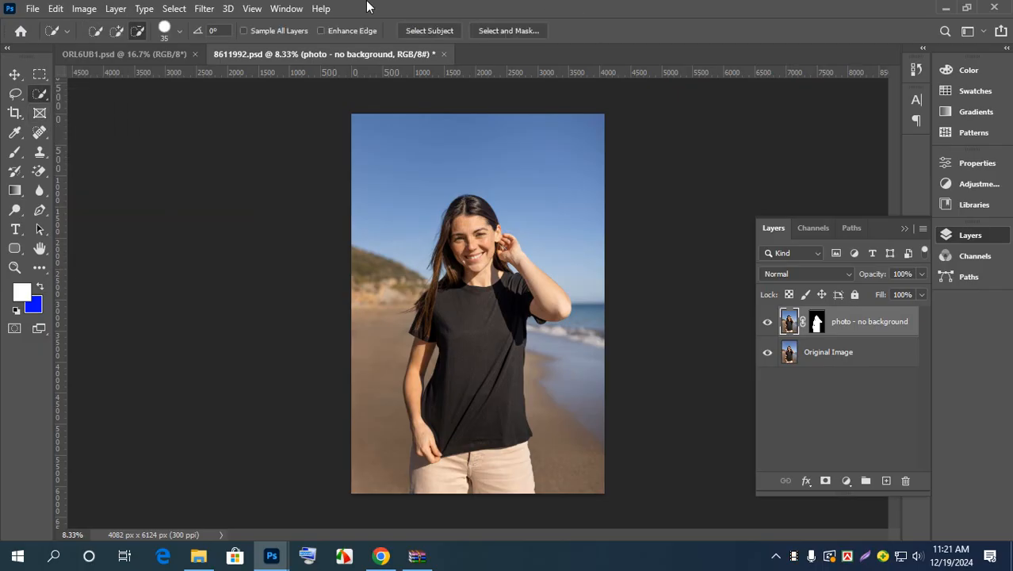
pyautogui.click(768, 353)
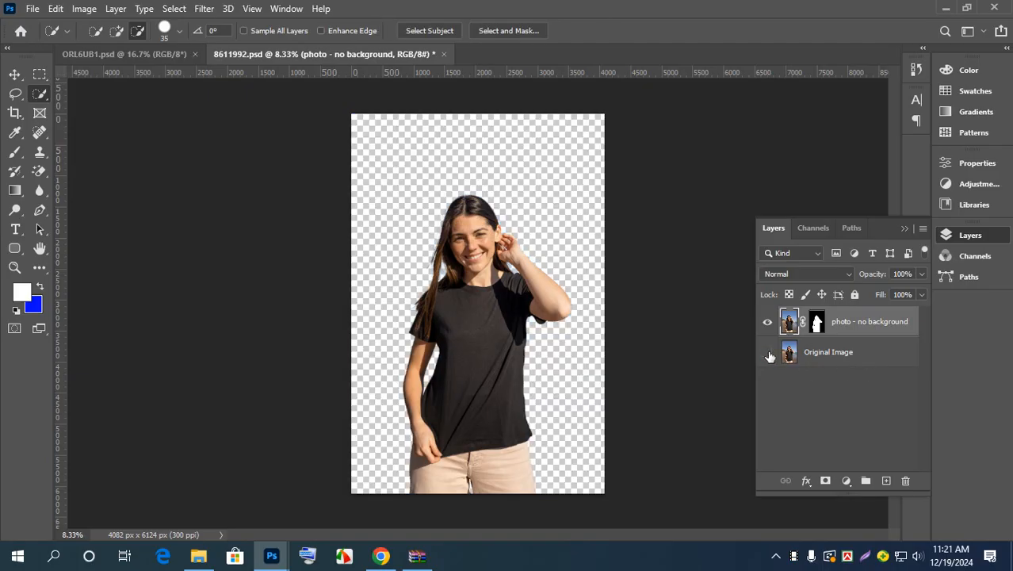
pyautogui.click(768, 353)
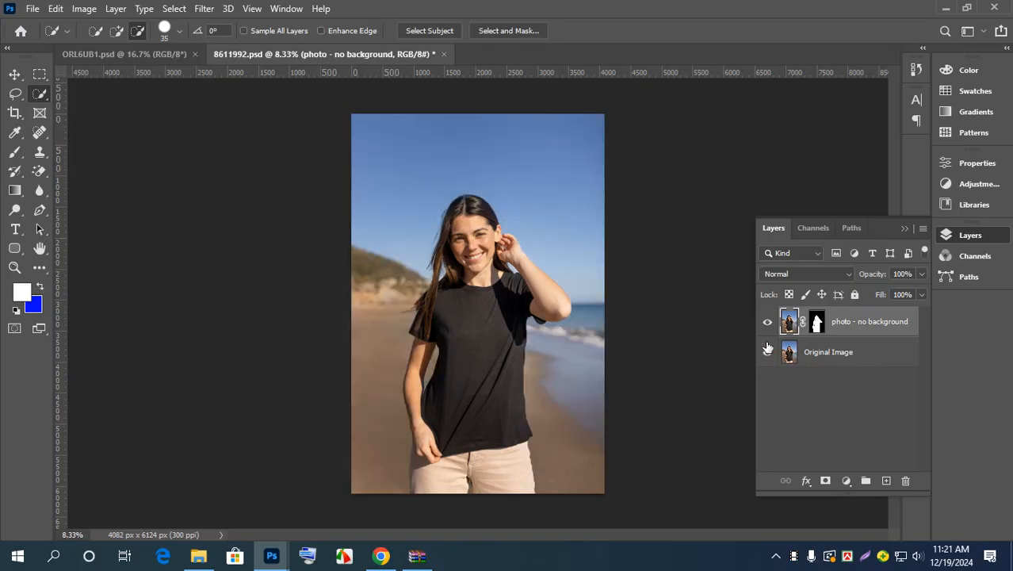
pyautogui.click(15, 74)
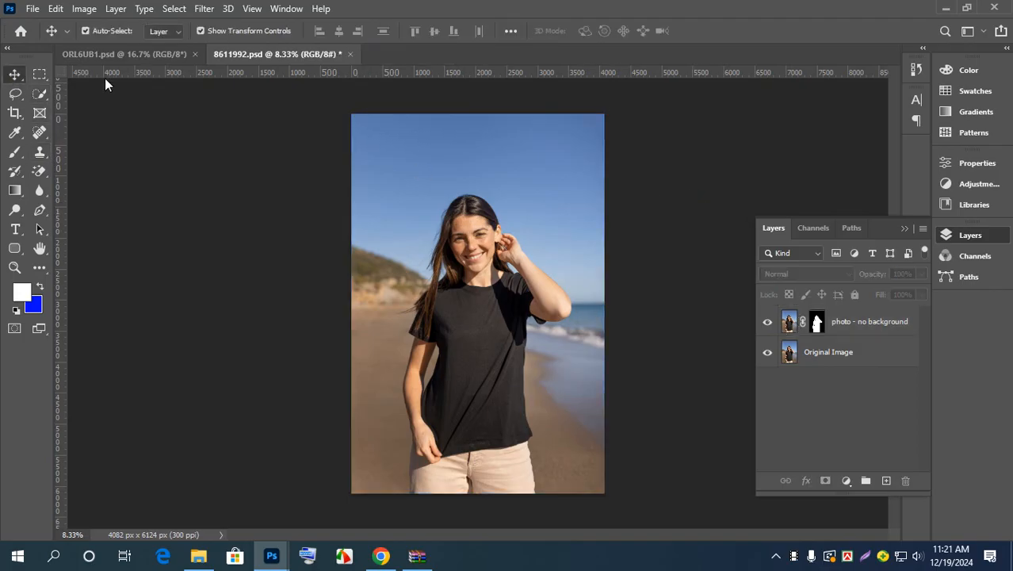
# Step: Compare the layered ORL6UB1.psd mockup with the flat 8611992.psd photo, finishing on 8611992.psd
pyautogui.click(109, 54)
pyautogui.click(278, 54)
pyautogui.click(129, 58)
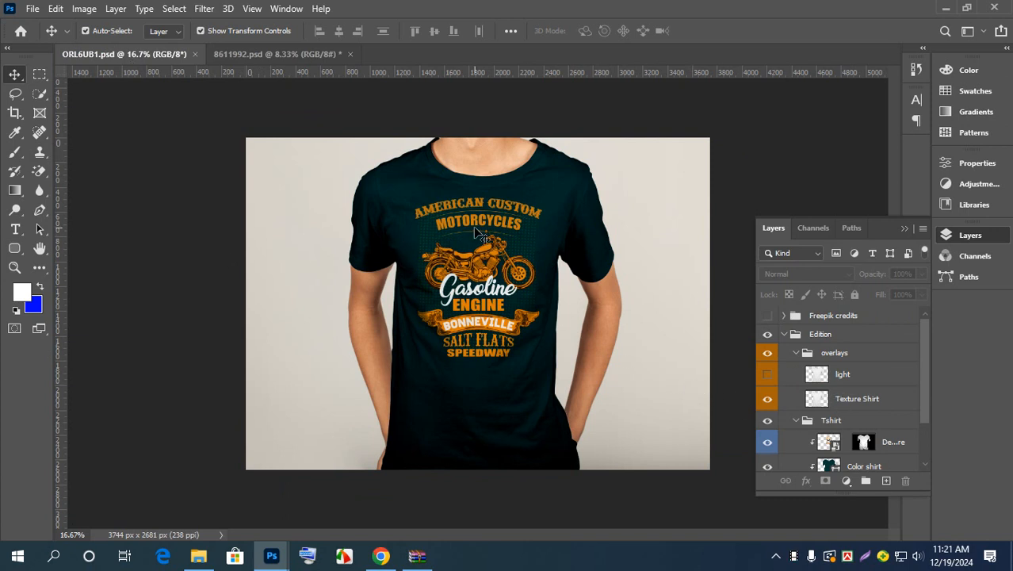
pyautogui.click(297, 60)
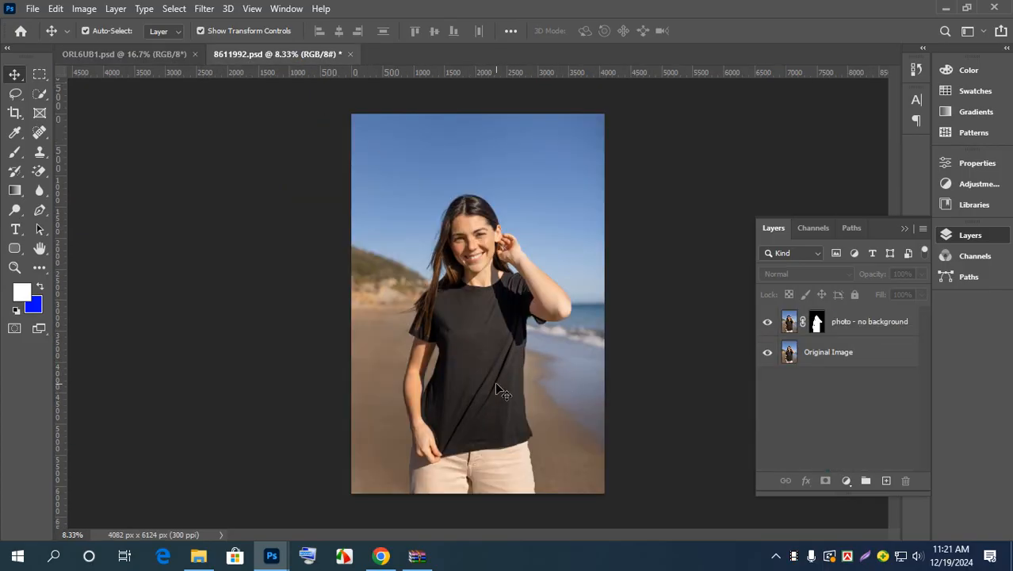
pyautogui.click(106, 58)
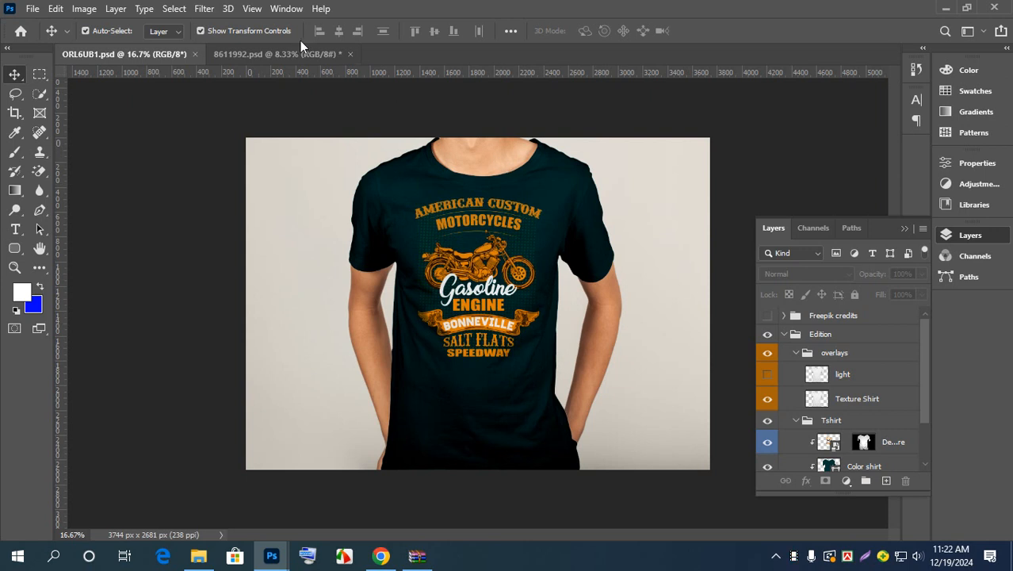
pyautogui.click(343, 554)
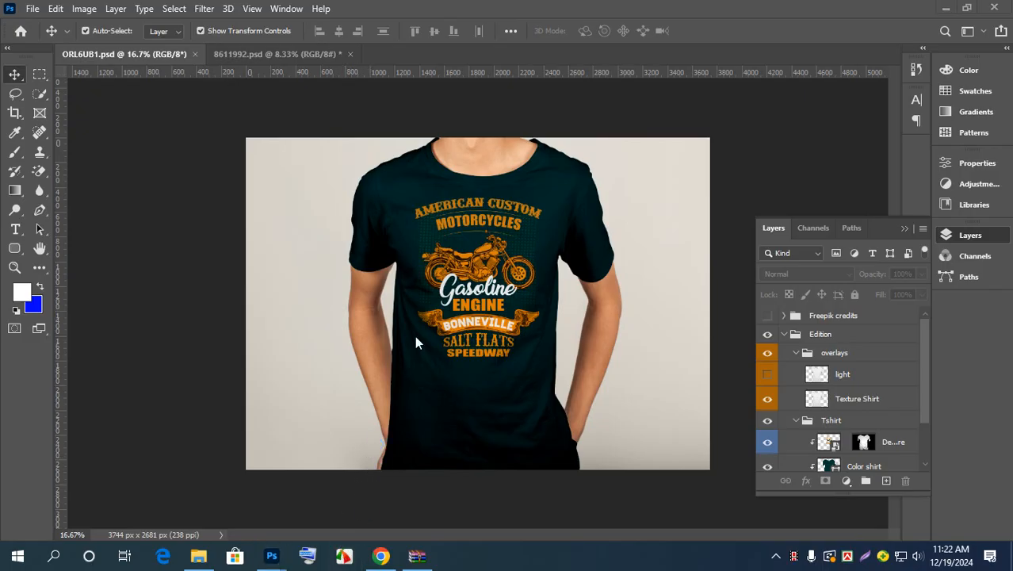
pyautogui.click(282, 49)
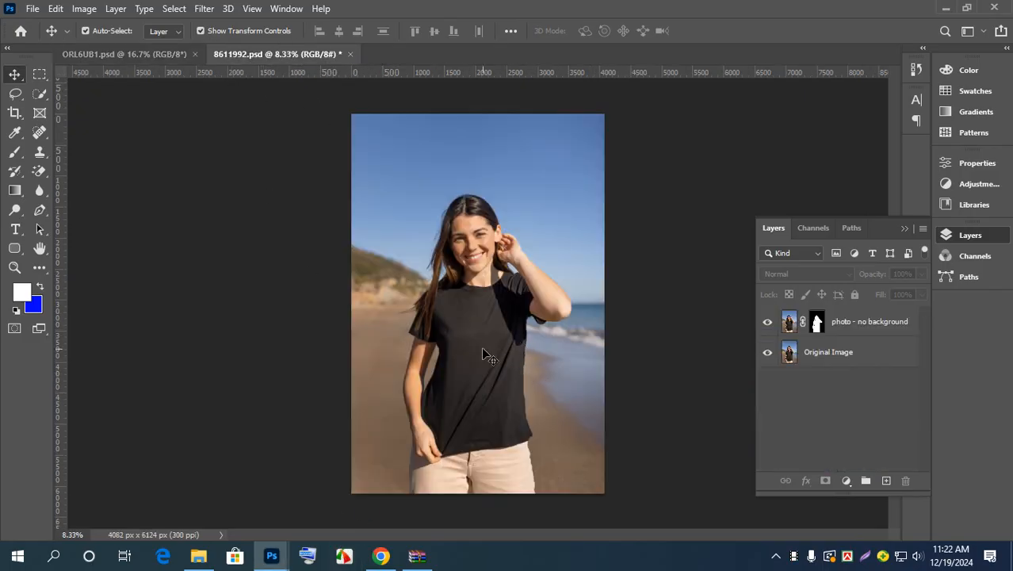
# Step: Open Motorcycle T Shirt Design-PNG-01, copy its artwork into 8611992.psd as a new layer, and close the artwork document
pyautogui.click(32, 8)
pyautogui.press('Escape')
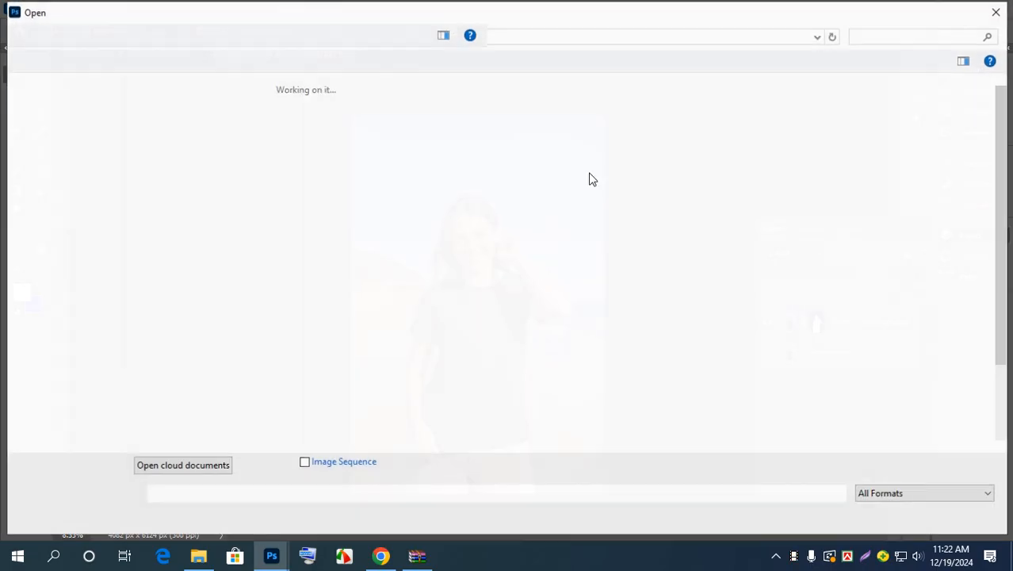
pyautogui.click(809, 349)
pyautogui.doubleClick(809, 350)
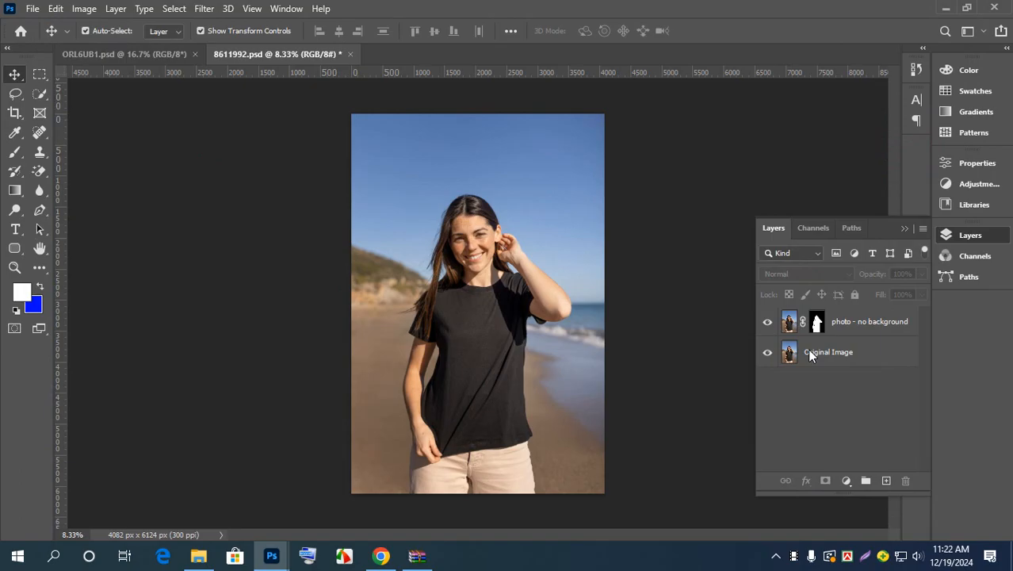
pyautogui.moveTo(460, 56); pyautogui.dragTo(650, 247)
pyautogui.moveTo(697, 409); pyautogui.dragTo(477, 328)
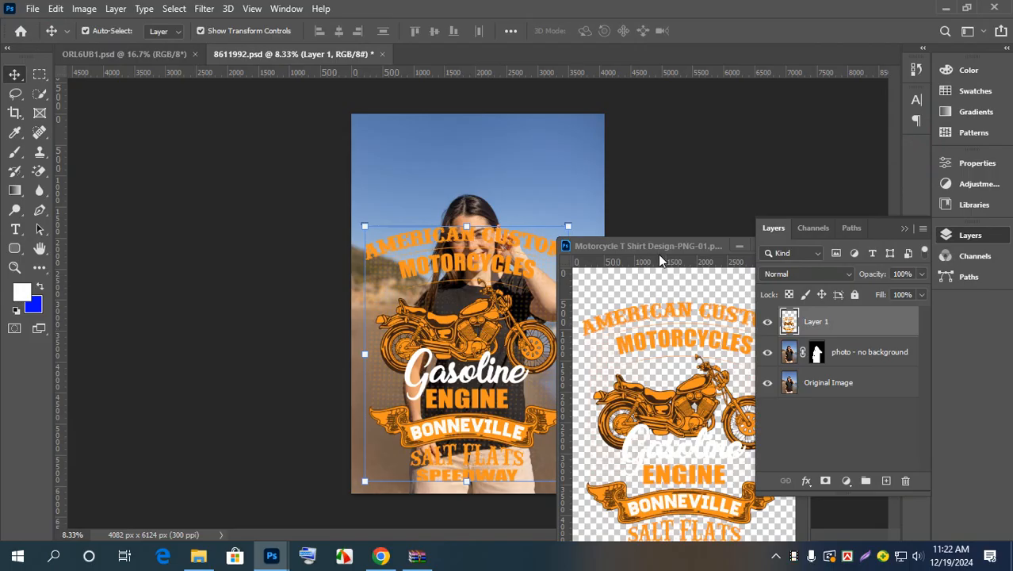
pyautogui.moveTo(659, 255); pyautogui.dragTo(330, 276)
pyautogui.click(461, 265)
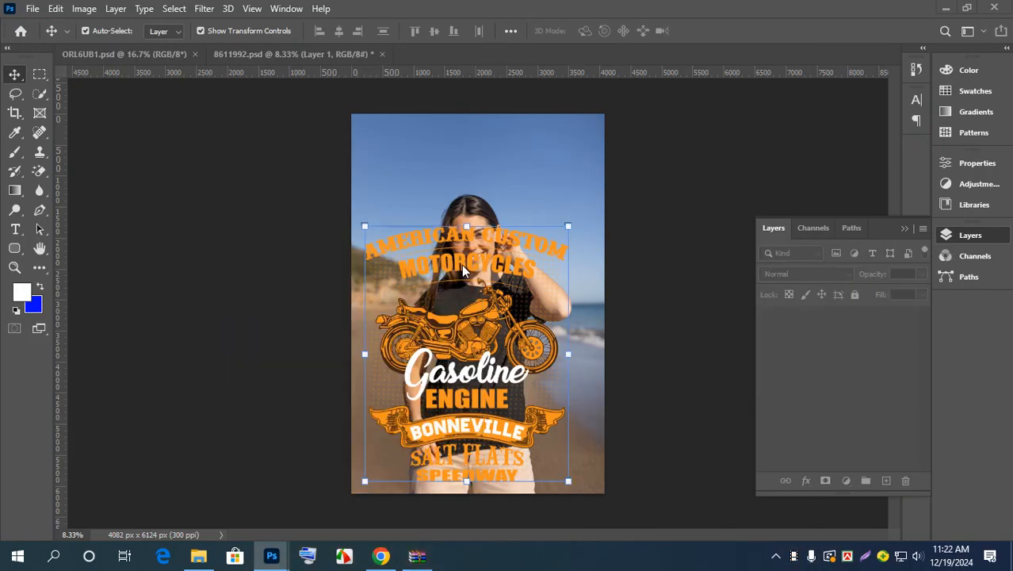
# Step: Scale the motorcycle artwork to 31.94%, centre it on the chest of the woman's black T-shirt, commit the transform, and deselect the layer
pyautogui.moveTo(366, 230); pyautogui.dragTo(495, 391)
pyautogui.moveTo(528, 425); pyautogui.dragTo(474, 331)
pyautogui.moveTo(514, 297); pyautogui.dragTo(506, 306)
pyautogui.moveTo(481, 342); pyautogui.dragTo(485, 340)
pyautogui.hotkey('ctrl', '+')
pyautogui.hotkey('ctrl', '+')
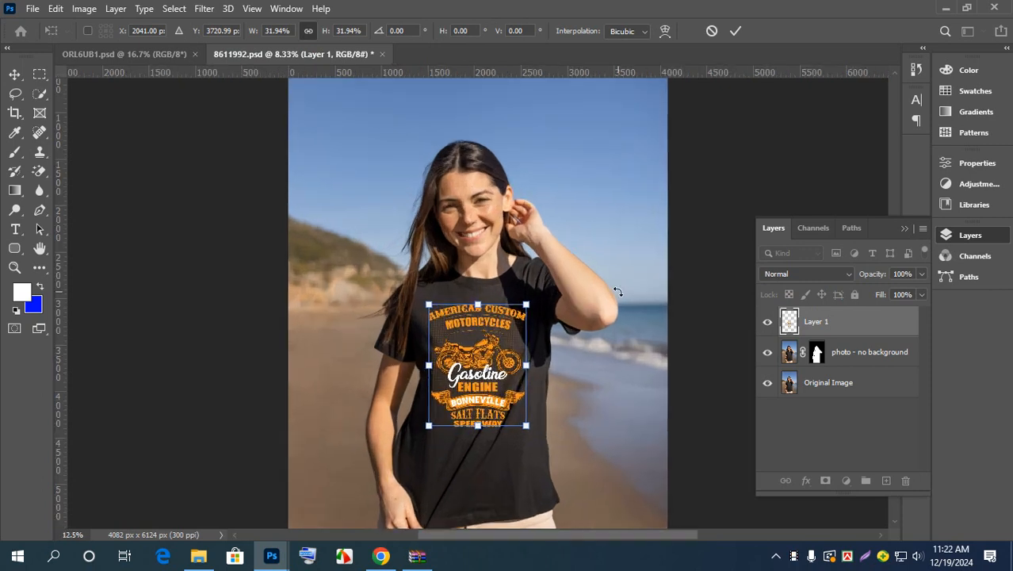
pyautogui.scroll(-1, 646, 261)
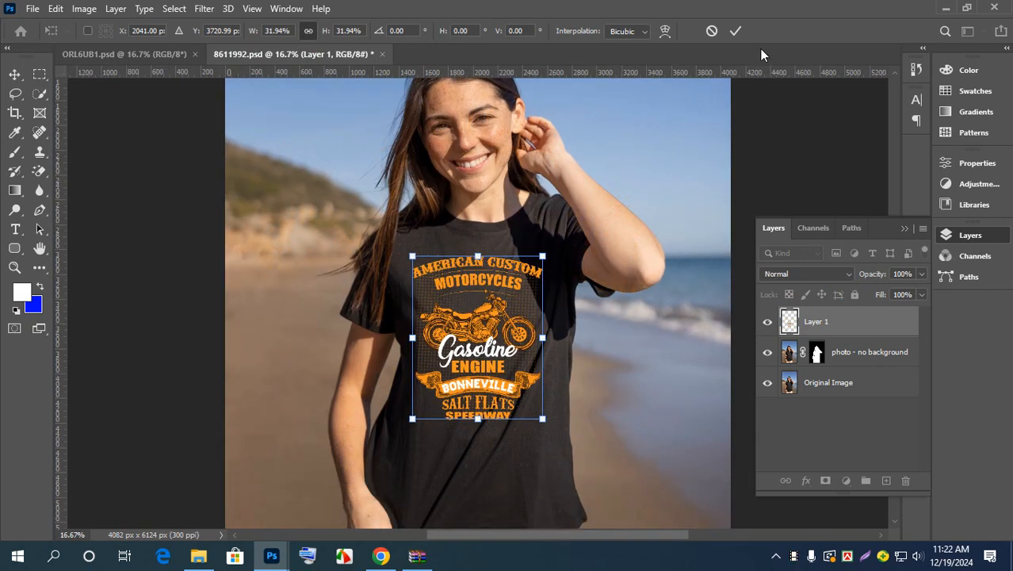
pyautogui.click(736, 31)
pyautogui.click(821, 125)
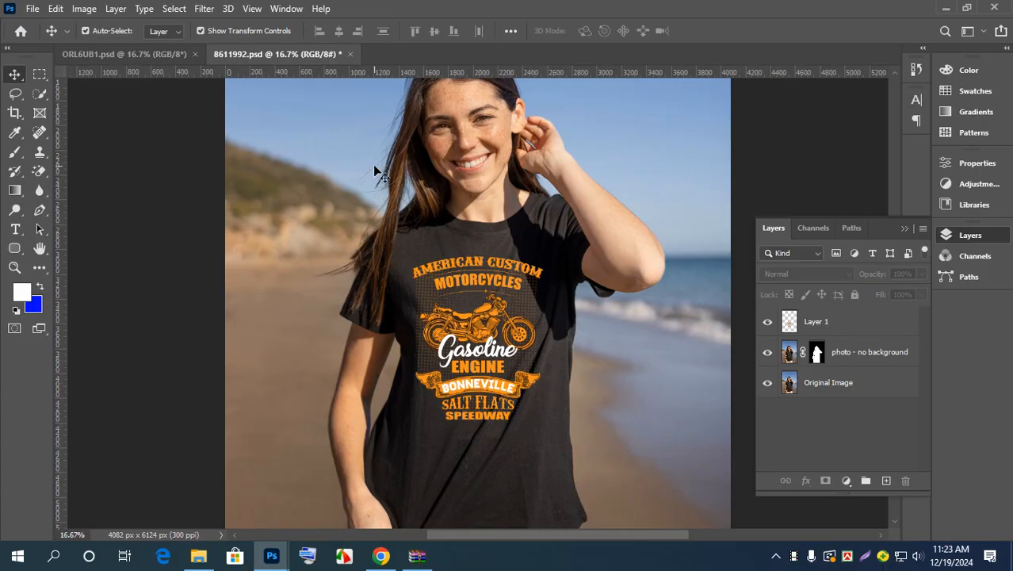
# Step: Close 8611992.psd without saving its changes and review the T-shirt layers of ORL6UB1.psd
pyautogui.click(350, 53)
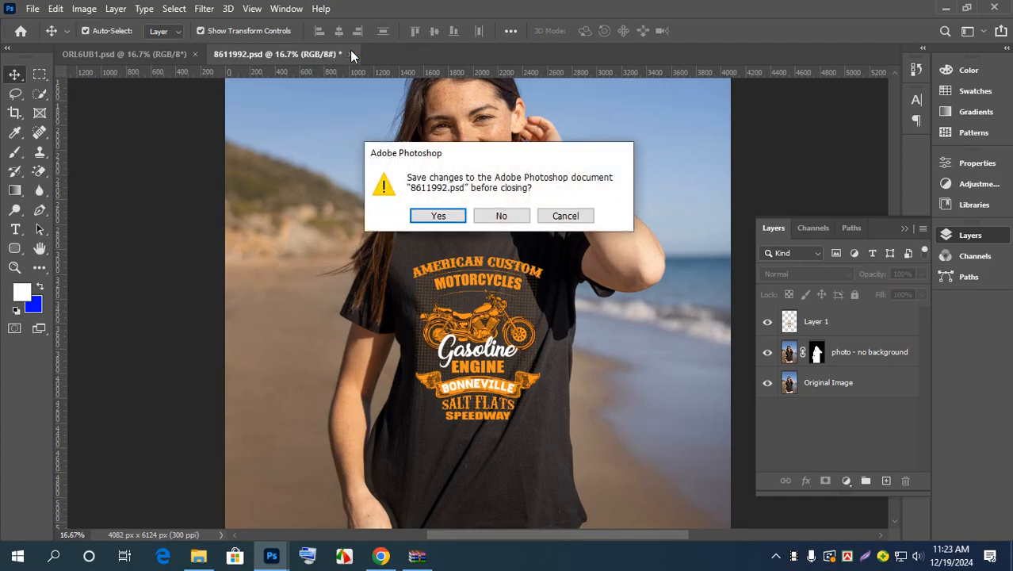
pyautogui.click(506, 220)
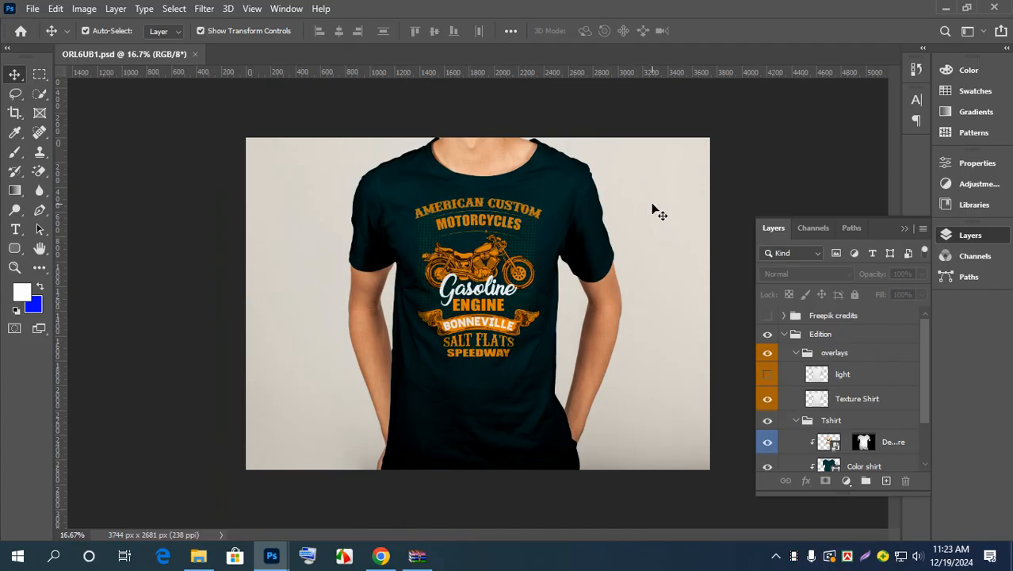
pyautogui.scroll(-2, 846, 398)
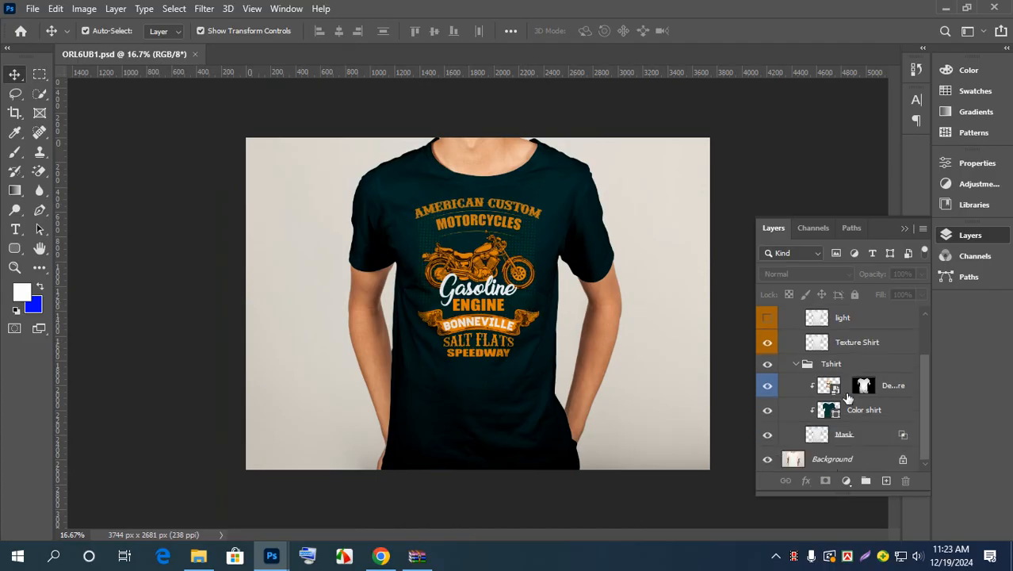
# Step: Try moving a layer of the T-shirt mockup to the side, undo the move, and deselect it
pyautogui.click(842, 458)
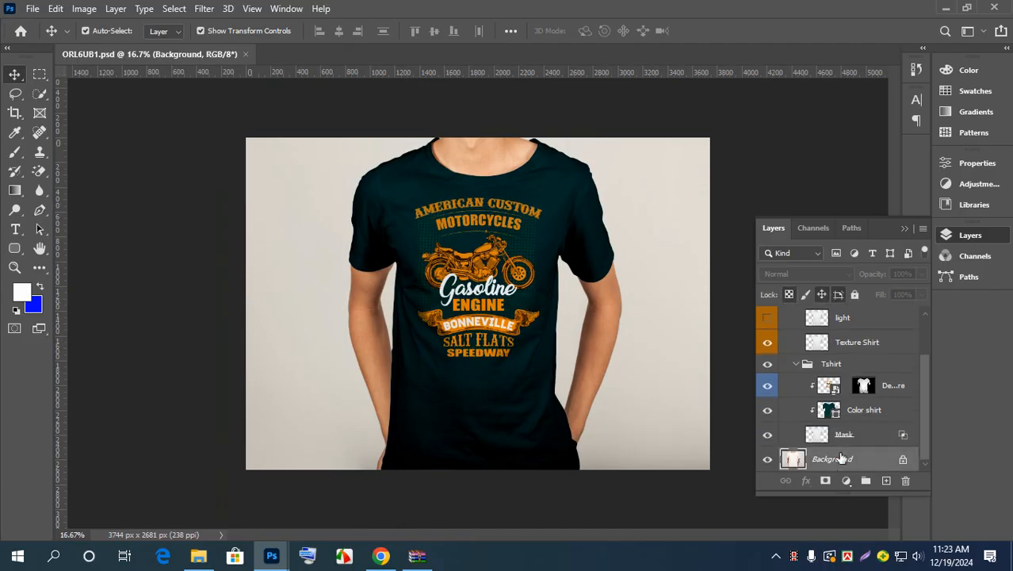
pyautogui.click(711, 177)
pyautogui.click(560, 215)
pyautogui.moveTo(560, 218); pyautogui.dragTo(677, 250)
pyautogui.hotkey('ctrl', 'z')
pyautogui.click(753, 252)
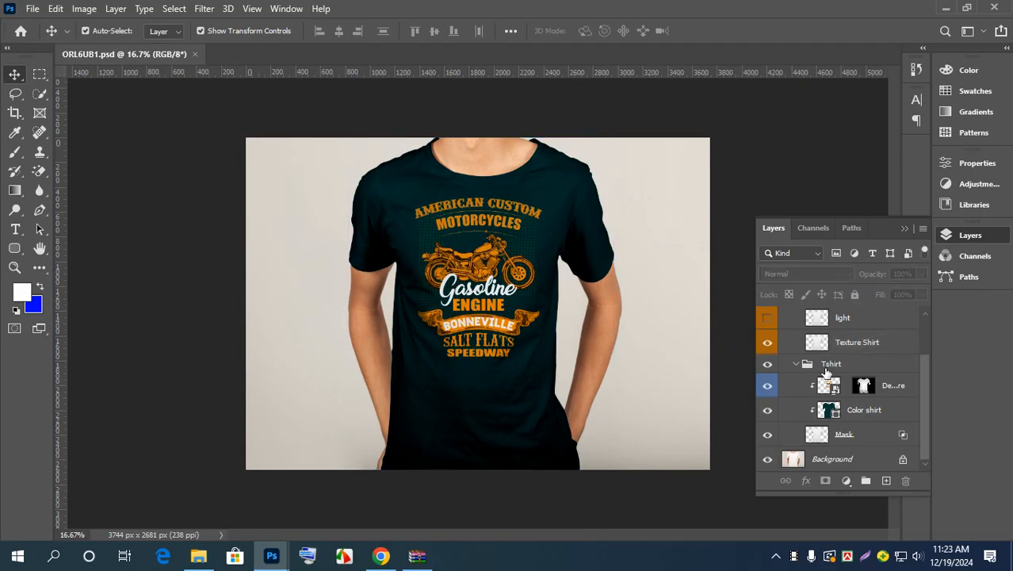
# Step: Hide and show the Background layer to examine what it contributes to the mockup
pyautogui.click(768, 459)
pyautogui.click(767, 459)
pyautogui.click(767, 459)
pyautogui.click(767, 459)
# Step: Erase the grey backdrop around the model from the Background layer with the Magic Eraser, including the remaining strip beside the shirt's hem
pyautogui.click(43, 99)
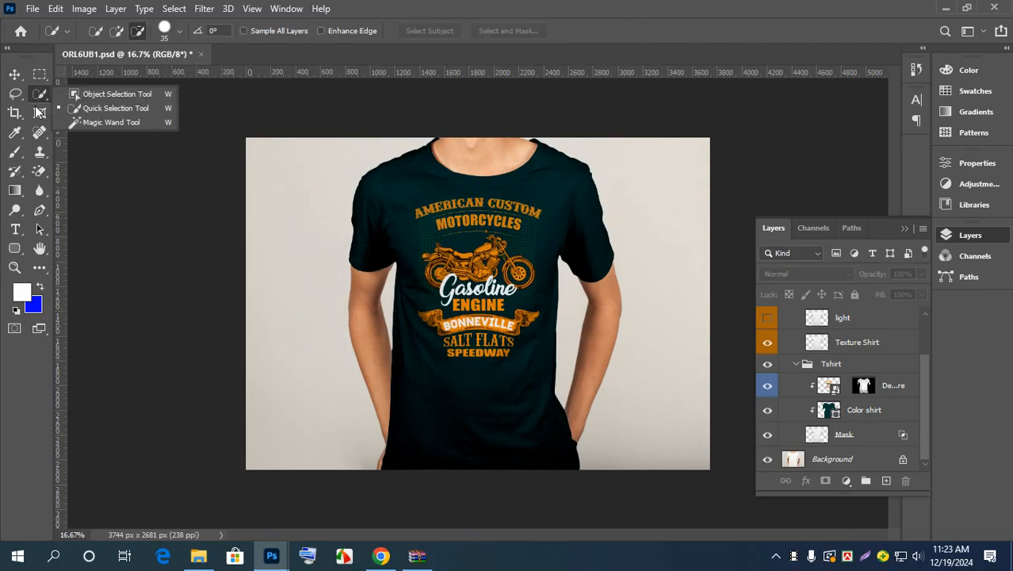
pyautogui.click(41, 154)
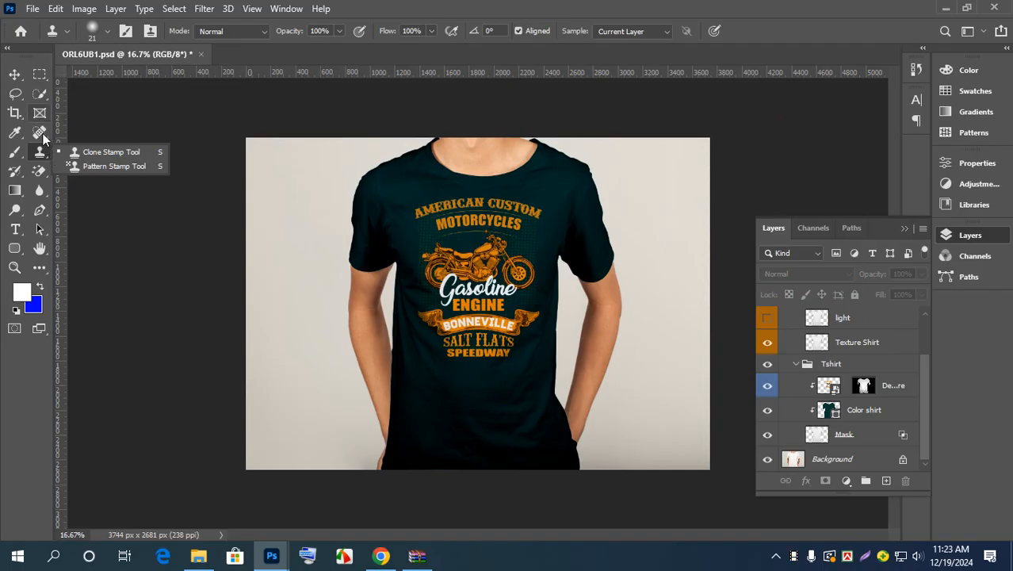
pyautogui.moveTo(39, 170); pyautogui.dragTo(113, 199)
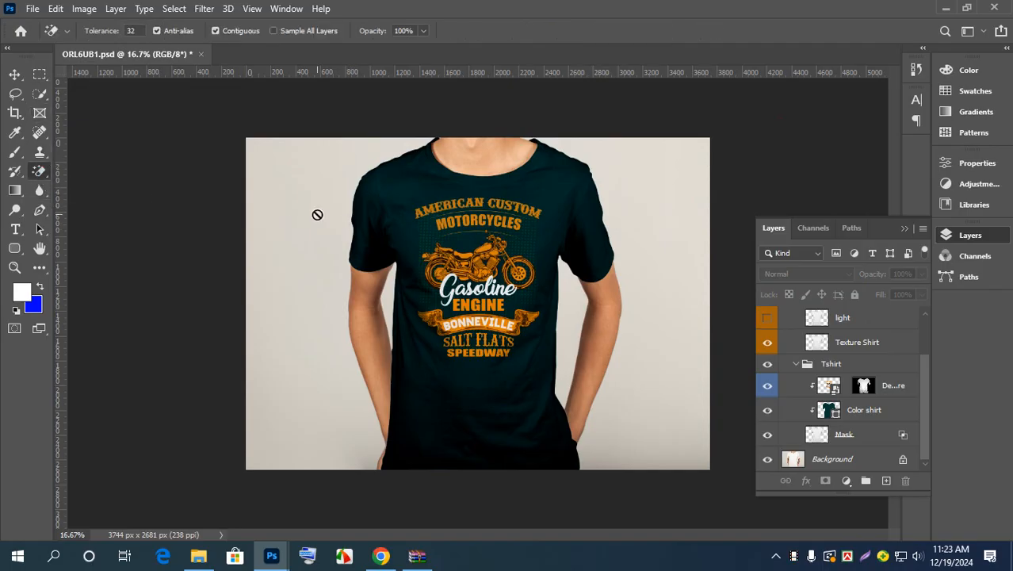
pyautogui.click(870, 468)
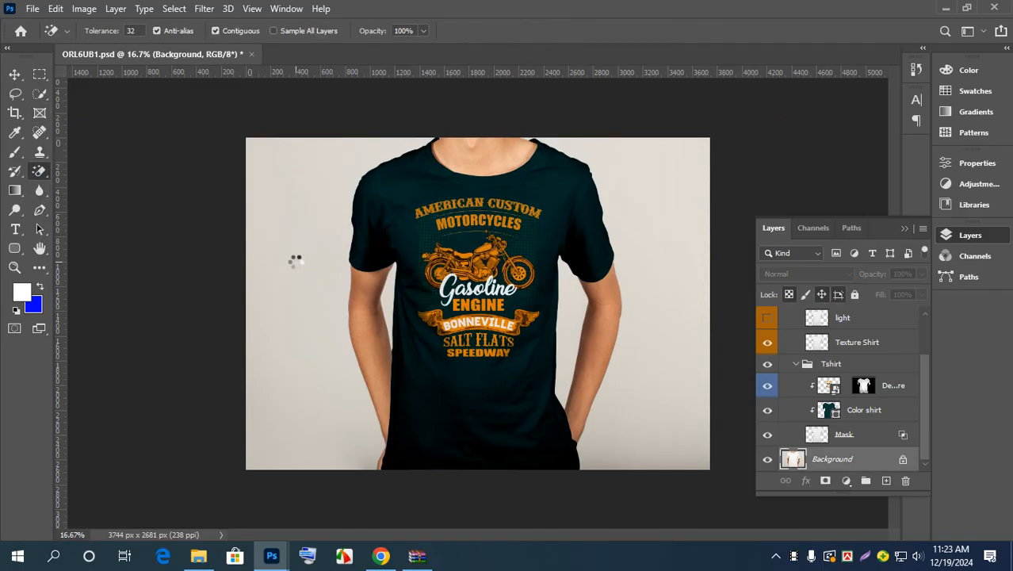
pyautogui.click(297, 267)
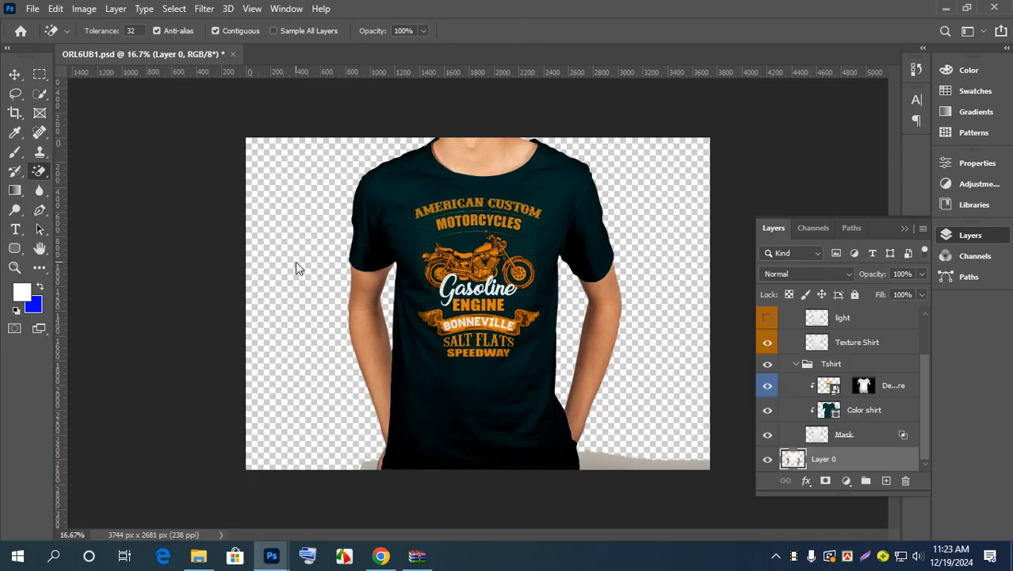
pyautogui.click(607, 466)
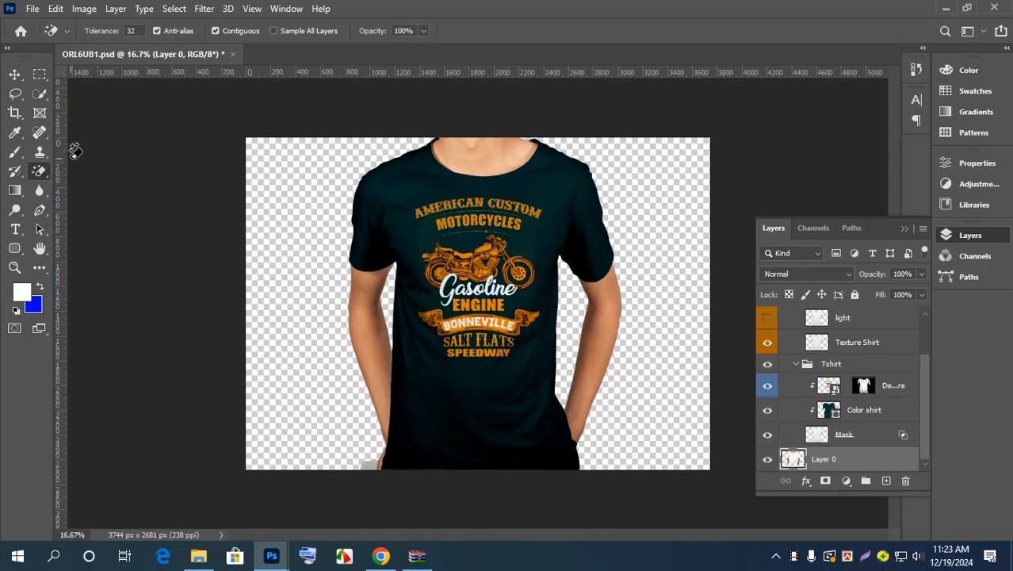
pyautogui.click(14, 74)
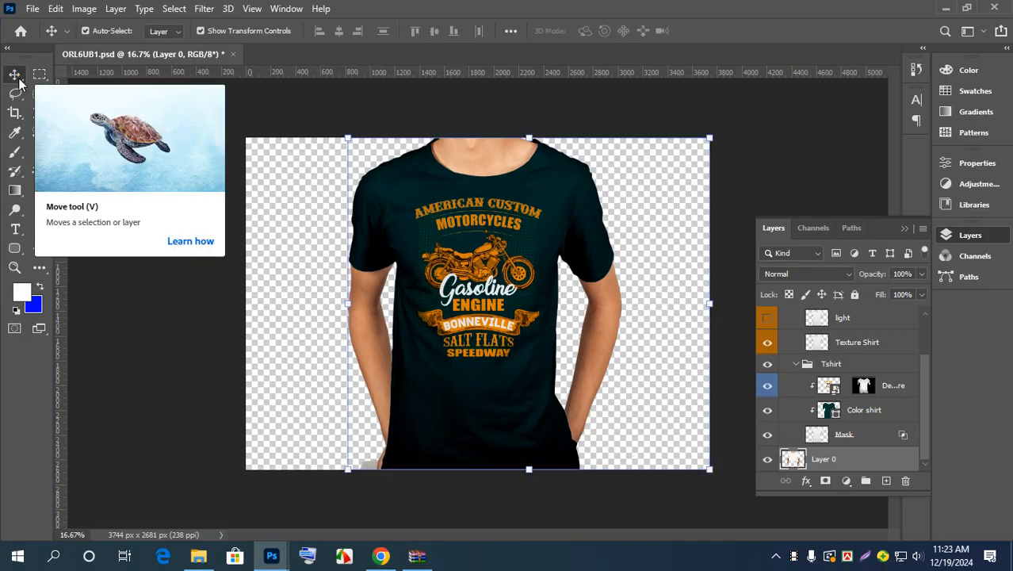
# Step: Browse the Desktop folder for an image to open, and leave without opening a file
pyautogui.click(33, 8)
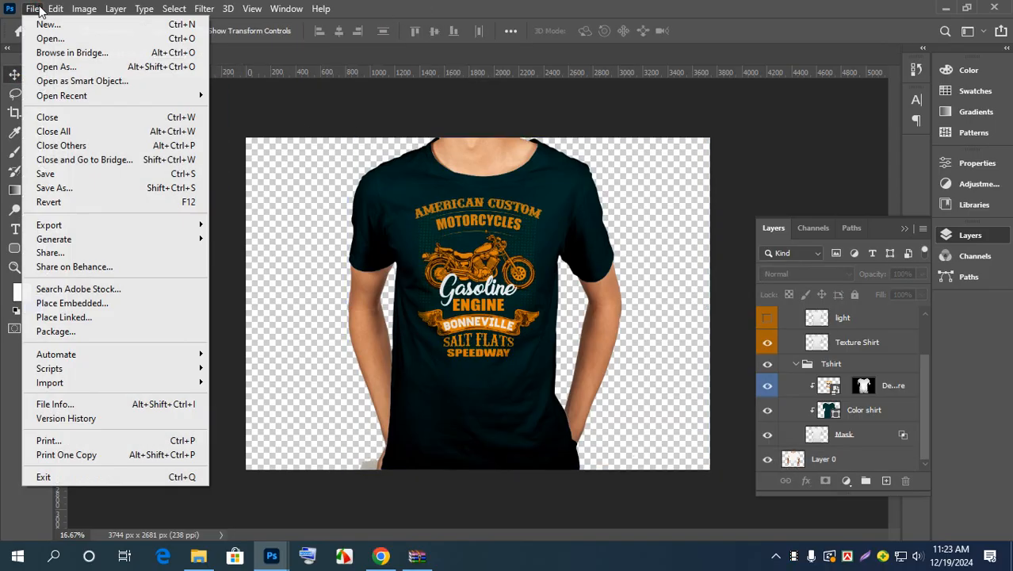
pyautogui.click(49, 38)
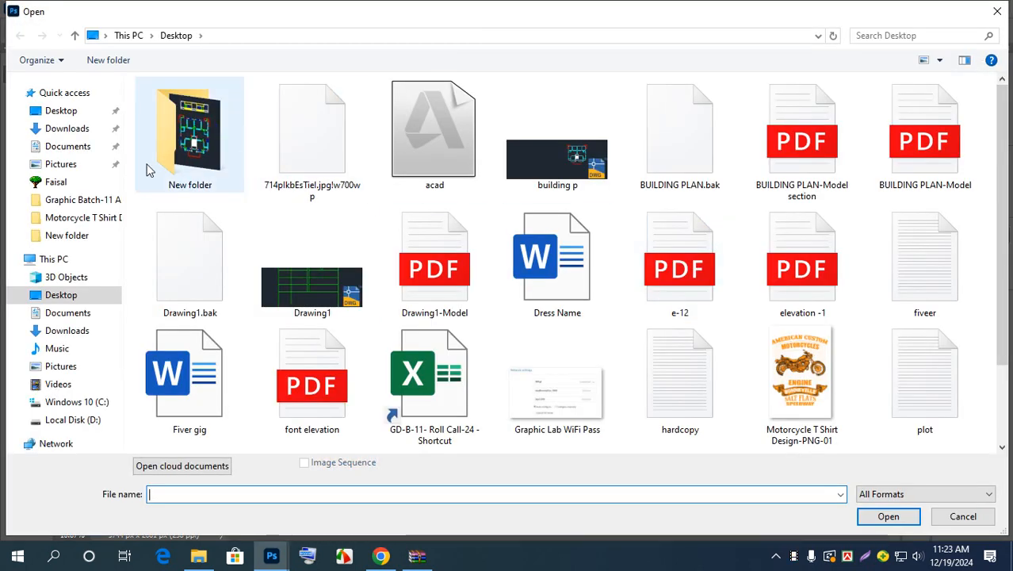
pyautogui.click(61, 111)
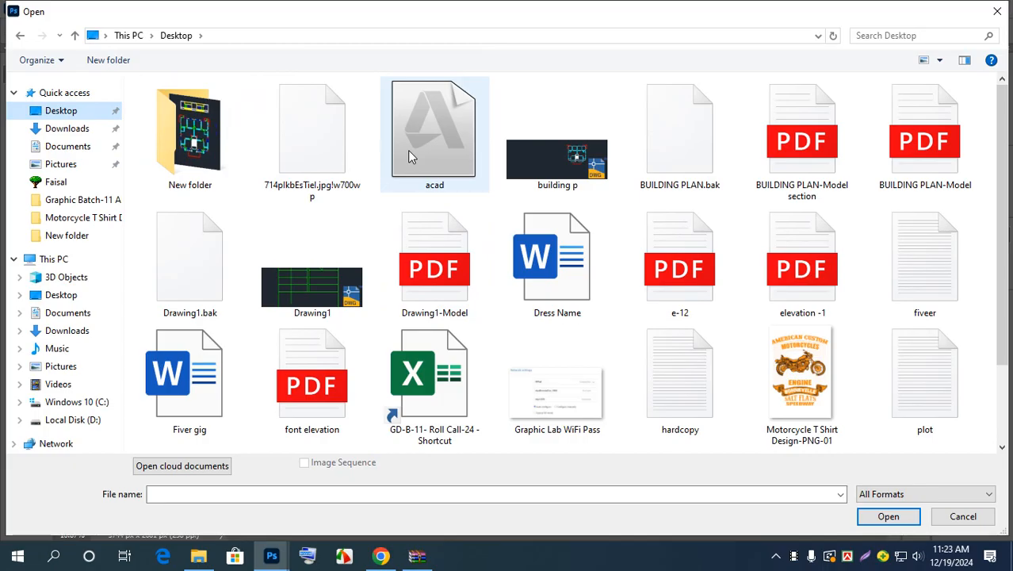
pyautogui.scroll(-2, 408, 149)
pyautogui.scroll(2, 555, 146)
pyautogui.scroll(-2, 555, 147)
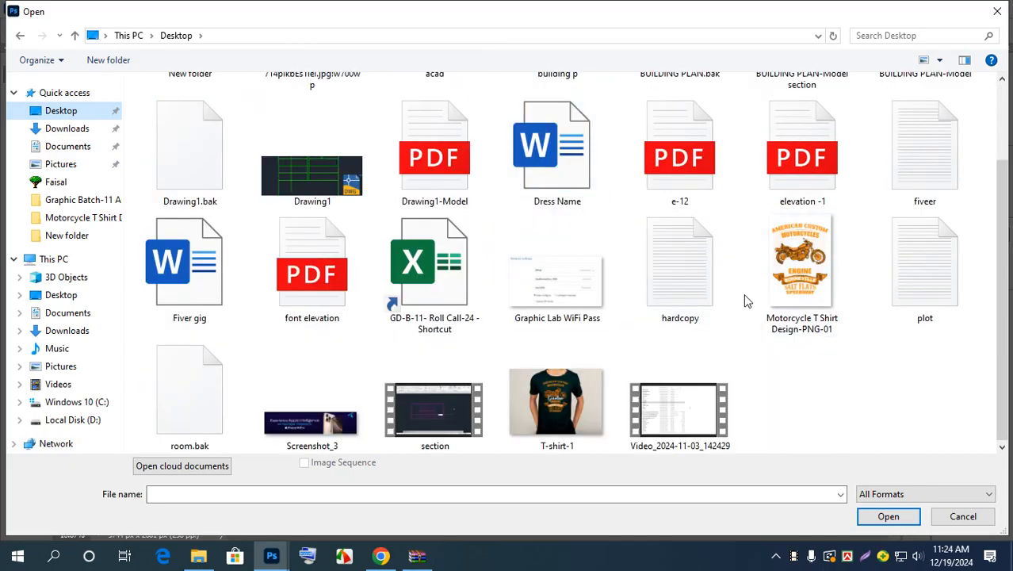
pyautogui.click(975, 517)
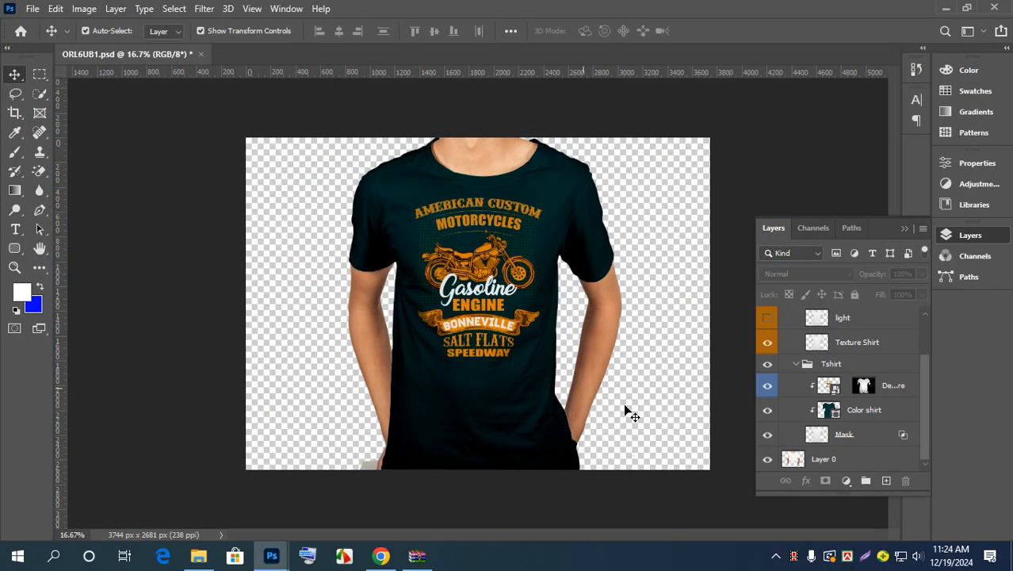
# Step: Draw a white rectangle of about 3768 × 2705 px covering the whole canvas
pyautogui.click(14, 191)
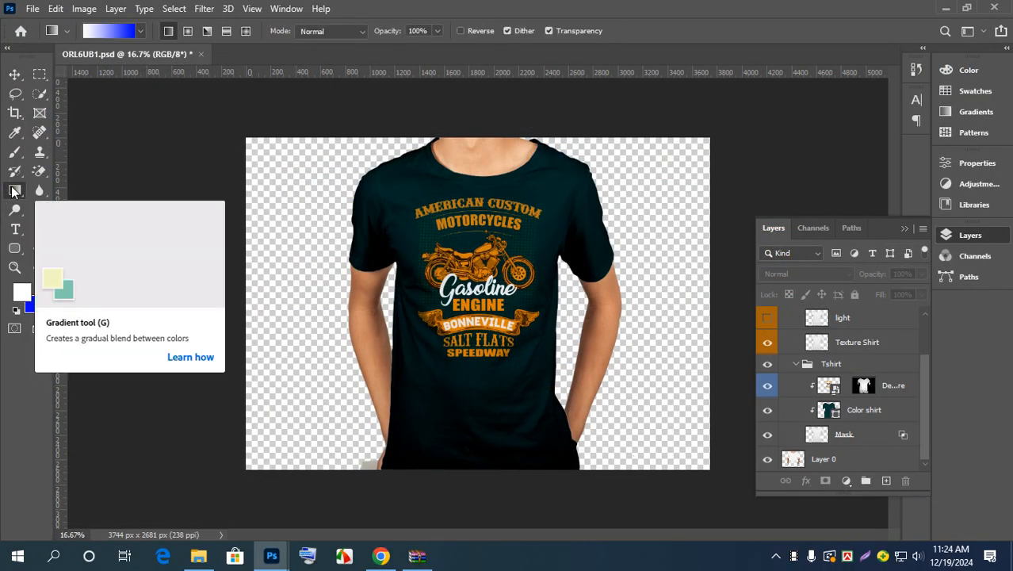
pyautogui.click(11, 251)
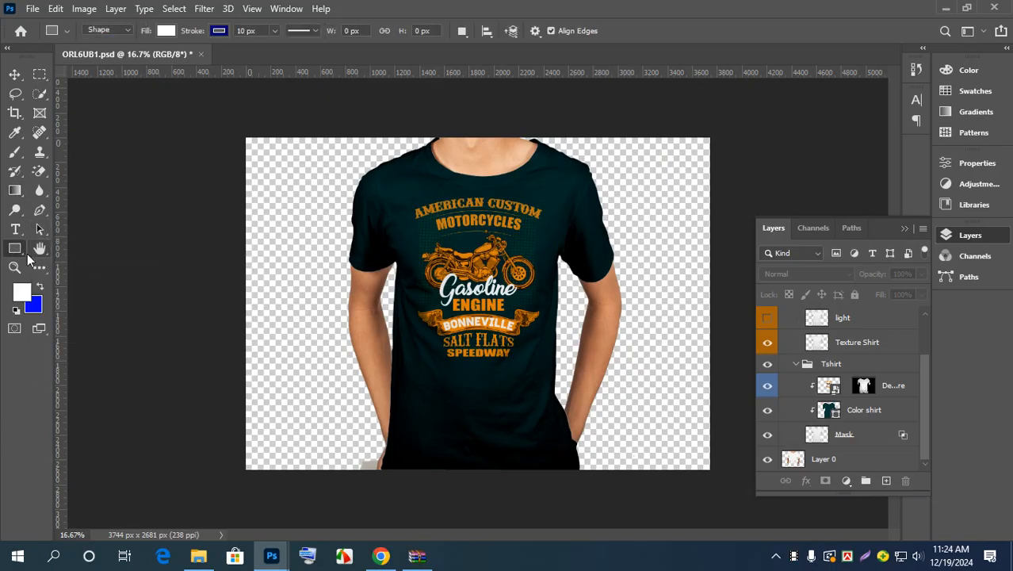
pyautogui.rightClick(15, 249)
pyautogui.click(83, 250)
pyautogui.moveTo(246, 135); pyautogui.dragTo(712, 470)
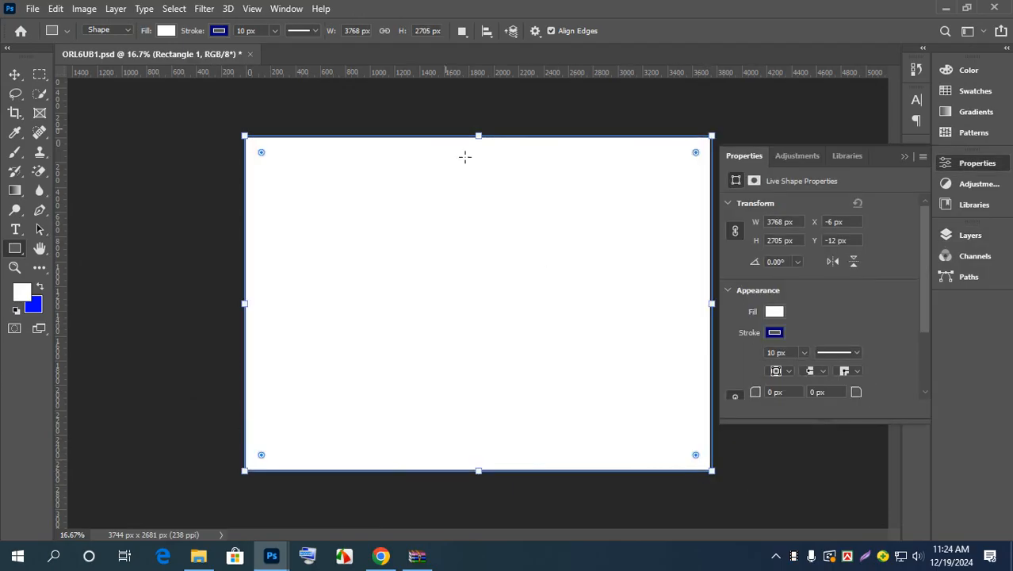
# Step: Change the gradient's start colour stop to bright cyan (#00fcff), keeping blue as its end colour
pyautogui.click(16, 191)
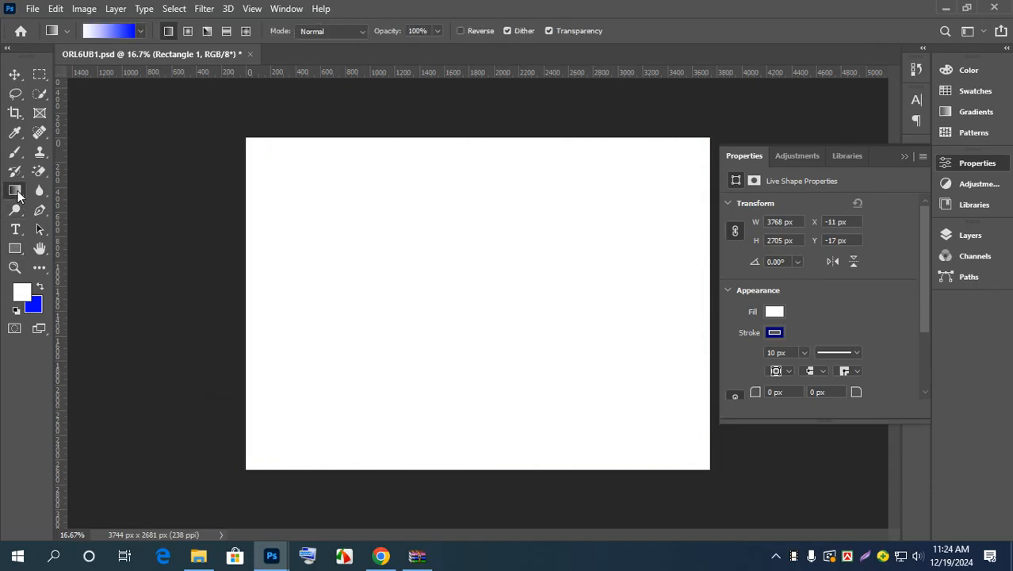
pyautogui.click(111, 36)
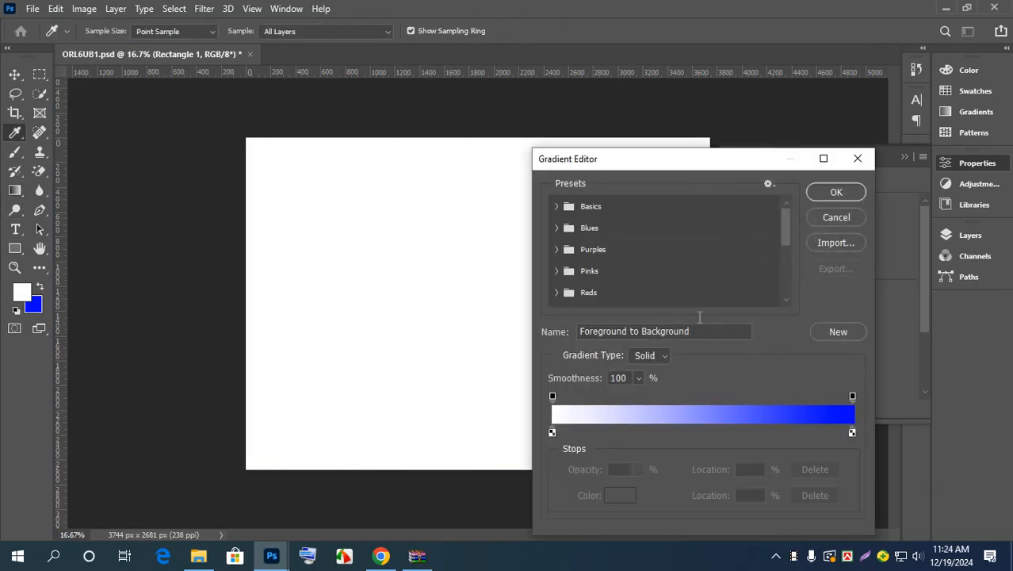
pyautogui.click(552, 432)
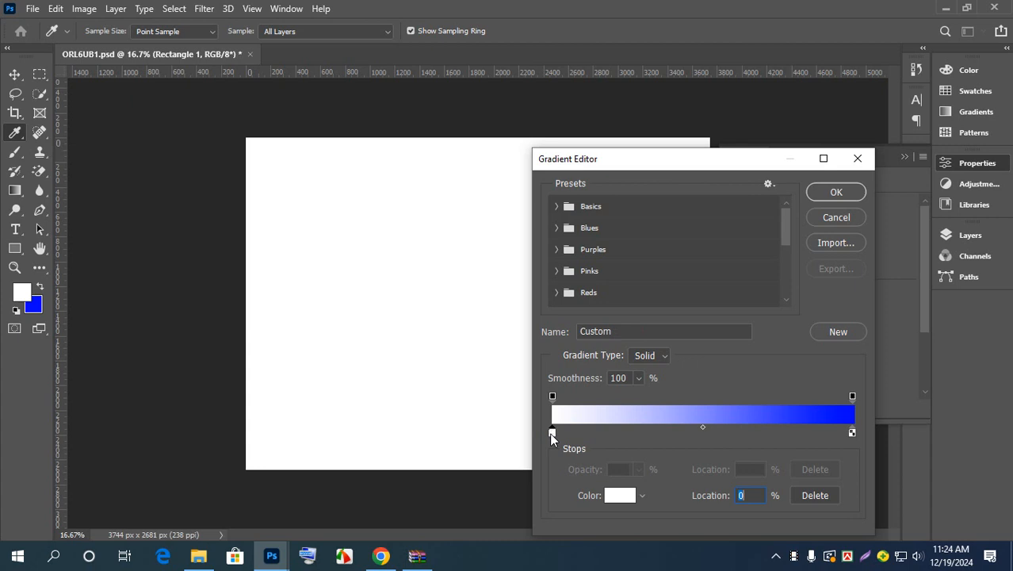
pyautogui.doubleClick(553, 434)
pyautogui.moveTo(788, 192); pyautogui.dragTo(819, 168)
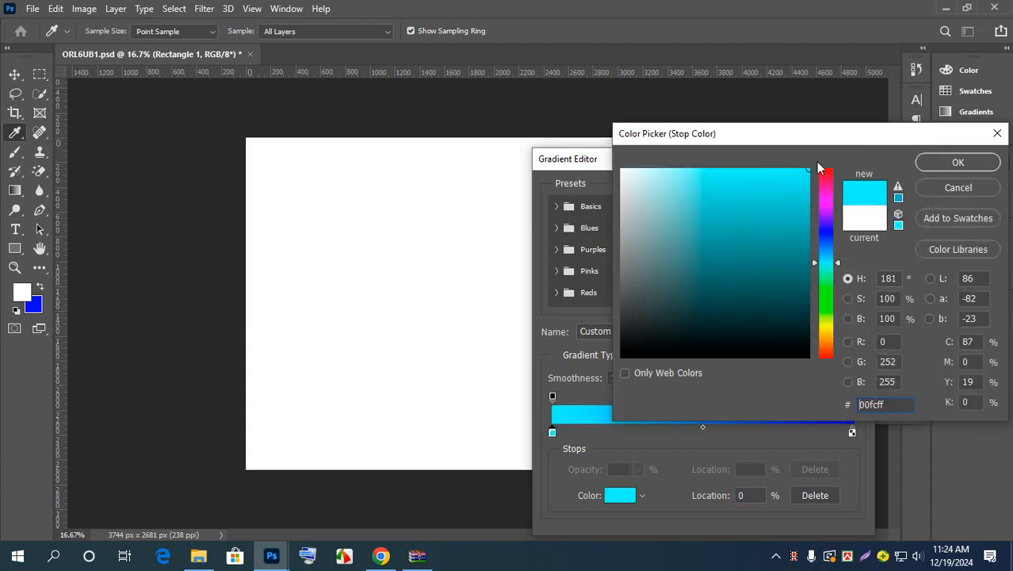
pyautogui.click(997, 163)
pyautogui.click(854, 191)
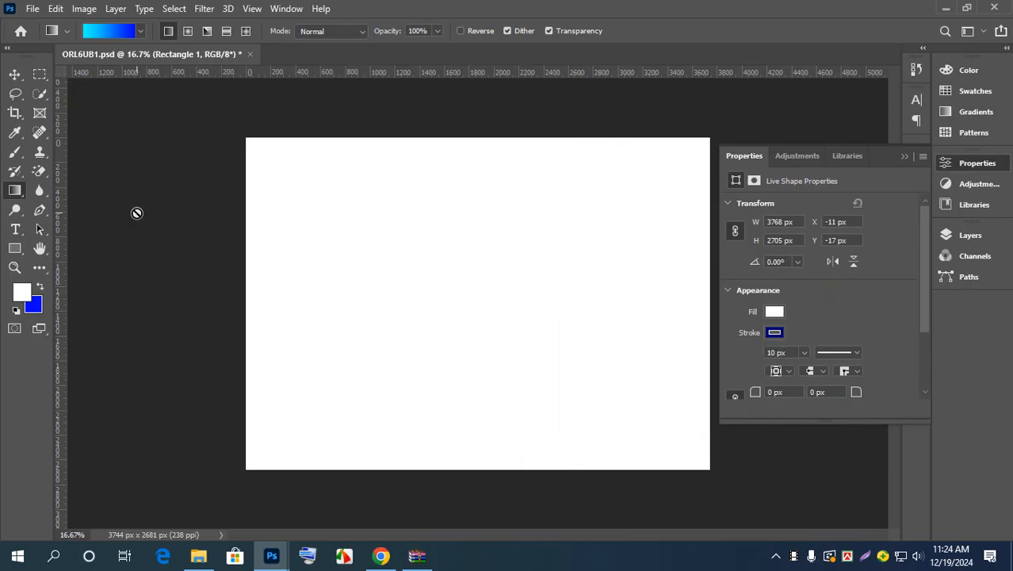
# Step: Select Layer 0 below the Mask layer and fill it with the diagonal cyan-to-blue gradient
pyautogui.click(379, 197)
pyautogui.click(487, 215)
pyautogui.click(949, 235)
pyautogui.scroll(-1, 877, 439)
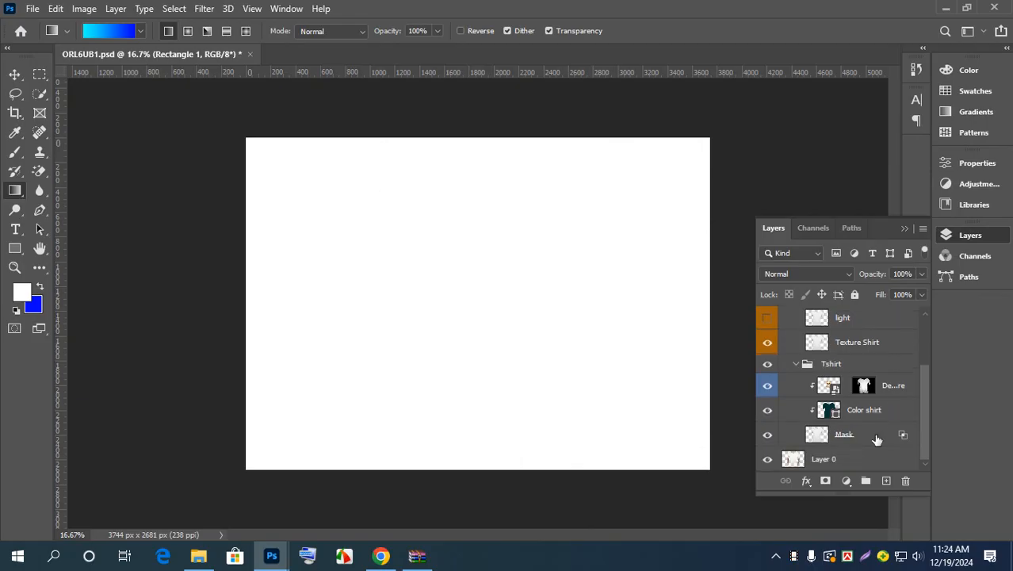
pyautogui.click(818, 439)
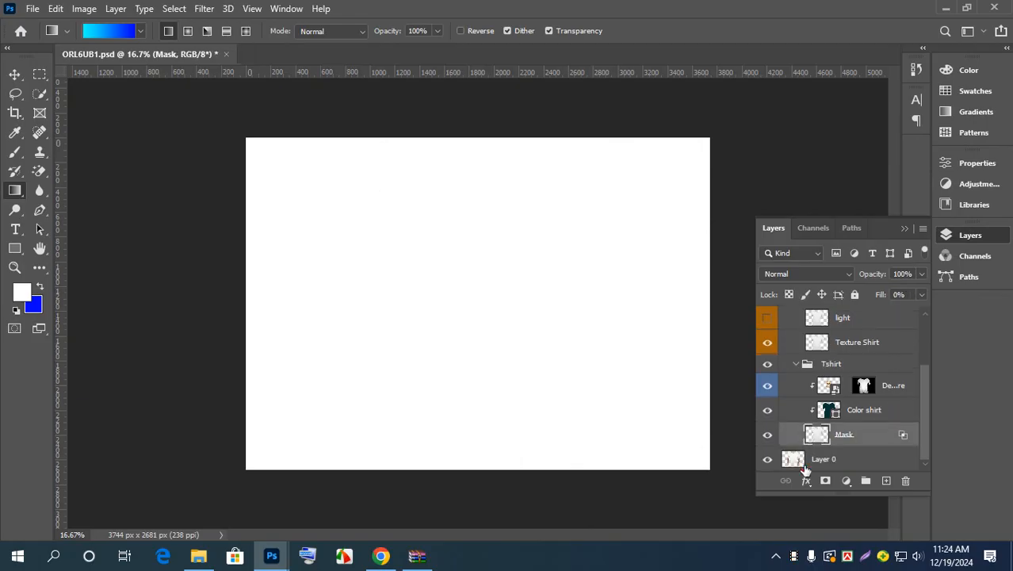
pyautogui.click(804, 468)
pyautogui.moveTo(281, 177); pyautogui.dragTo(507, 314)
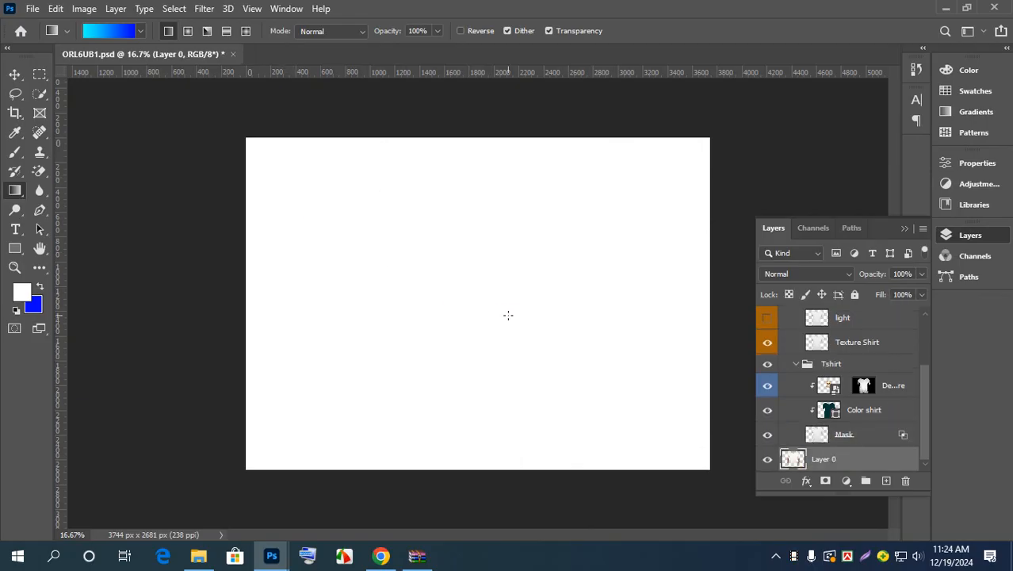
pyautogui.moveTo(588, 336); pyautogui.dragTo(428, 258)
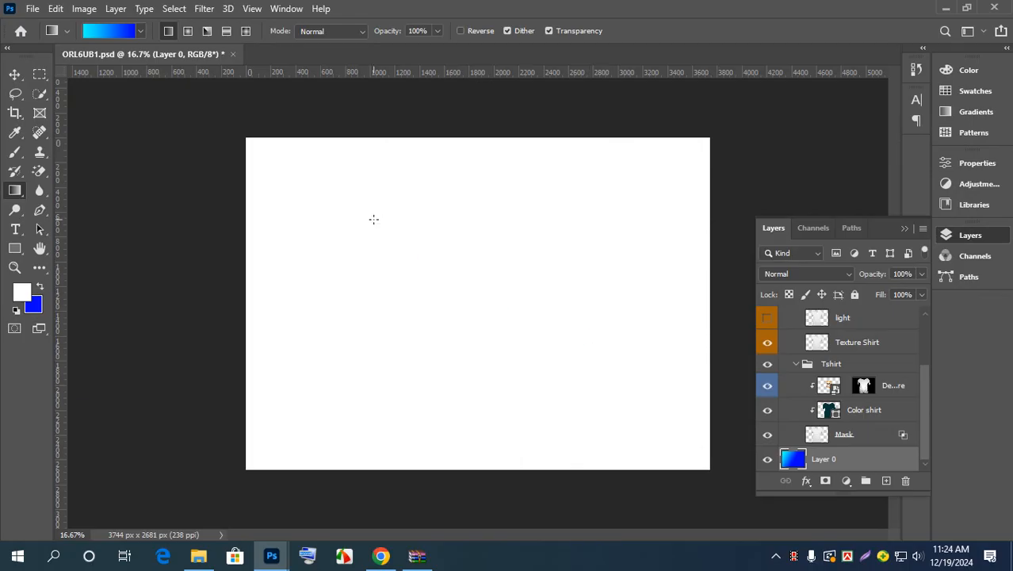
# Step: Select the full-canvas Rectangle 1 shape and set its fill to bright cyan
pyautogui.click(15, 74)
pyautogui.click(505, 250)
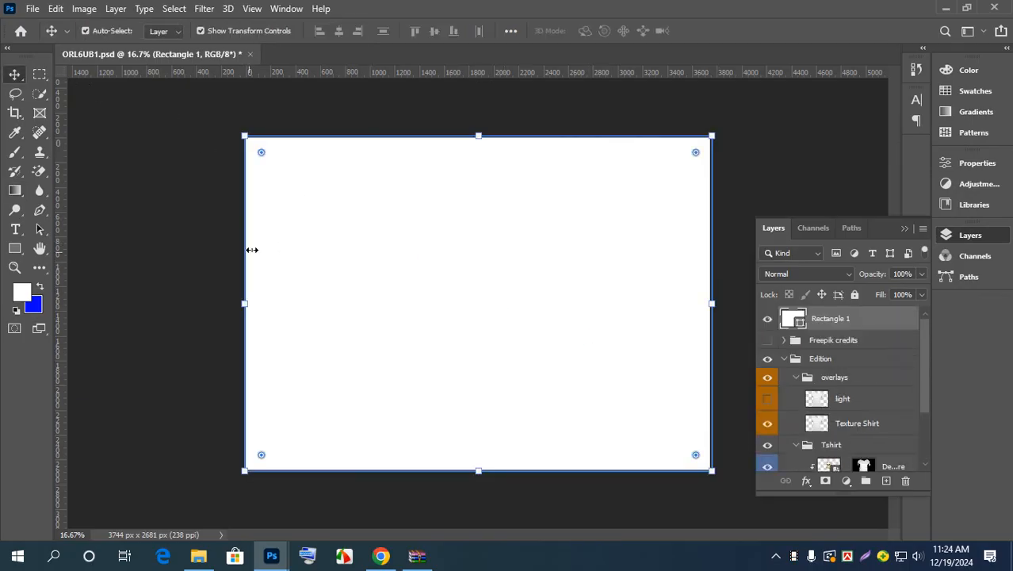
pyautogui.click(14, 248)
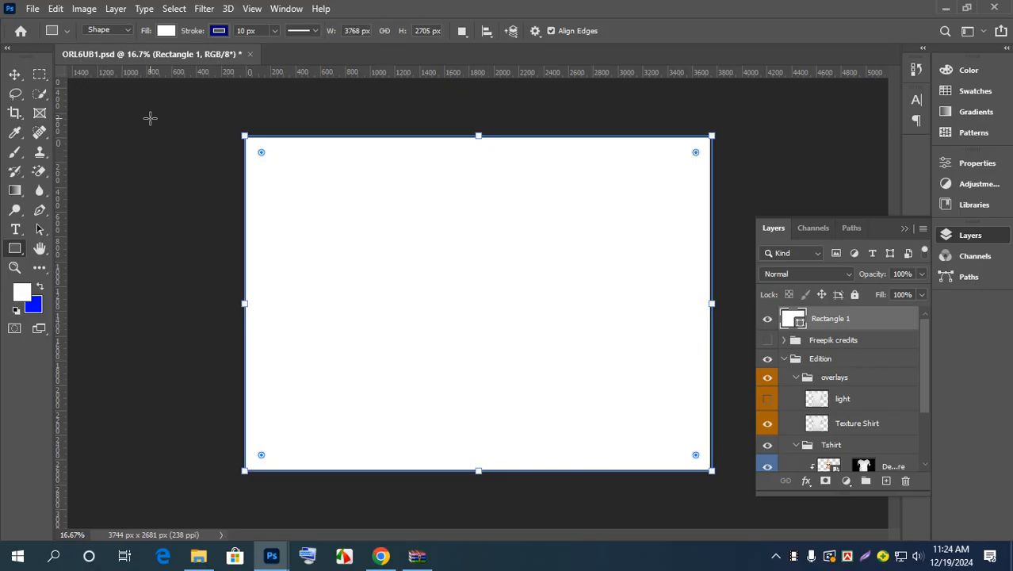
pyautogui.click(68, 30)
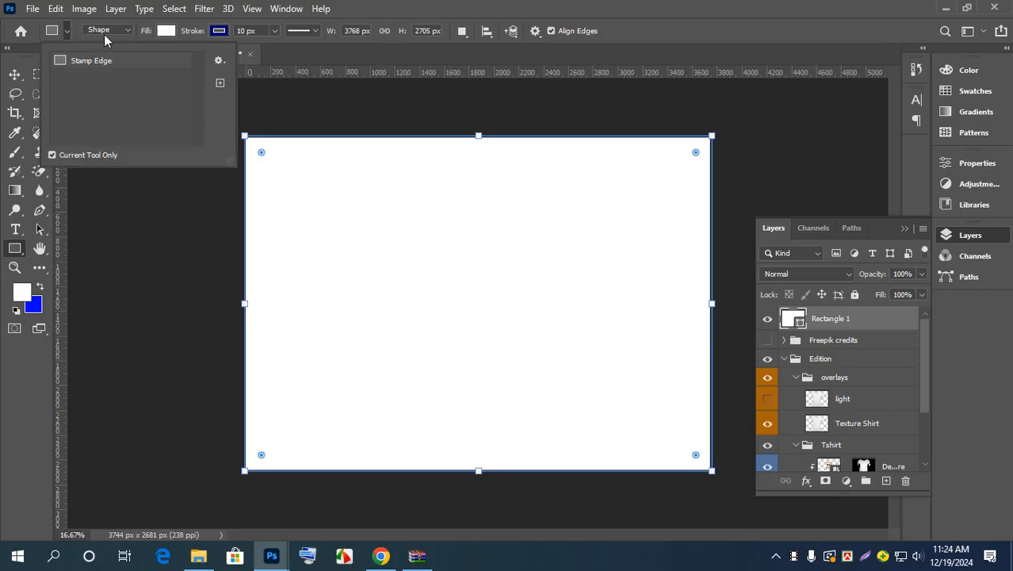
pyautogui.click(165, 30)
pyautogui.click(166, 31)
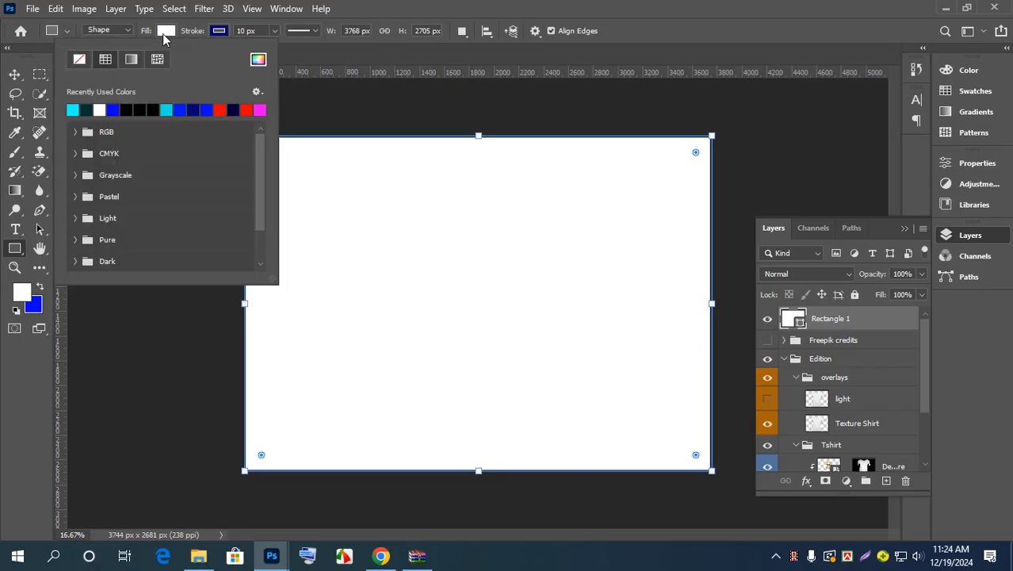
pyautogui.click(259, 61)
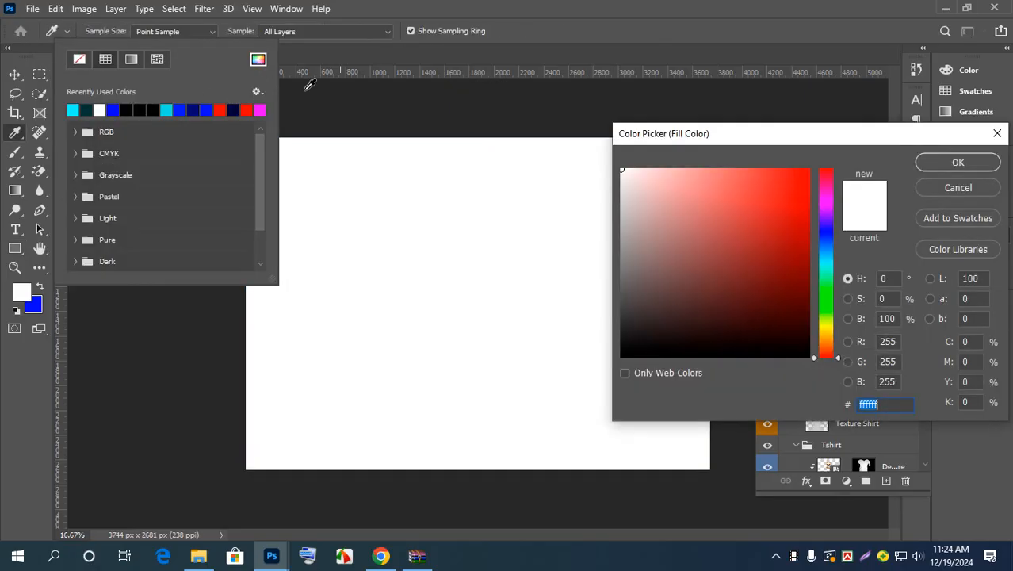
pyautogui.click(825, 265)
pyautogui.click(808, 169)
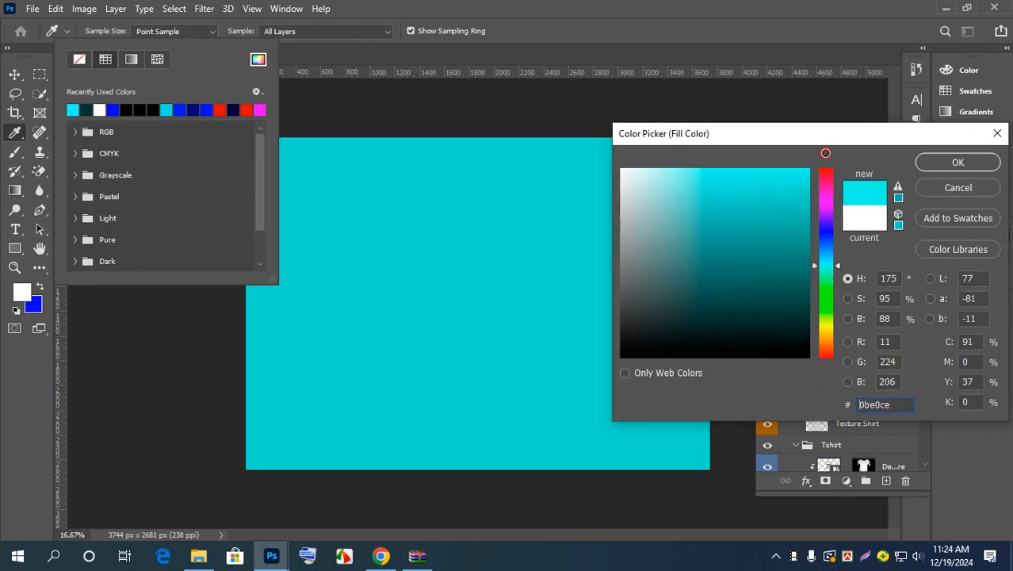
pyautogui.click(935, 165)
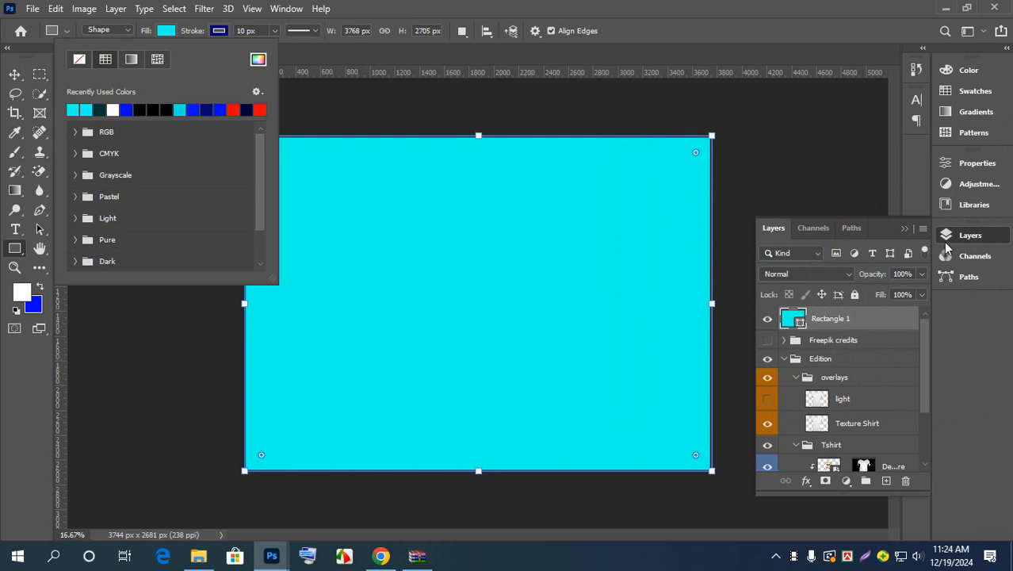
pyautogui.click(643, 6)
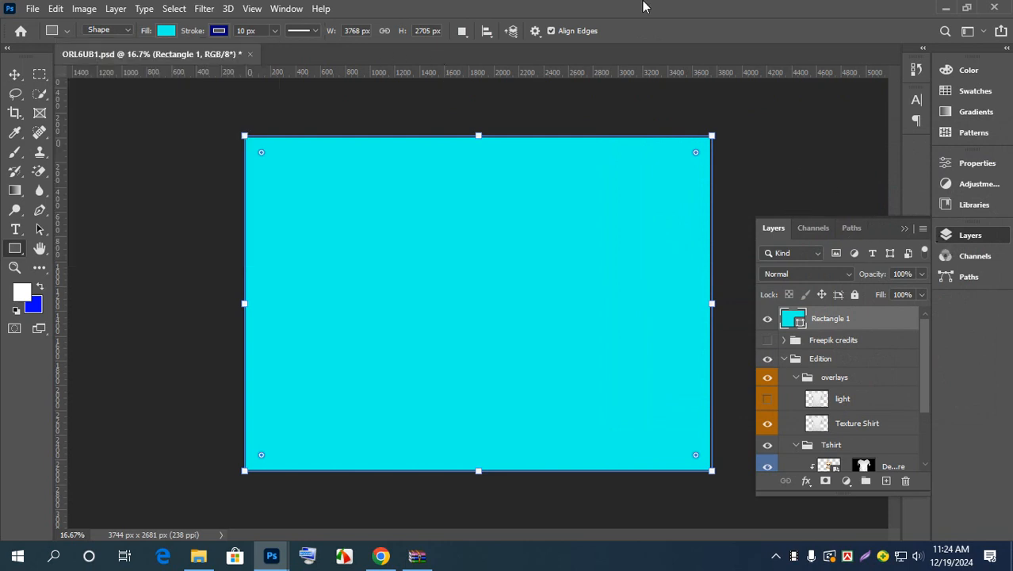
pyautogui.click(14, 73)
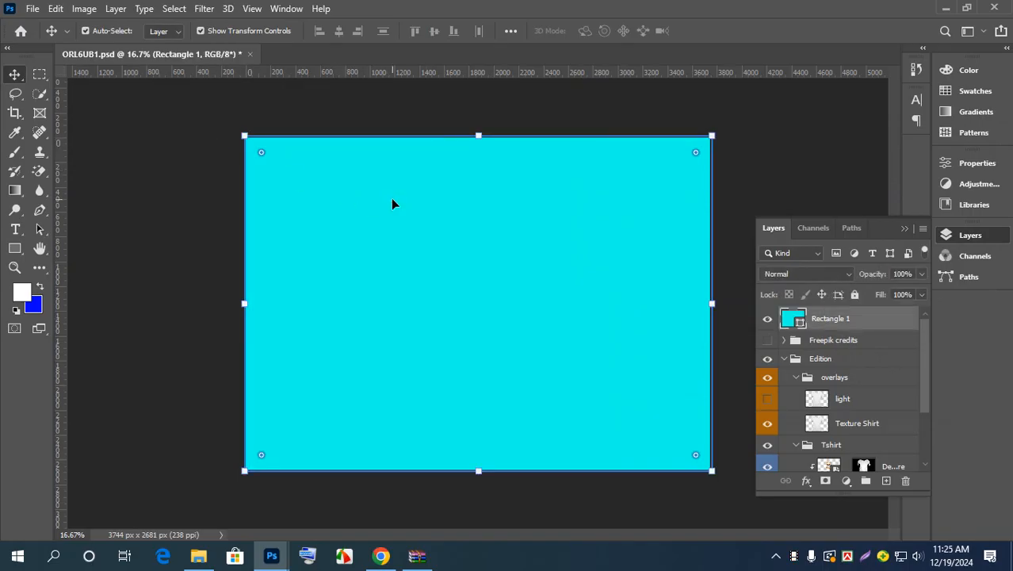
# Step: Move the cyan Rectangle 1 shape down the layer stack to the very bottom, beneath Layer 0, and deselect it
pyautogui.hotkey('ctrl', '[')
pyautogui.hotkey('ctrl', '[')
pyautogui.hotkey('ctrl', '[')
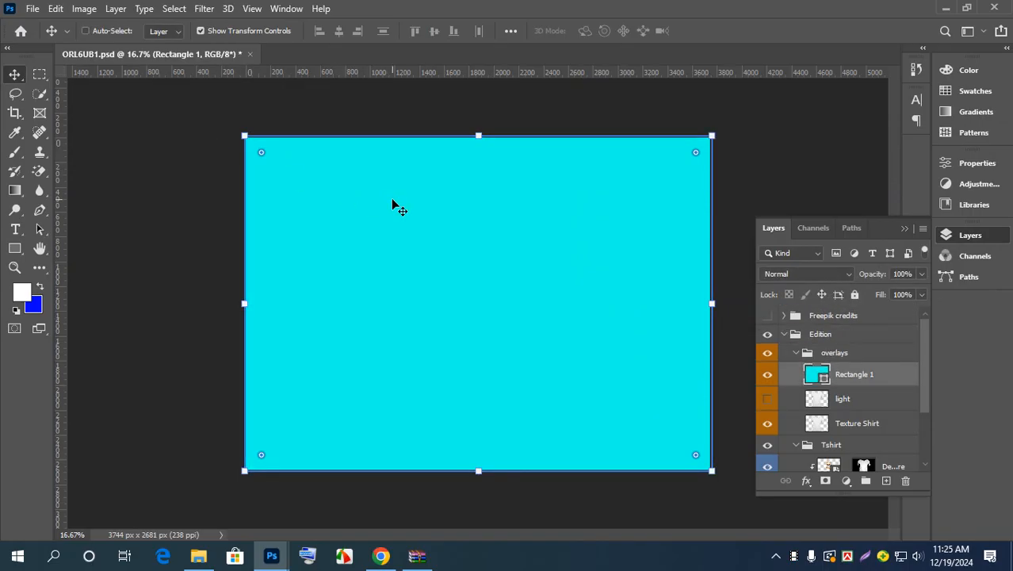
pyautogui.hotkey('ctrl', '[')
pyautogui.hotkey('ctrl', '[')
pyautogui.hotkey('ctrl', '[')
pyautogui.hotkey('ctrl', '[')
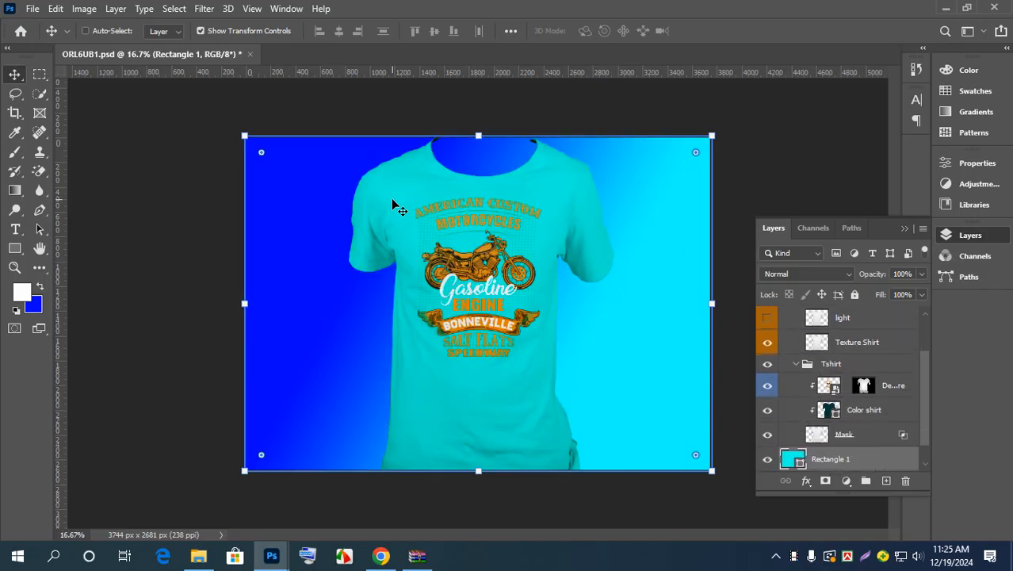
pyautogui.hotkey('ctrl', '[')
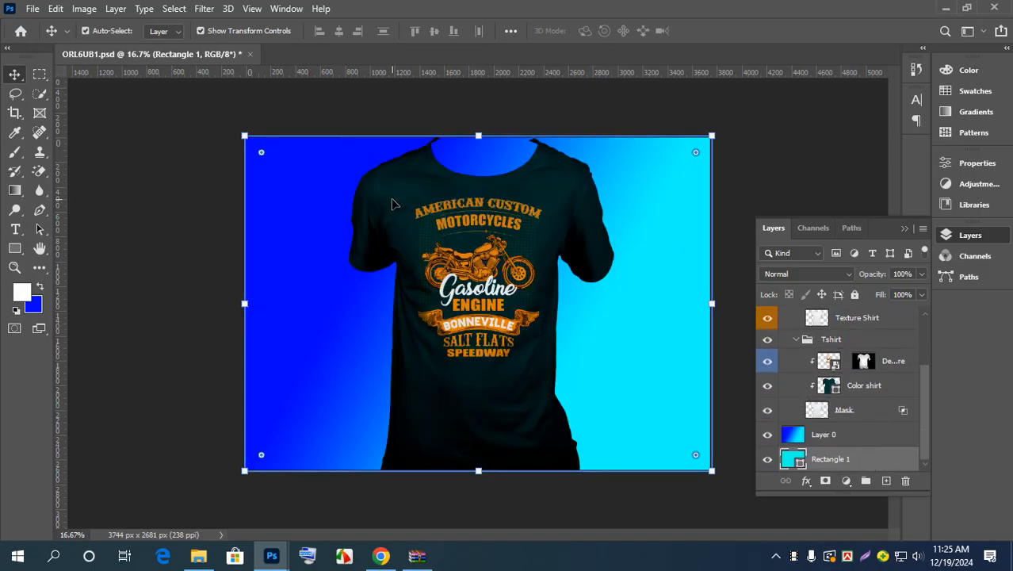
pyautogui.click(196, 224)
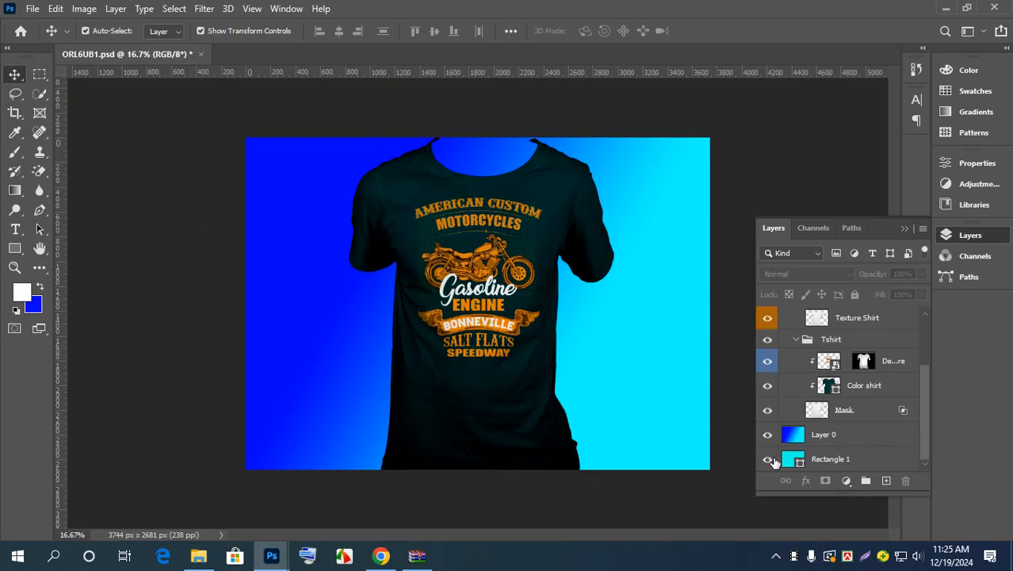
# Step: Hide both background layers, Layer 0 and Rectangle 1, leaving only the T-shirt on transparency
pyautogui.click(798, 442)
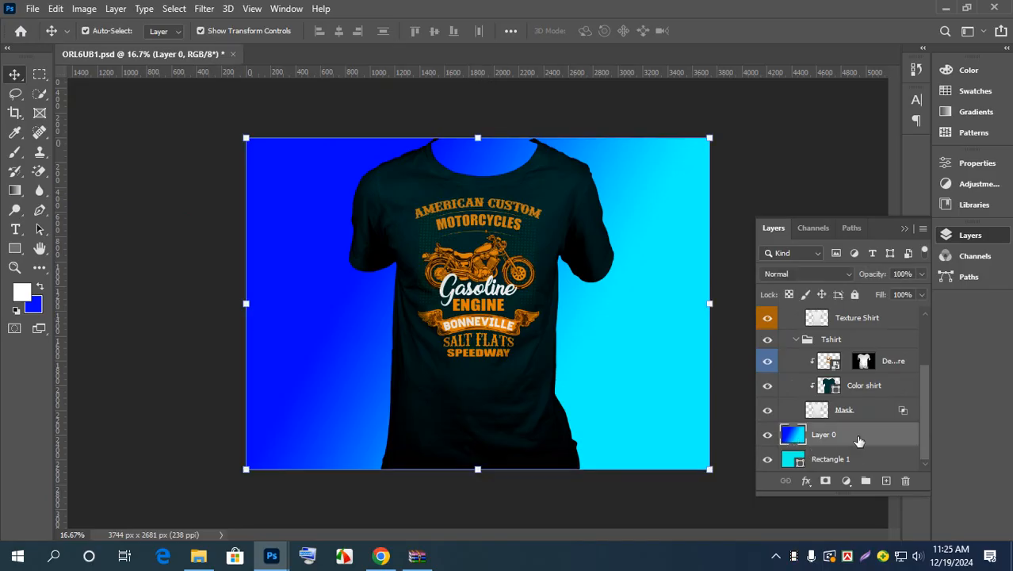
pyautogui.click(816, 189)
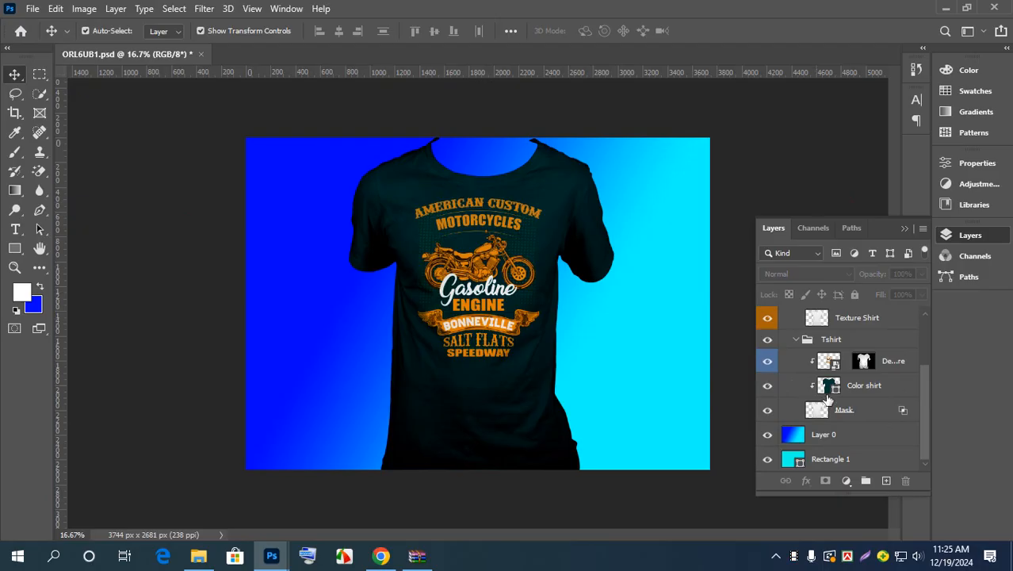
pyautogui.click(801, 461)
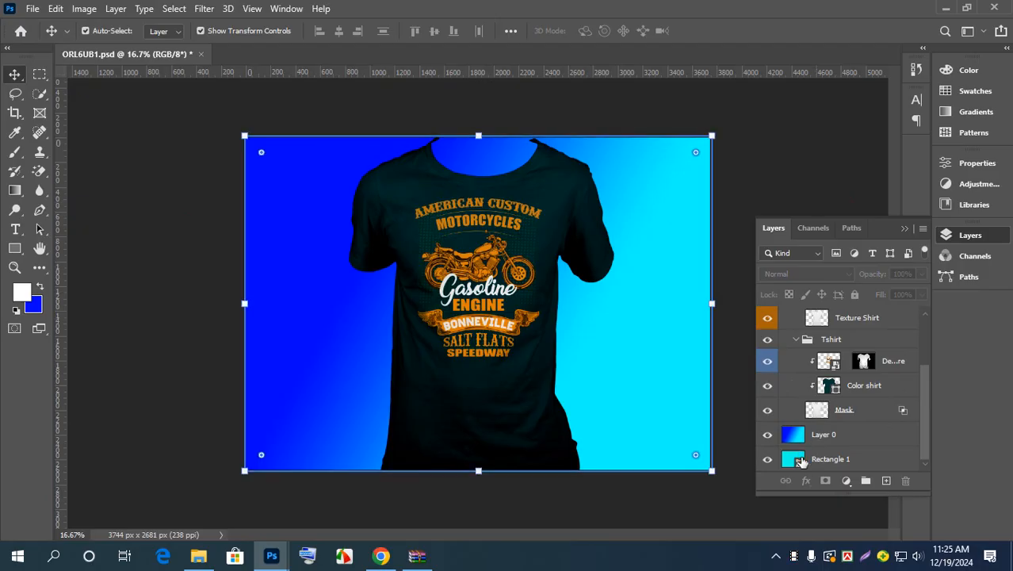
pyautogui.click(768, 460)
pyautogui.click(767, 459)
pyautogui.click(767, 437)
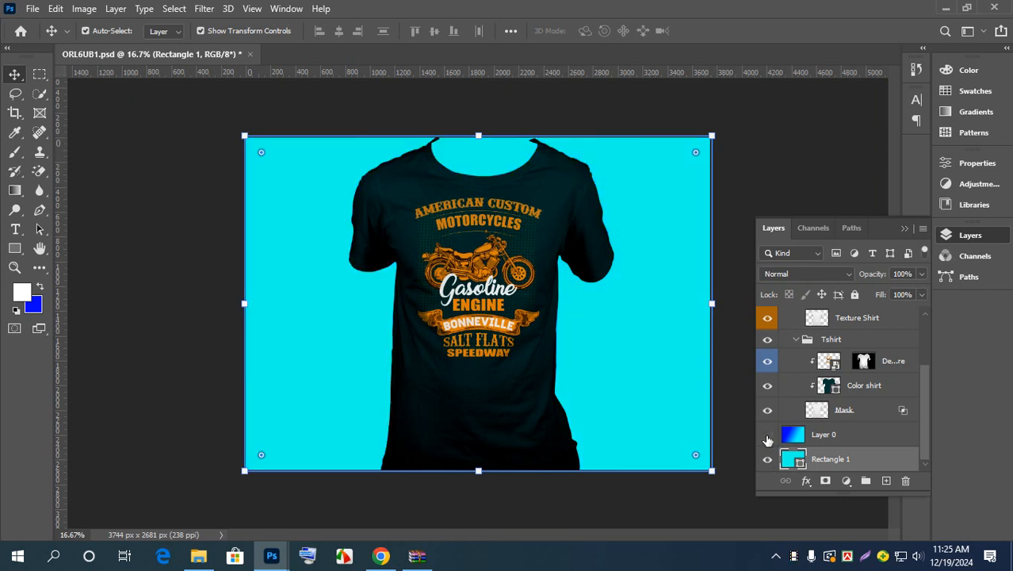
pyautogui.click(766, 460)
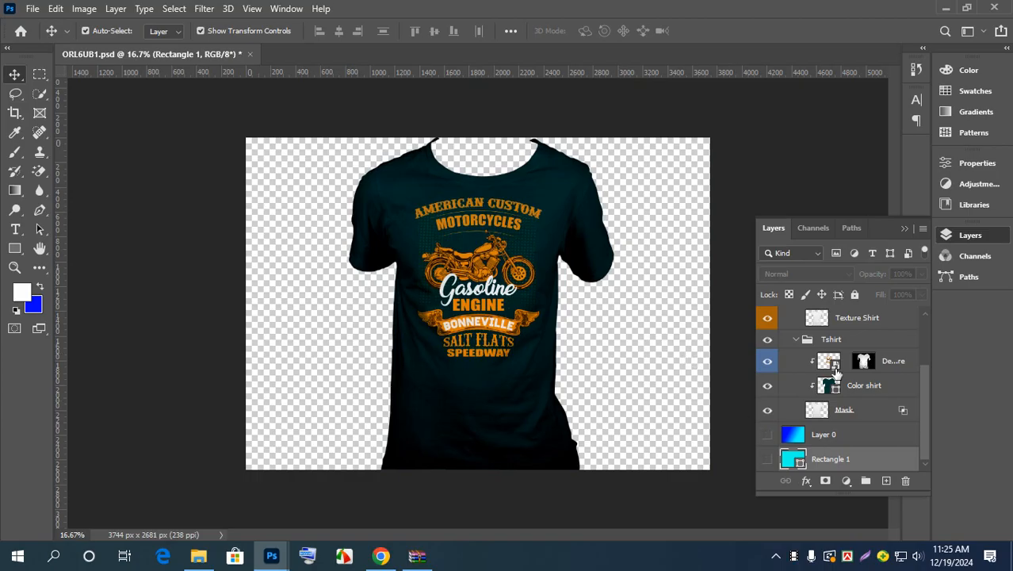
# Step: Close ORL6UB1.psd without saving, and close the WinRAR window showing front-view-beautiful-woman-posing.zip
pyautogui.click(249, 54)
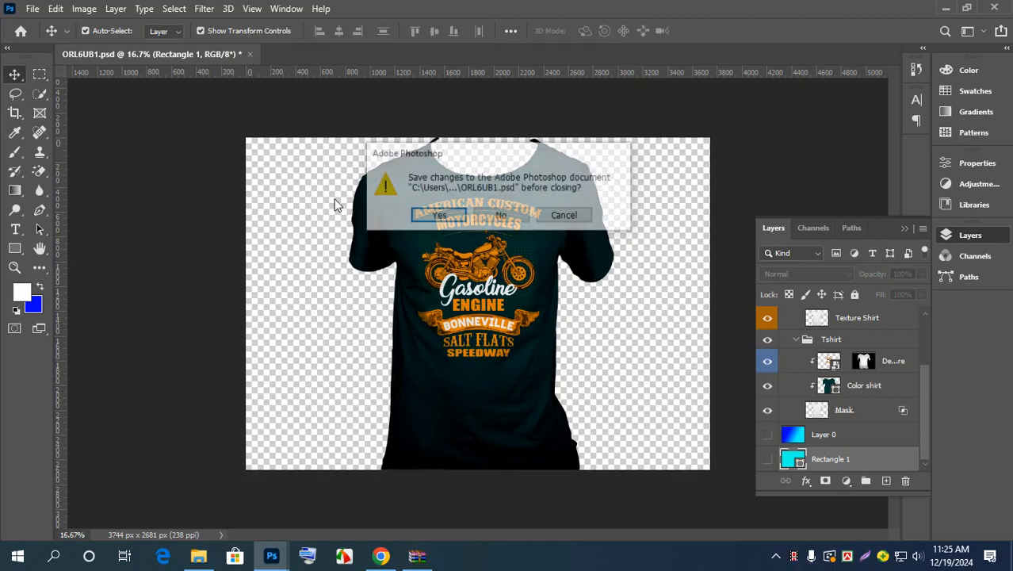
pyautogui.click(492, 219)
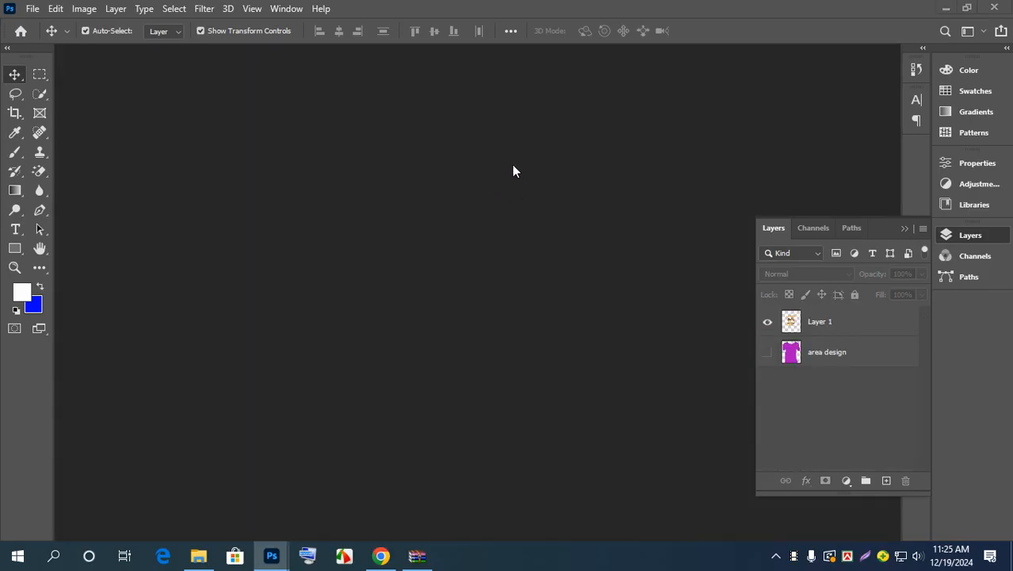
pyautogui.click(417, 555)
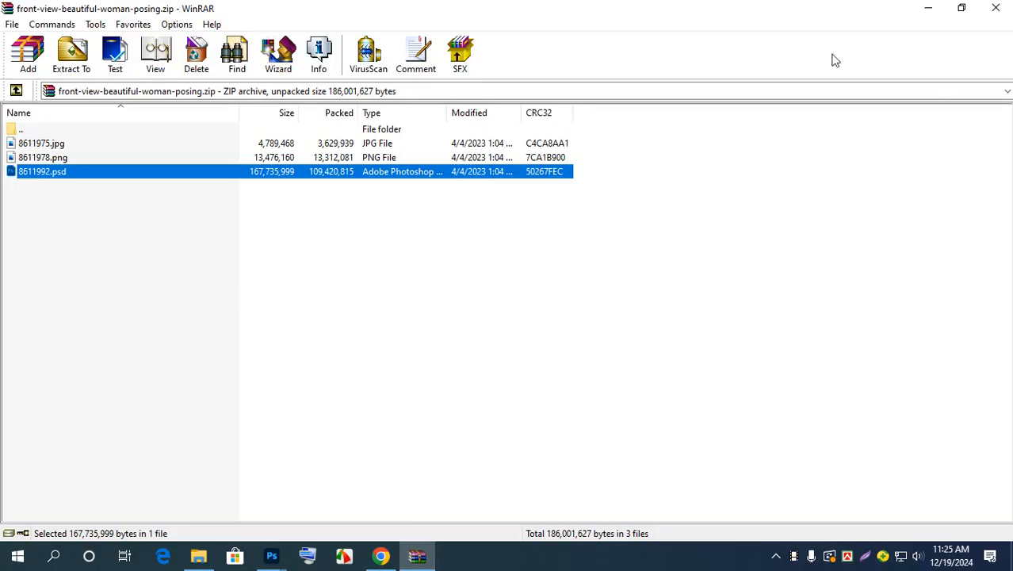
pyautogui.click(995, 7)
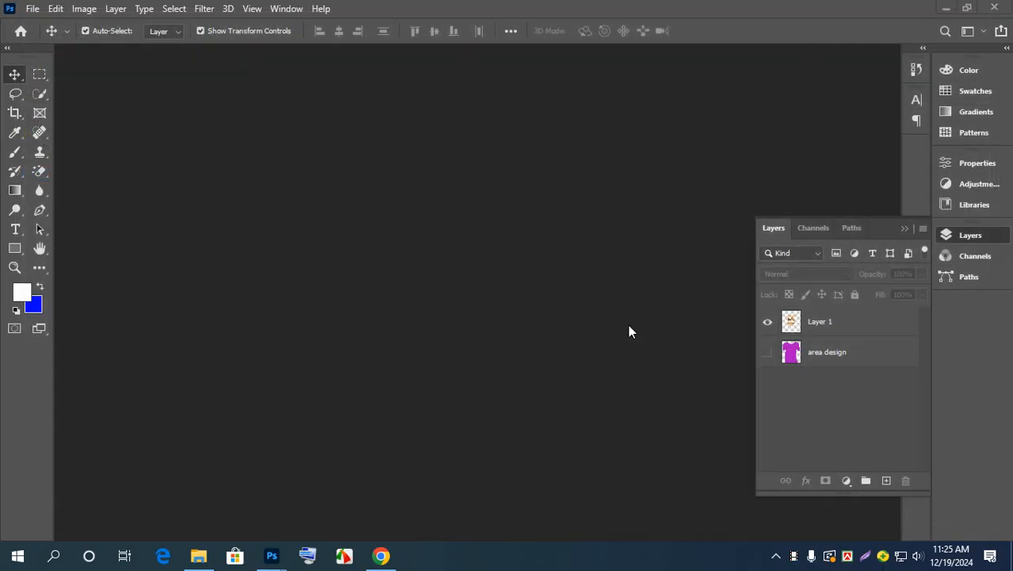
# Step: Delete the front-view-beautiful-woman-posing archive from the Downloads folder in File Explorer
pyautogui.click(210, 558)
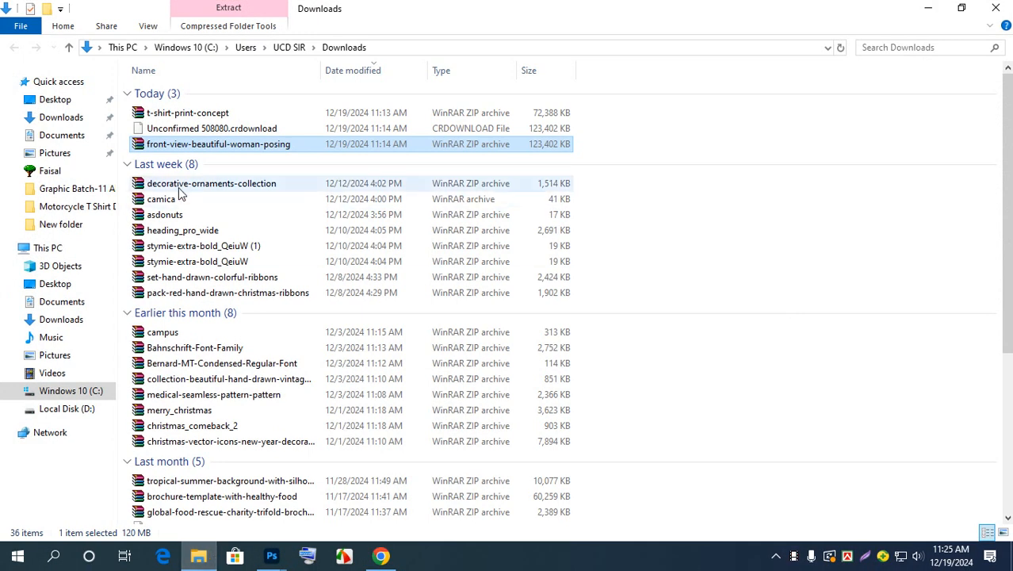
pyautogui.rightClick(174, 151)
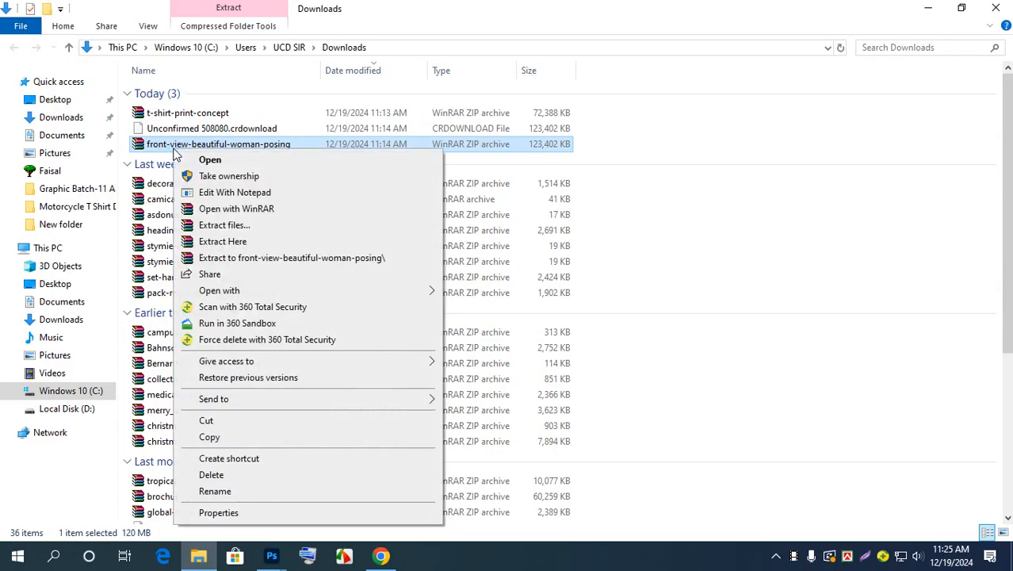
pyautogui.click(251, 472)
# Step: Open ORL6UB1.psd from the t-shirt-print-concept archive and dock it as a document tab in Photoshop, separate from the floating Rectangle 11.psb window
pyautogui.doubleClick(163, 113)
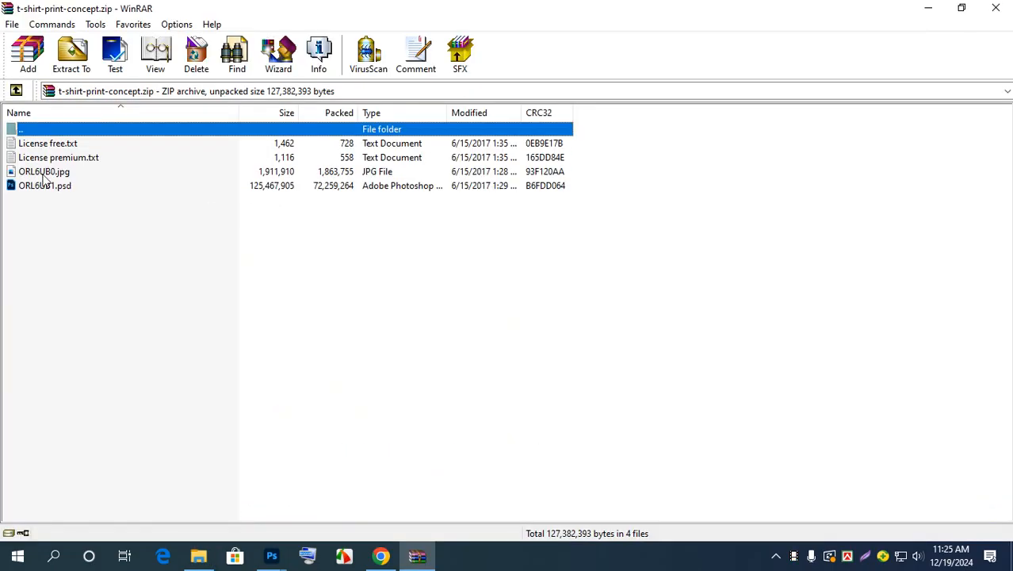
pyautogui.doubleClick(39, 187)
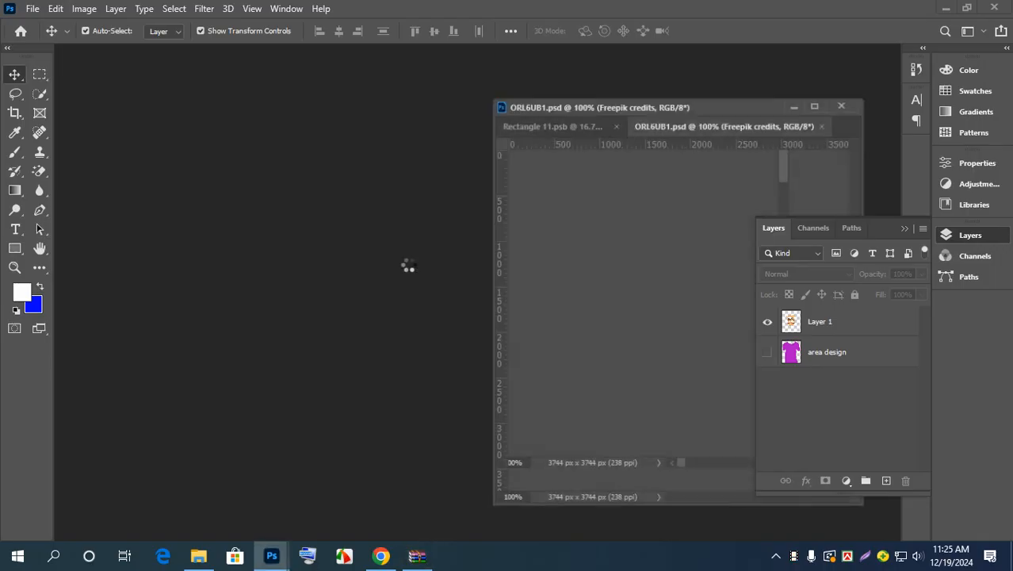
pyautogui.moveTo(693, 118); pyautogui.dragTo(686, 149)
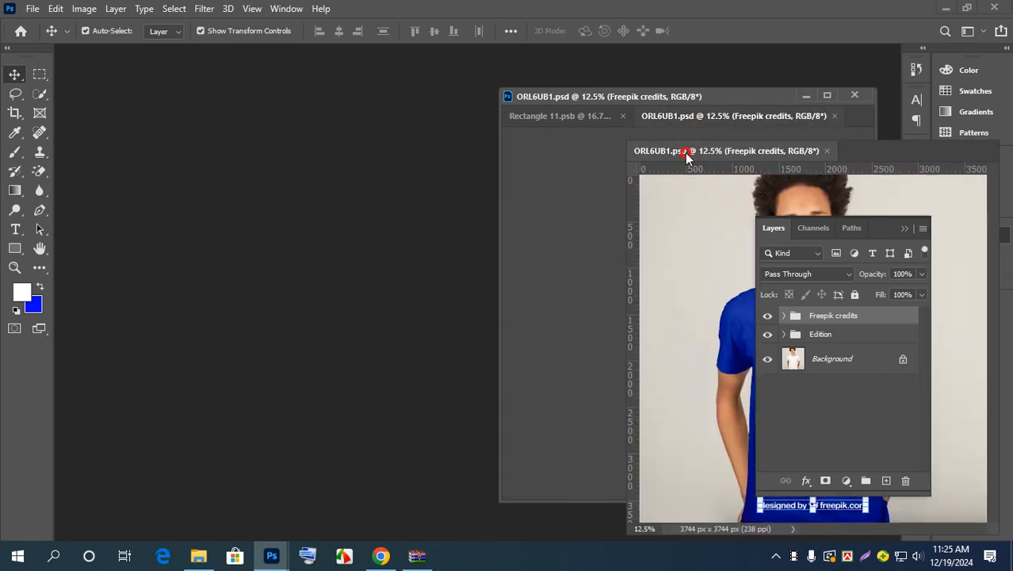
pyautogui.click(601, 96)
pyautogui.moveTo(623, 96); pyautogui.dragTo(179, 125)
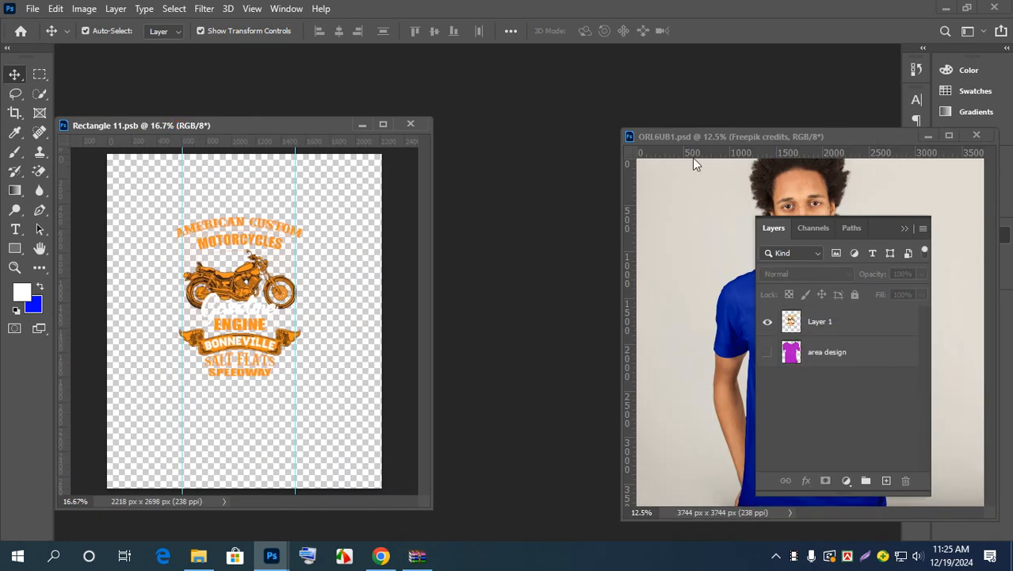
pyautogui.moveTo(786, 138); pyautogui.dragTo(371, 50)
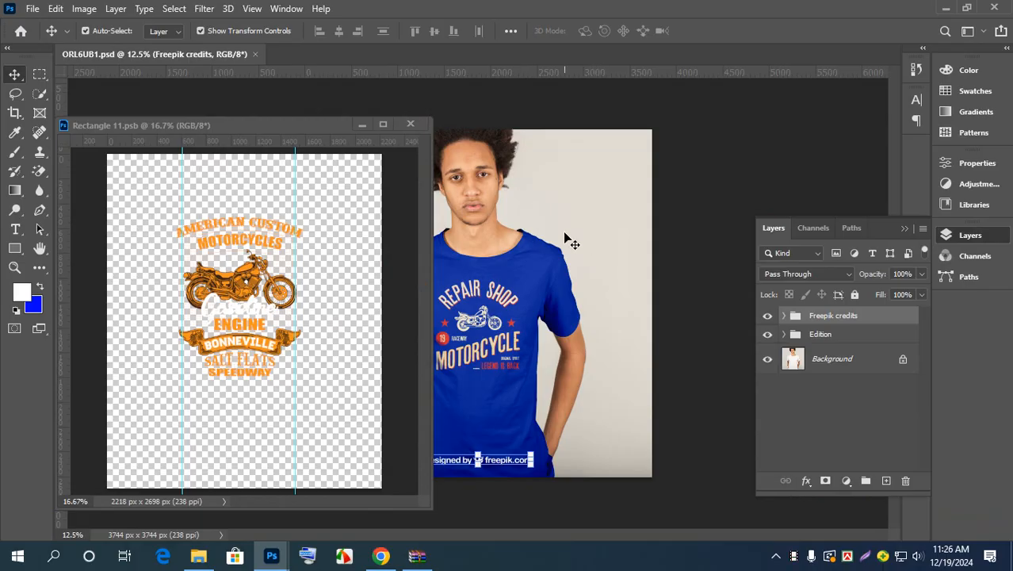
pyautogui.moveTo(268, 139); pyautogui.dragTo(390, 153)
pyautogui.click(694, 138)
pyautogui.click(774, 117)
# Step: Return to the t-shirt-print-concept archive in WinRAR, extract ORL6UB1.psd onto the desktop, and close the archive window
pyautogui.hotkey('alt', 'Tab')
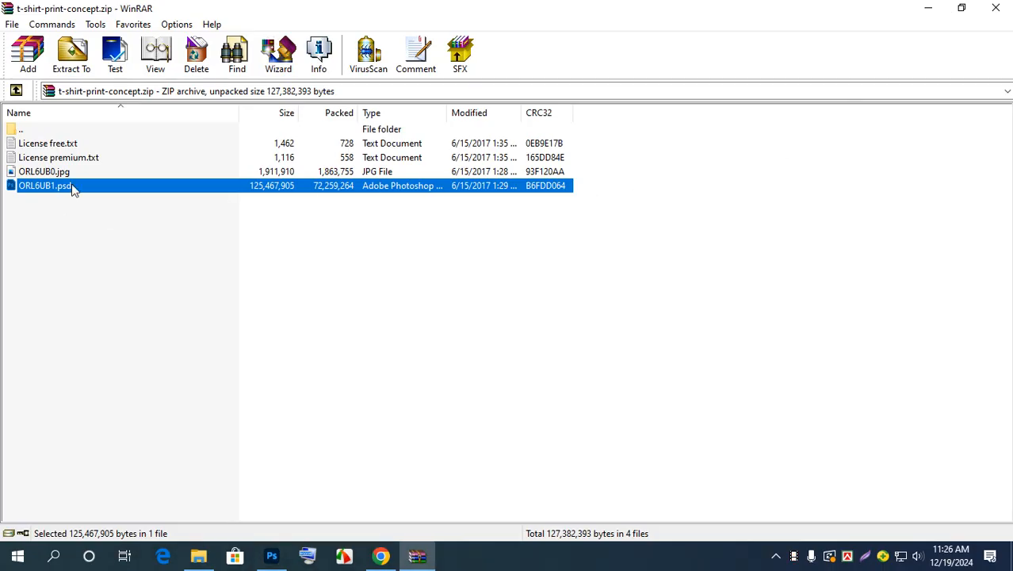
pyautogui.click(962, 8)
pyautogui.click(726, 29)
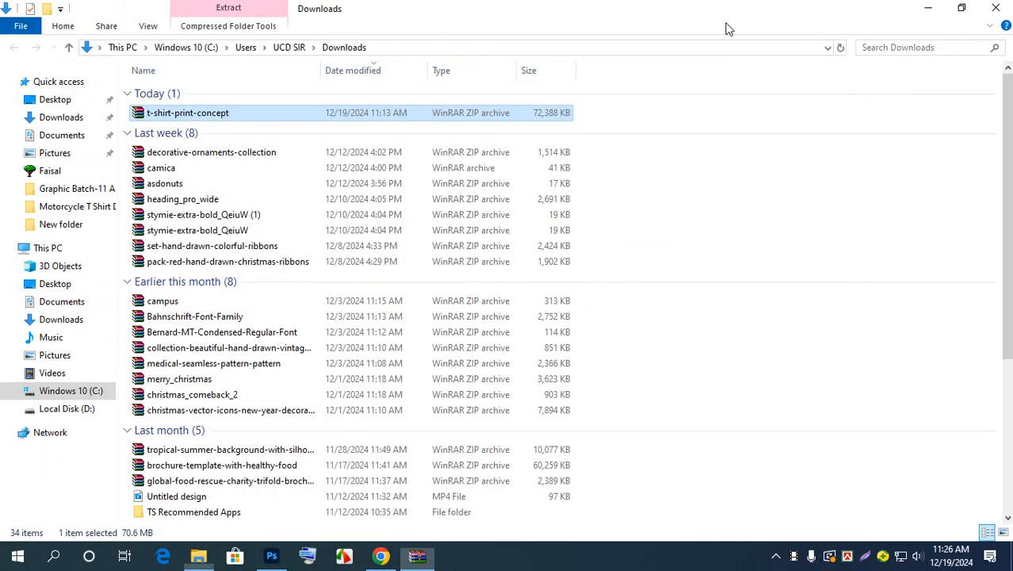
pyautogui.click(995, 7)
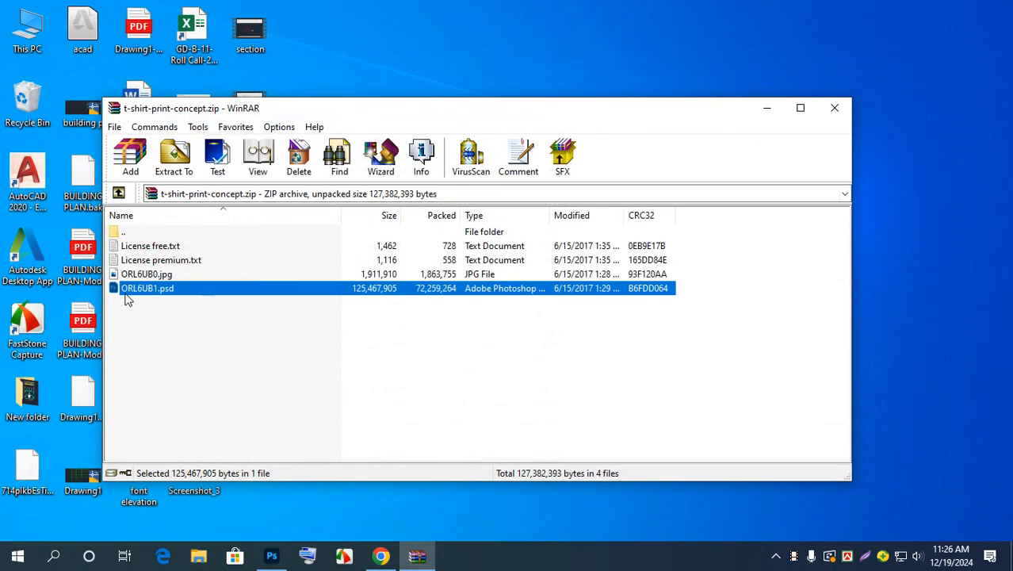
pyautogui.moveTo(117, 292); pyautogui.dragTo(486, 24)
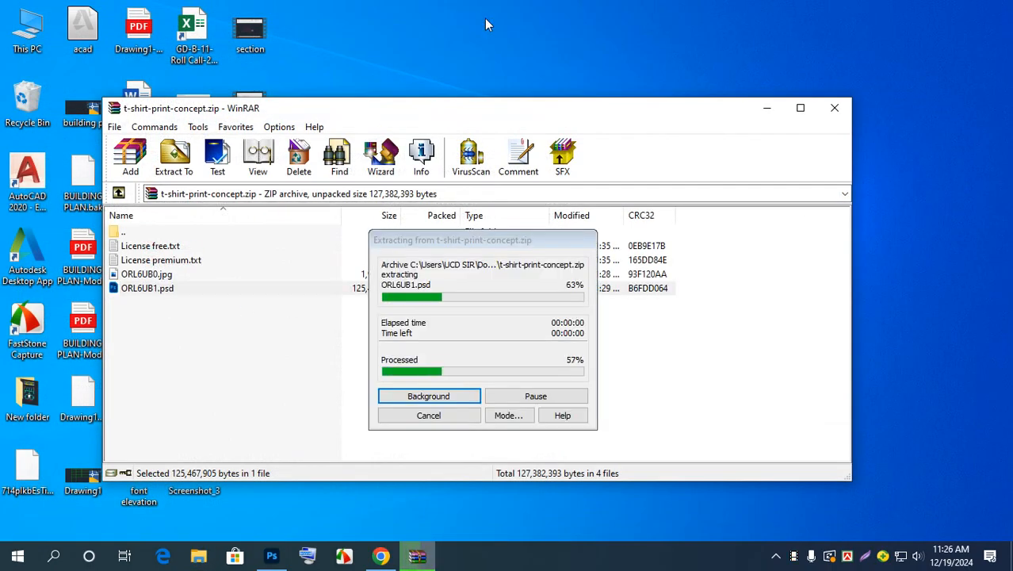
pyautogui.click(838, 112)
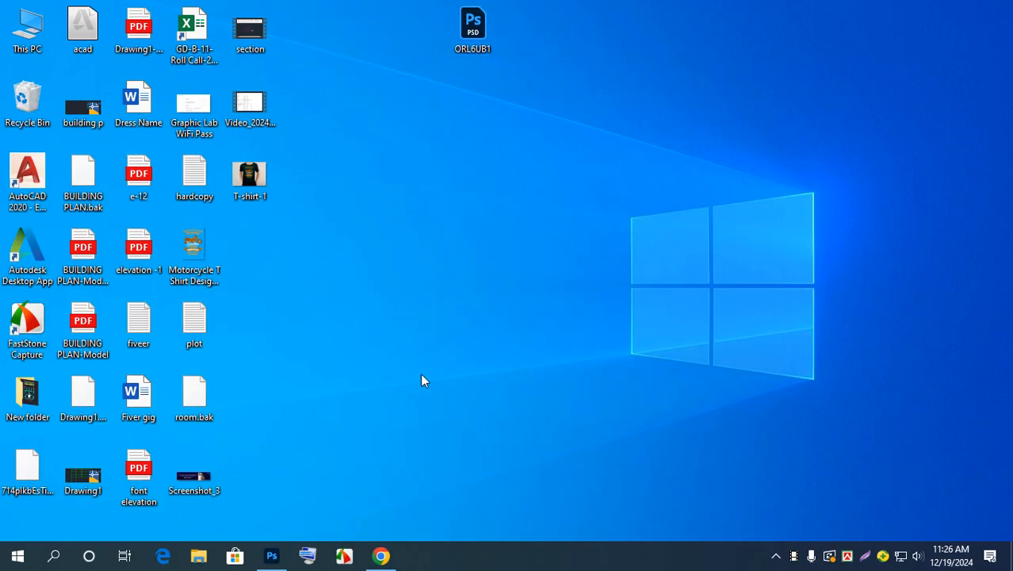
# Step: Switch to Photoshop and close the floating Rectangle 11.psb artwork document
pyautogui.click(271, 555)
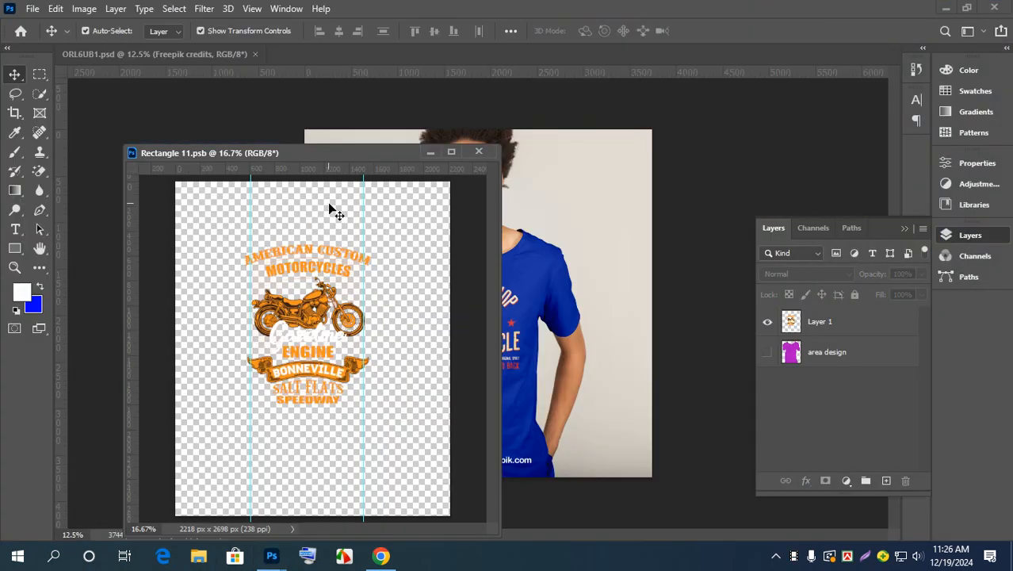
pyautogui.click(478, 152)
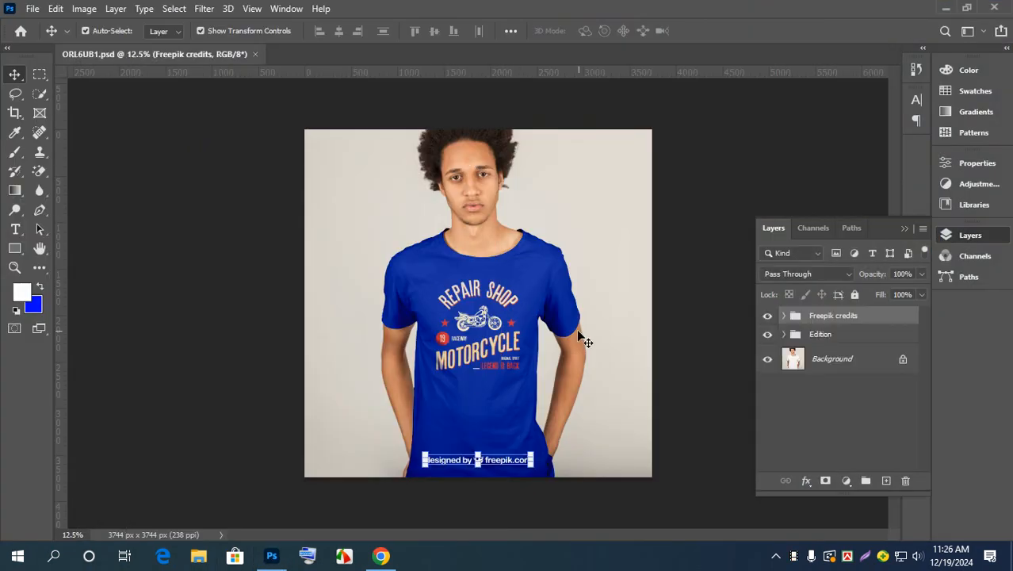
# Step: Delete the Freepik credits group from the mockup, and close ORL6UB1.psd without saving
pyautogui.press('Delete')
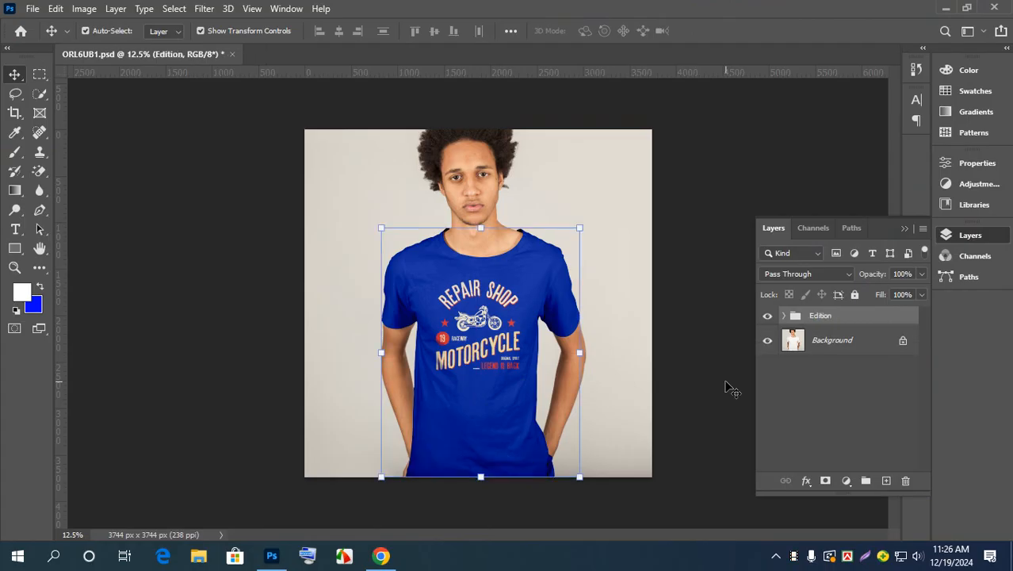
pyautogui.click(726, 333)
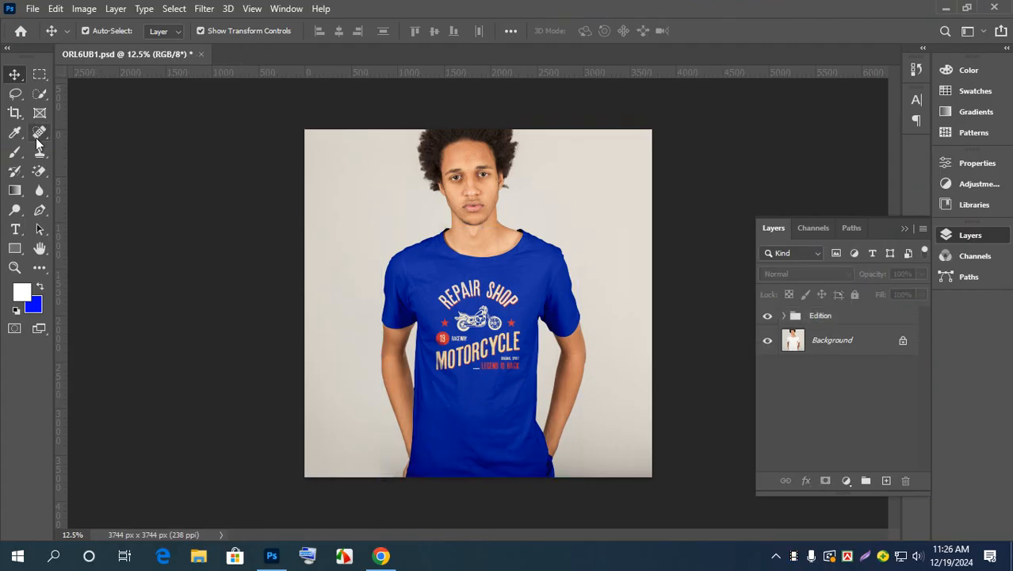
pyautogui.click(201, 54)
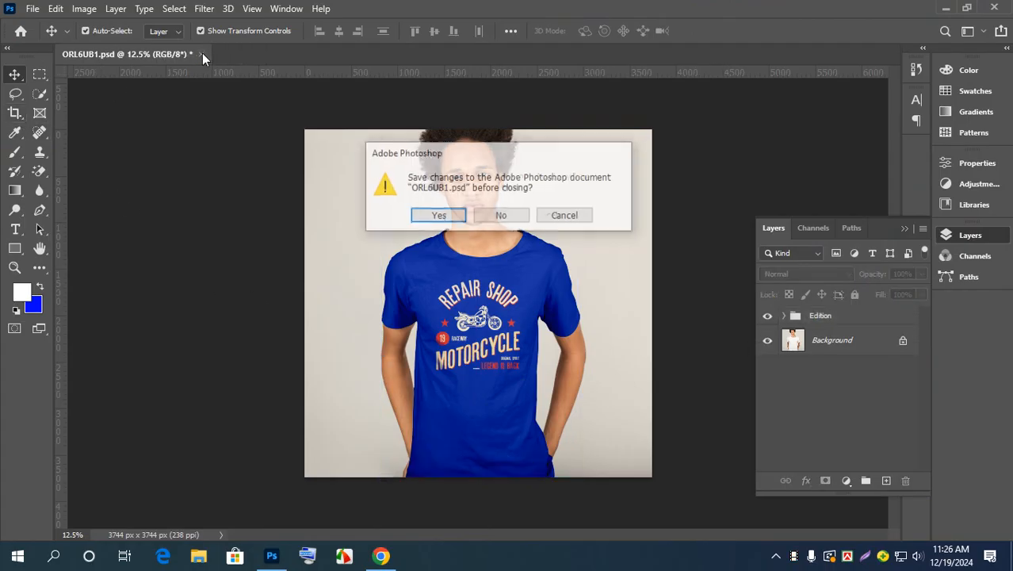
pyautogui.click(519, 217)
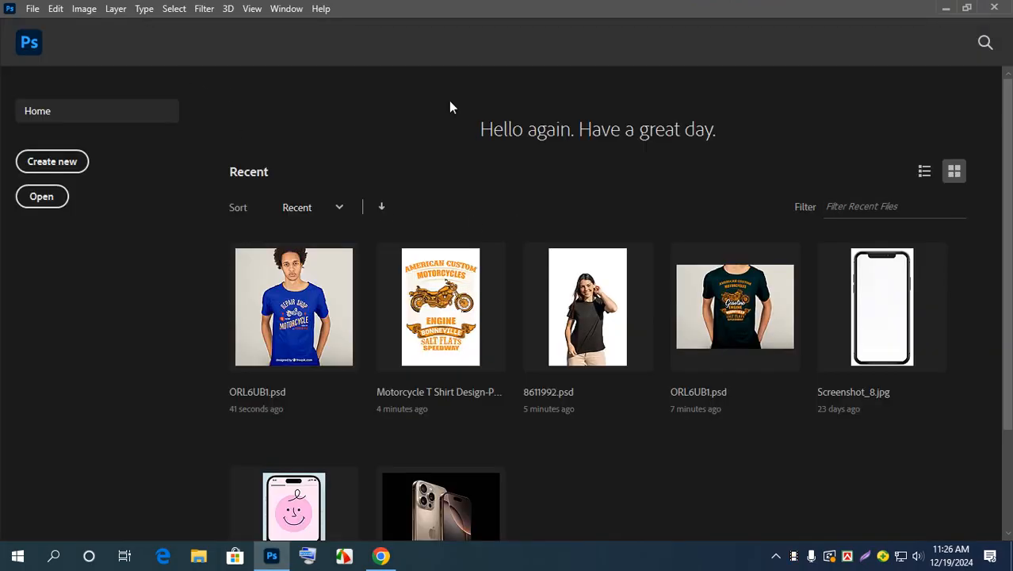
# Step: Open the extracted ORL6UB1.psd from the desktop and crop off the model's head above the neckline, leaving about 3744 × 2681 px
pyautogui.click(946, 8)
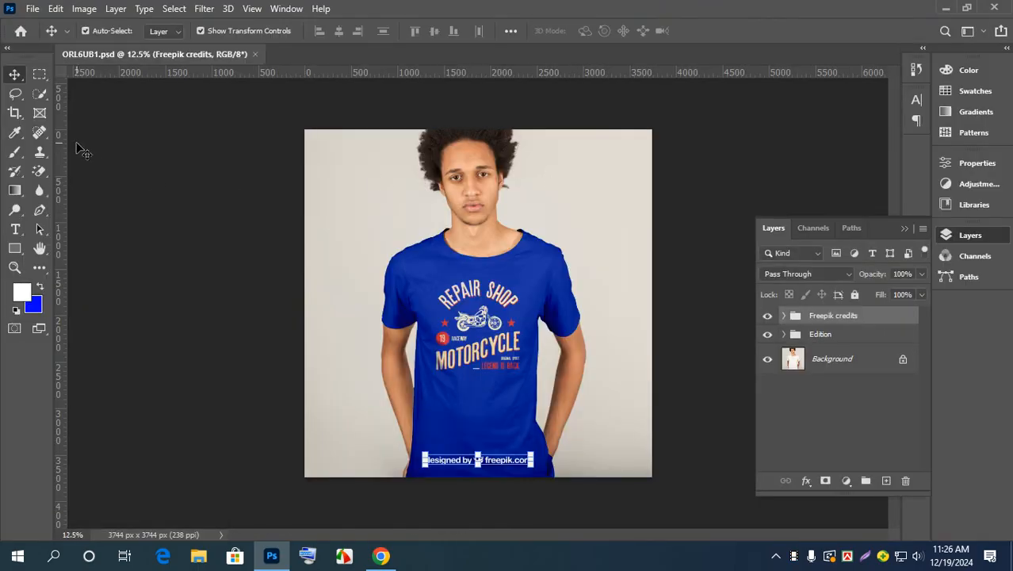
pyautogui.click(14, 113)
pyautogui.moveTo(474, 124); pyautogui.dragTo(474, 176)
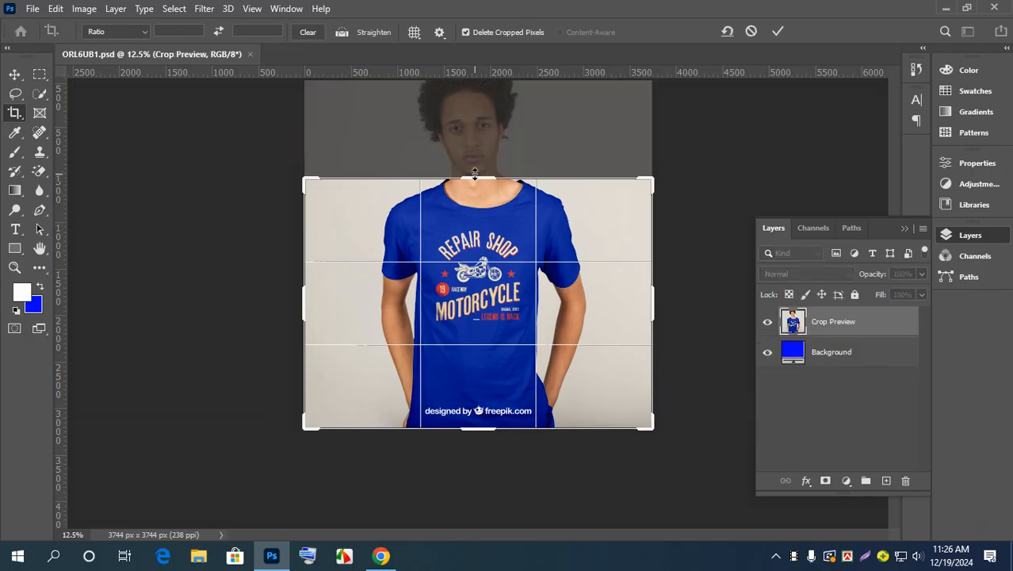
pyautogui.press('Return')
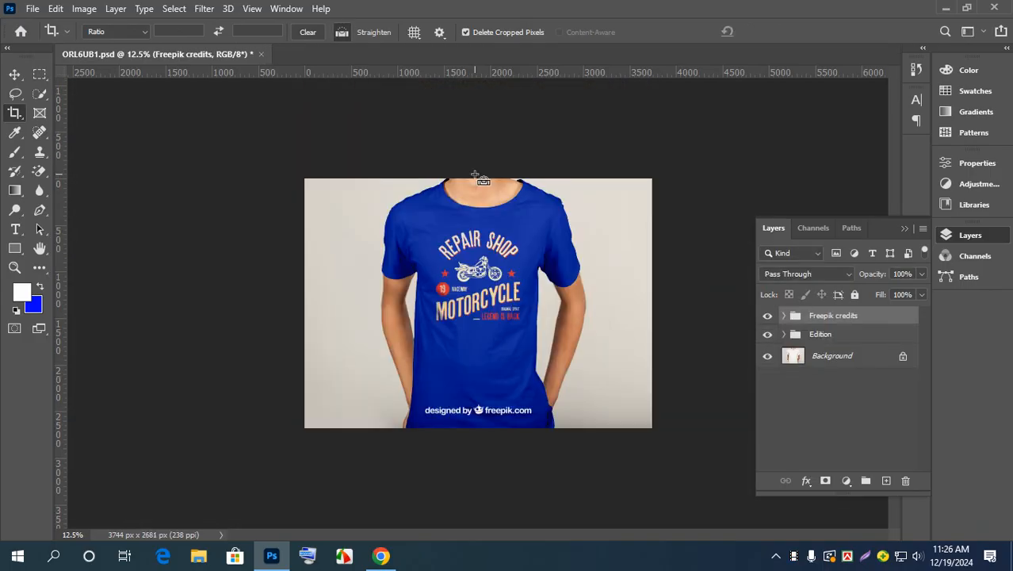
# Step: Save the mockup, and delete the Freepik credits group
pyautogui.hotkey('ctrl', '+')
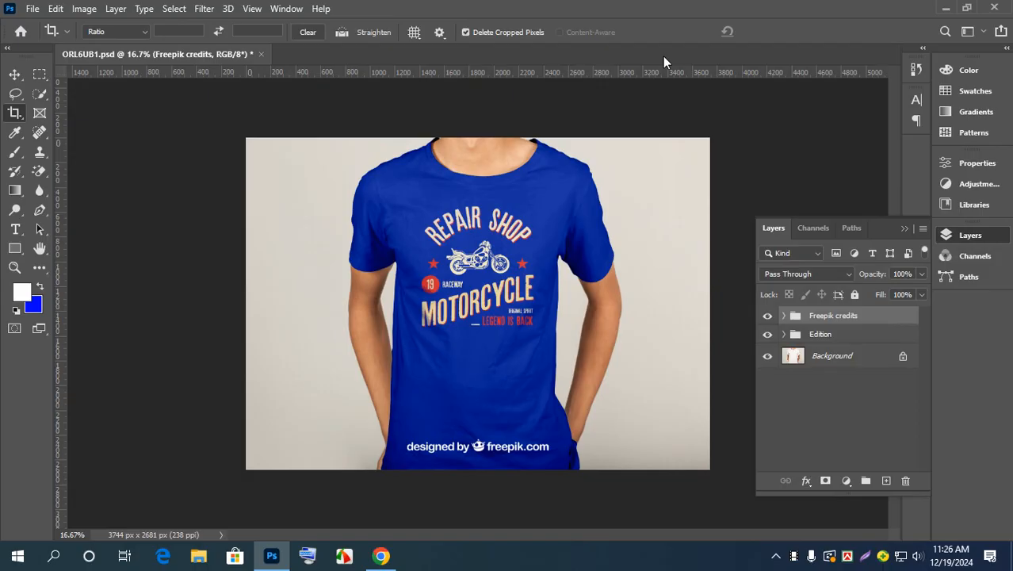
pyautogui.hotkey('ctrl', 's')
pyautogui.click(22, 74)
pyautogui.click(24, 73)
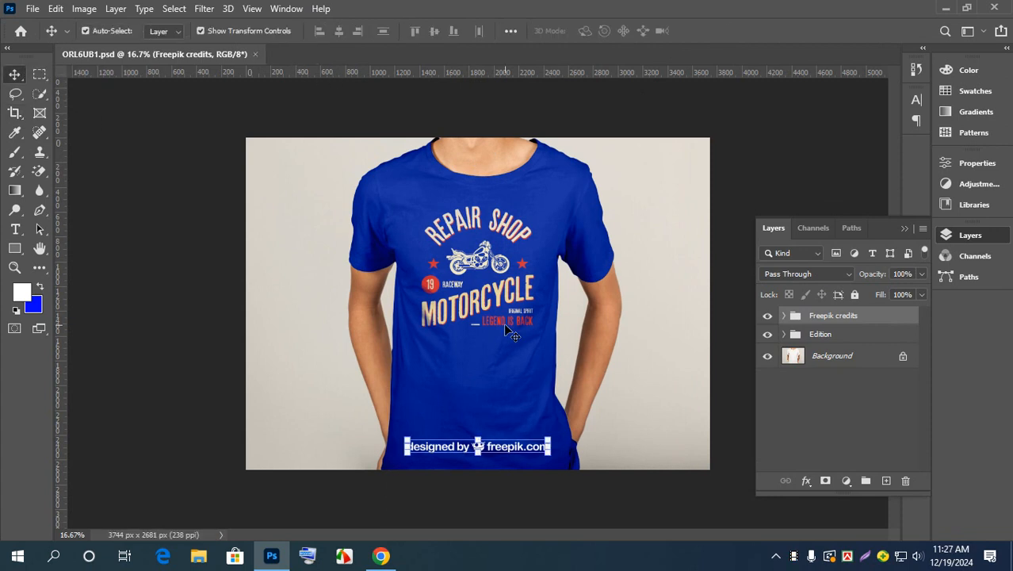
pyautogui.press('Delete')
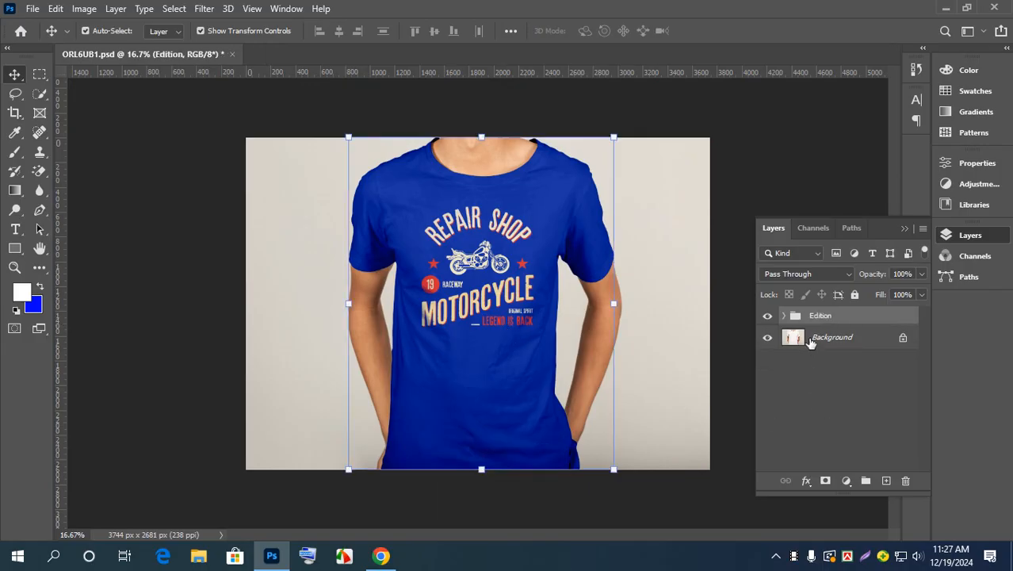
# Step: Expand the Edition and Tshirt groups and toggle the design layer's visibility off and on to check it
pyautogui.click(784, 316)
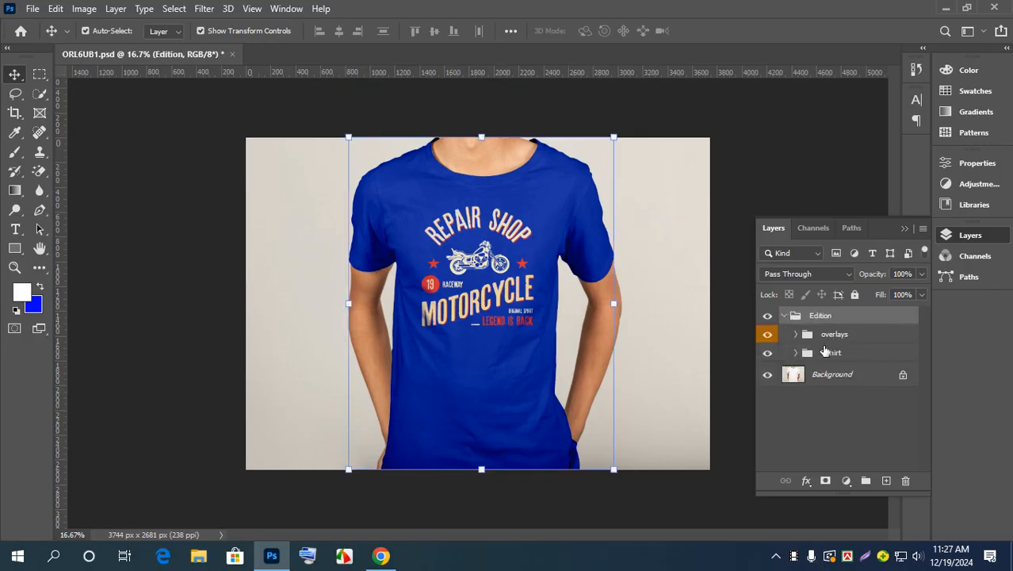
pyautogui.click(797, 353)
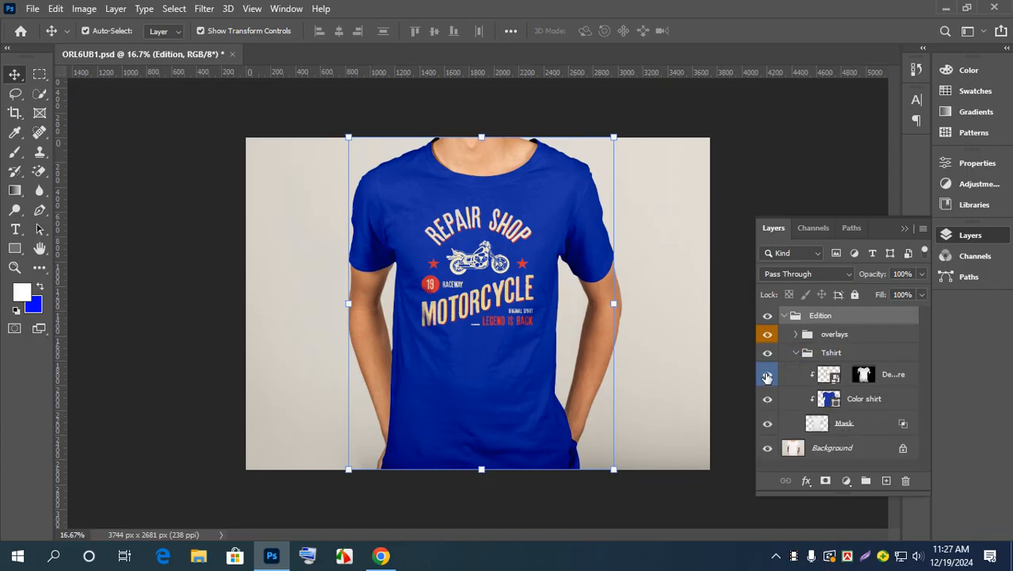
pyautogui.click(767, 375)
pyautogui.click(767, 375)
# Step: Change the fill of the Color shirt layer to dark navy, hex 151d4c
pyautogui.doubleClick(829, 399)
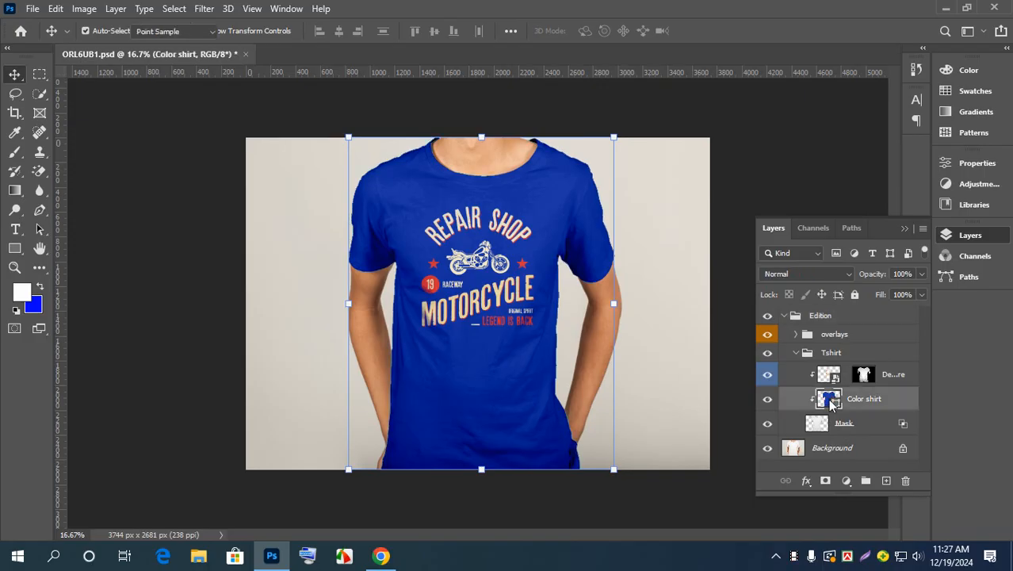
pyautogui.moveTo(791, 297); pyautogui.dragTo(796, 309)
pyautogui.click(772, 298)
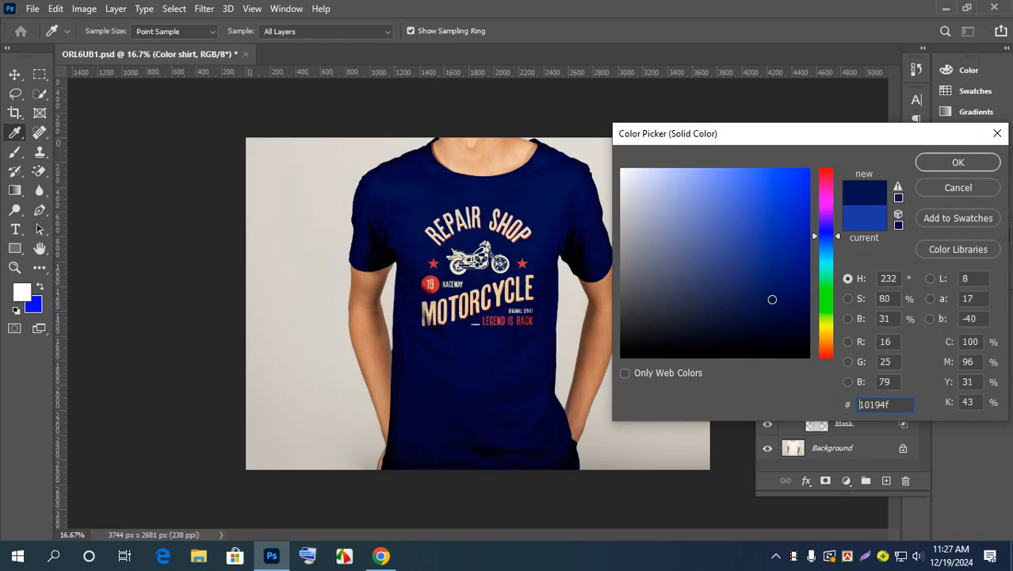
pyautogui.click(758, 299)
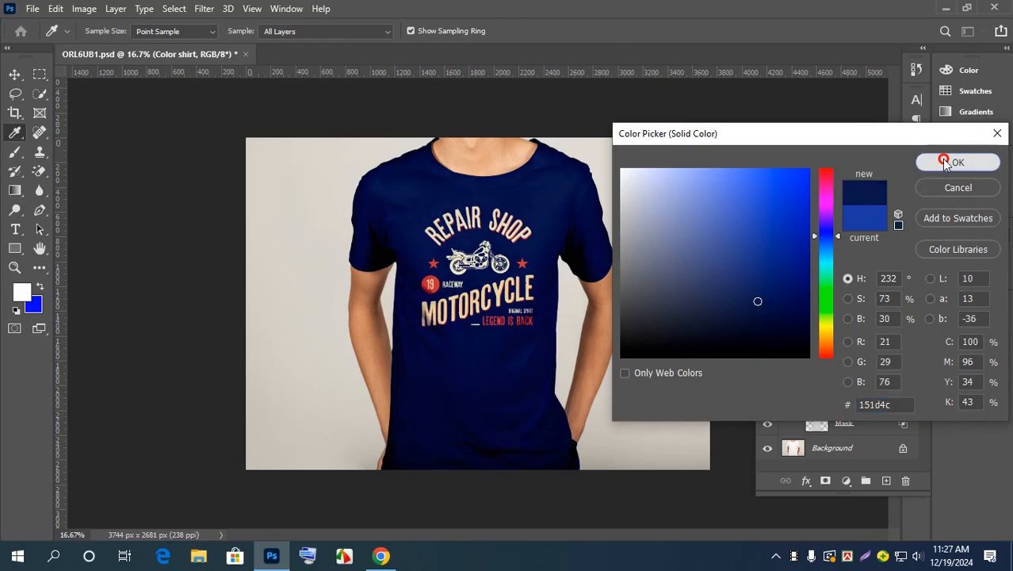
pyautogui.click(956, 162)
pyautogui.click(729, 341)
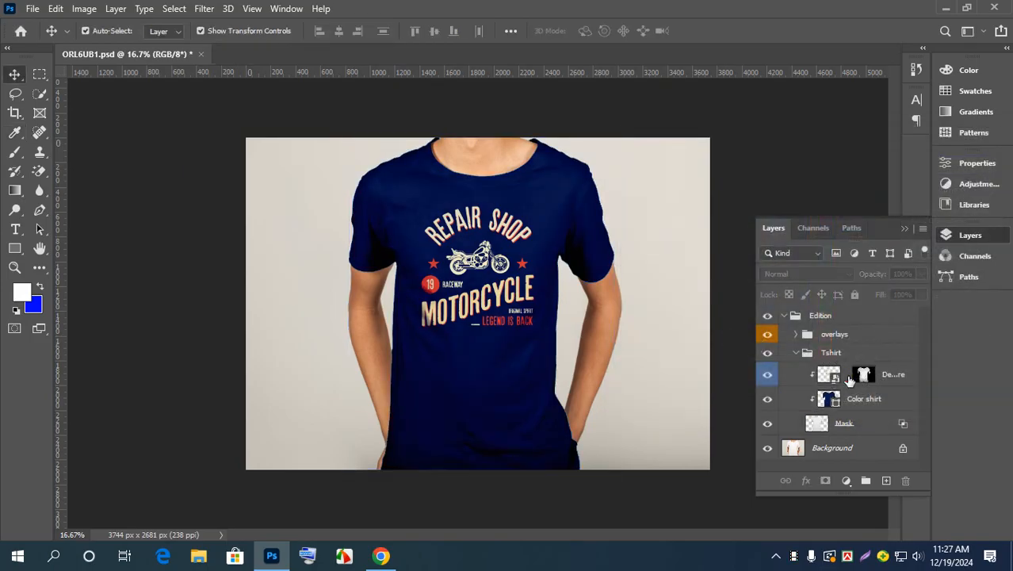
# Step: Switch to File Explorer and open the Hunting T-Shirt tutorial folder inside MY T-Shirt Design on Local Disk (D:)
pyautogui.click(946, 8)
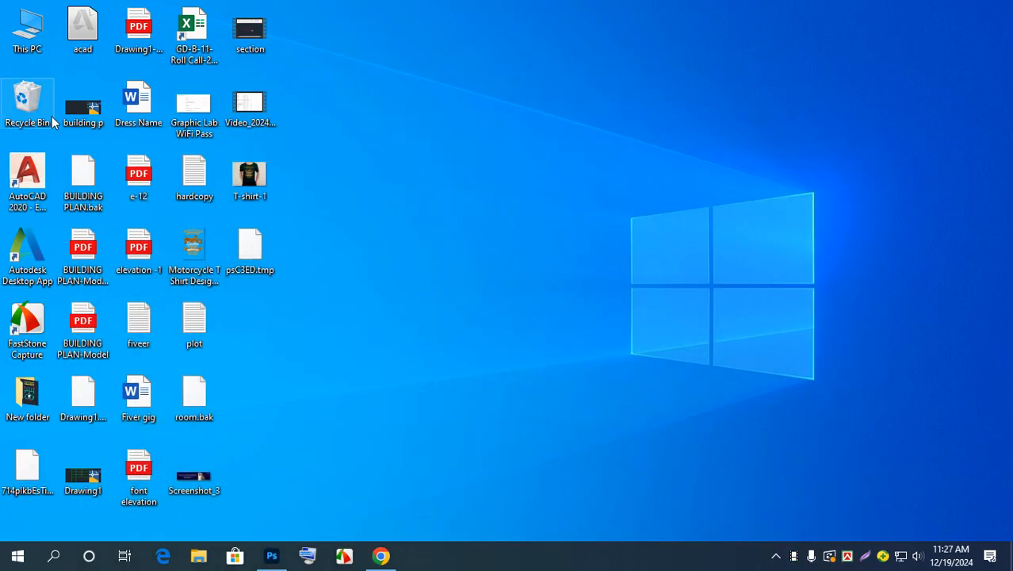
pyautogui.doubleClick(29, 30)
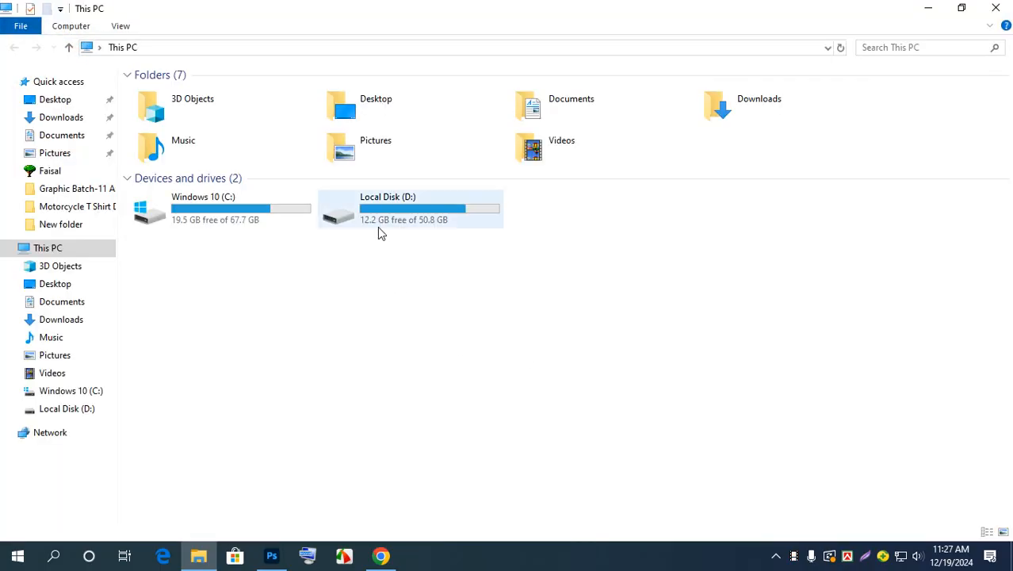
pyautogui.doubleClick(377, 206)
pyautogui.doubleClick(192, 298)
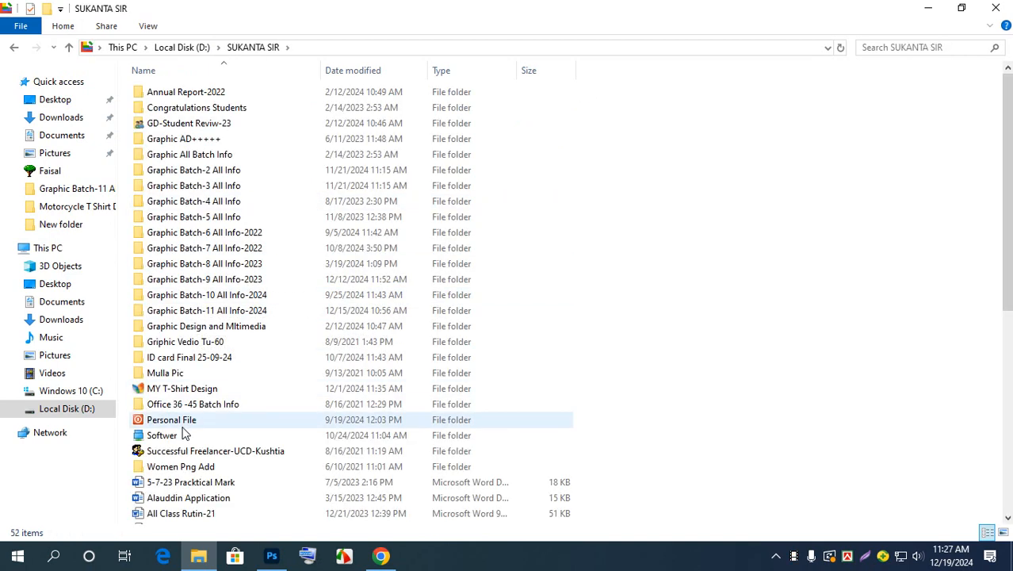
pyautogui.doubleClick(182, 390)
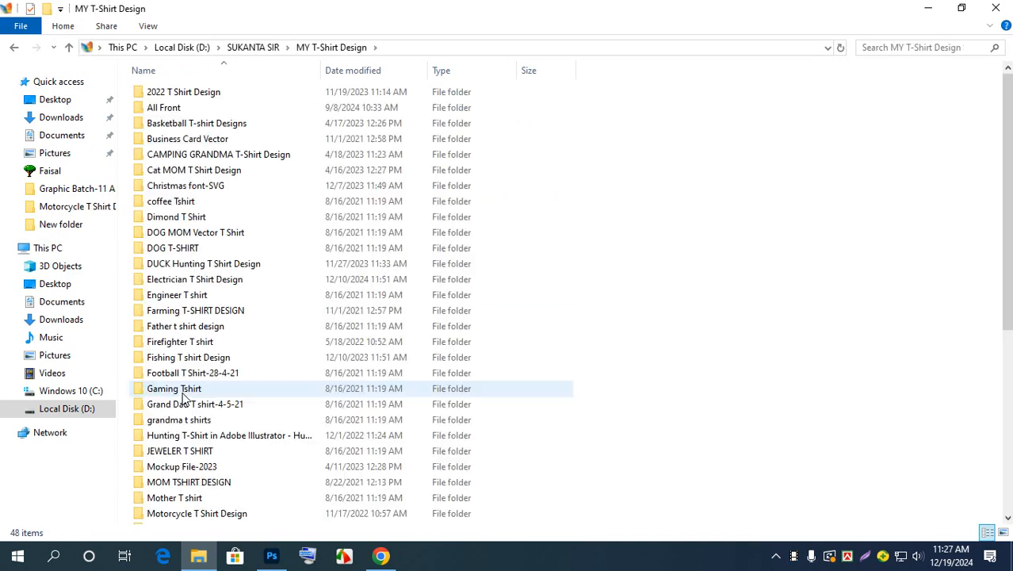
pyautogui.doubleClick(167, 436)
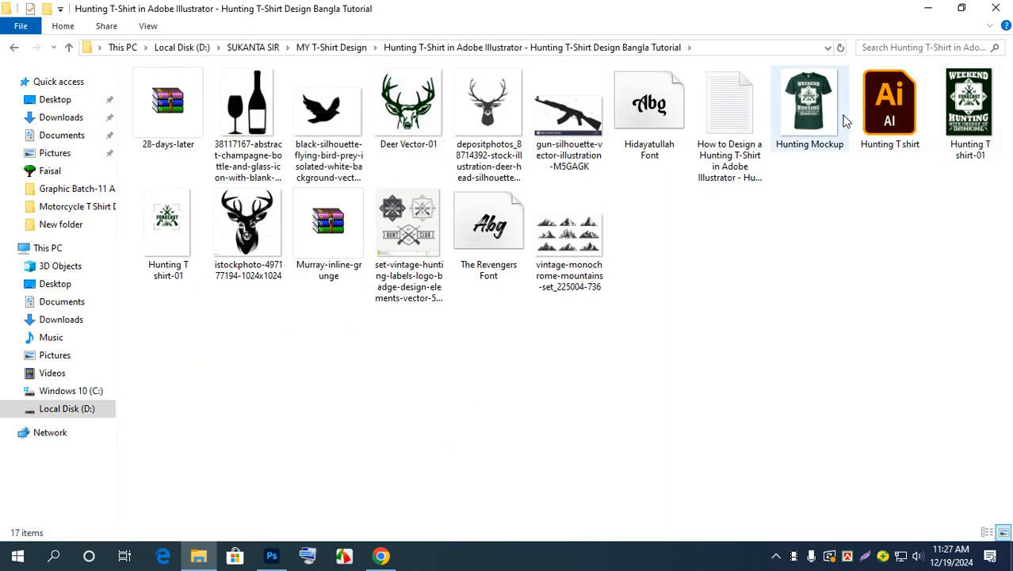
# Step: Copy the transparent Hunting T shirt-01 image with the FORECAST artwork onto the desktop
pyautogui.click(176, 218)
pyautogui.rightClick(176, 235)
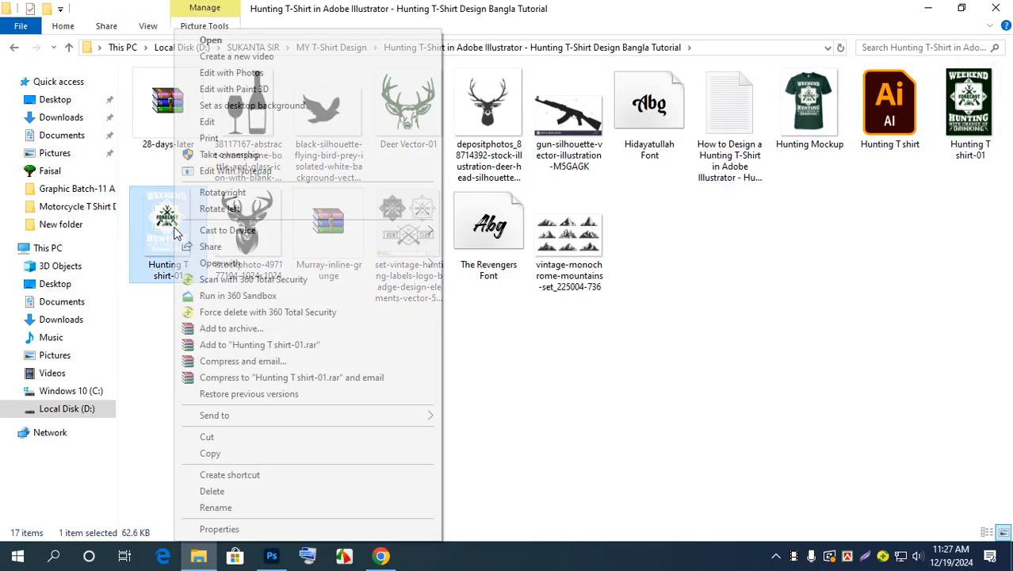
pyautogui.click(210, 453)
pyautogui.press('super+d')
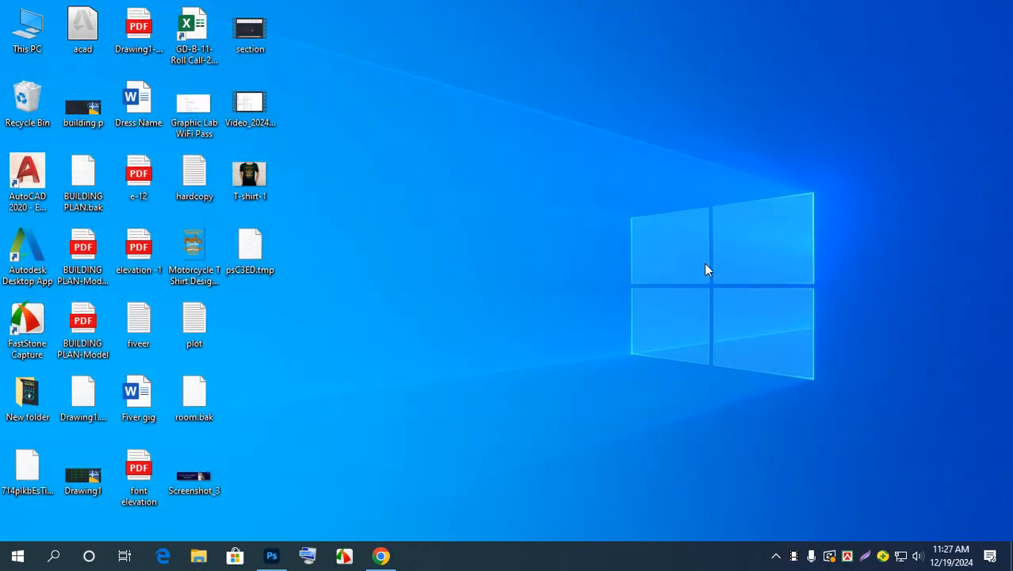
pyautogui.rightClick(563, 239)
pyautogui.click(575, 230)
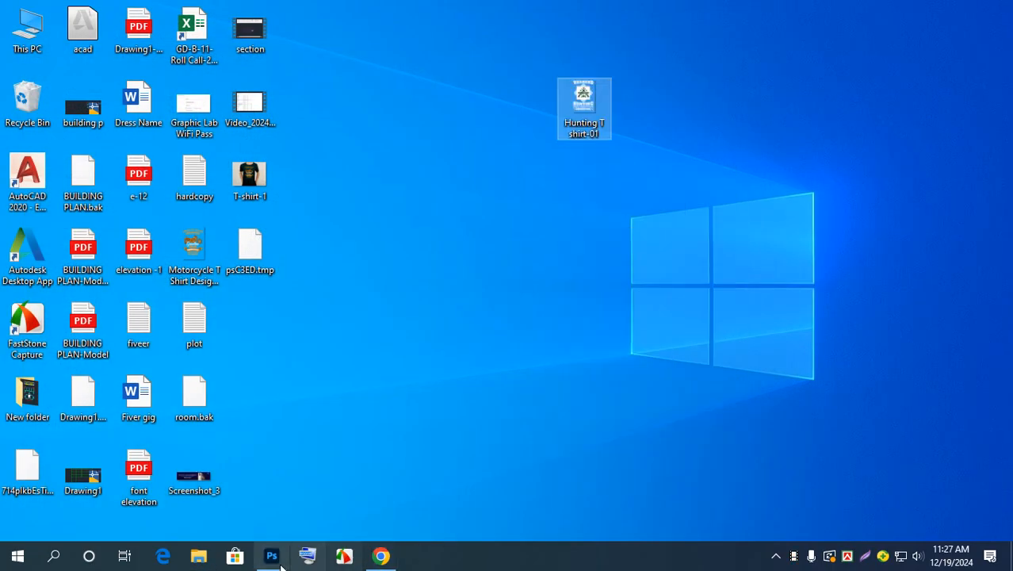
# Step: Switch back to Photoshop and open Hunting T shirt-01 from the desktop
pyautogui.click(271, 556)
pyautogui.click(36, 10)
pyautogui.click(59, 49)
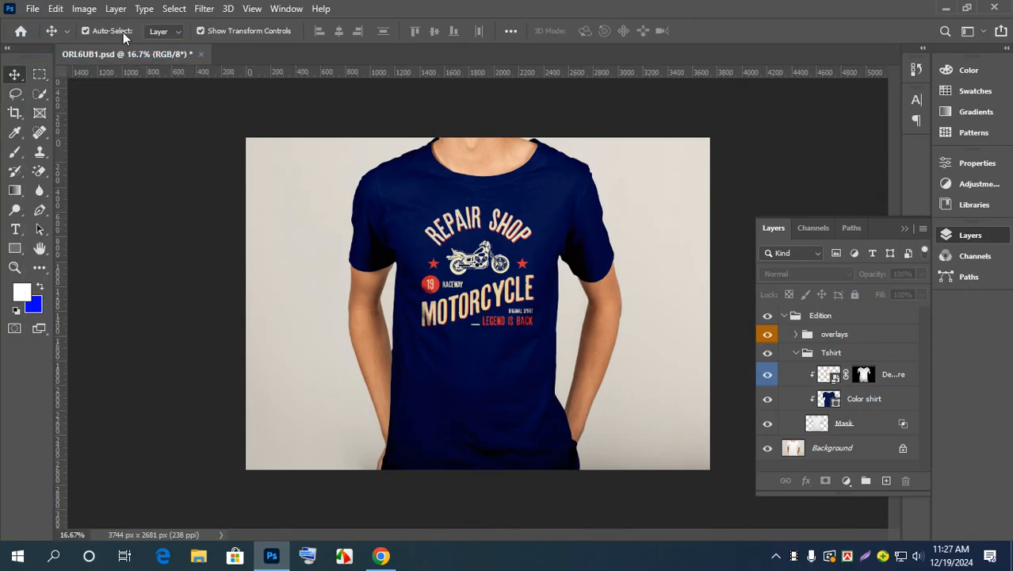
pyautogui.click(32, 8)
pyautogui.click(41, 36)
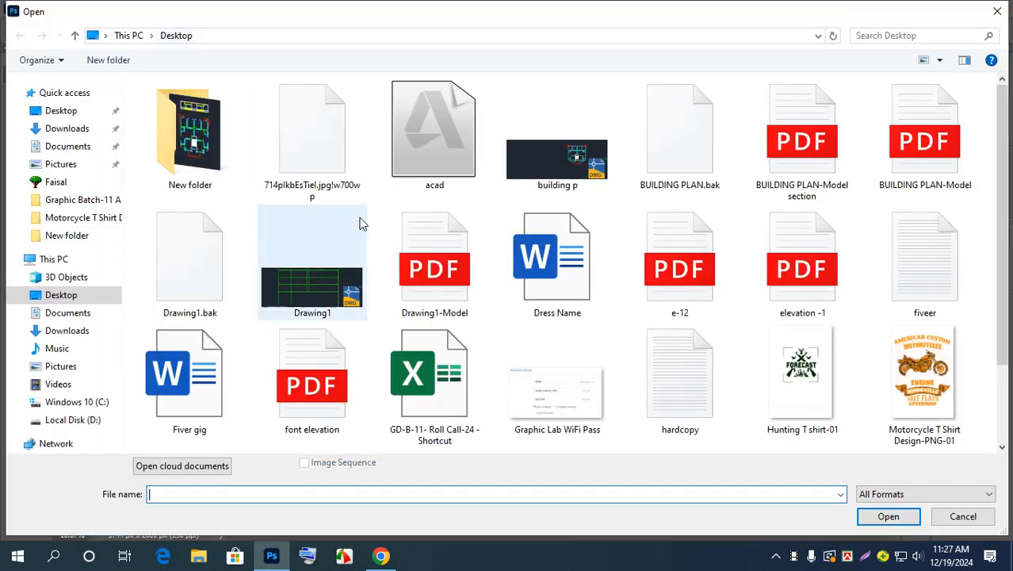
pyautogui.scroll(-3, 482, 262)
pyautogui.click(795, 269)
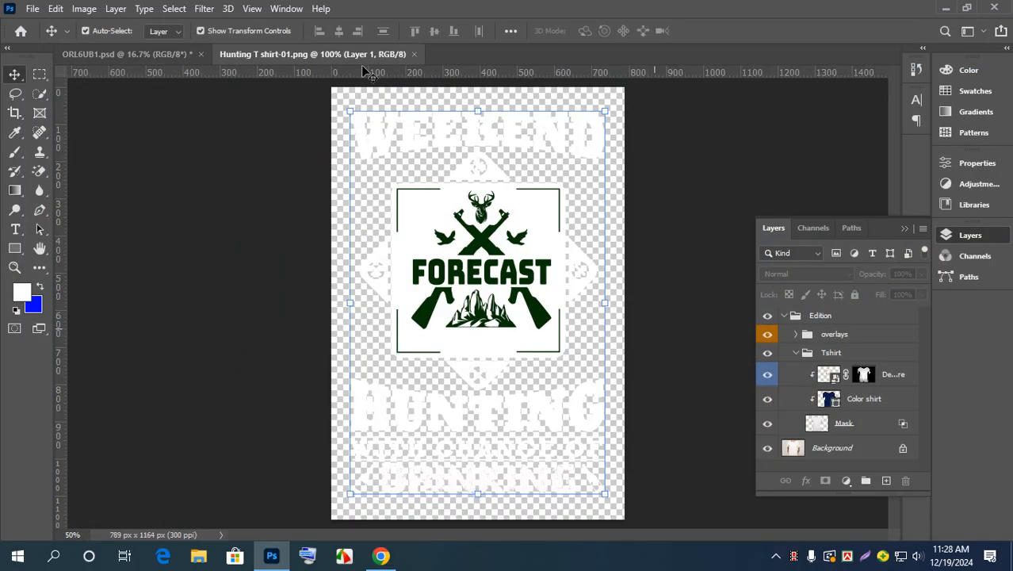
# Step: Float the Hunting T shirt-01 document in its own window beside the shirt mockup
pyautogui.click(353, 56)
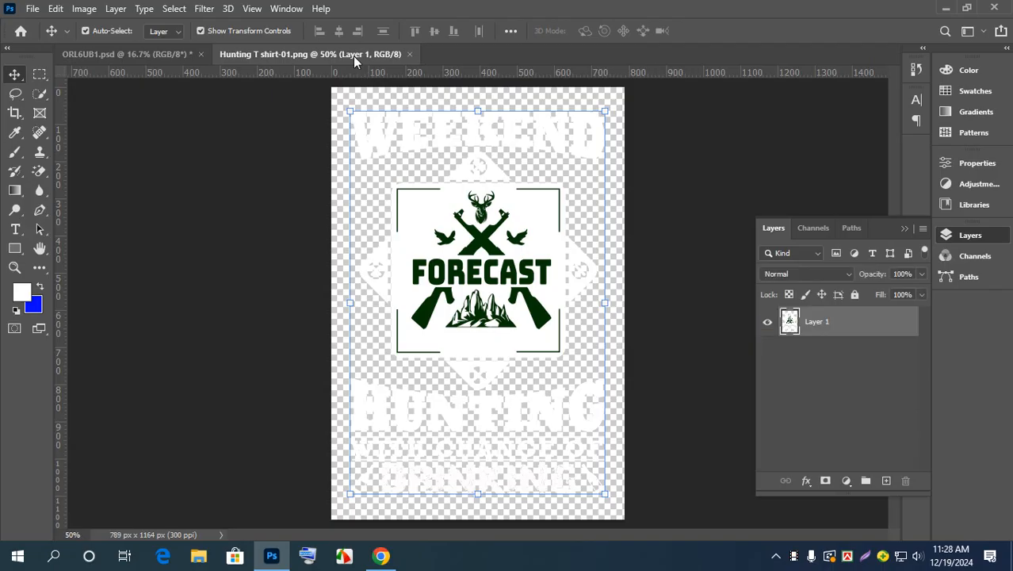
pyautogui.moveTo(353, 56); pyautogui.dragTo(400, 176)
pyautogui.moveTo(464, 189); pyautogui.dragTo(288, 153)
pyautogui.click(477, 263)
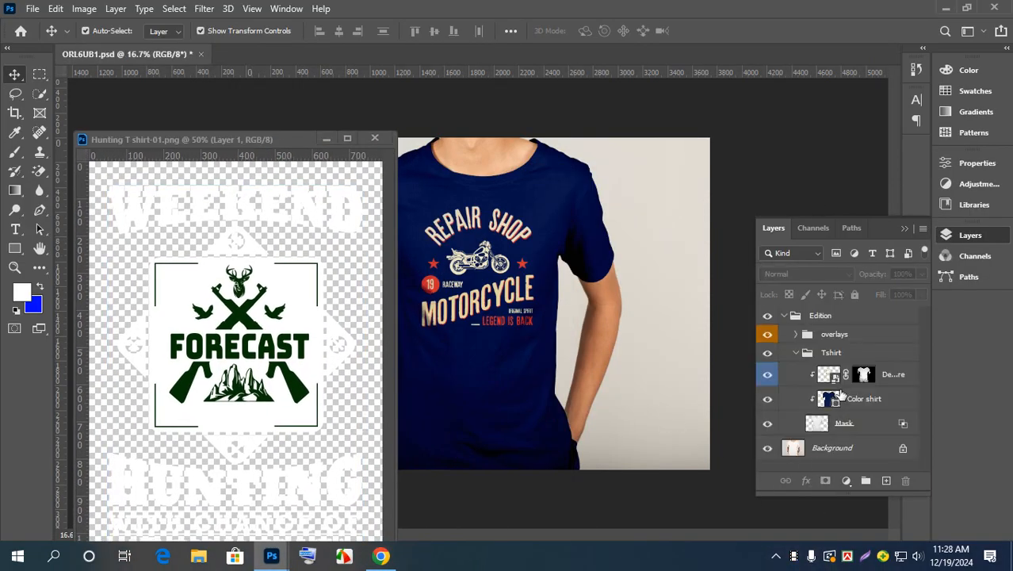
# Step: Open the mockup's design smart object and delete the motorcycle artwork layer from it
pyautogui.doubleClick(819, 374)
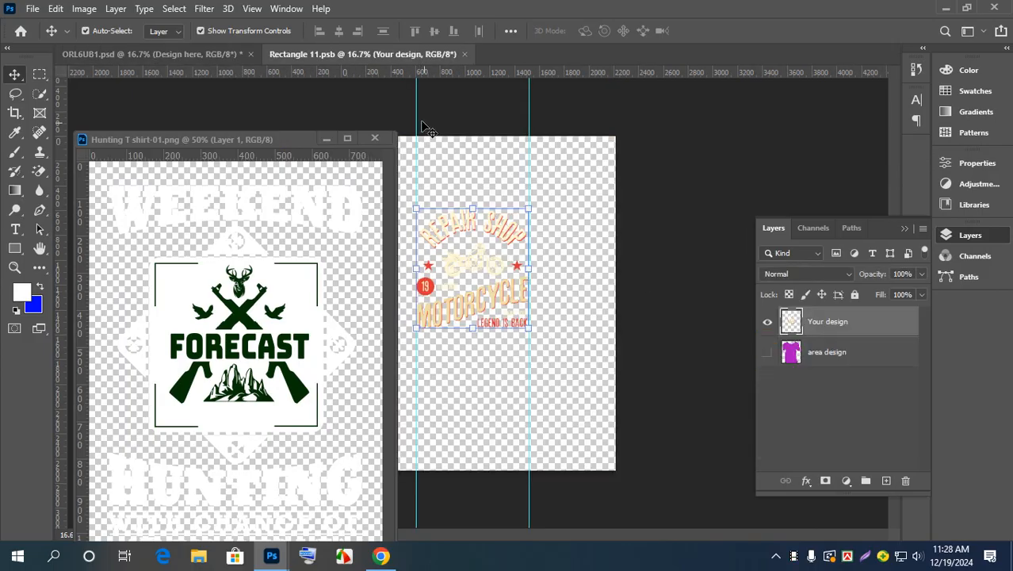
pyautogui.click(489, 230)
pyautogui.press('Delete')
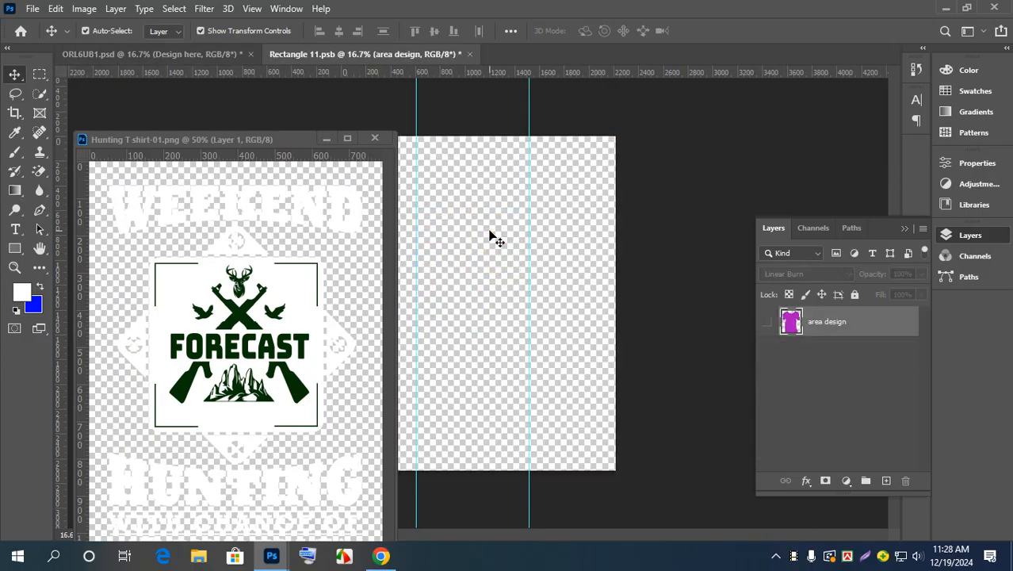
# Step: Copy the hunting artwork into the smart object document and close the Hunting T shirt-01 source file
pyautogui.click(308, 301)
pyautogui.moveTo(301, 287); pyautogui.dragTo(469, 286)
pyautogui.click(411, 243)
pyautogui.click(558, 242)
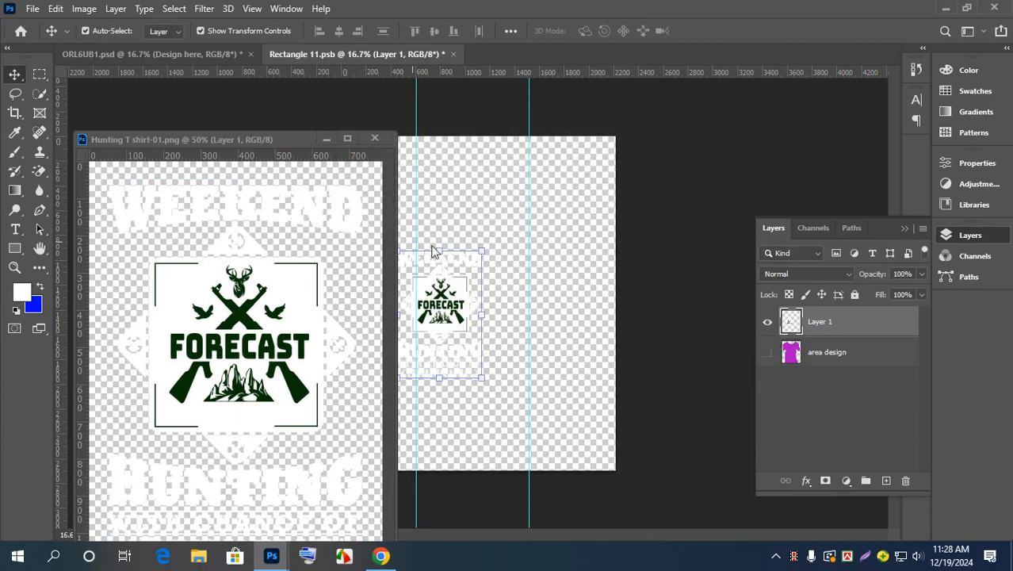
pyautogui.click(374, 138)
# Step: Enlarge the hunting artwork to about 137% and position it between the two vertical guides
pyautogui.moveTo(478, 263); pyautogui.dragTo(487, 212)
pyautogui.moveTo(506, 331); pyautogui.dragTo(537, 379)
pyautogui.moveTo(496, 305); pyautogui.dragTo(488, 292)
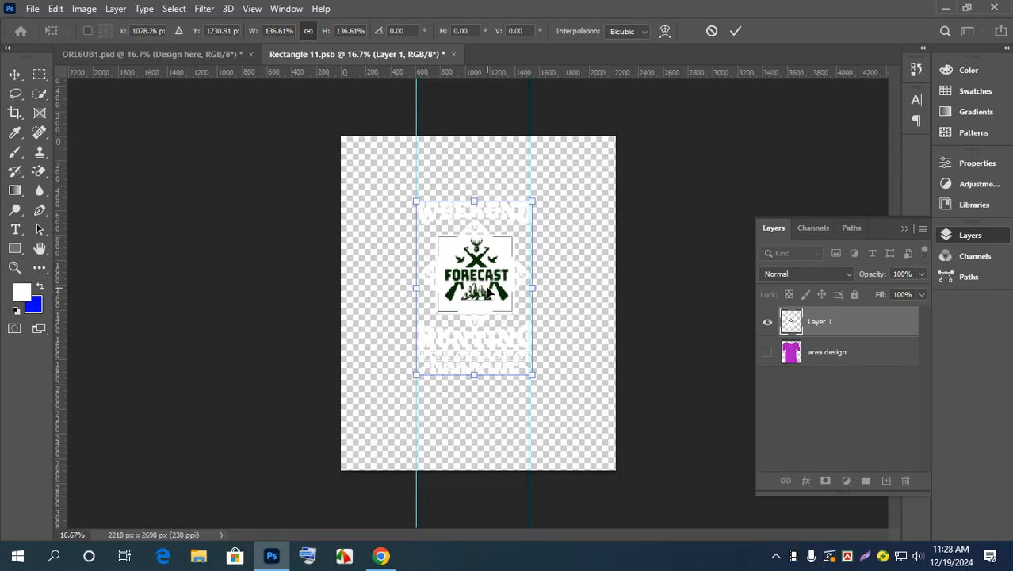
pyautogui.press('Left')
pyautogui.press('Left')
pyautogui.press('Left')
pyautogui.press('Left')
pyautogui.press('Left')
pyautogui.press('Left')
pyautogui.press('Left')
pyautogui.press('Left')
pyautogui.press('Left')
pyautogui.press('Left')
pyautogui.press('Left')
pyautogui.press('Left')
pyautogui.press('Left')
pyautogui.press('Left')
pyautogui.press('Left')
pyautogui.press('Left')
pyautogui.press('Left')
pyautogui.press('Left')
pyautogui.press('Left')
pyautogui.press('Left')
pyautogui.press('Right')
pyautogui.press('Right')
pyautogui.press('Right')
pyautogui.press('Right')
pyautogui.press('Right')
pyautogui.press('Right')
pyautogui.press('Right')
pyautogui.press('Right')
pyautogui.press('Right')
pyautogui.press('Right')
pyautogui.press('Right')
pyautogui.press('Right')
pyautogui.click(735, 31)
# Step: Float the smart object beside the mockup, save it to update the shirt, and minimize its window
pyautogui.moveTo(387, 55); pyautogui.dragTo(692, 127)
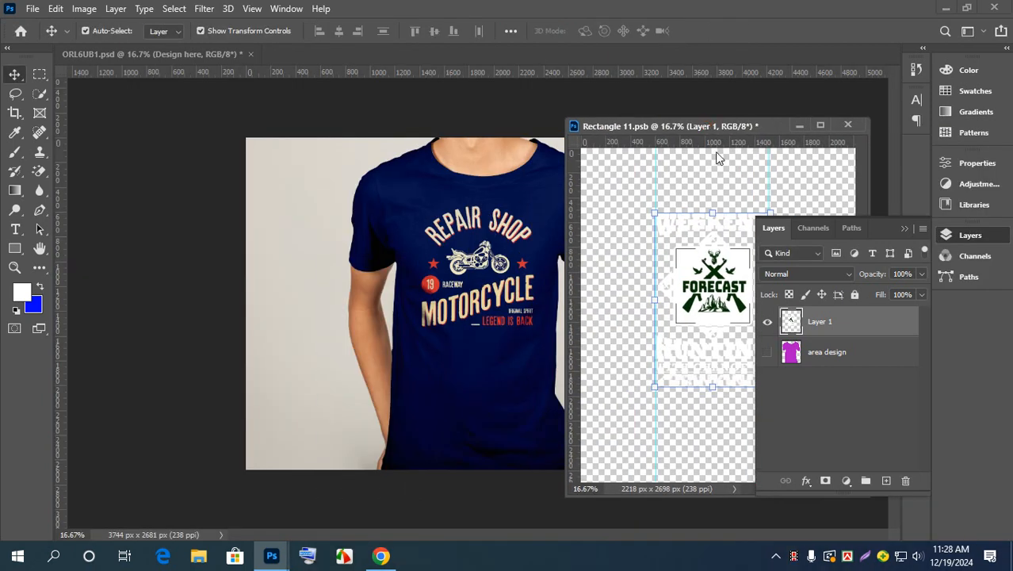
pyautogui.click(905, 227)
pyautogui.click(842, 229)
pyautogui.hotkey('ctrl', 's')
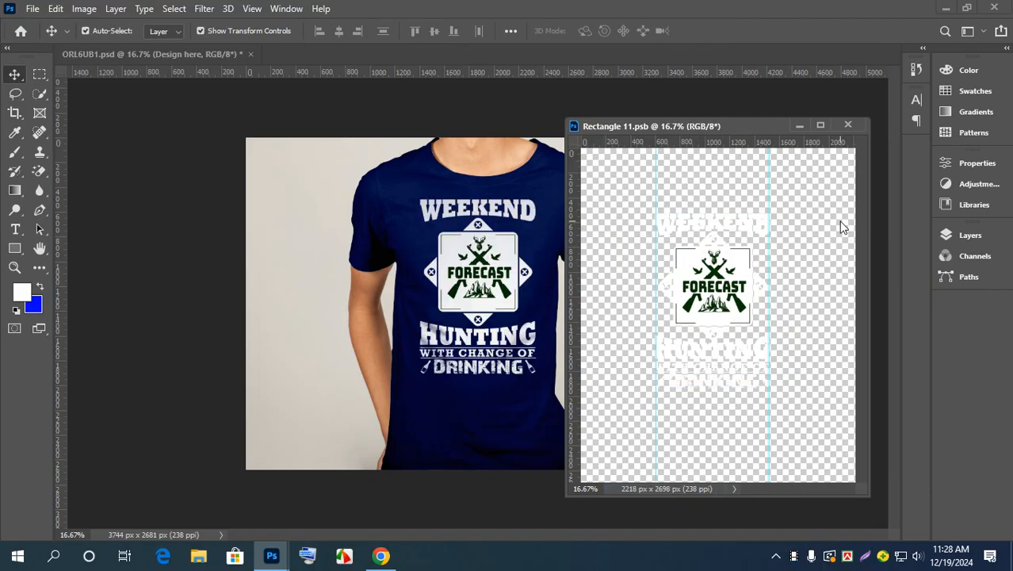
pyautogui.click(796, 121)
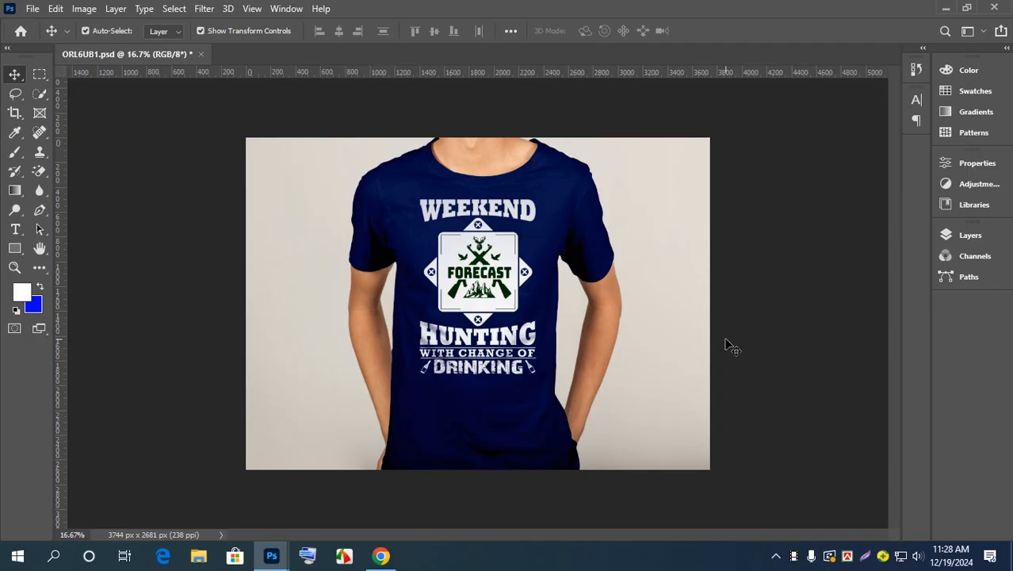
# Step: Save the ORL6UB1.psd mockup and close it
pyautogui.hotkey('ctrl', 's')
pyautogui.click(195, 55)
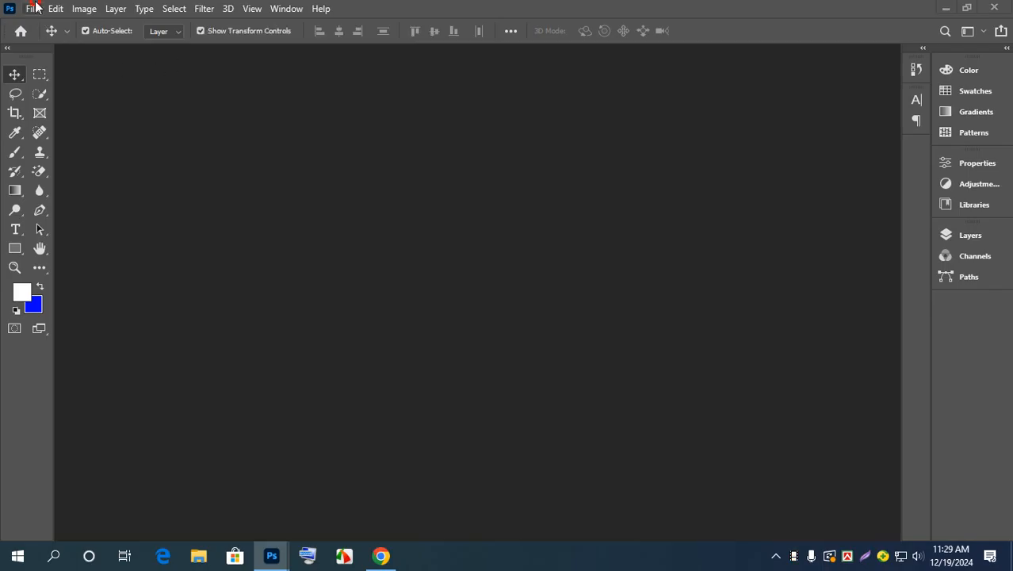
pyautogui.click(33, 9)
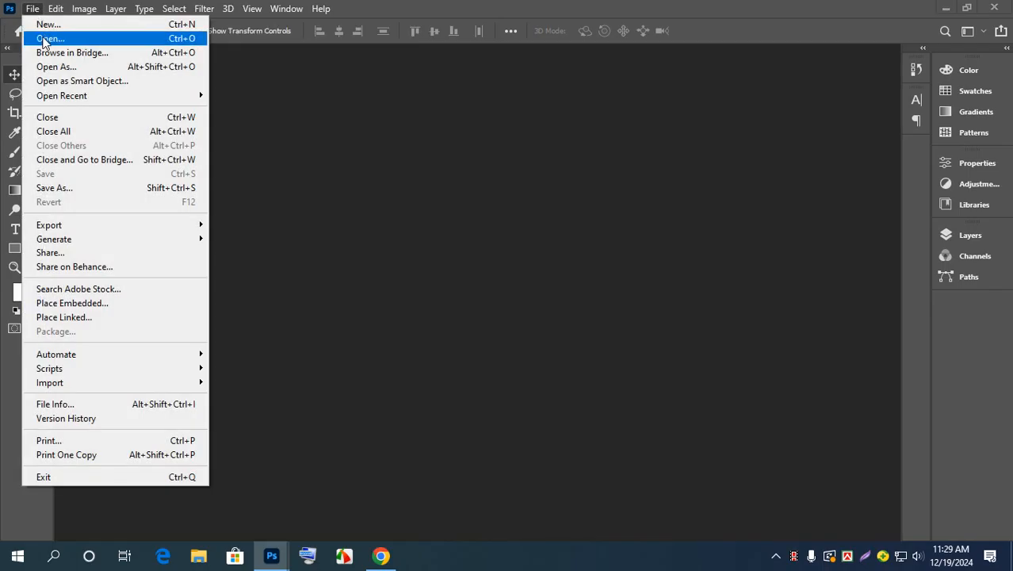
pyautogui.click(527, 136)
# Step: Reopen ORL6UB1 from the desktop to check the saved mockup, and close both Rectangle 11.psb and the mockup
pyautogui.click(945, 8)
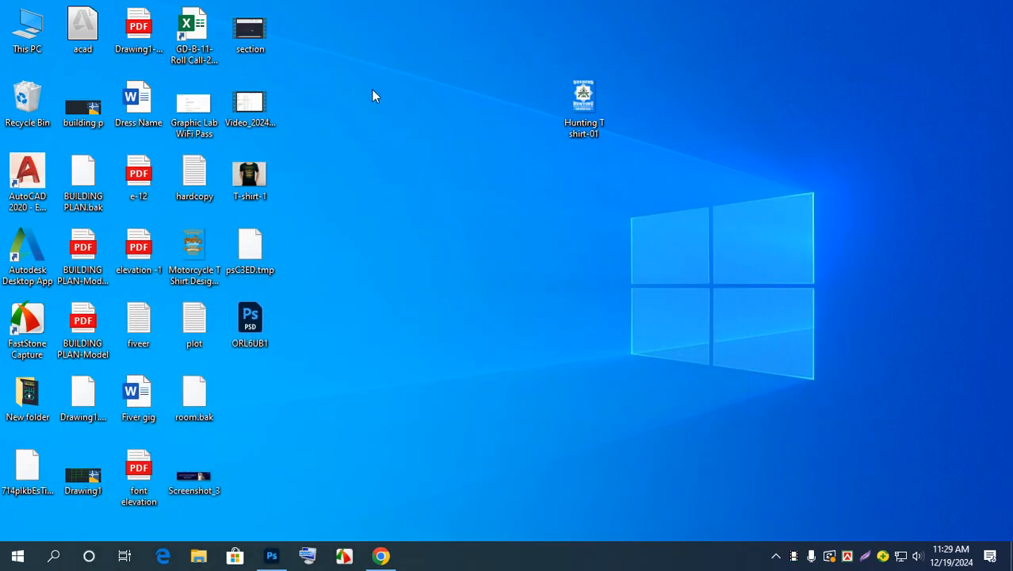
pyautogui.doubleClick(250, 323)
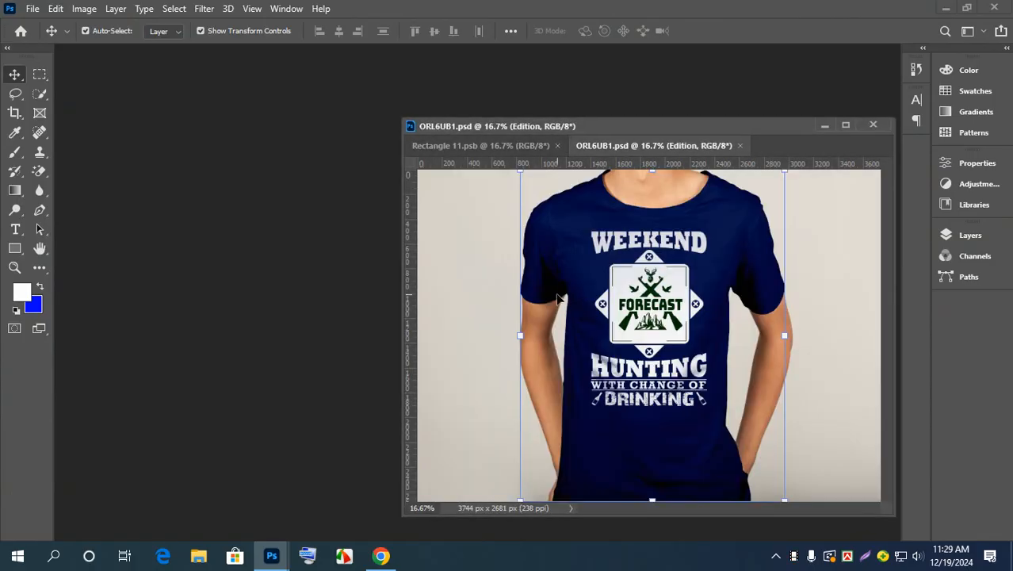
pyautogui.click(529, 147)
pyautogui.click(559, 145)
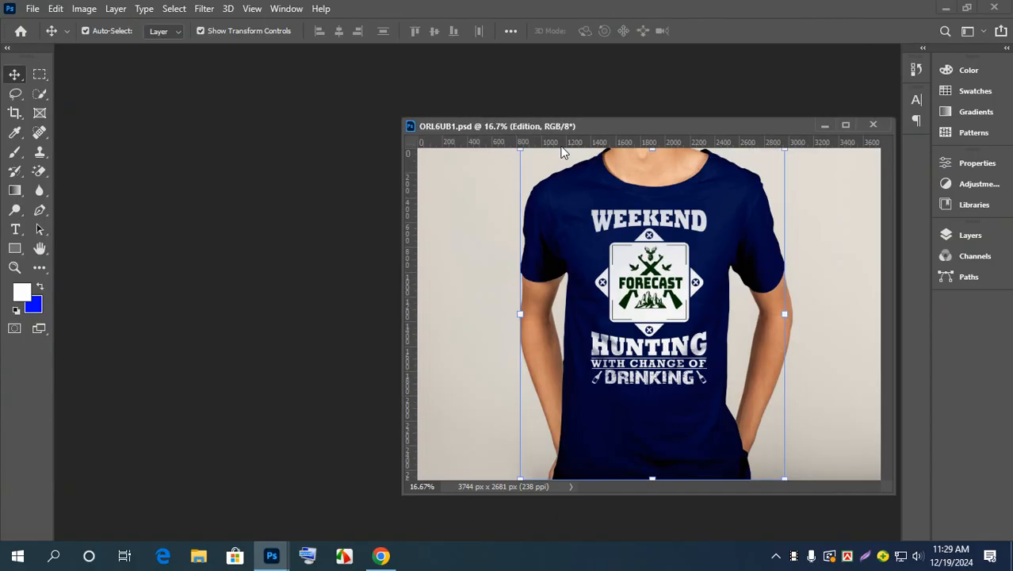
pyautogui.click(872, 125)
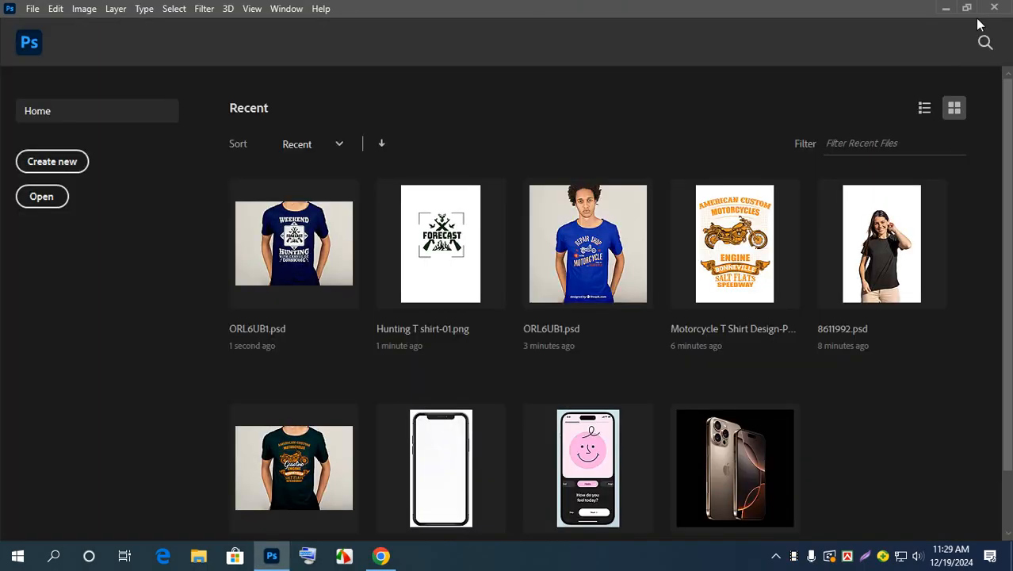
# Step: Minimize Photoshop, rename the ORL6UB1 PSD on the desktop to "T-Shirt Mockup", and refresh the desktop
pyautogui.click(946, 8)
pyautogui.rightClick(255, 333)
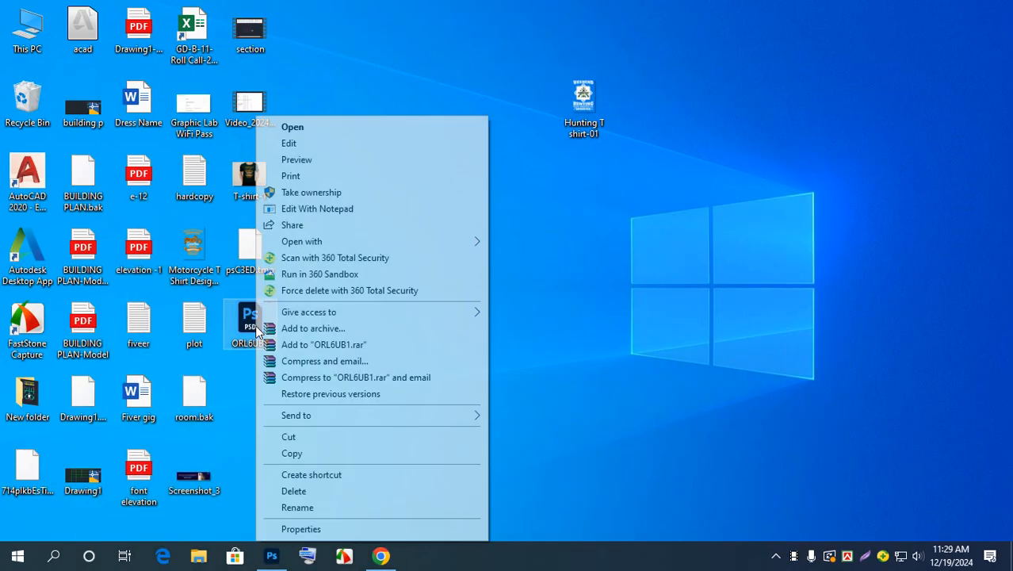
pyautogui.click(312, 511)
pyautogui.write('T-Shirt')
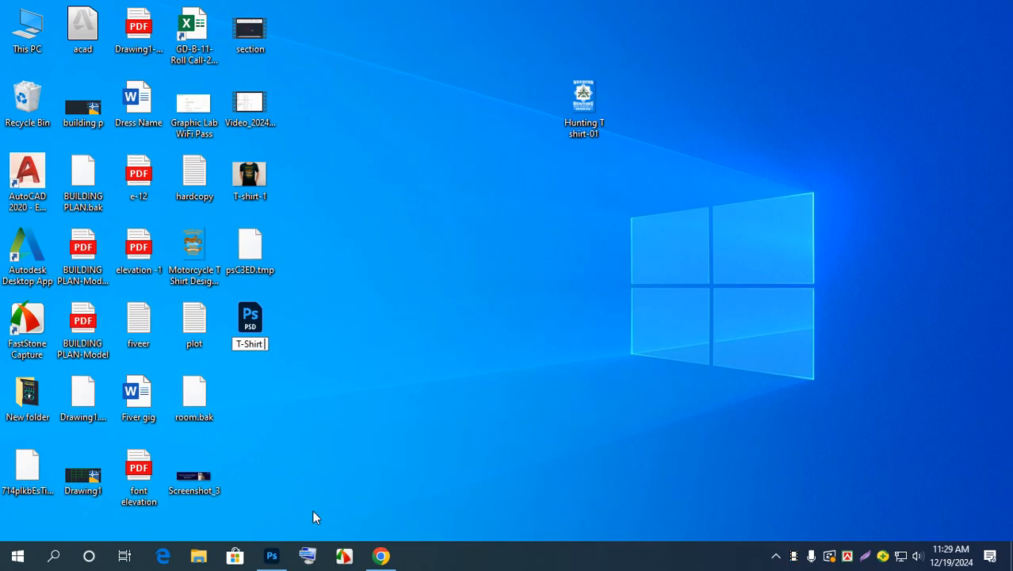
pyautogui.write(' Mockup')
pyautogui.press('Return')
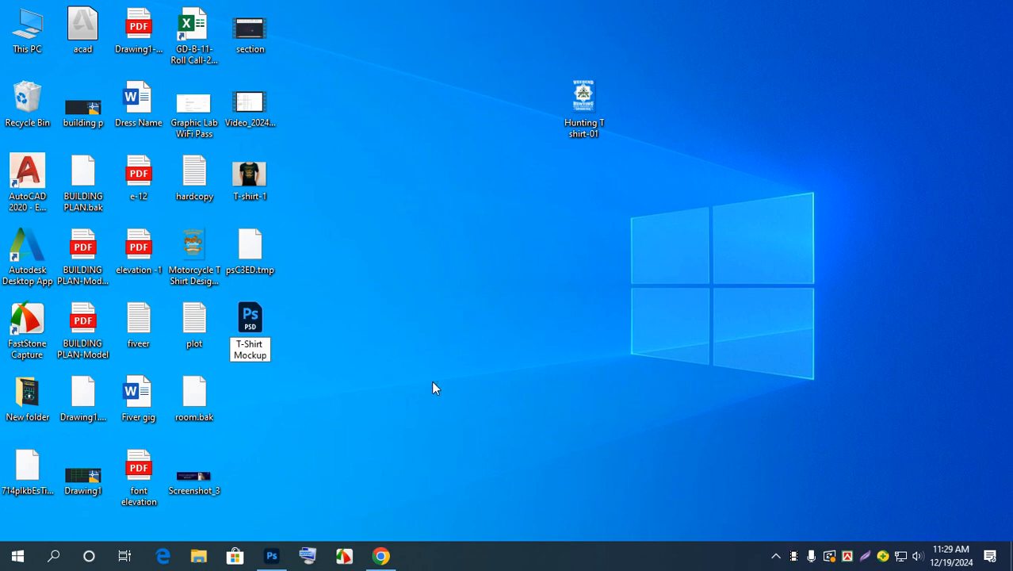
pyautogui.rightClick(405, 236)
pyautogui.click(448, 265)
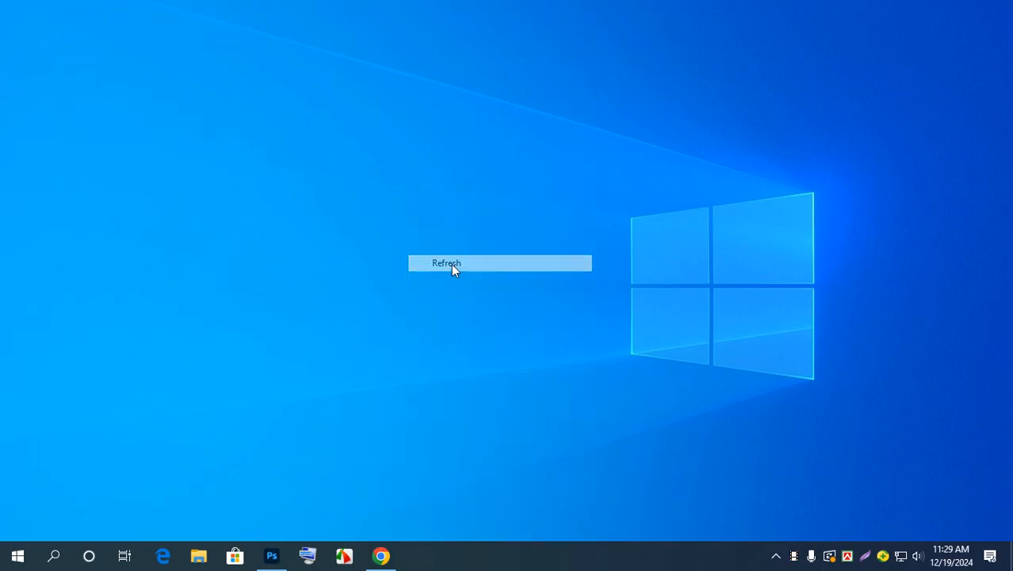
pyautogui.rightClick(470, 246)
pyautogui.click(469, 240)
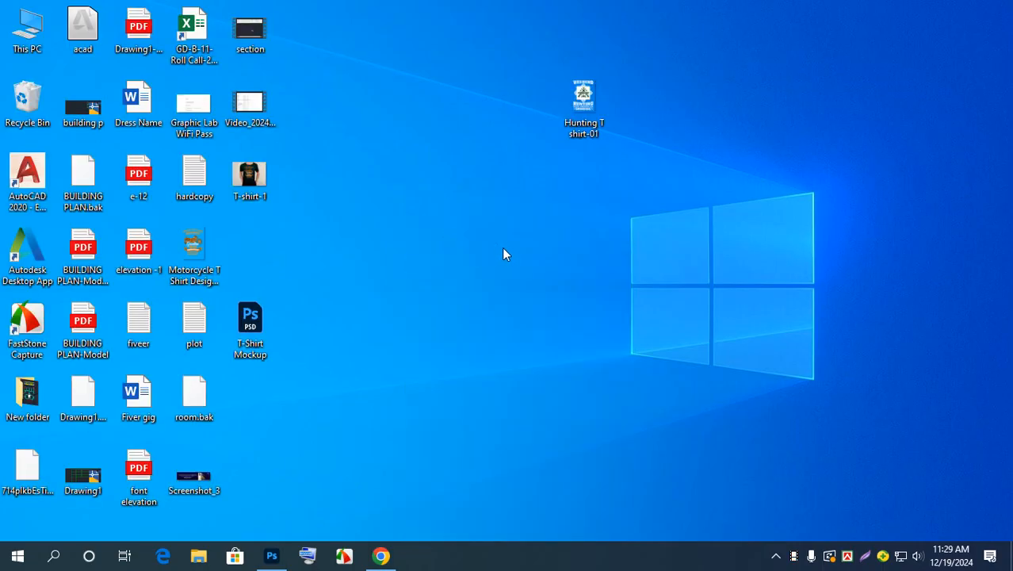
# Step: Switch to Chrome and look through the second page of Freepik's free PSD results for T-shirt mockups
pyautogui.click(380, 556)
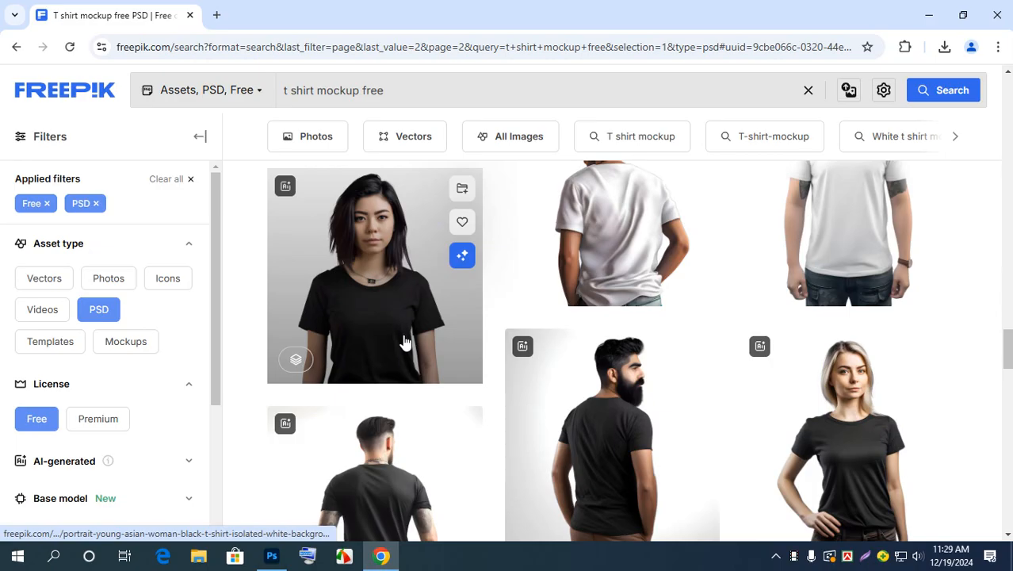
pyautogui.scroll(-5, 555, 333)
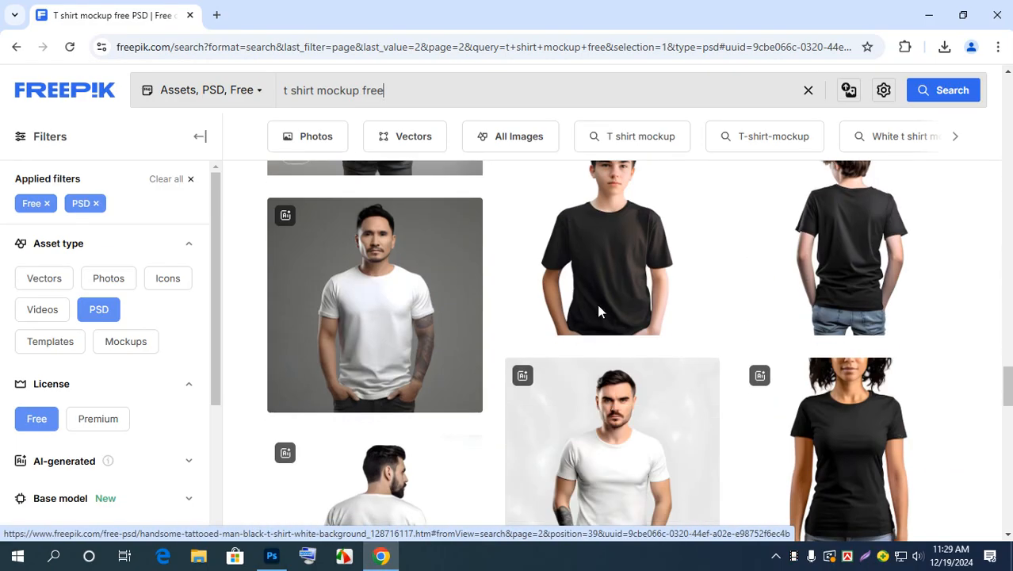
pyautogui.scroll(-8, 599, 310)
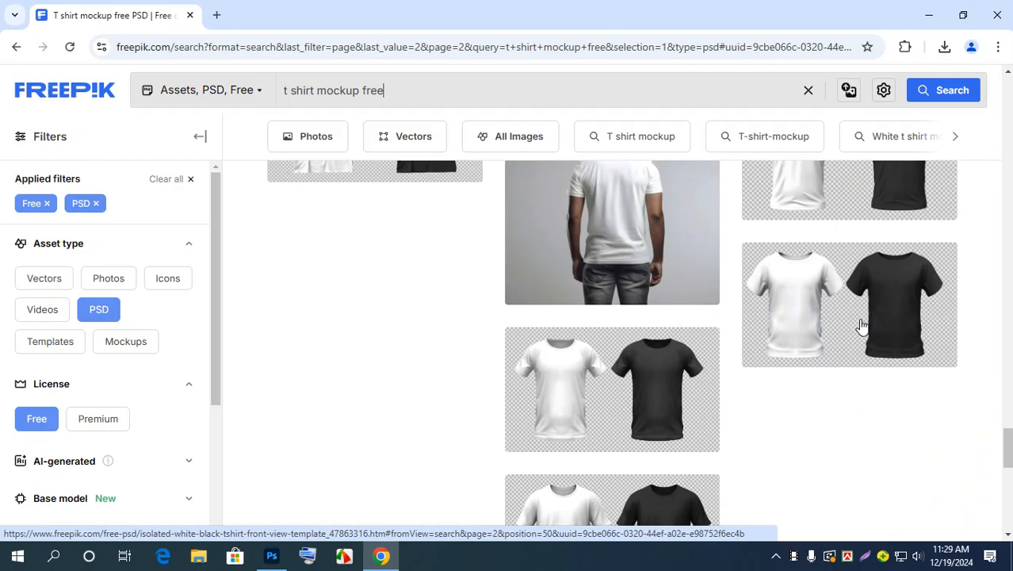
pyautogui.scroll(-5, 618, 307)
pyautogui.scroll(10, 619, 305)
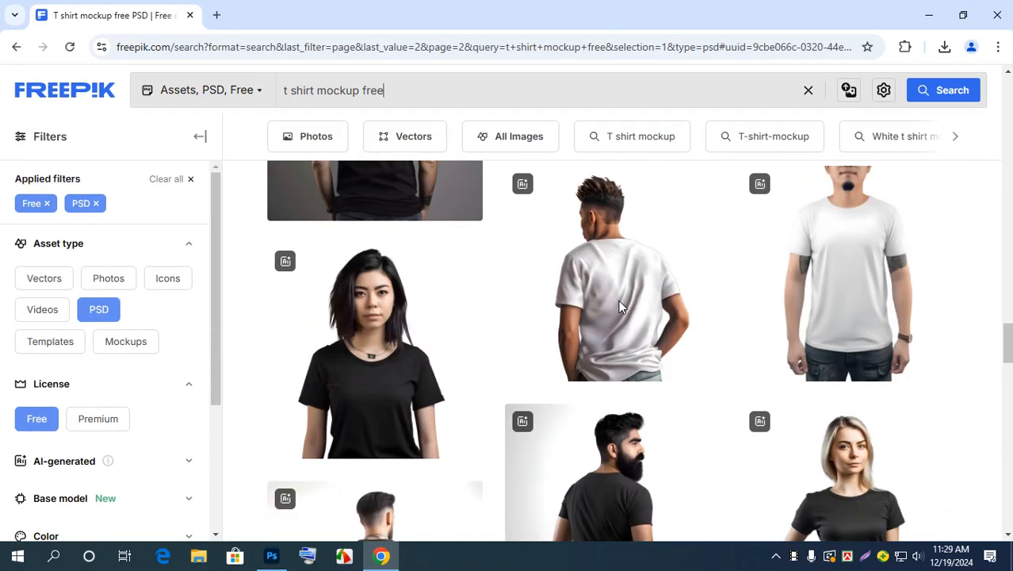
pyautogui.scroll(10, 618, 300)
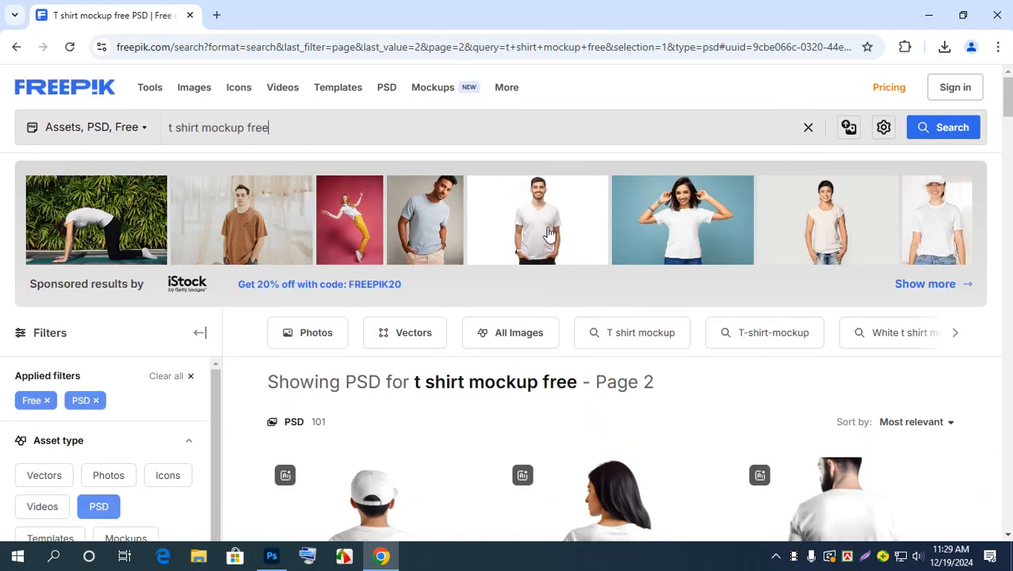
# Step: Shorten the Freepik search phrase to "t shirt mockup" and run the search
pyautogui.moveTo(245, 130); pyautogui.dragTo(387, 135)
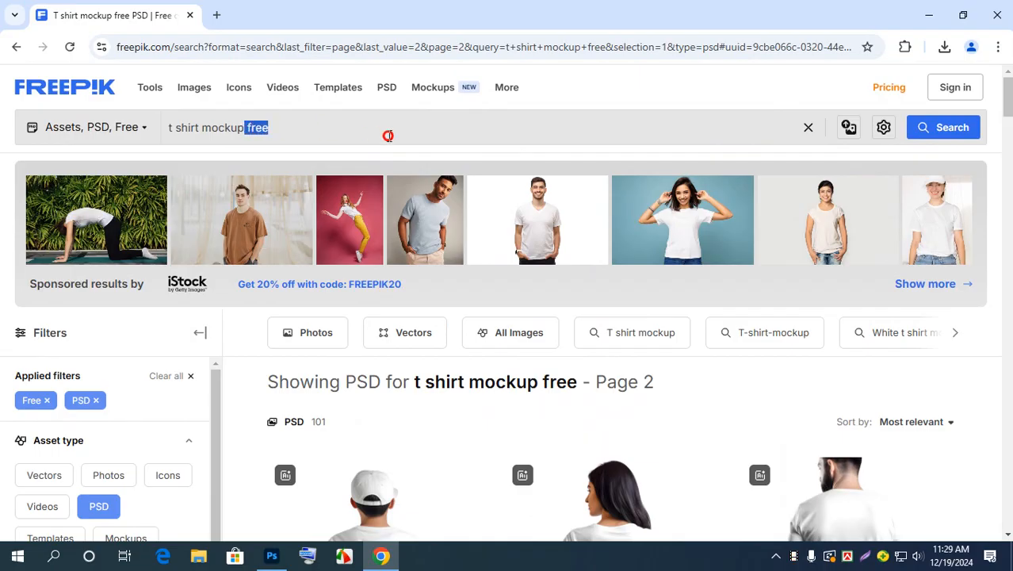
pyautogui.press('BackSpace')
pyautogui.press('Return')
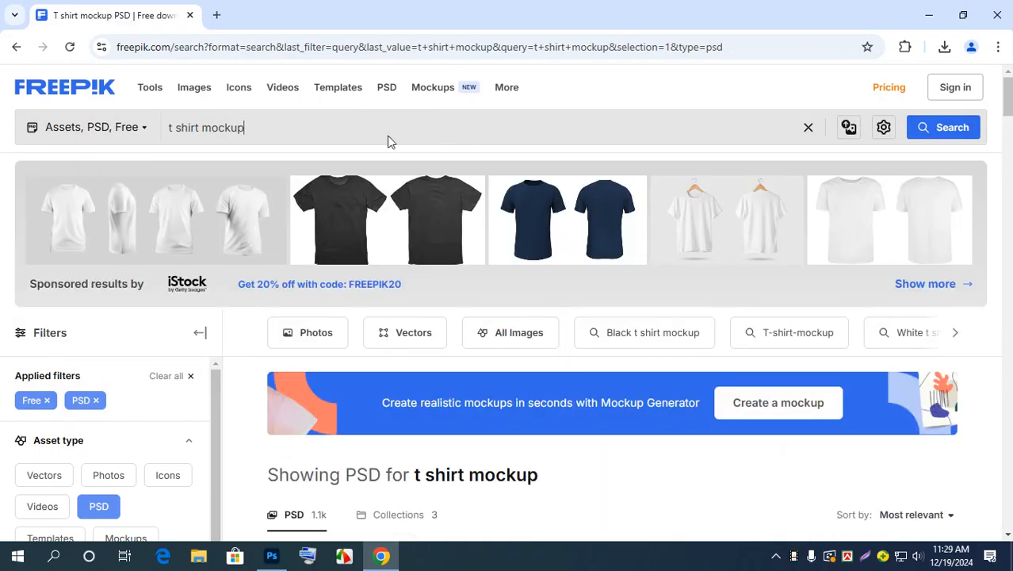
# Step: Examine the free PSD designs listed for "t shirt mockup" on Freepik
pyautogui.scroll(-4, 568, 203)
pyautogui.scroll(-5, 575, 210)
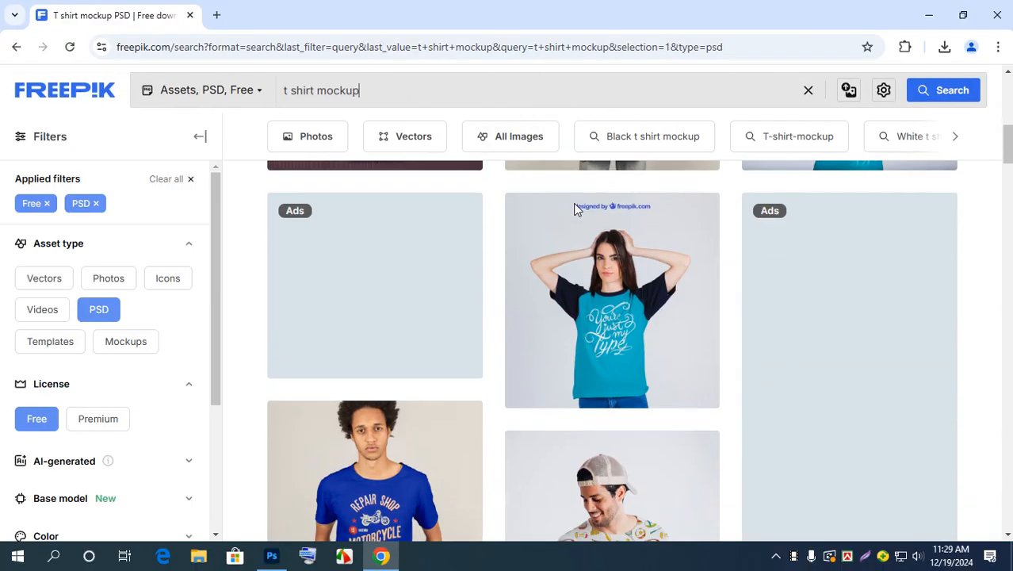
pyautogui.scroll(-5, 576, 210)
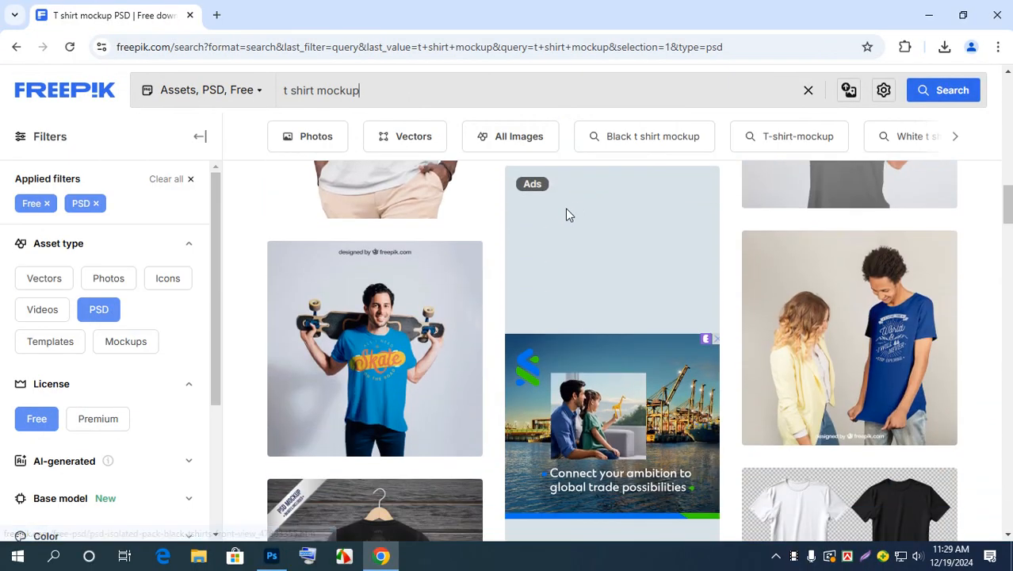
pyautogui.scroll(-1, 565, 210)
pyautogui.scroll(-5, 597, 268)
pyautogui.scroll(3, 597, 269)
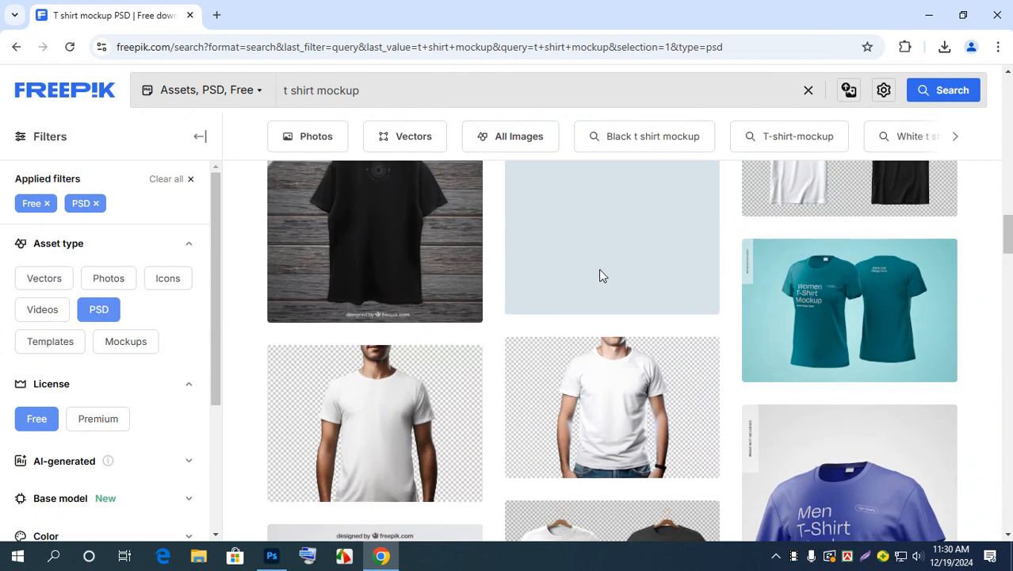
pyautogui.scroll(-5, 599, 267)
pyautogui.scroll(-5, 603, 272)
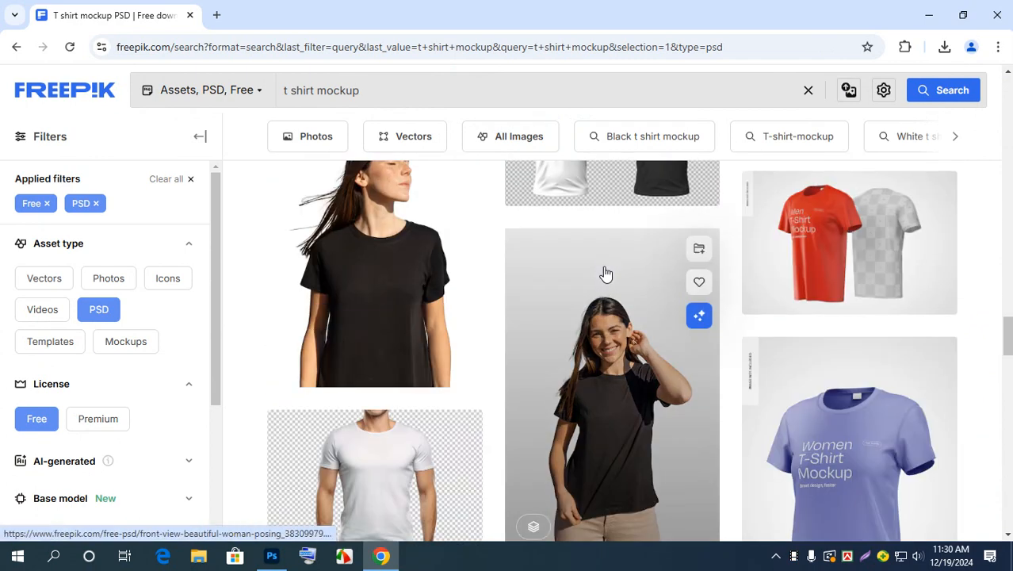
pyautogui.scroll(-3, 604, 273)
pyautogui.scroll(-8, 604, 280)
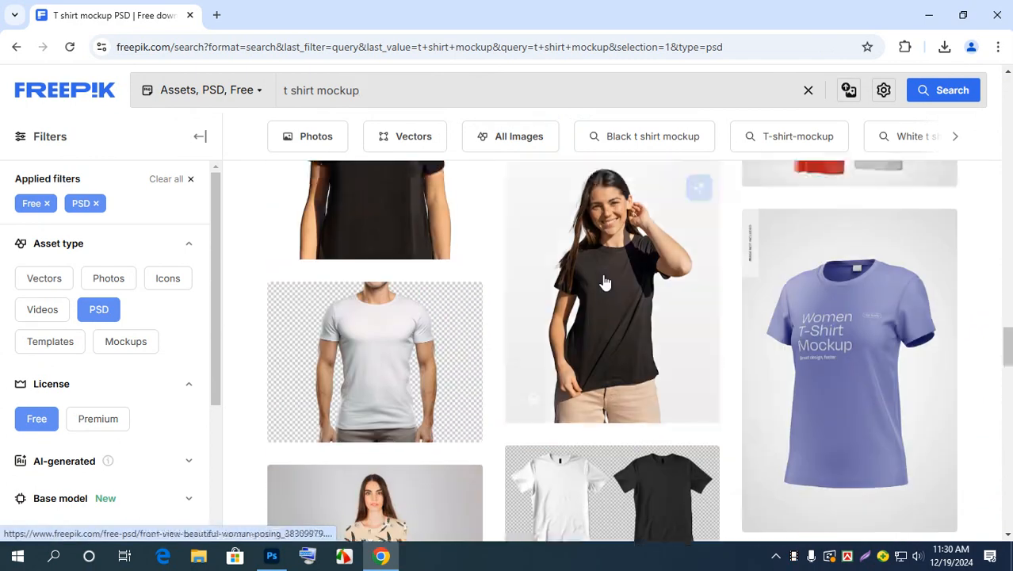
pyautogui.scroll(3, 604, 280)
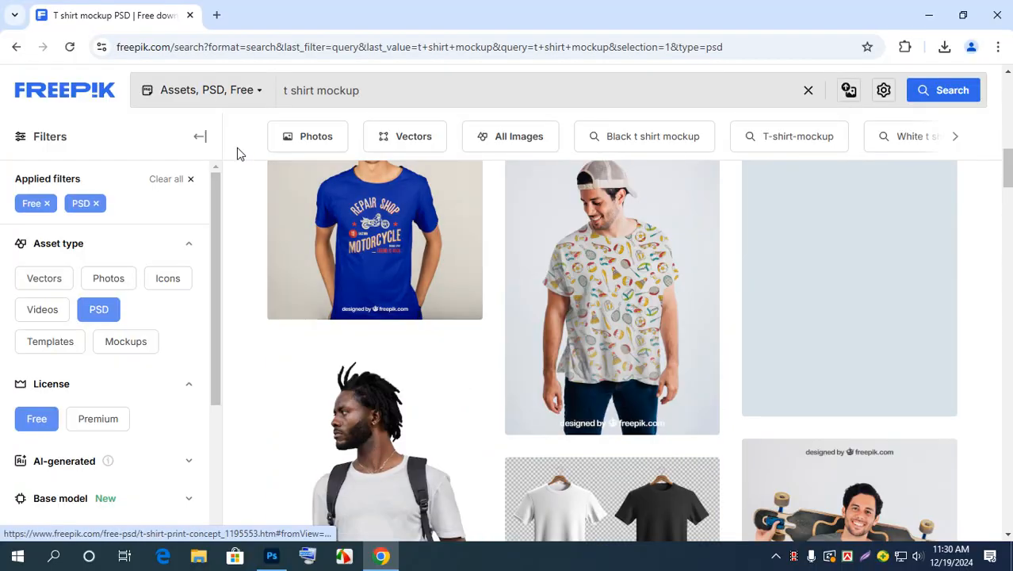
# Step: Search Freepik for "tshirt mockup" and look through the first page of free PSD results
pyautogui.click(301, 100)
pyautogui.press('BackSpace')
pyautogui.press('Return')
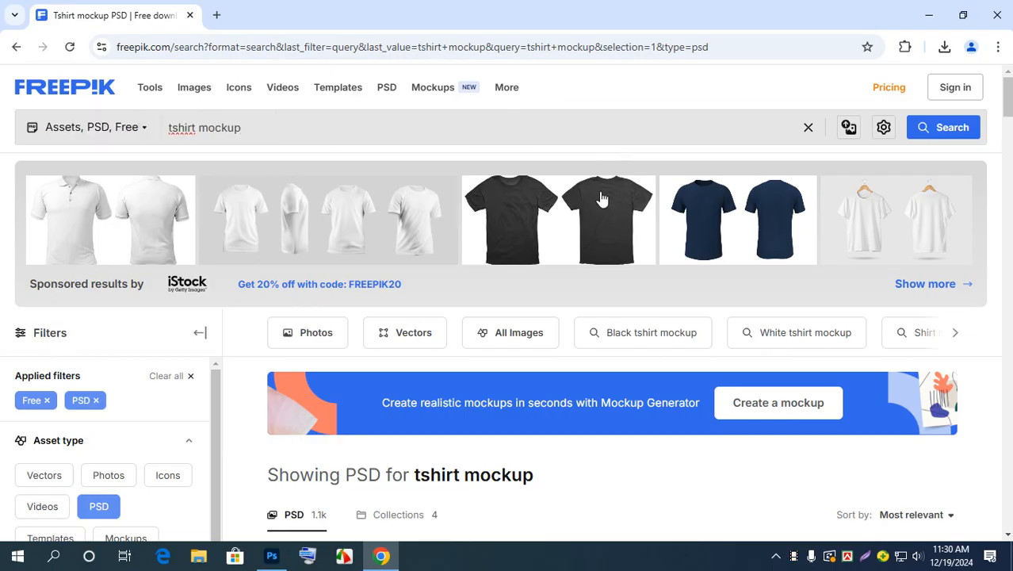
pyautogui.scroll(-3, 600, 195)
pyautogui.scroll(-10, 600, 203)
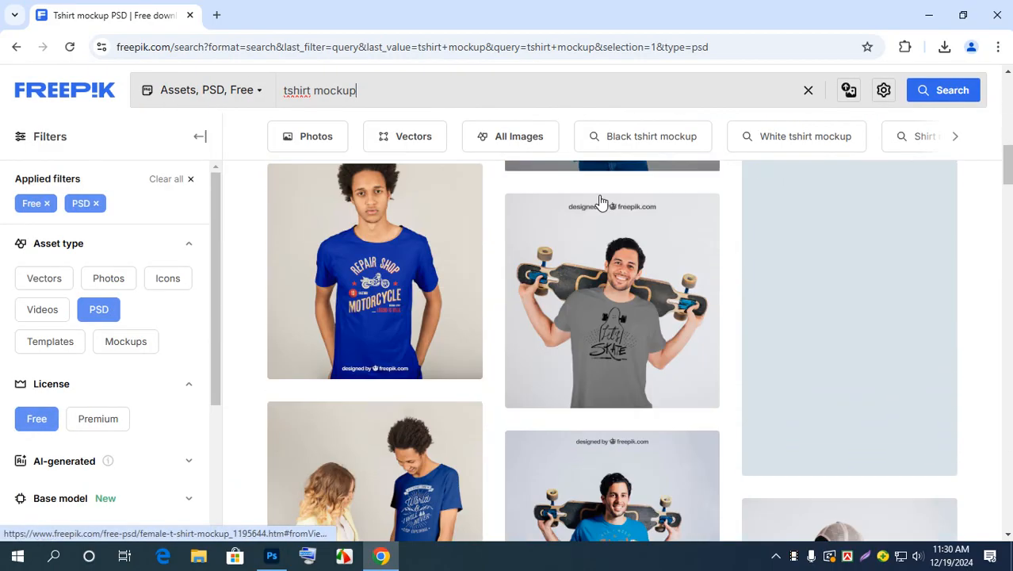
pyautogui.scroll(-10, 600, 203)
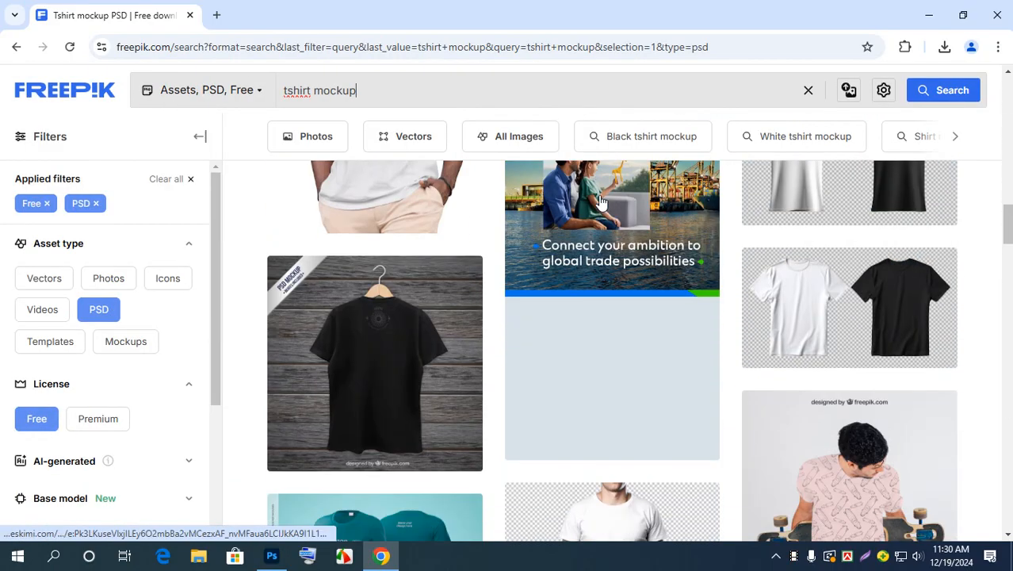
pyautogui.scroll(-10, 600, 203)
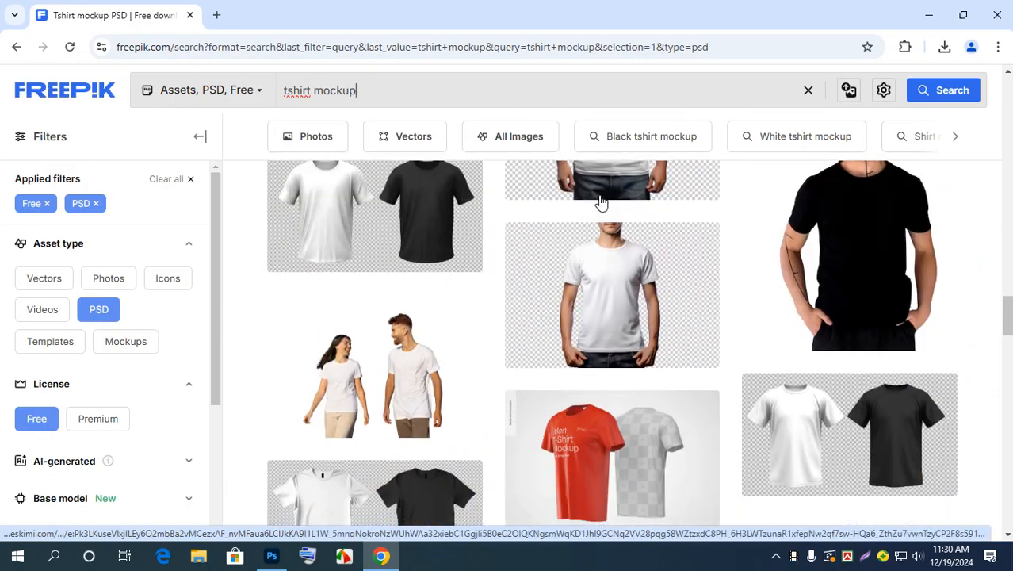
pyautogui.scroll(-10, 600, 203)
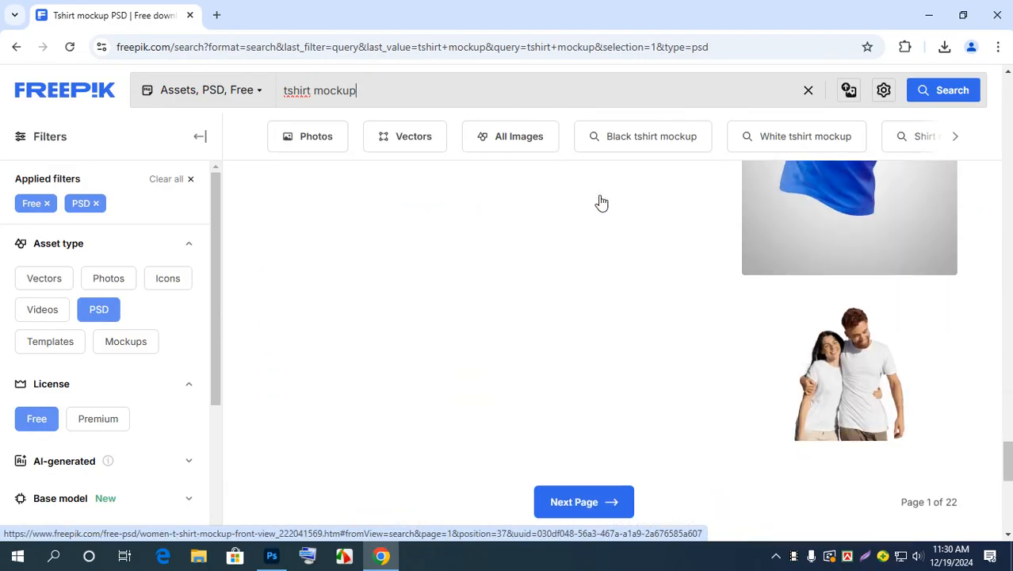
pyautogui.scroll(-10, 600, 203)
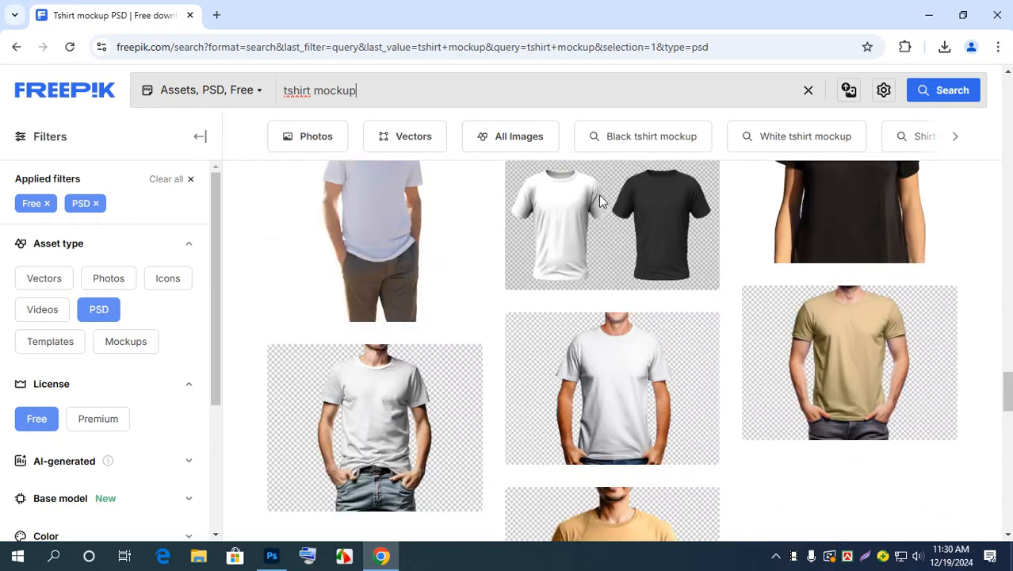
pyautogui.scroll(20, 600, 203)
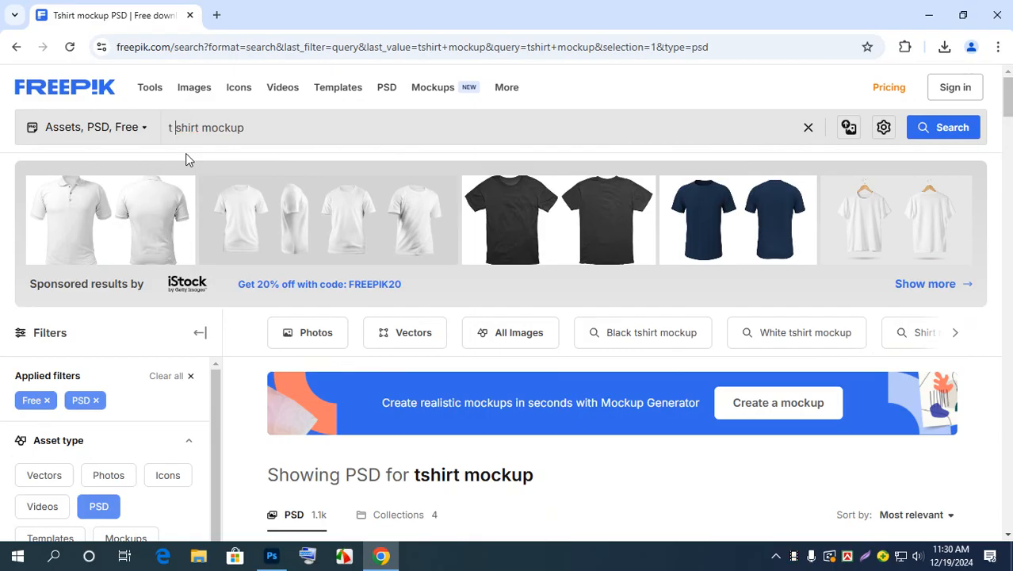
# Step: Correct the Freepik search phrase to "t shirt mockup", copy it, and search Google for it in a new tab
pyautogui.click(172, 127)
pyautogui.moveTo(268, 137); pyautogui.dragTo(166, 129)
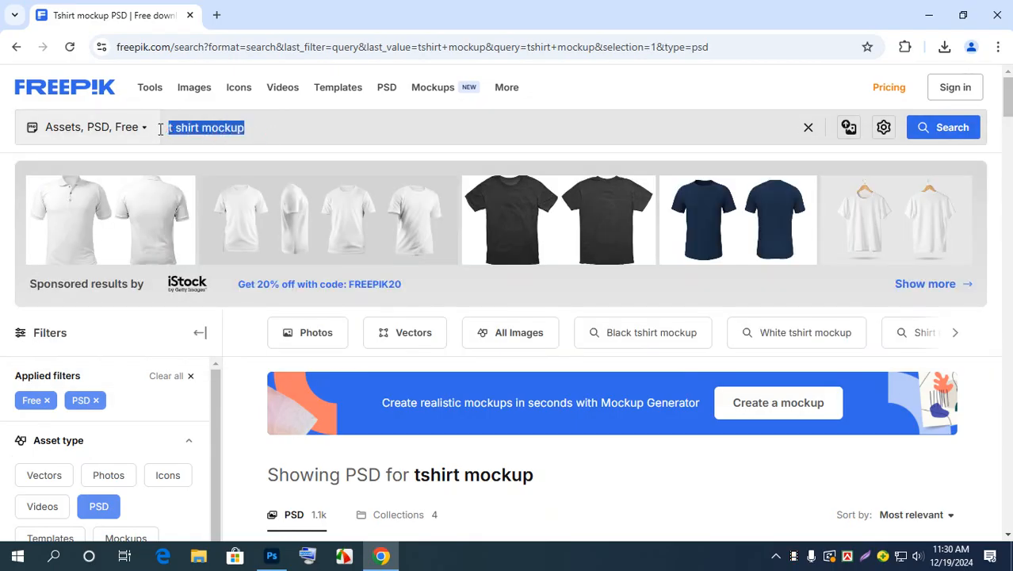
pyautogui.rightClick(191, 130)
pyautogui.click(215, 200)
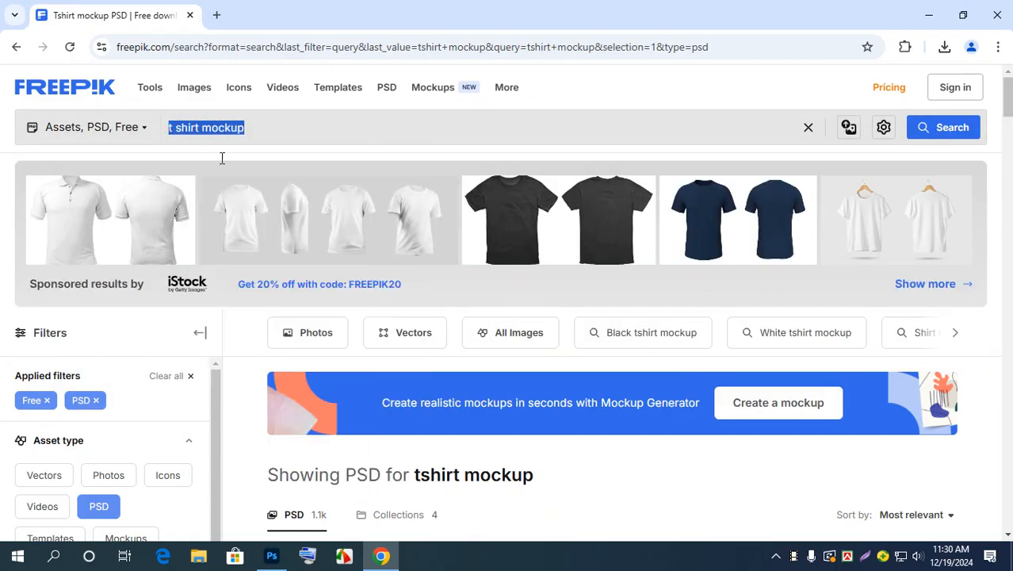
pyautogui.click(217, 15)
pyautogui.rightClick(227, 48)
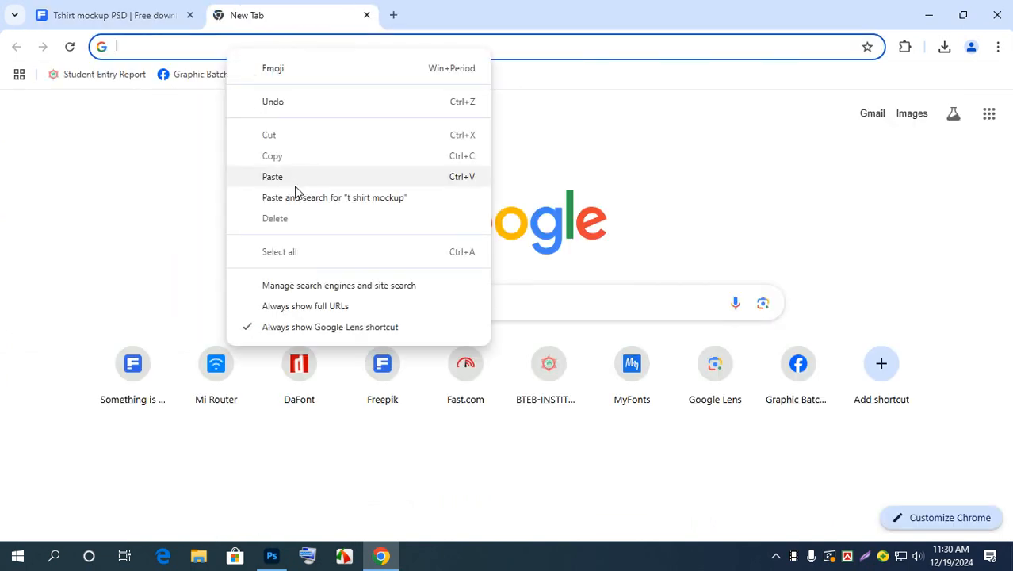
pyautogui.click(296, 197)
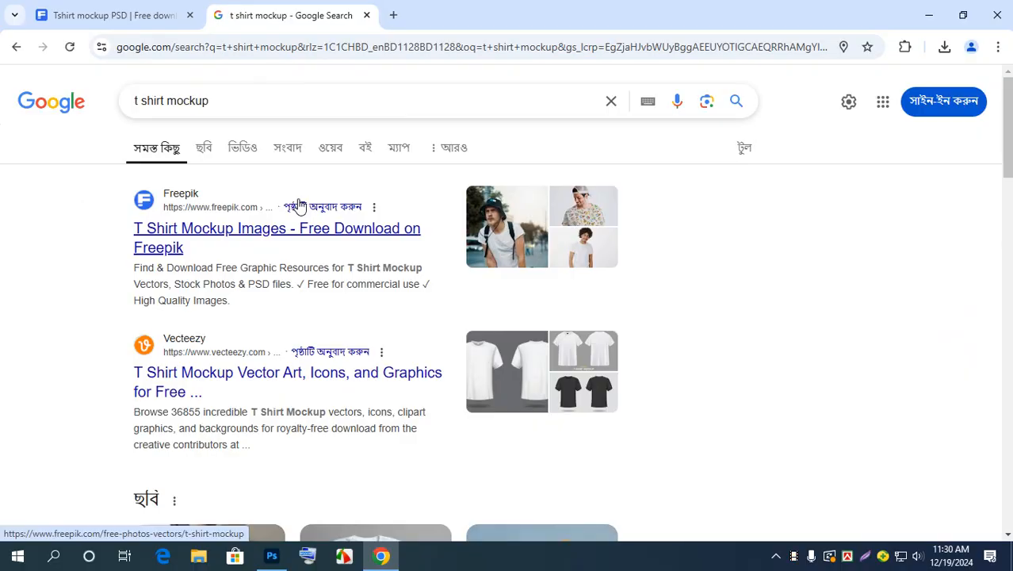
# Step: Open the Vecteezy T Shirt Mockup result in a new tab, switch to it, and dismiss its promotional pop-up
pyautogui.rightClick(298, 384)
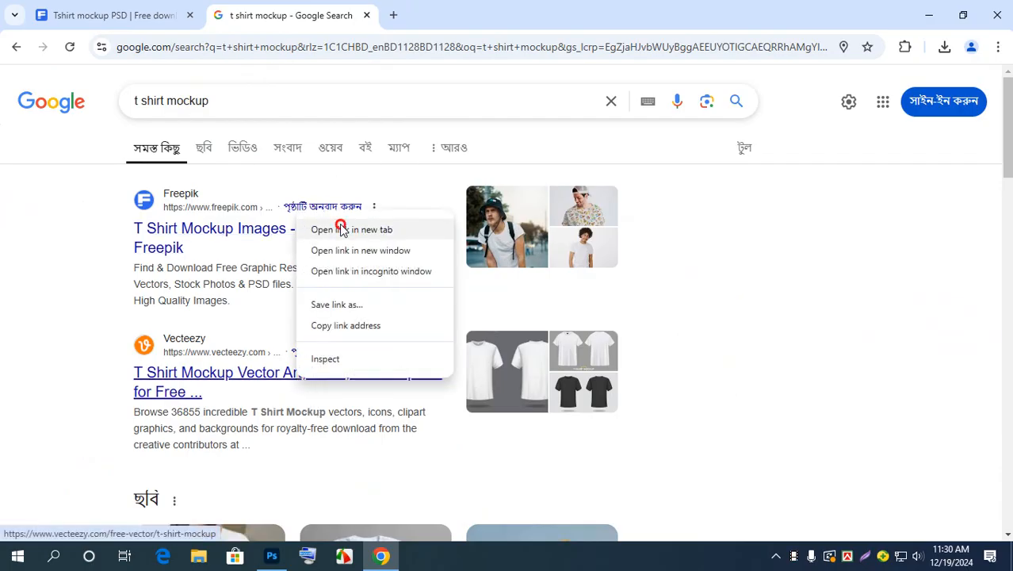
pyautogui.click(317, 229)
pyautogui.scroll(-4, 461, 201)
pyautogui.scroll(-3, 461, 202)
pyautogui.click(492, 15)
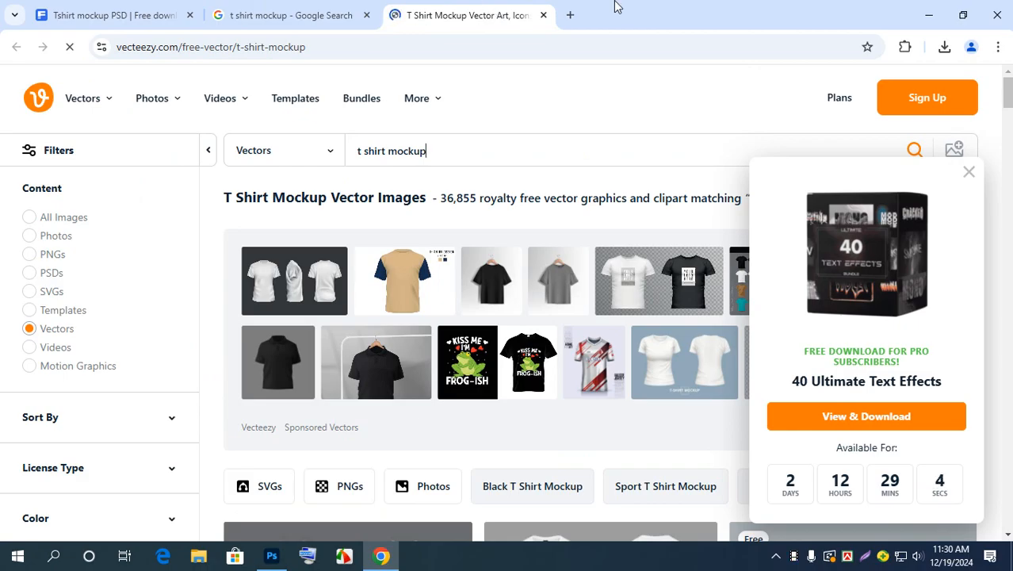
pyautogui.click(968, 172)
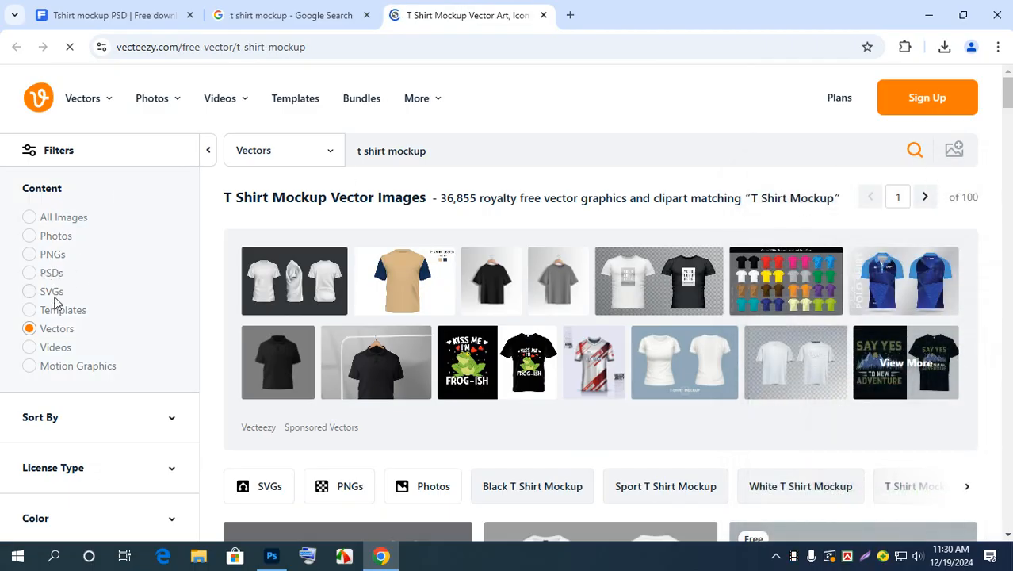
# Step: Filter the Vecteezy T-shirt mockup results to PSDs
pyautogui.scroll(-2, 81, 286)
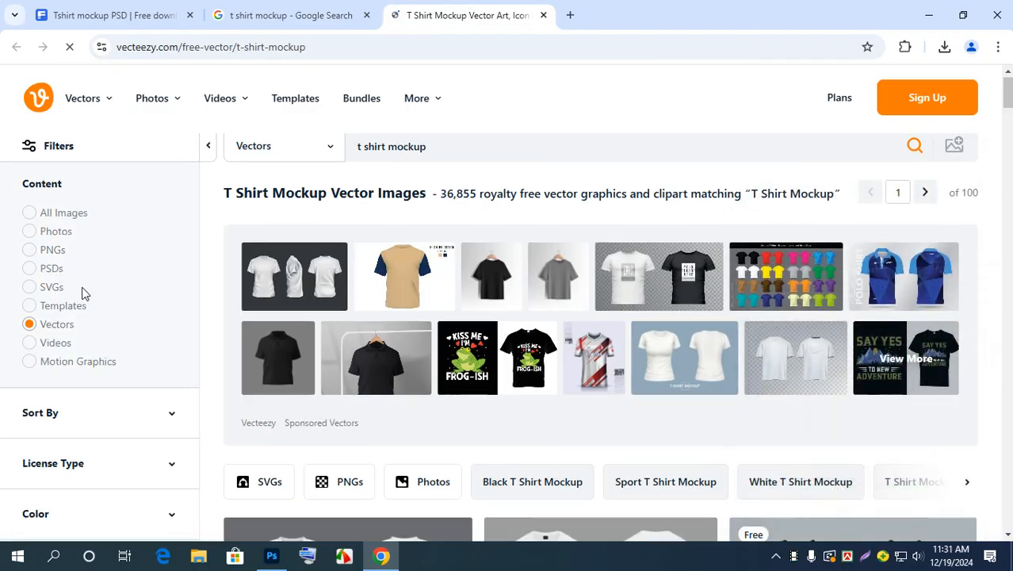
pyautogui.scroll(2, 84, 293)
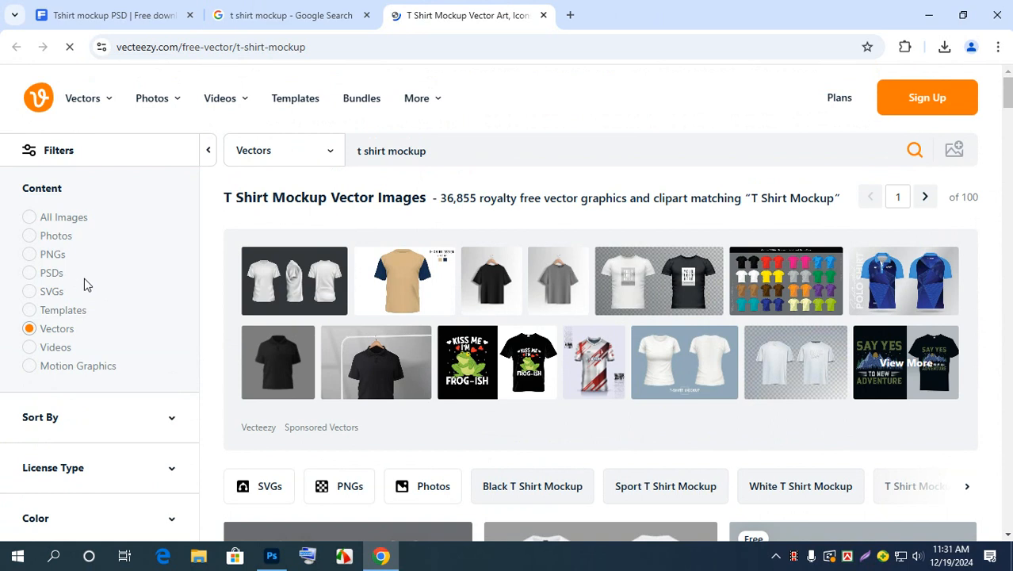
pyautogui.click(31, 274)
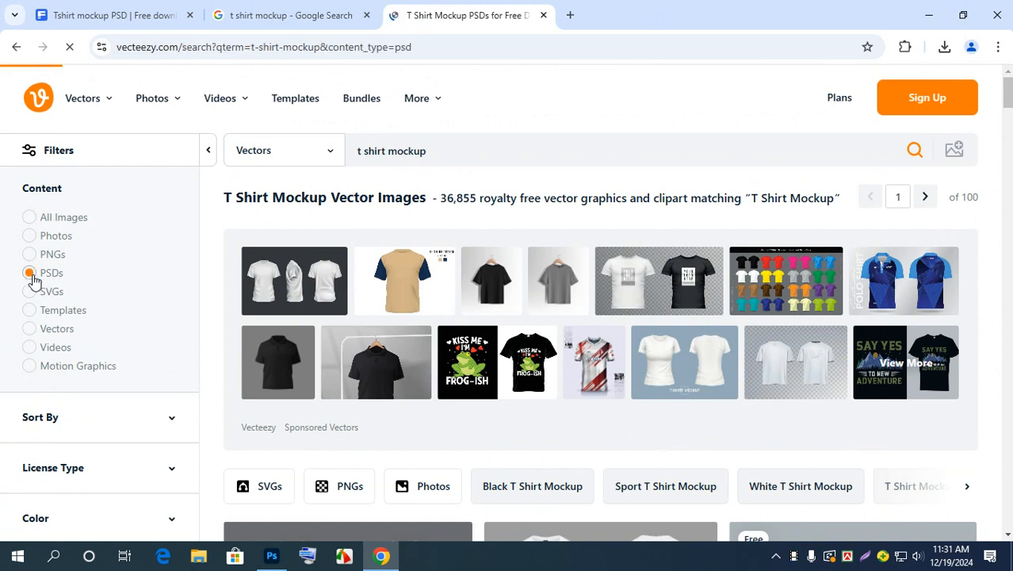
# Step: Look through the Vecteezy T-shirt mockup PSD results for designs marked Free
pyautogui.scroll(-5, 92, 279)
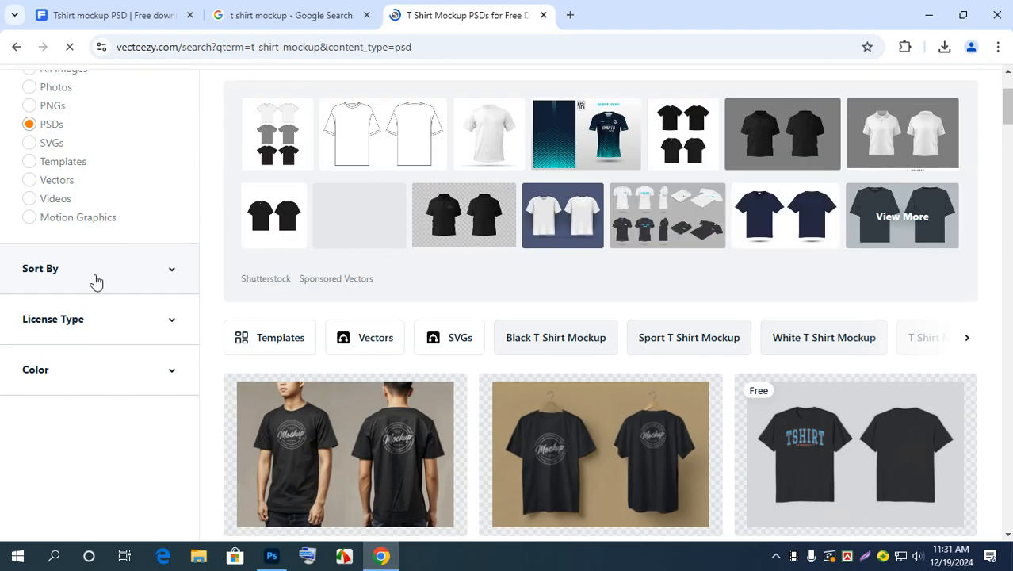
pyautogui.scroll(-2, 185, 290)
pyautogui.scroll(8, 199, 288)
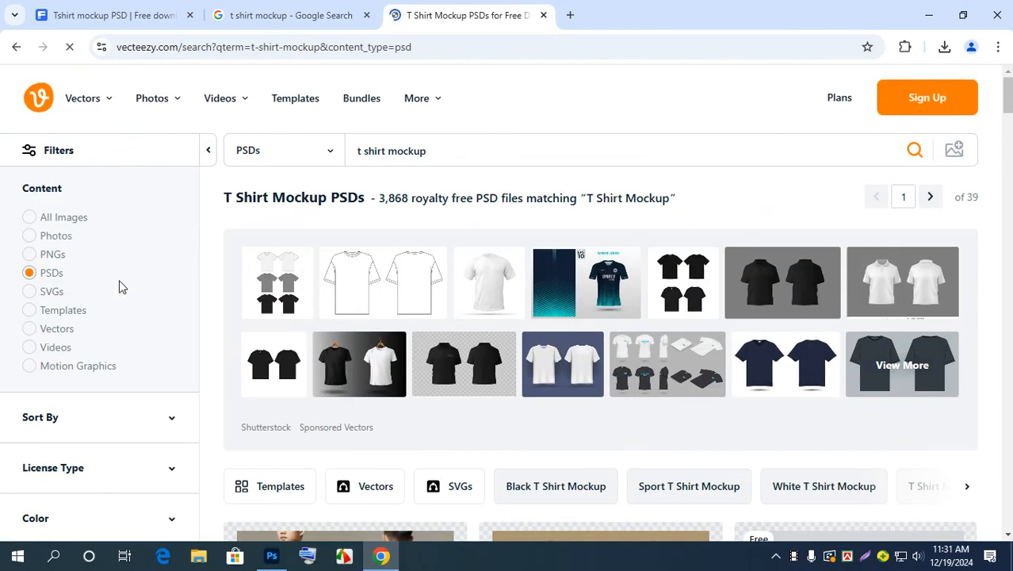
pyautogui.scroll(-3, 670, 297)
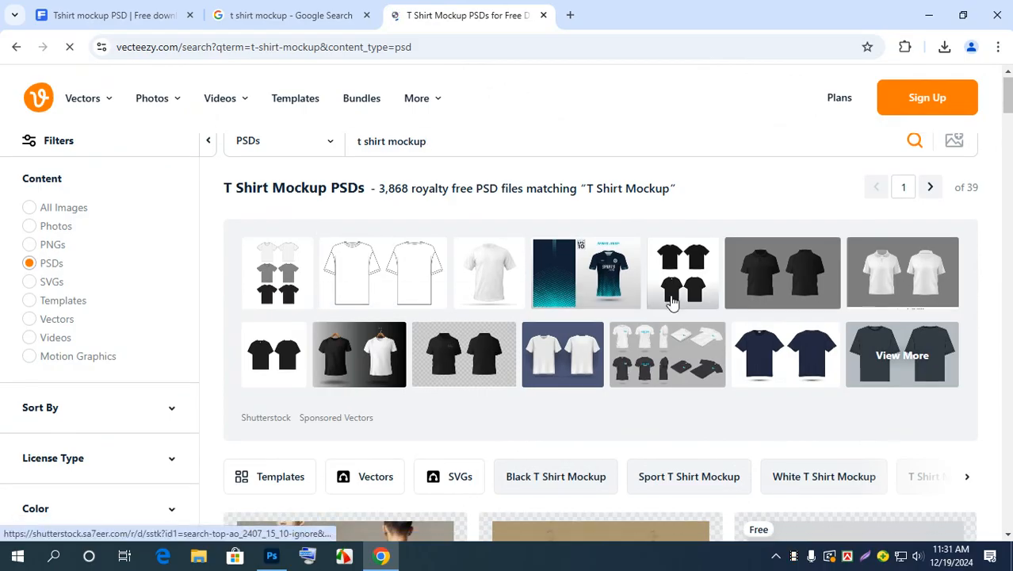
pyautogui.scroll(-2, 671, 297)
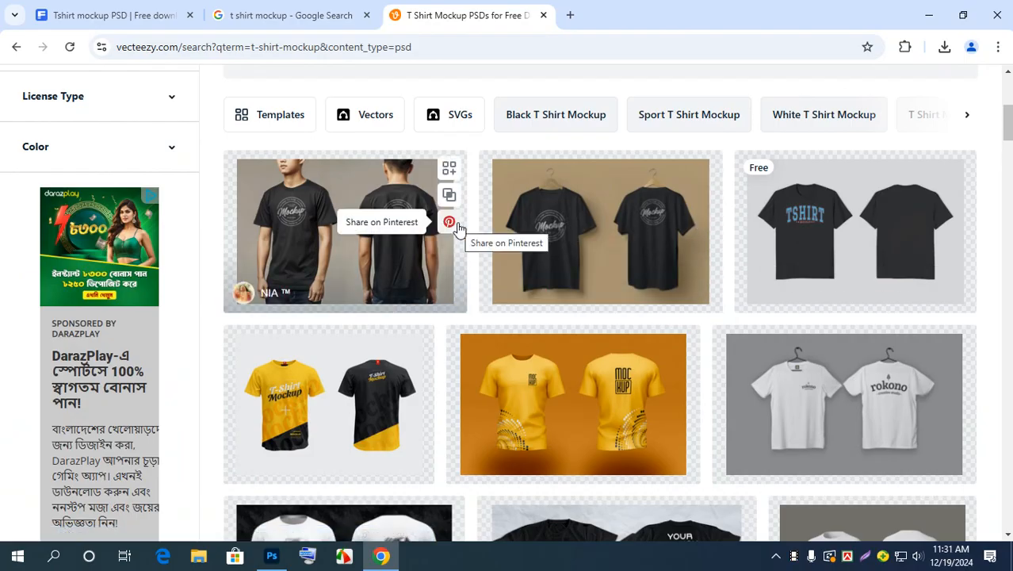
pyautogui.scroll(-3, 328, 214)
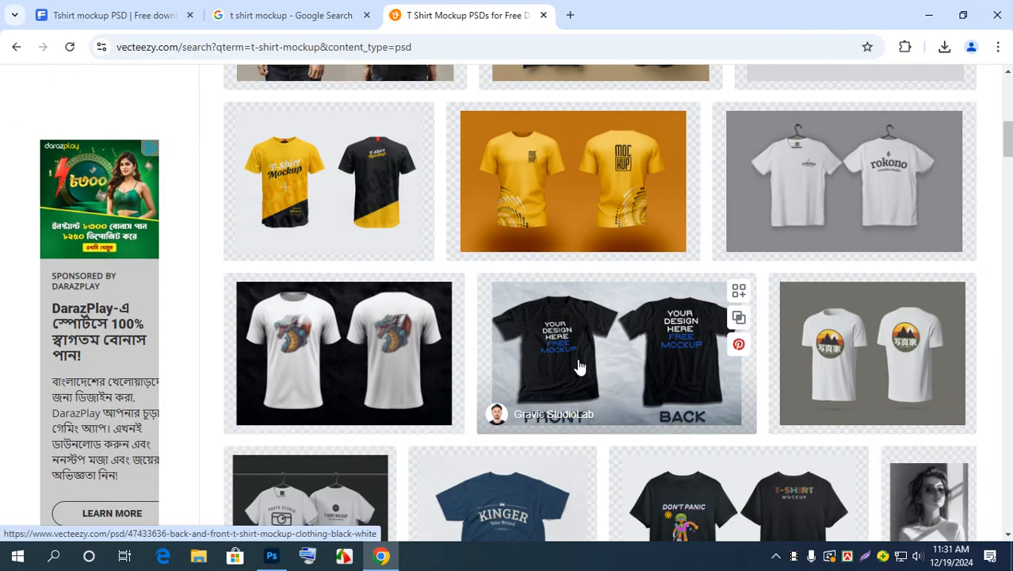
pyautogui.scroll(-2, 872, 389)
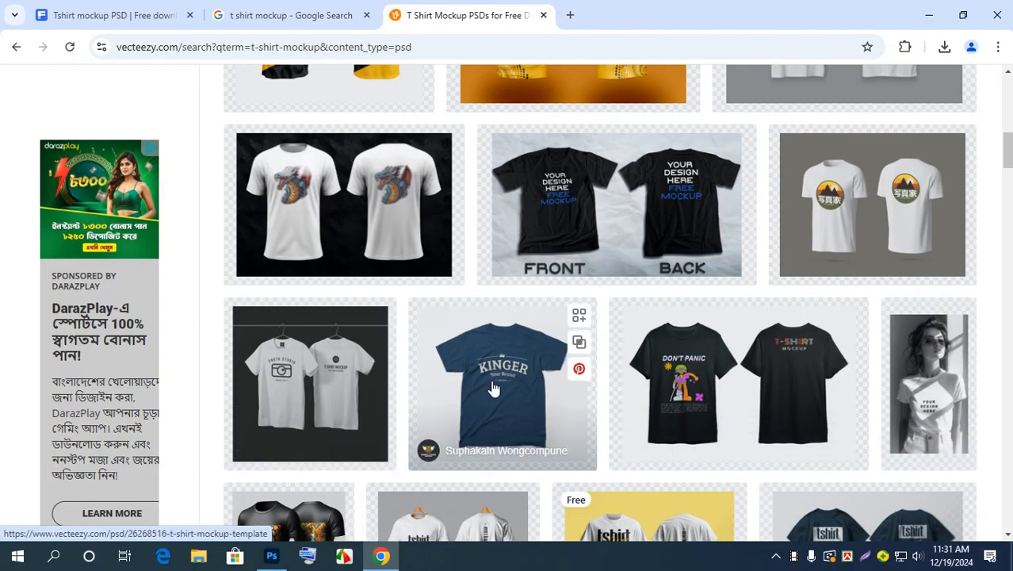
pyautogui.scroll(-2, 902, 421)
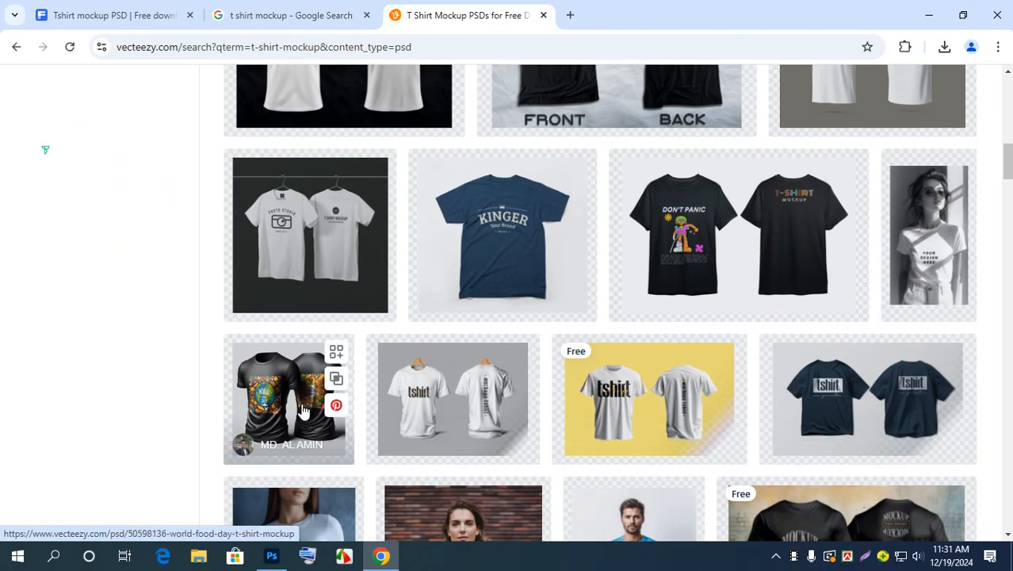
pyautogui.scroll(-1, 648, 394)
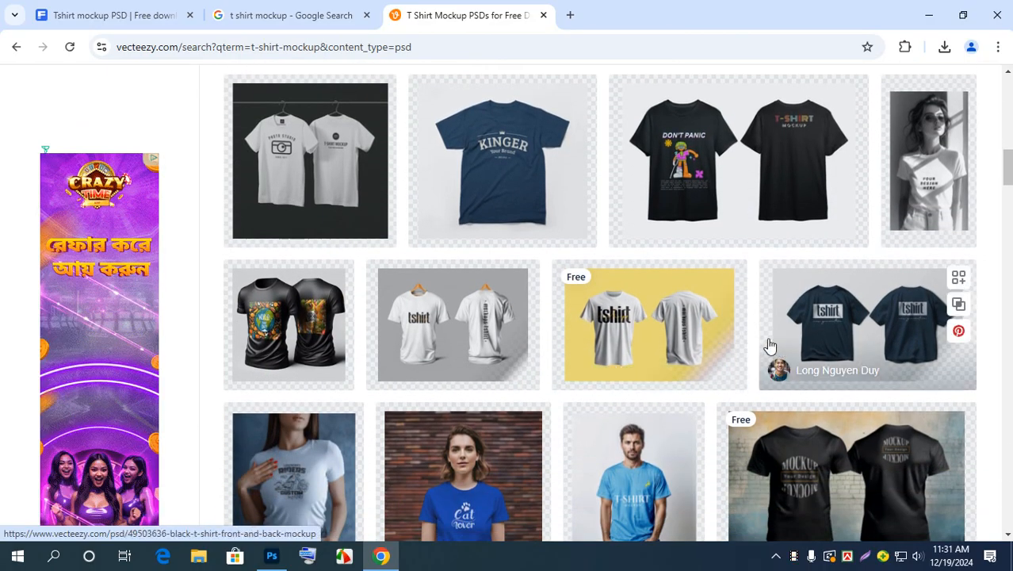
# Step: Open three free mockups in new tabs: white shirts on yellow, black front-and-back shirts, and the white shirt against the weathered blue wall
pyautogui.rightClick(662, 301)
pyautogui.click(724, 321)
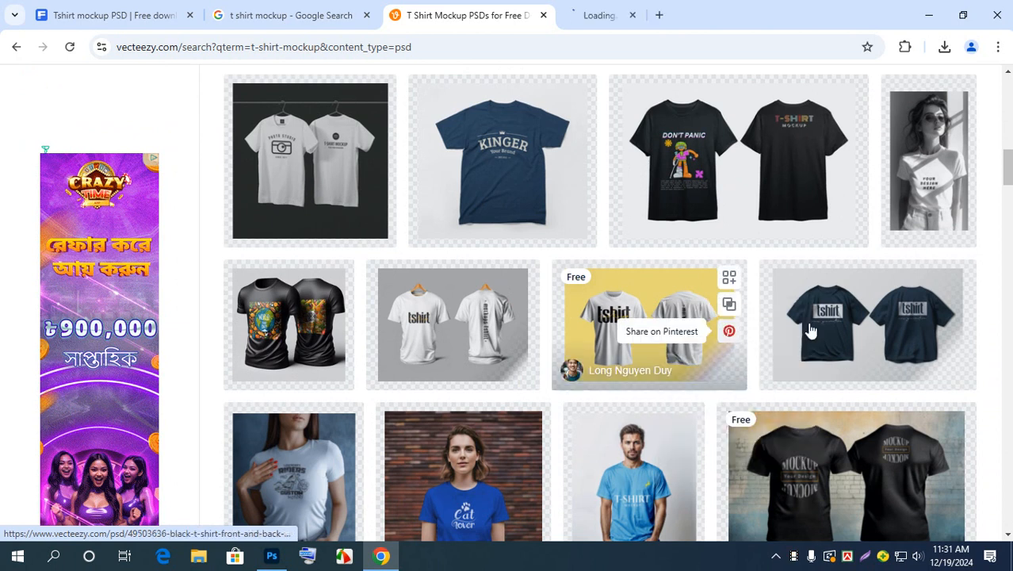
pyautogui.scroll(-3, 866, 329)
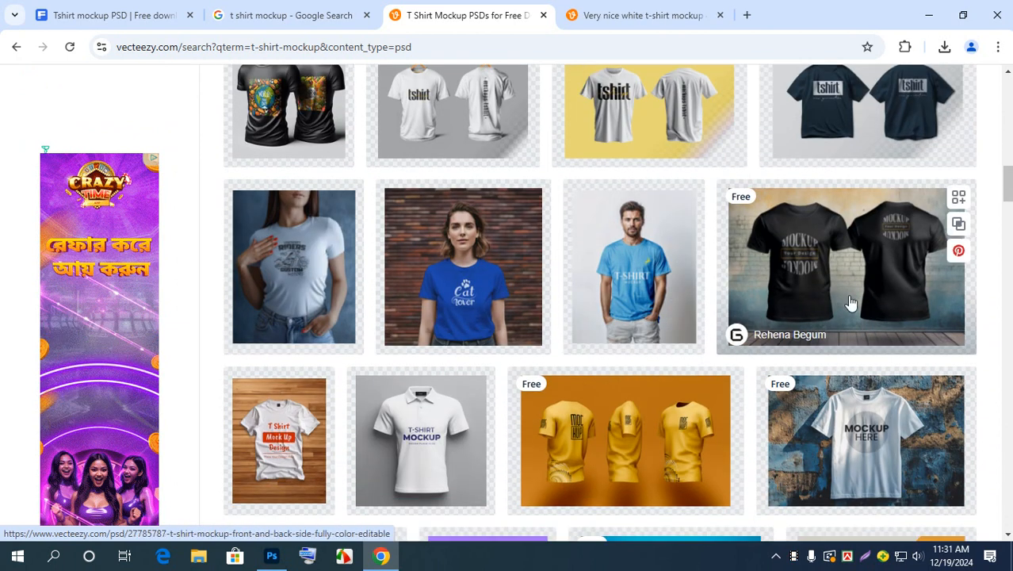
pyautogui.rightClick(823, 250)
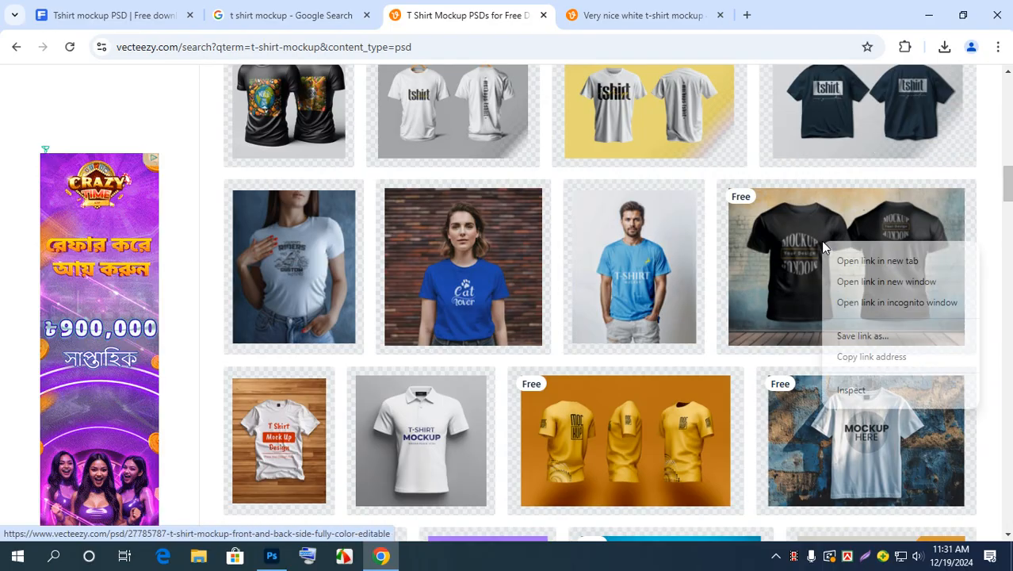
pyautogui.click(880, 262)
pyautogui.scroll(-2, 734, 266)
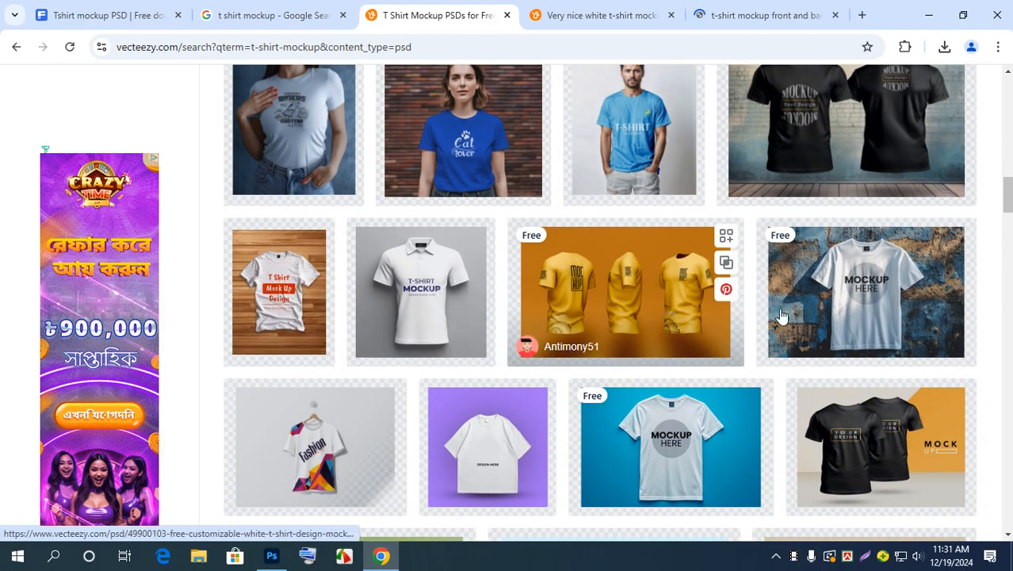
pyautogui.rightClick(708, 256)
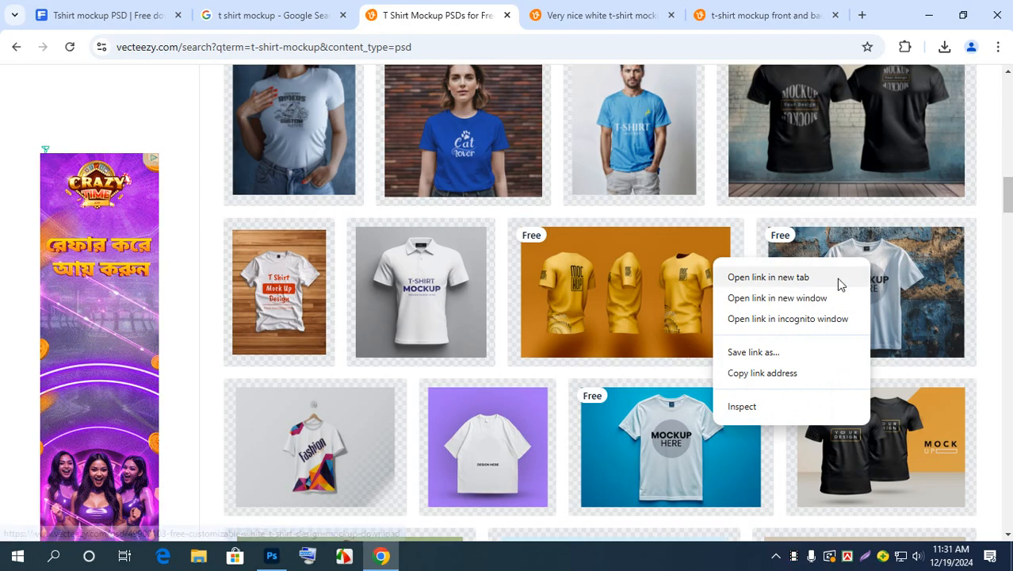
pyautogui.click(836, 283)
# Step: Find the free white T-shirt mockup hanging against a dark wooden wall further down the results and open it in a new tab
pyautogui.scroll(-2, 847, 266)
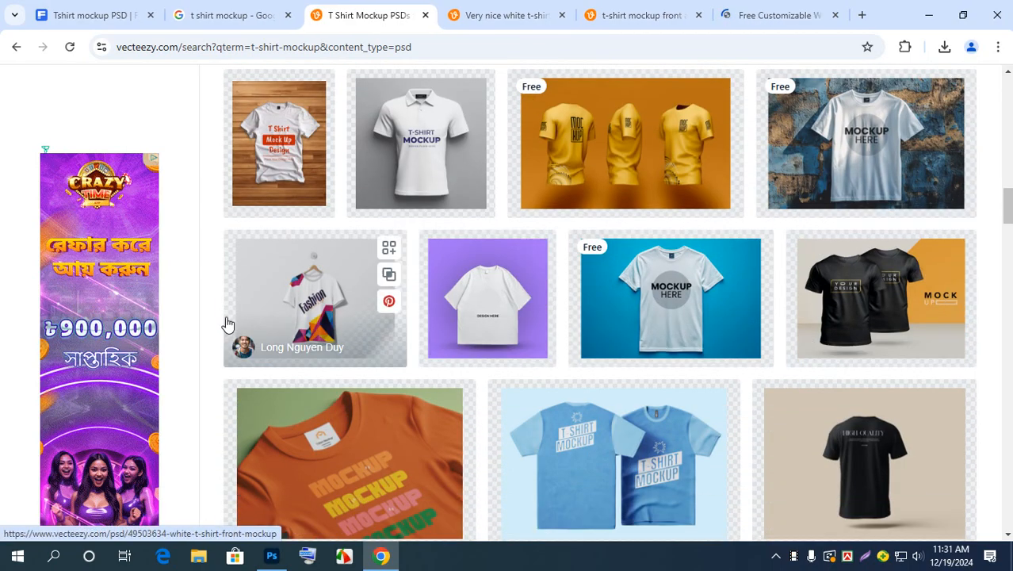
pyautogui.moveTo(872, 355)
pyautogui.scroll(-2, 840, 352)
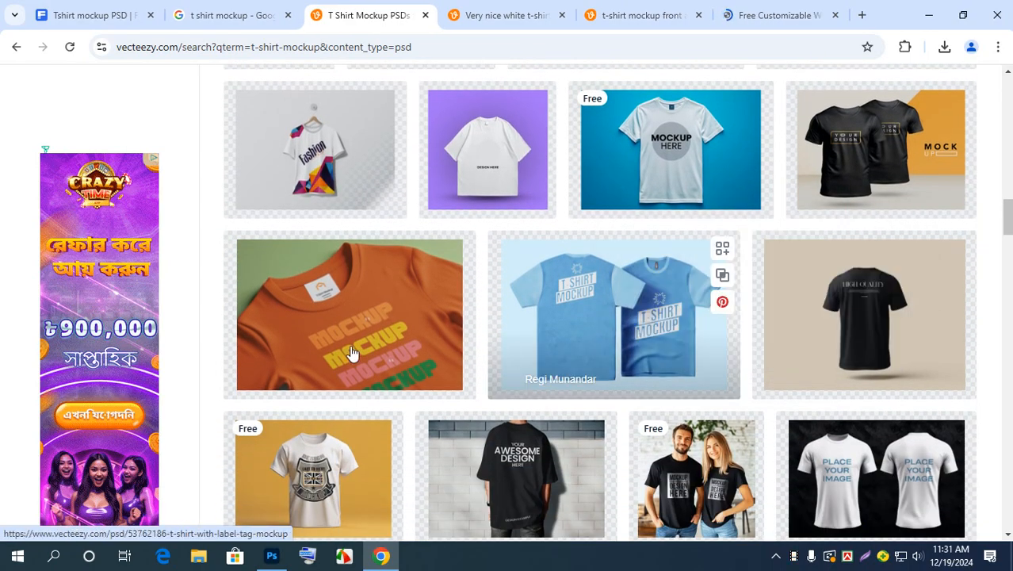
pyautogui.scroll(-2, 333, 349)
pyautogui.scroll(-2, 299, 328)
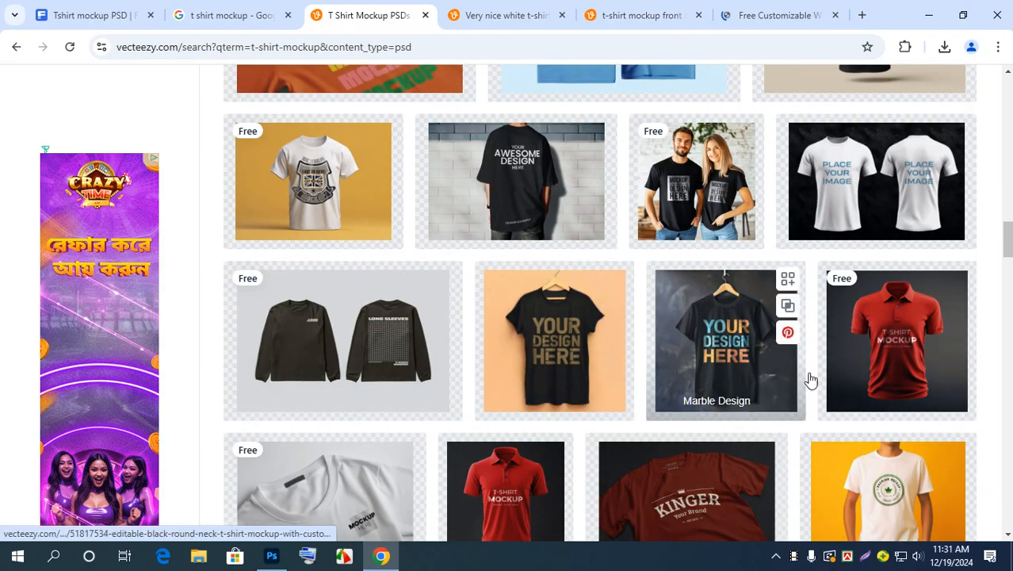
pyautogui.scroll(-4, 892, 348)
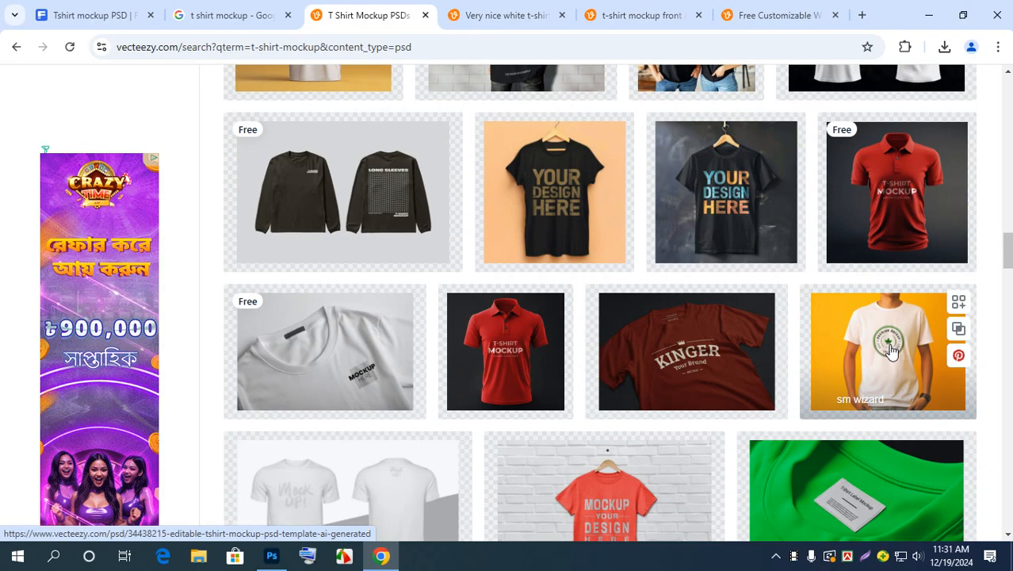
pyautogui.scroll(-2, 893, 342)
pyautogui.scroll(-7, 895, 339)
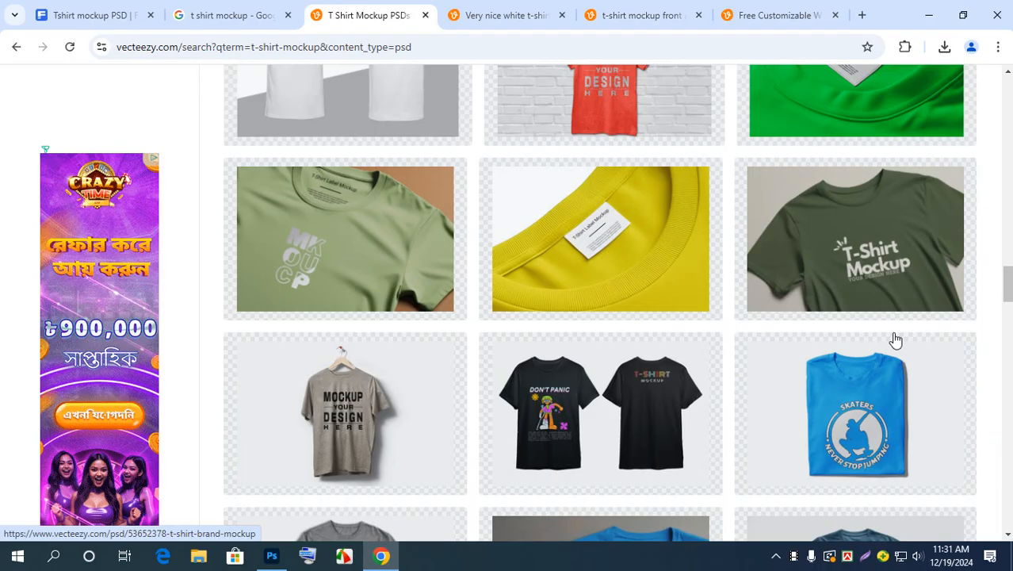
pyautogui.scroll(-1, 895, 339)
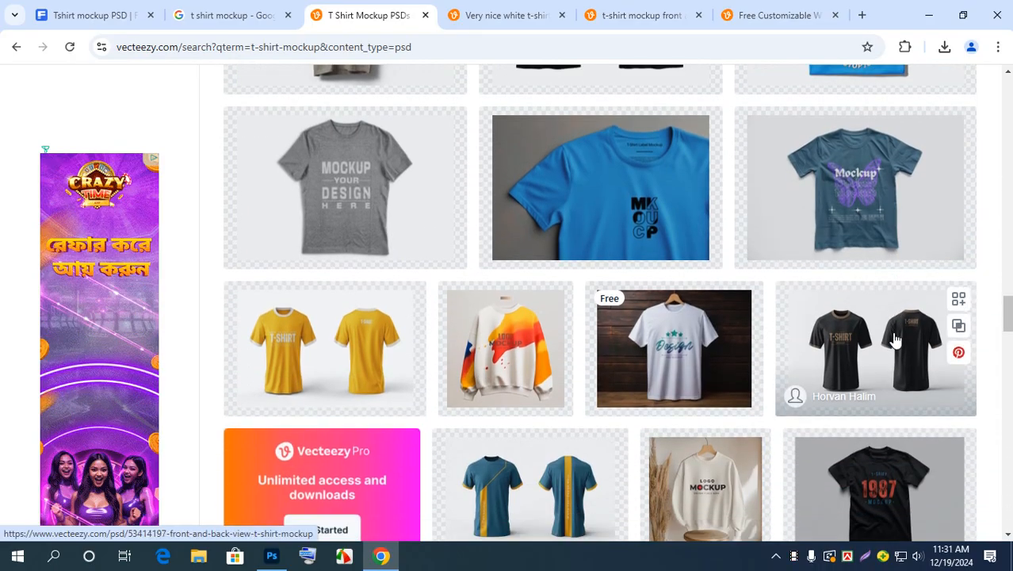
pyautogui.rightClick(622, 291)
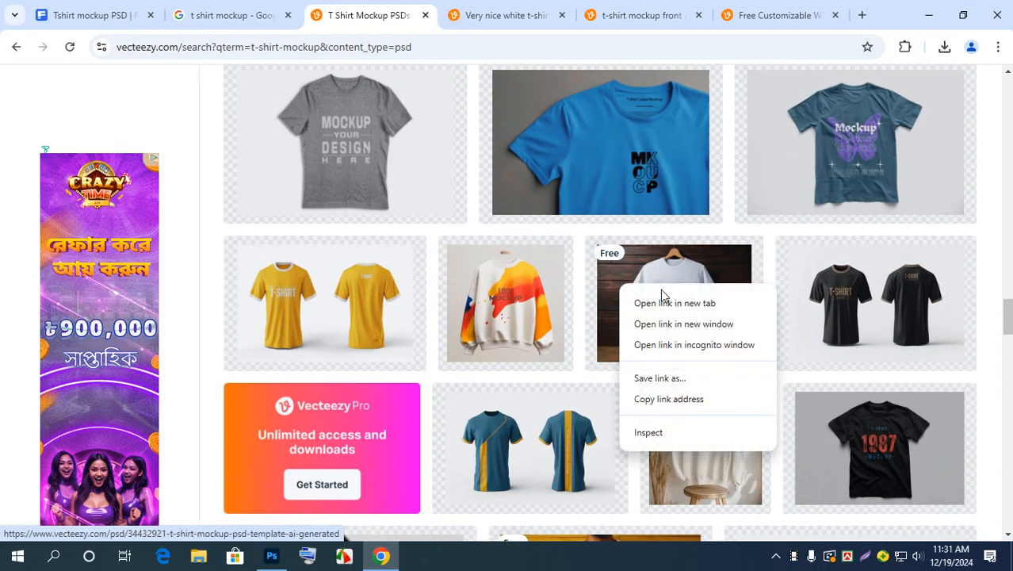
pyautogui.click(704, 299)
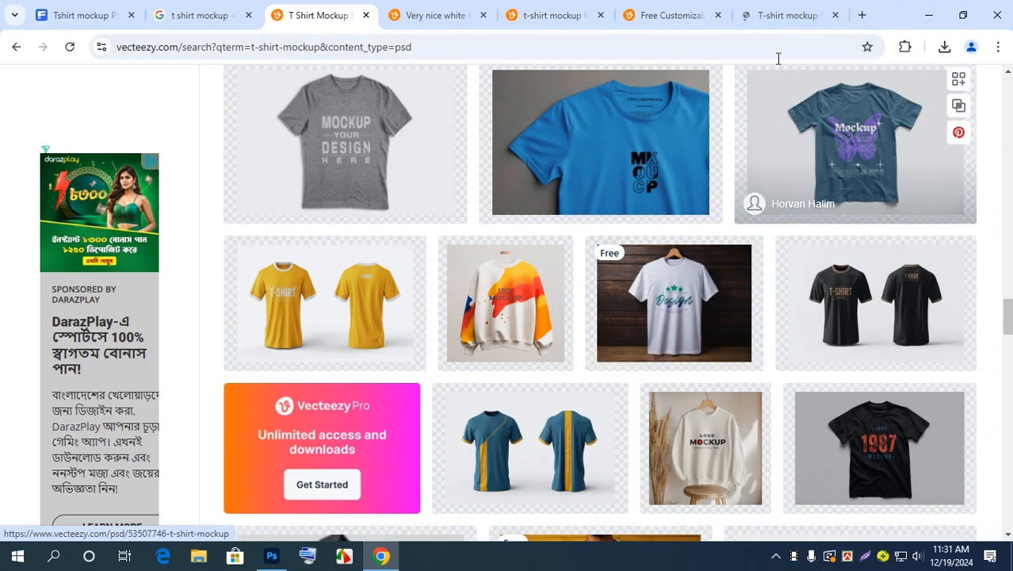
# Step: Compare the four opened free mockup pages, dismissing the Join Vecteezy Pro pop-up on the wooden-wall mockup's page
pyautogui.click(781, 15)
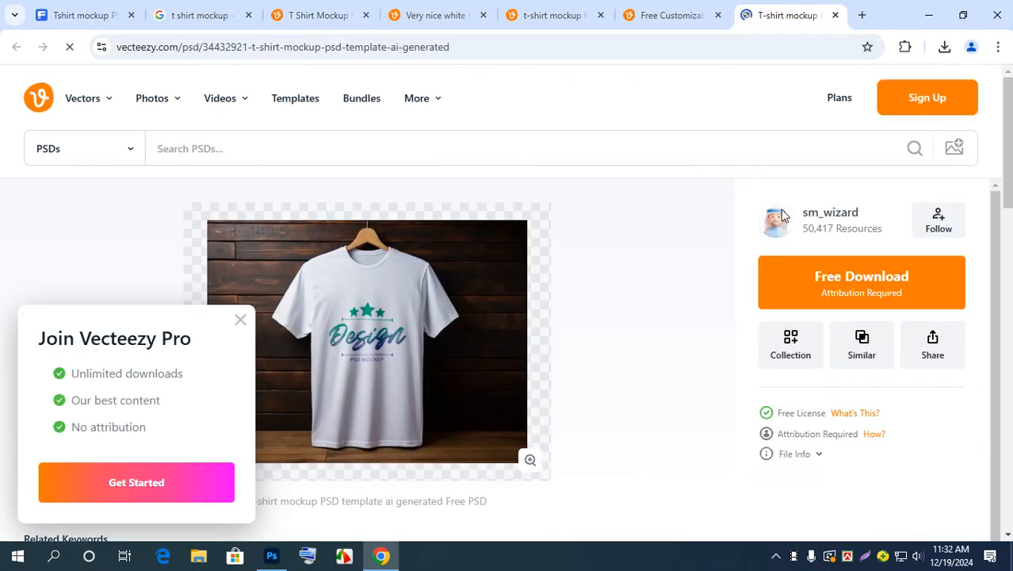
pyautogui.click(240, 319)
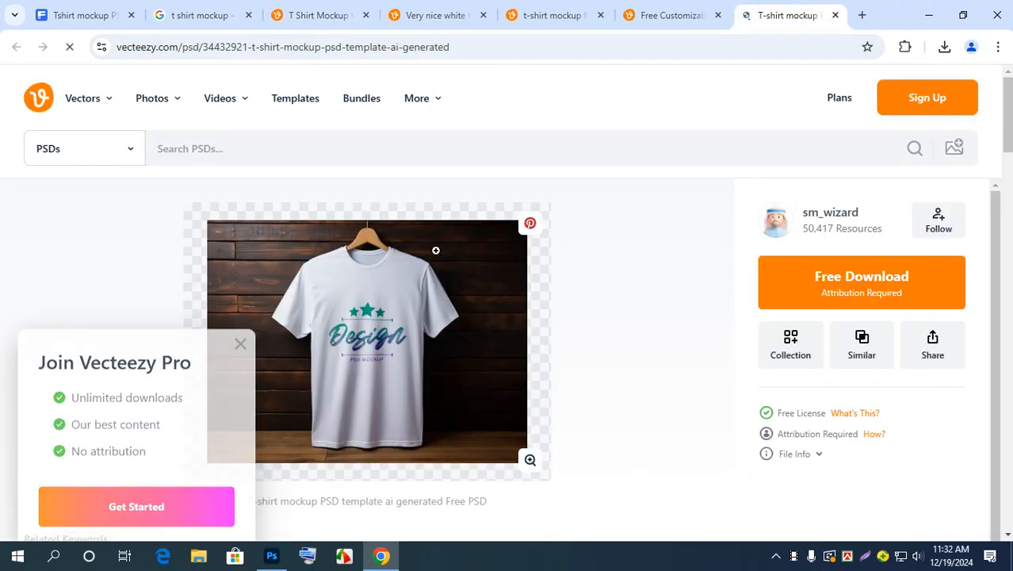
pyautogui.click(685, 14)
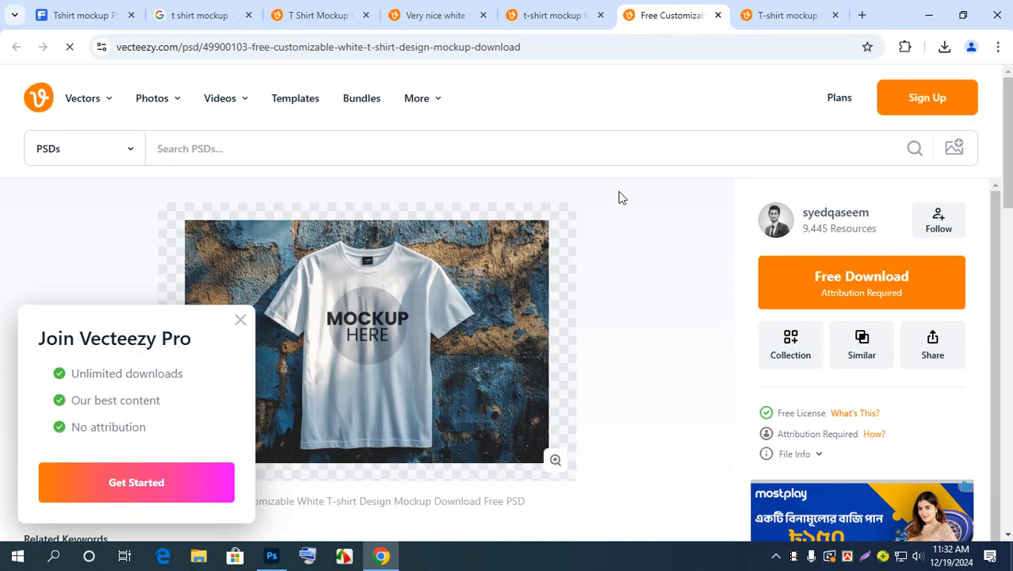
pyautogui.click(552, 15)
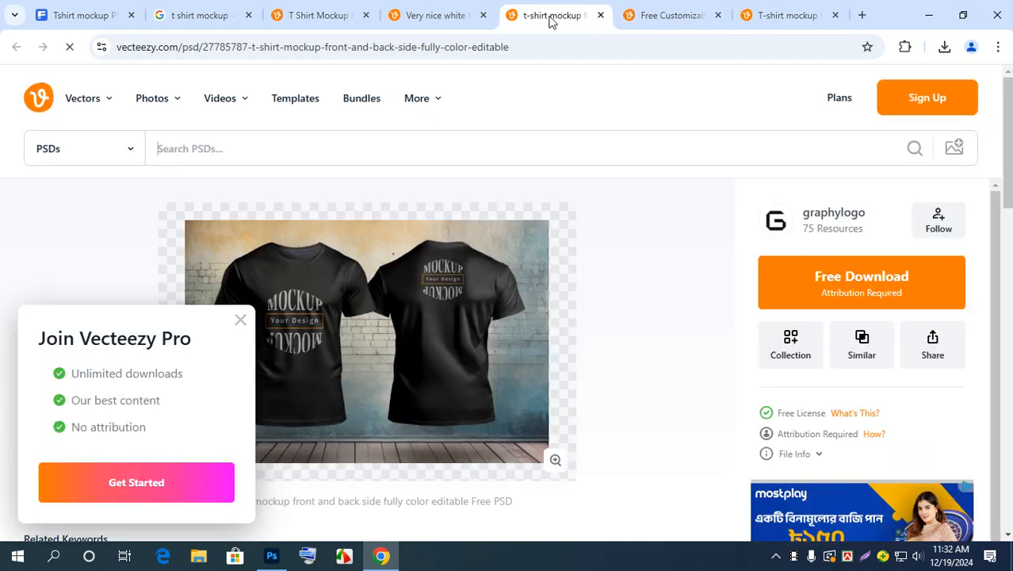
pyautogui.click(452, 13)
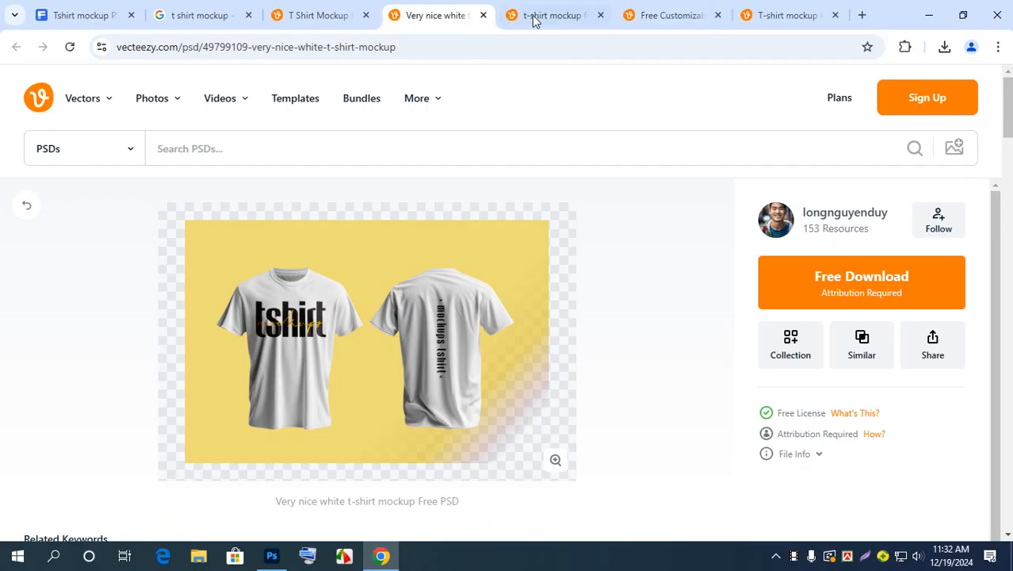
pyautogui.click(533, 20)
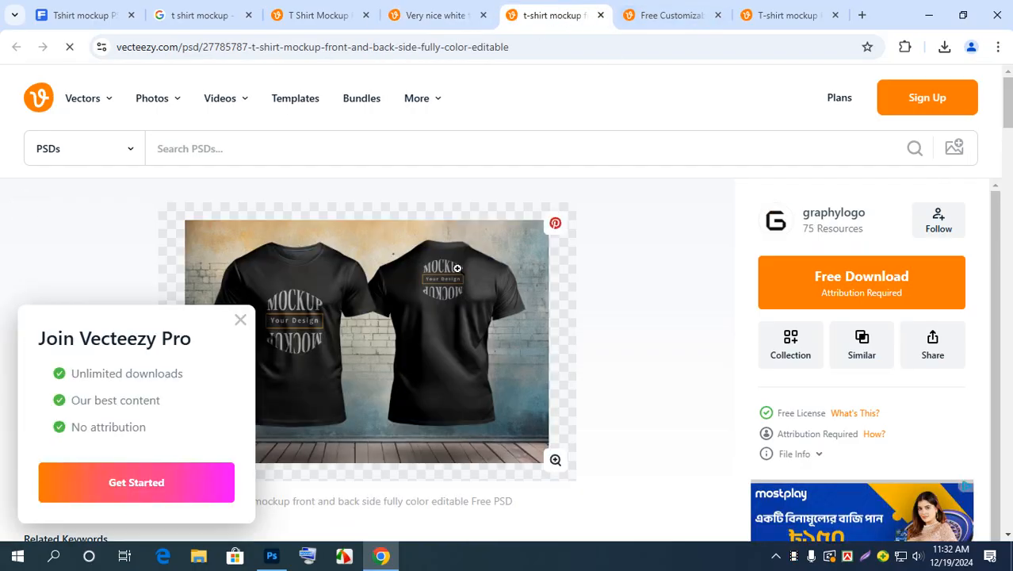
pyautogui.click(660, 15)
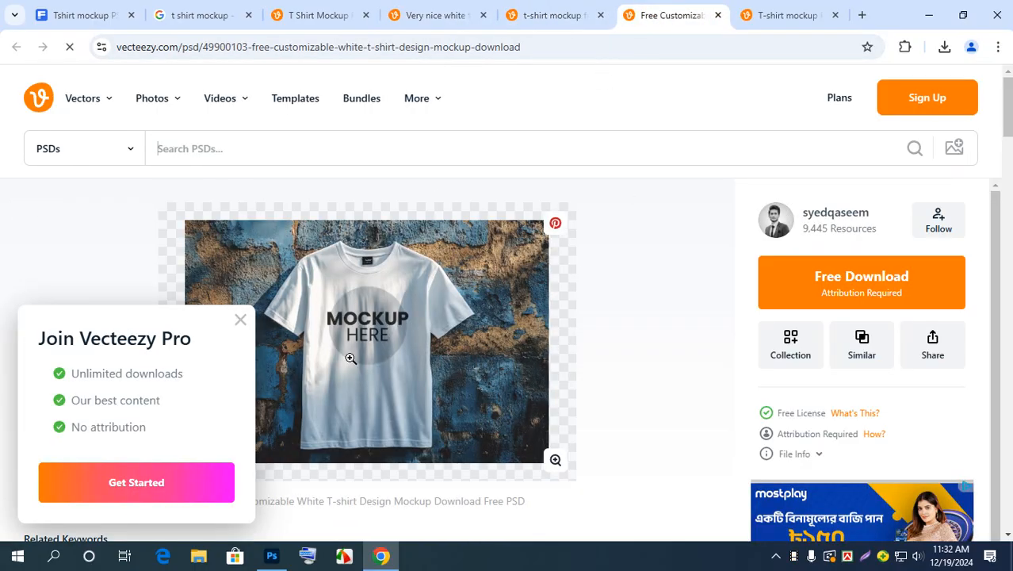
pyautogui.click(804, 13)
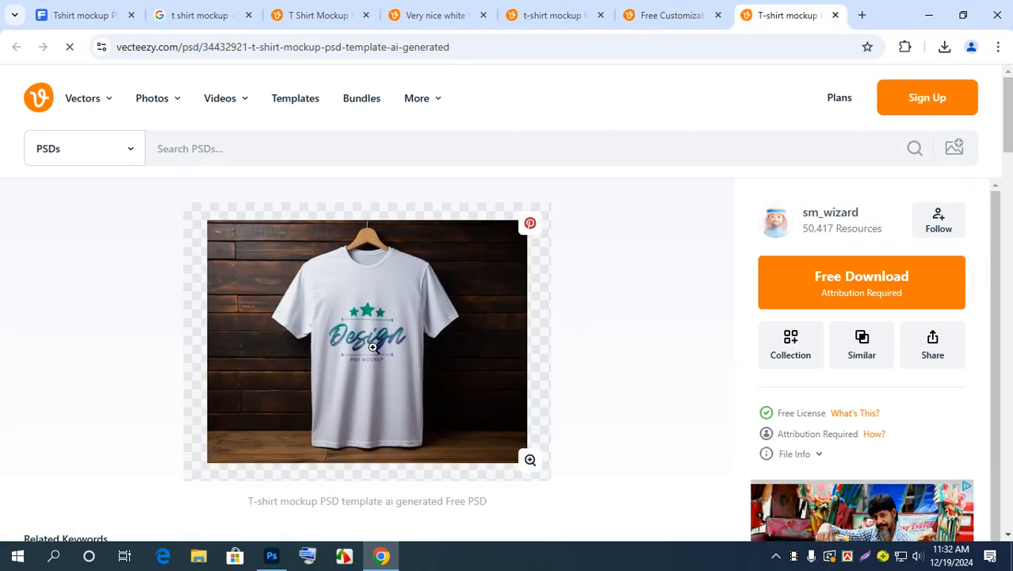
# Step: Download the free wooden-wall T-shirt mockup PSD without logging in, and close the Join Vecteezy Pro pop-up
pyautogui.click(854, 278)
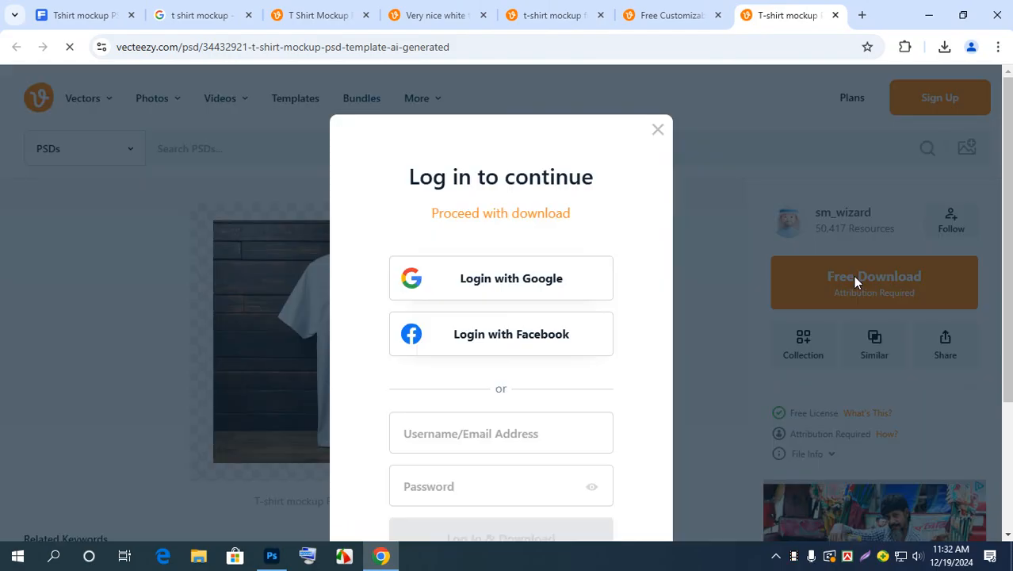
pyautogui.scroll(-2, 523, 306)
pyautogui.scroll(2, 523, 306)
pyautogui.click(657, 130)
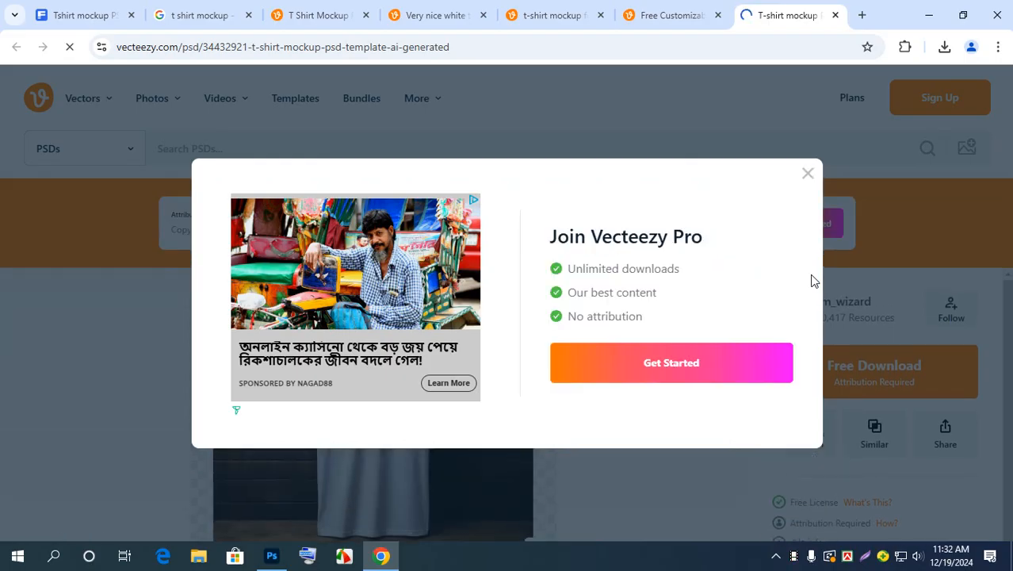
pyautogui.click(806, 175)
# Step: Show the downloaded Vecteezy T-shirt mockup PSD in its folder, open it in Photoshop, and select a layer on the canvas
pyautogui.click(944, 47)
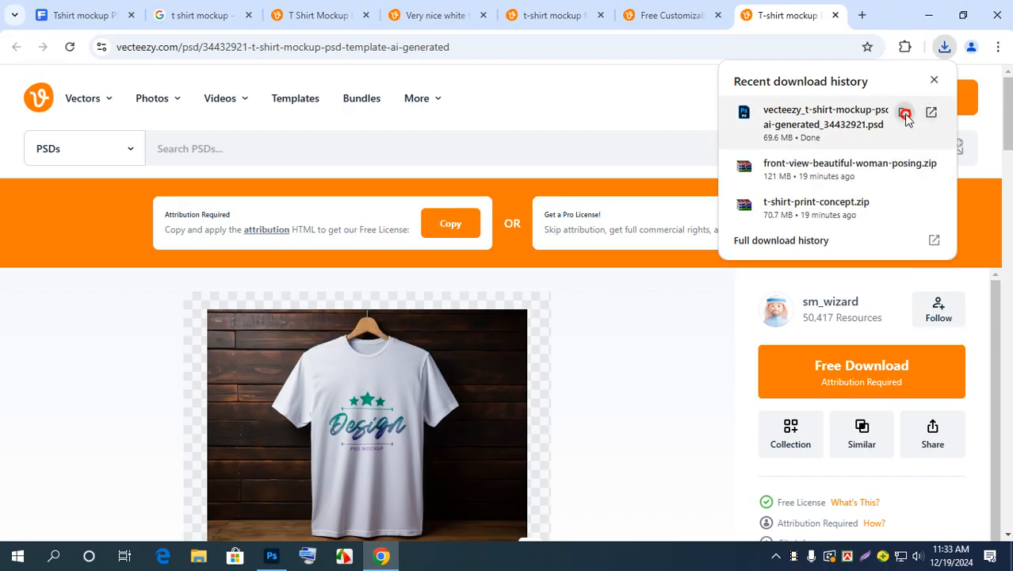
pyautogui.click(904, 113)
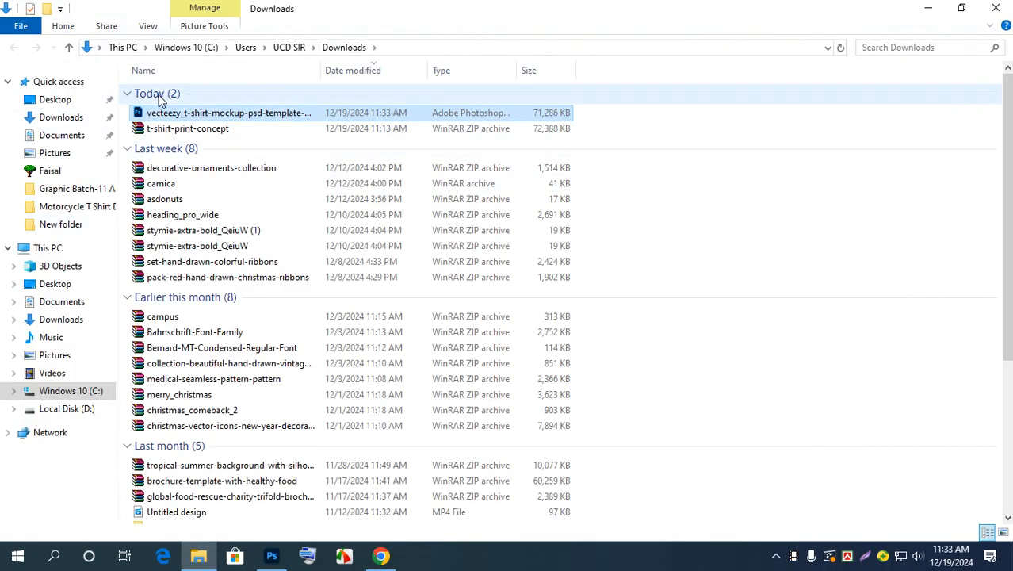
pyautogui.doubleClick(182, 113)
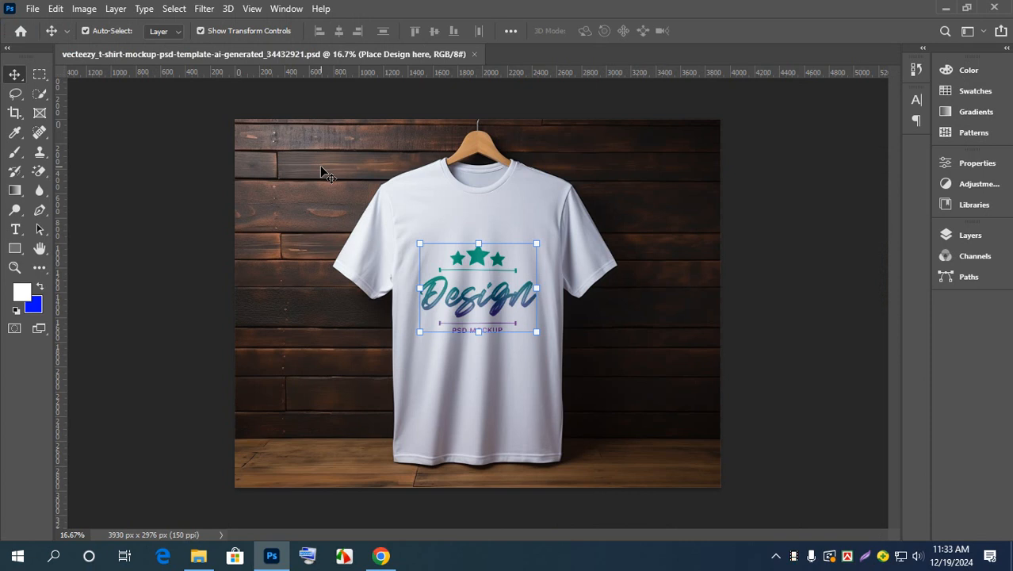
pyautogui.click(494, 282)
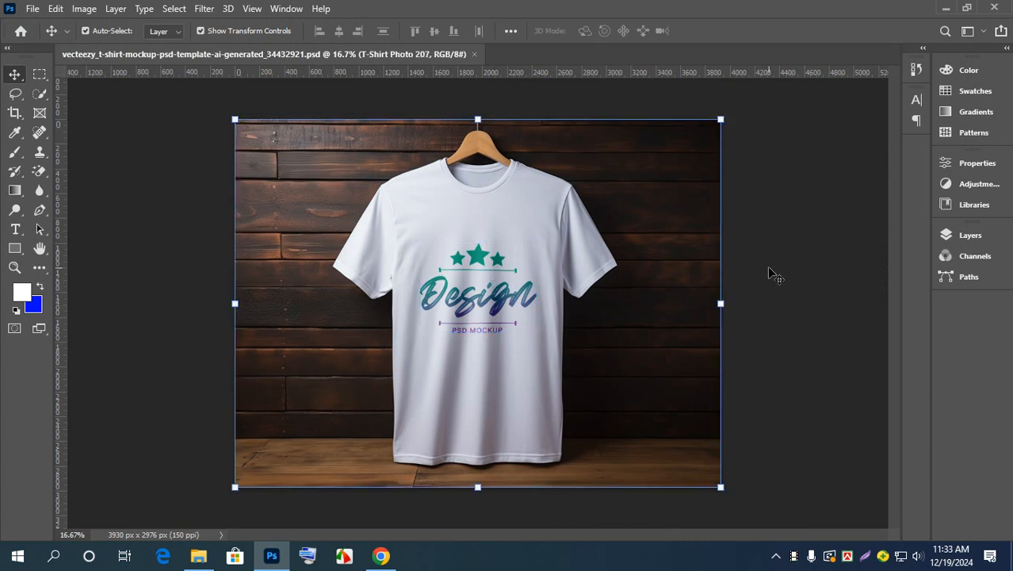
# Step: Examine the mockup's Background group by toggling its visibility and that of the T-Shirt Photo 207 layer, leaving both shown and the group expanded
pyautogui.click(972, 237)
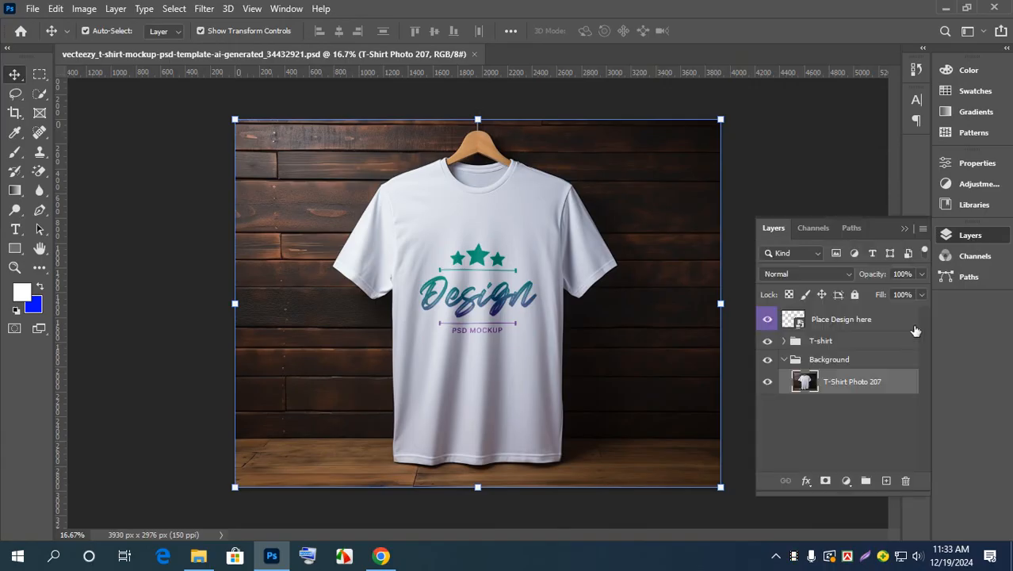
pyautogui.click(769, 384)
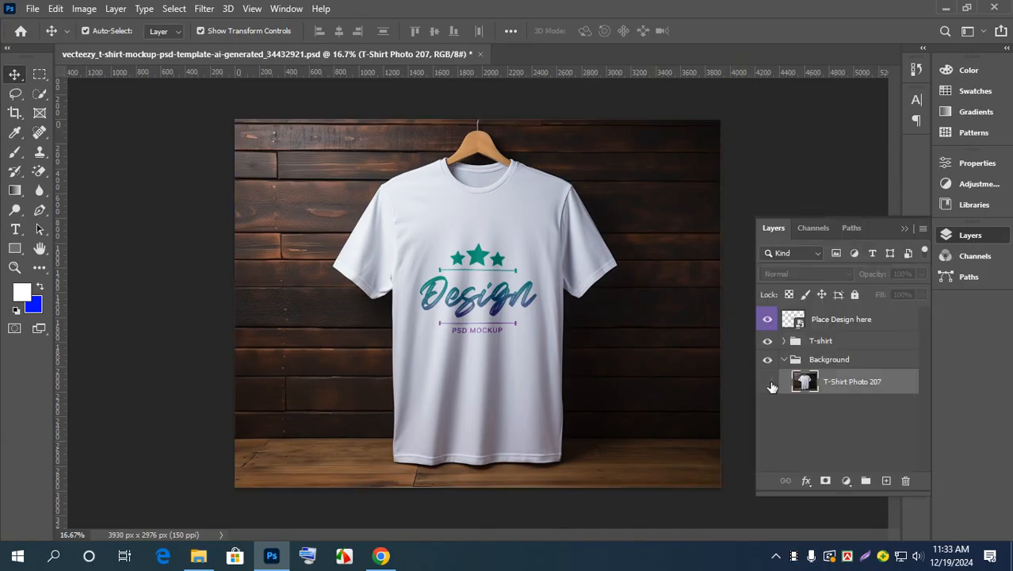
pyautogui.click(768, 384)
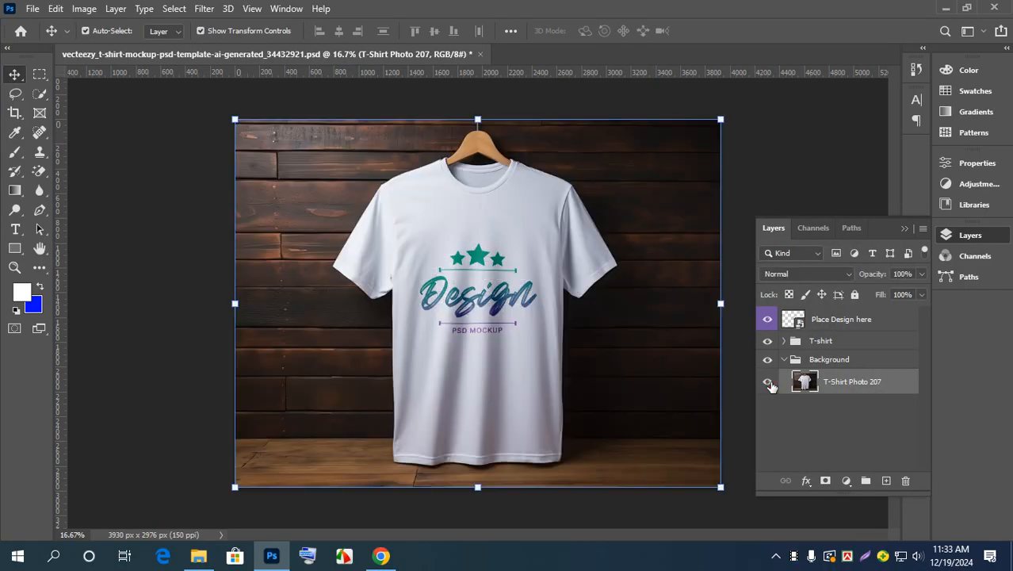
pyautogui.click(768, 360)
pyautogui.click(768, 361)
pyautogui.click(785, 361)
pyautogui.click(785, 360)
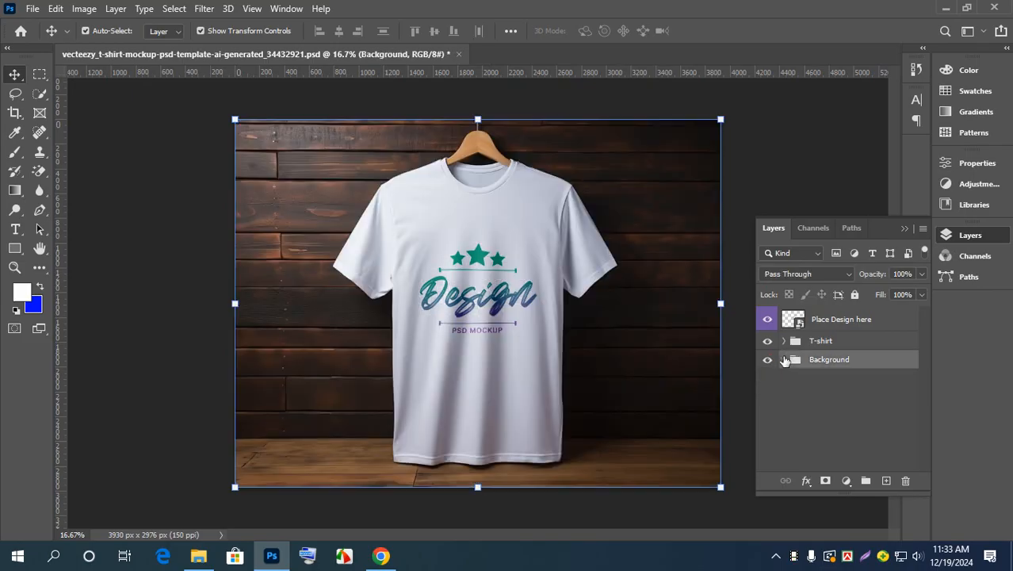
pyautogui.click(785, 360)
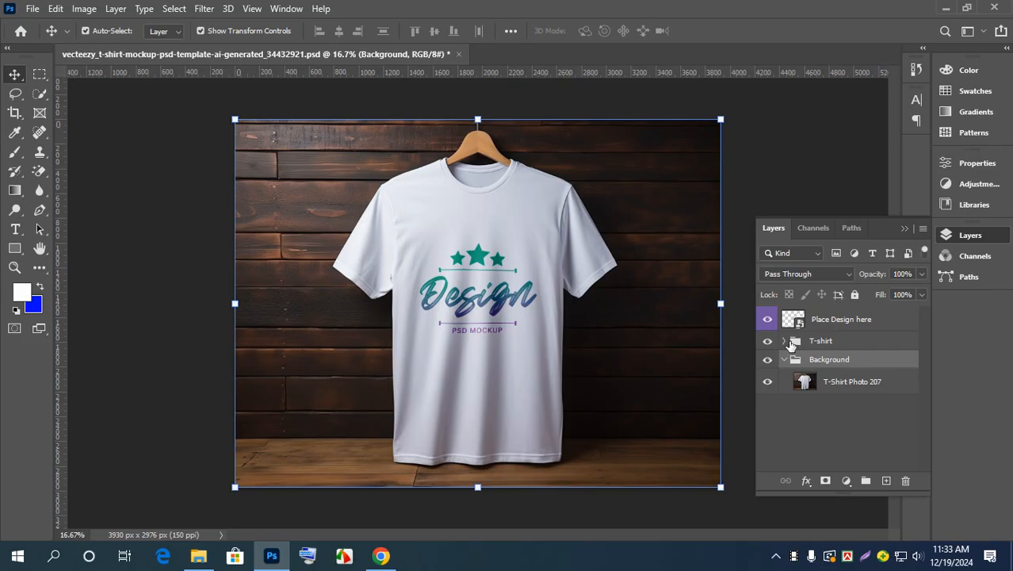
# Step: Expand the T-shirt group and inspect what it, the Design layer and the Design copy layer contribute by toggling their visibility
pyautogui.click(790, 342)
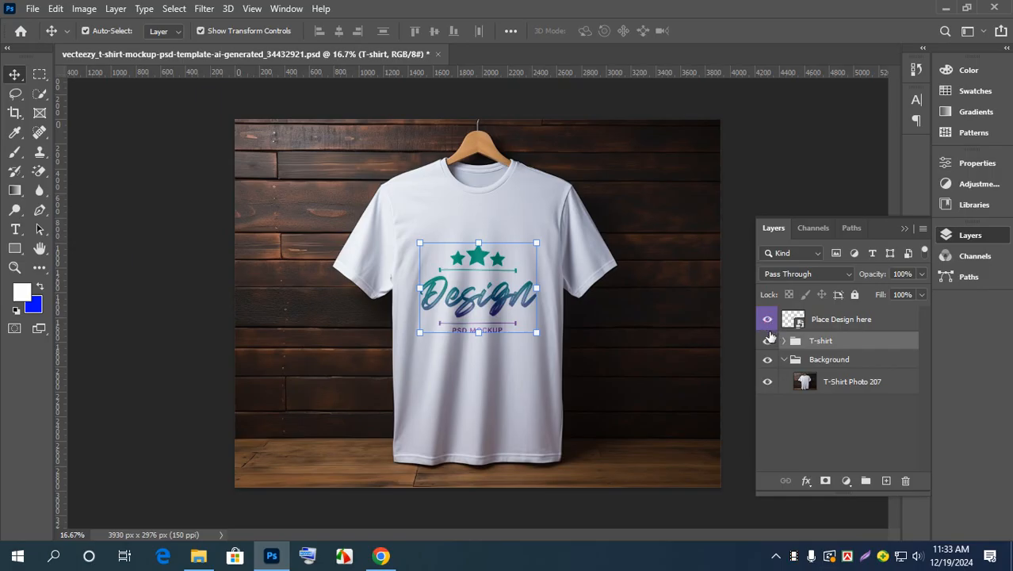
pyautogui.click(767, 341)
pyautogui.click(768, 341)
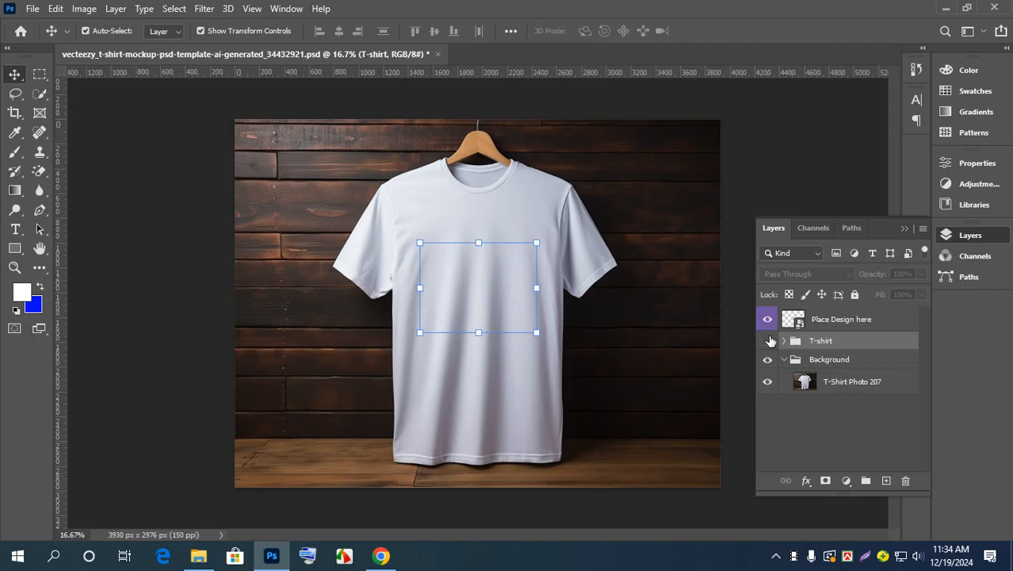
pyautogui.click(768, 340)
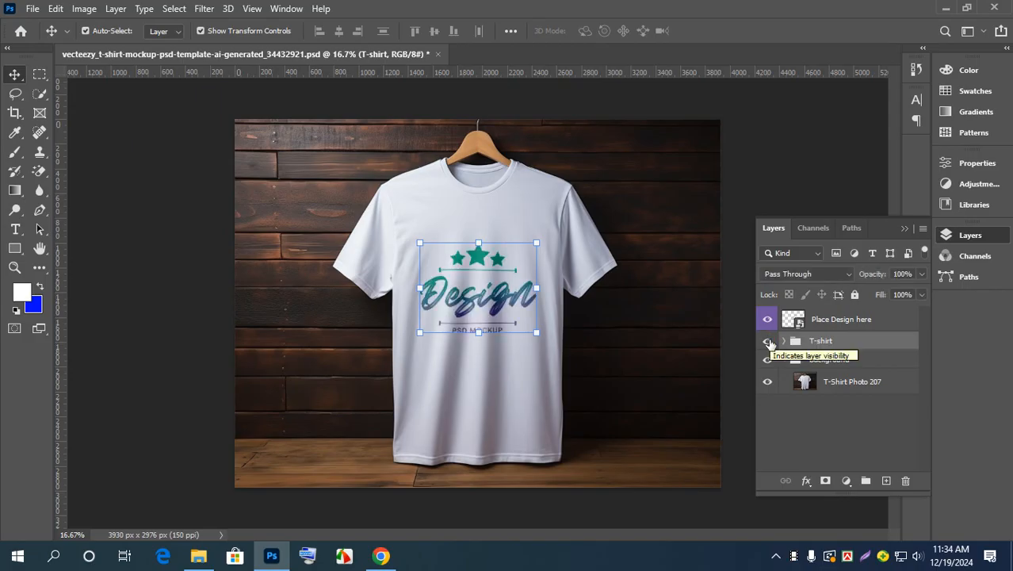
pyautogui.click(785, 341)
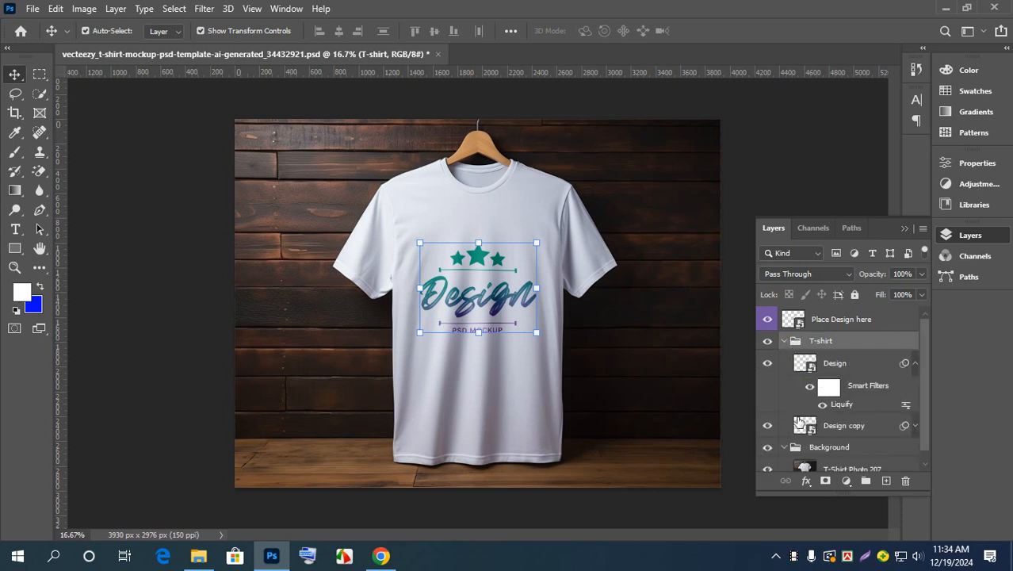
pyautogui.click(767, 363)
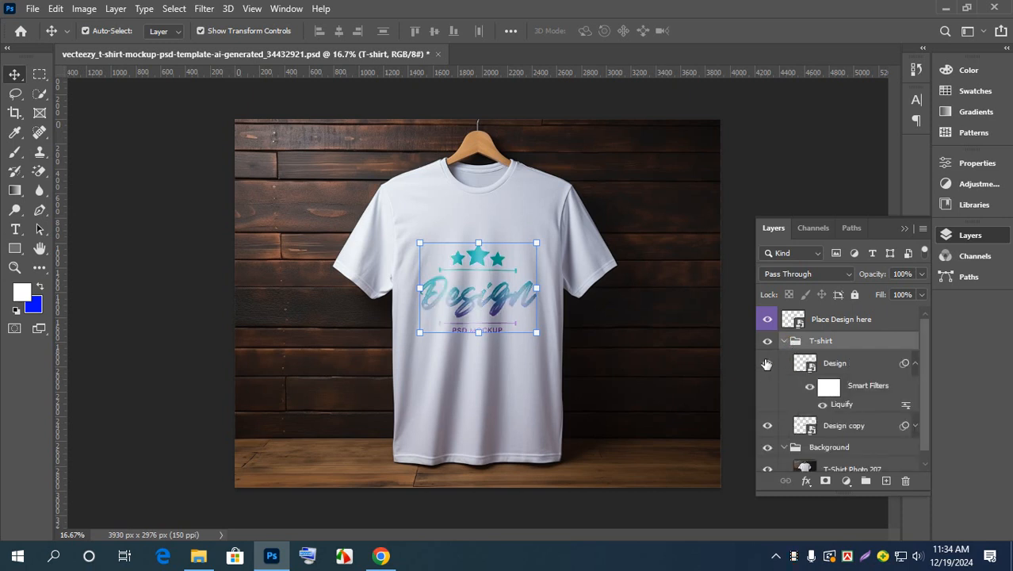
pyautogui.click(767, 363)
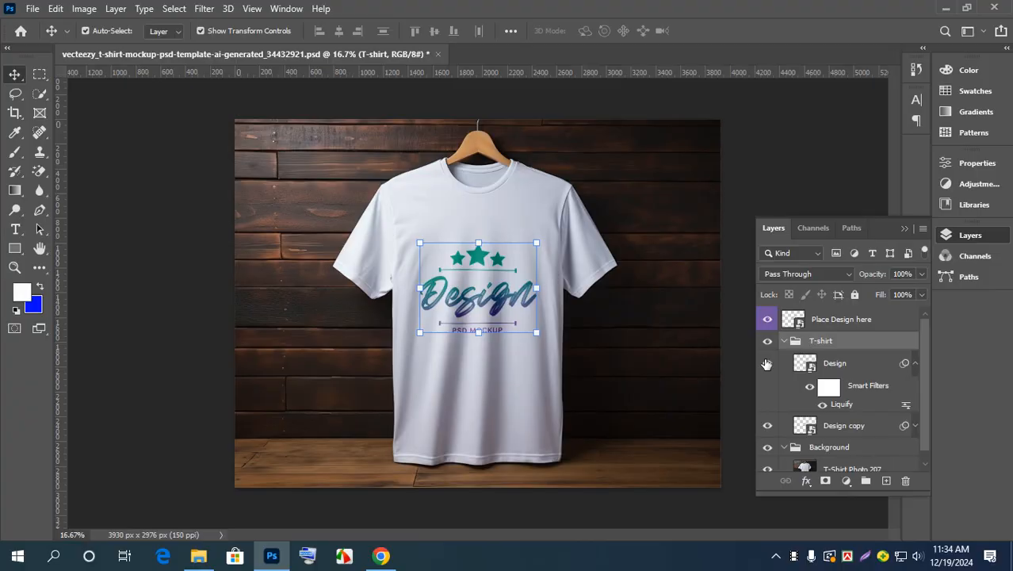
pyautogui.click(767, 426)
# Step: Open the contents of the Place Design here smart object and compare them with the mockup document
pyautogui.doubleClick(790, 321)
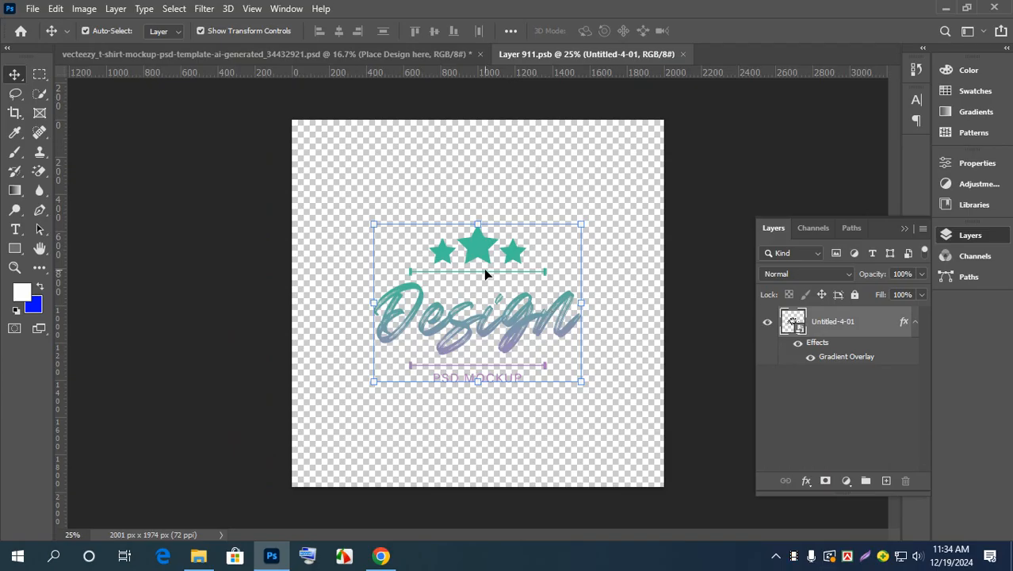
pyautogui.click(368, 53)
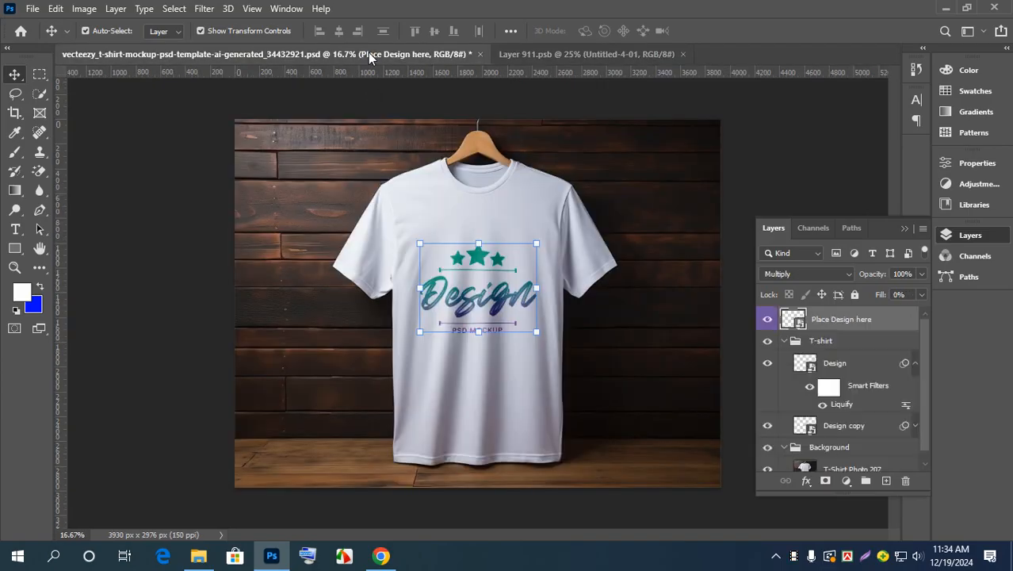
pyautogui.click(581, 52)
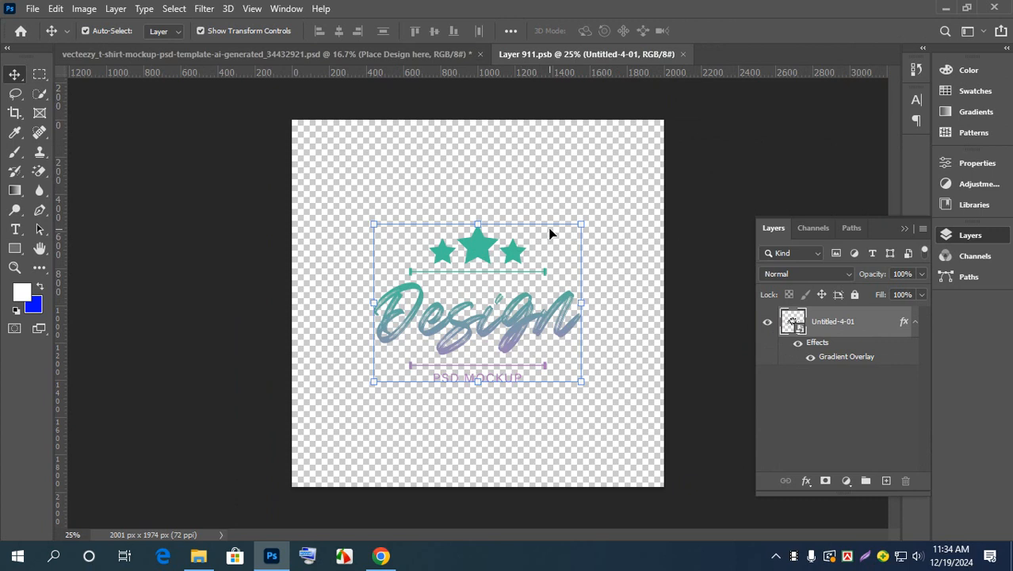
# Step: Open Hunting T shirt-01 from the Desktop in a floating window and copy its artwork into the Layer 911.psb smart object
pyautogui.click(32, 8)
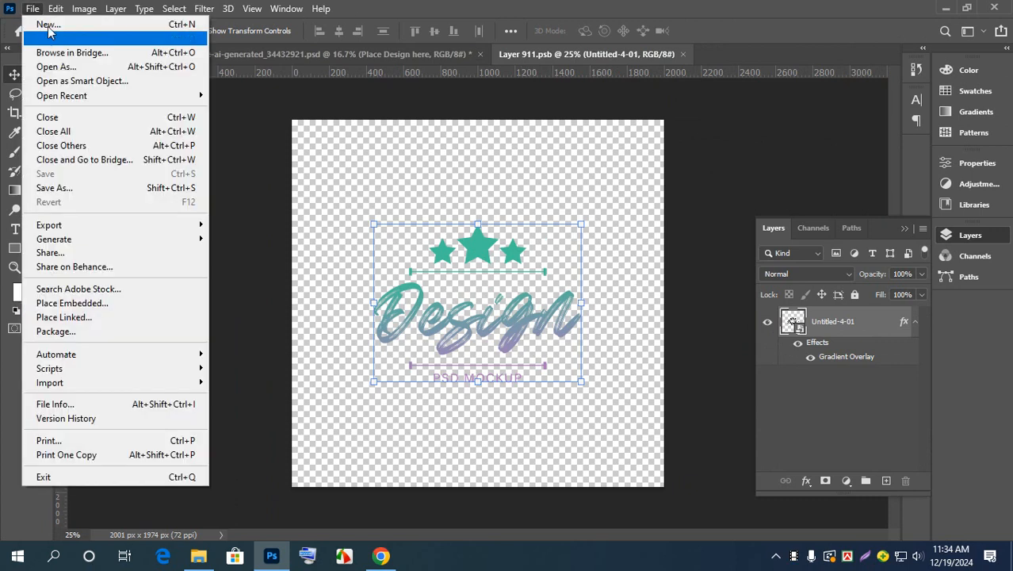
pyautogui.click(55, 37)
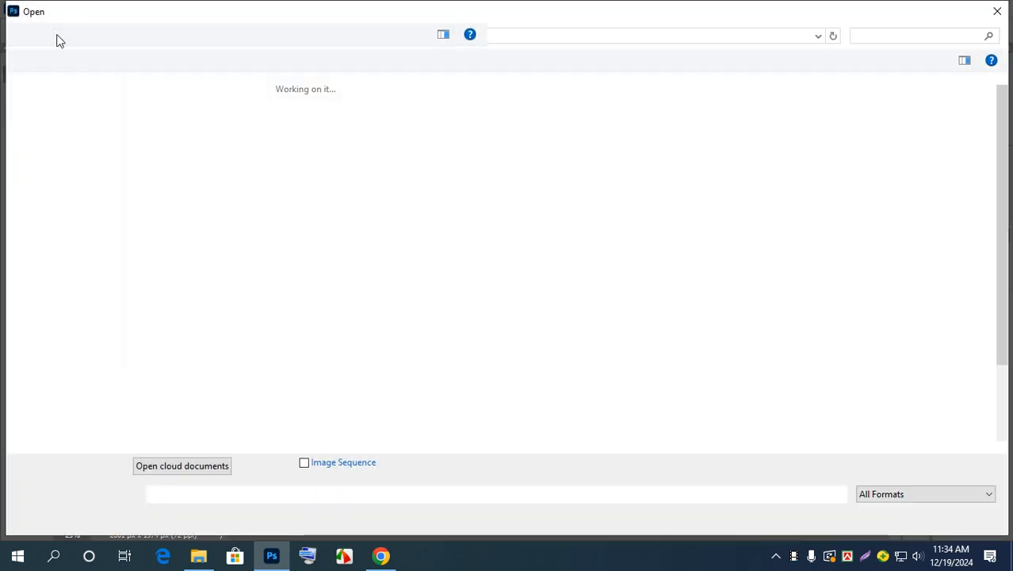
pyautogui.scroll(-2, 792, 262)
pyautogui.click(793, 262)
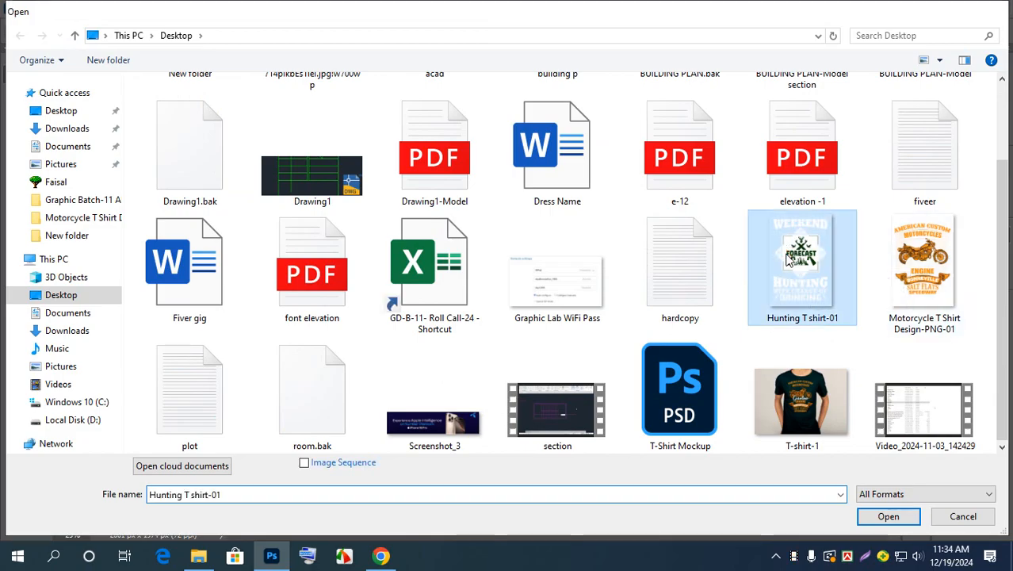
pyautogui.doubleClick(793, 262)
pyautogui.moveTo(709, 54); pyautogui.dragTo(738, 126)
pyautogui.click(891, 234)
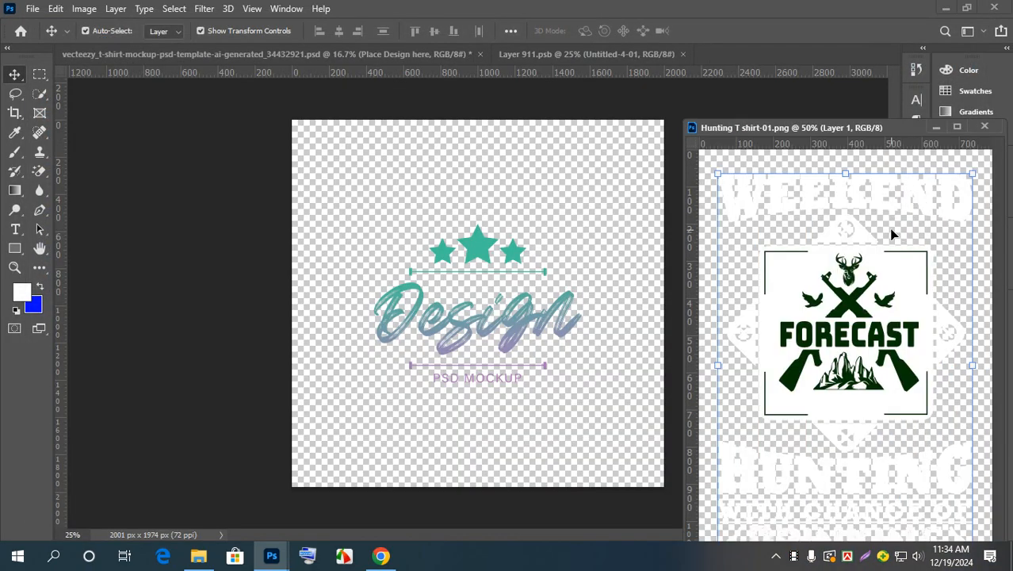
pyautogui.moveTo(856, 263); pyautogui.dragTo(559, 333)
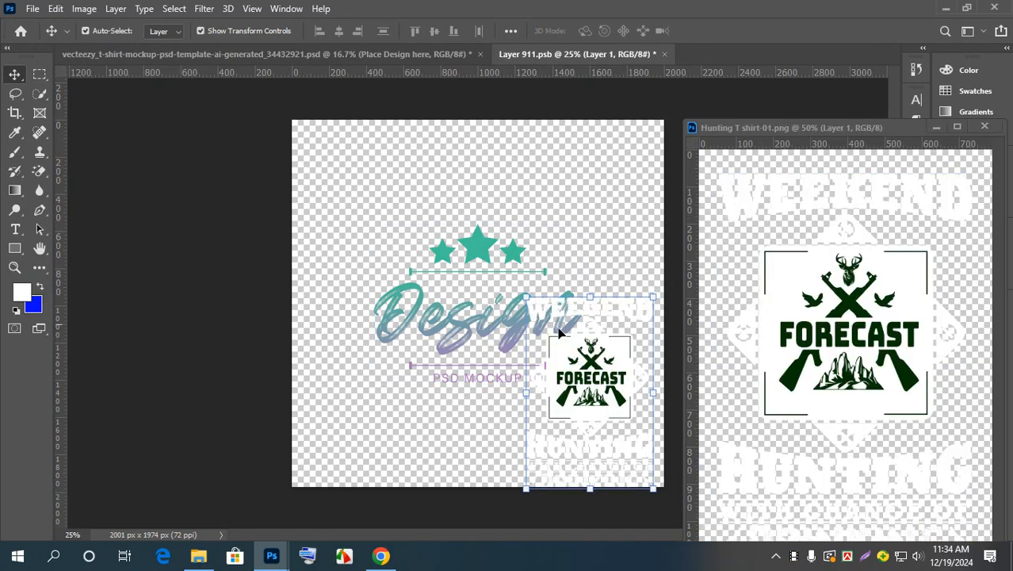
# Step: Delete the placeholder Design logo from the smart object and move the hunting artwork near the center of the canvas
pyautogui.click(434, 314)
pyautogui.press('Delete')
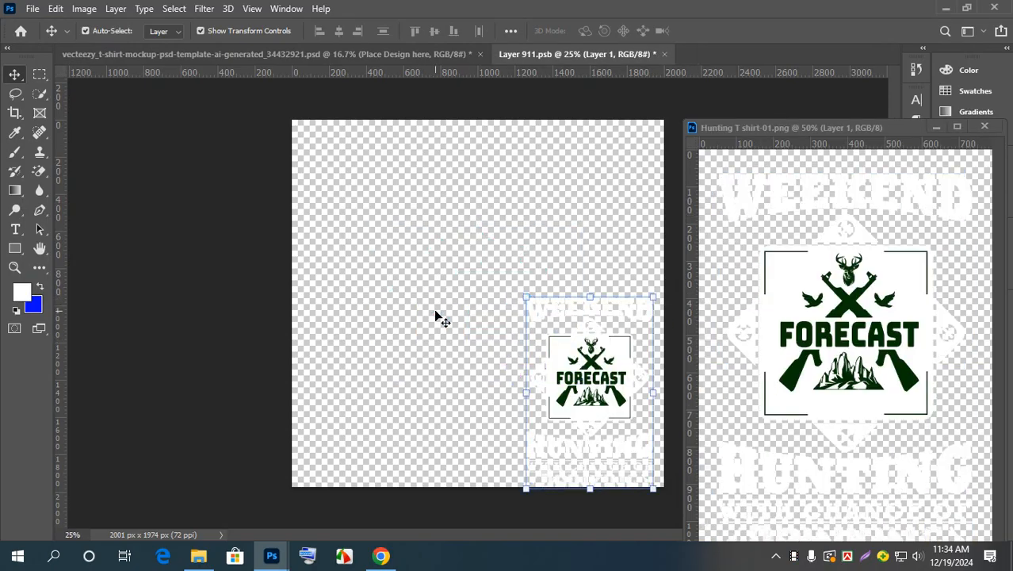
pyautogui.moveTo(566, 365); pyautogui.dragTo(446, 257)
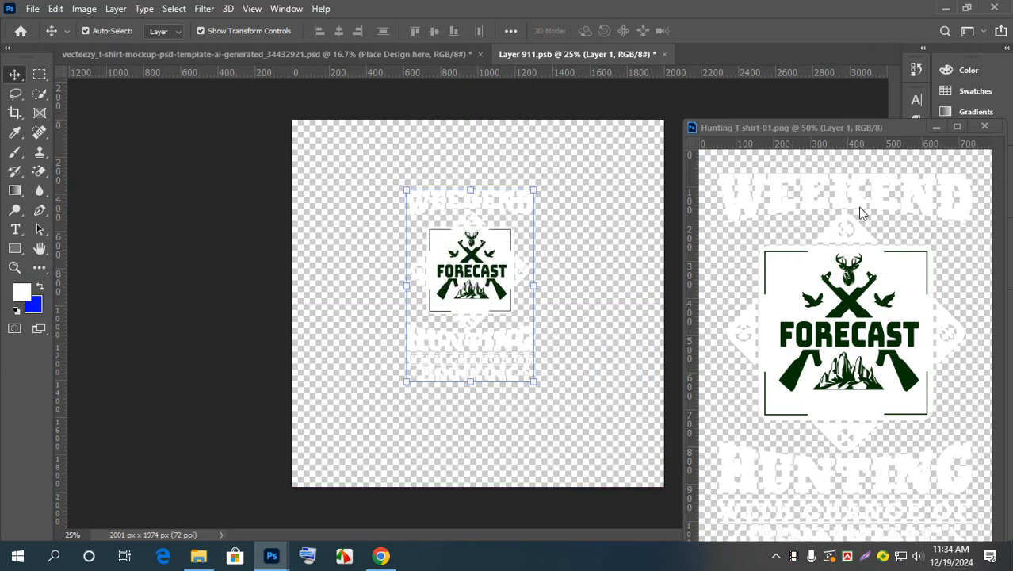
# Step: Minimize the hunting PNG, float the smart object window beside the mockup, and save it to update the shirt
pyautogui.click(937, 126)
pyautogui.moveTo(588, 52); pyautogui.dragTo(704, 135)
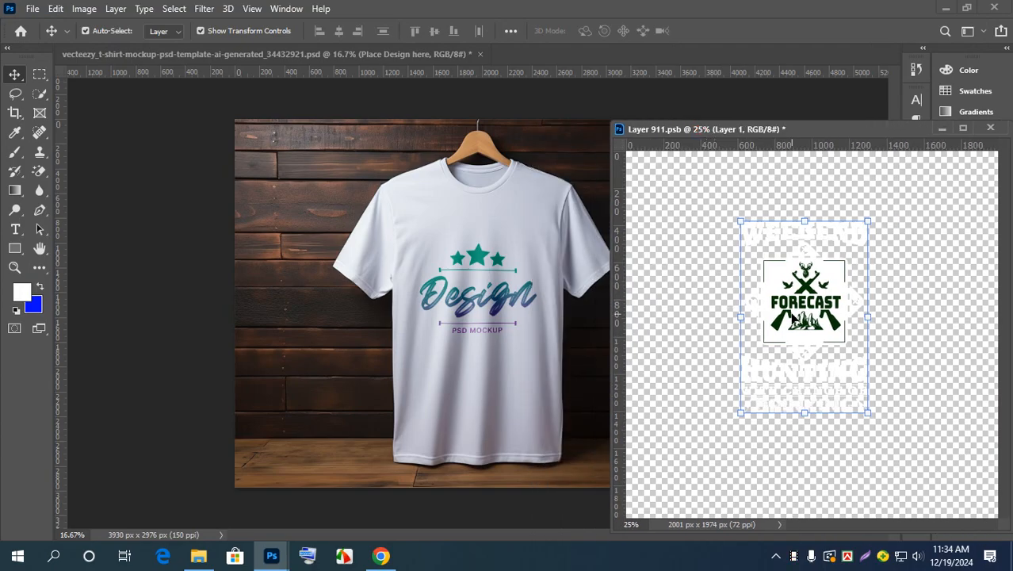
pyautogui.click(910, 318)
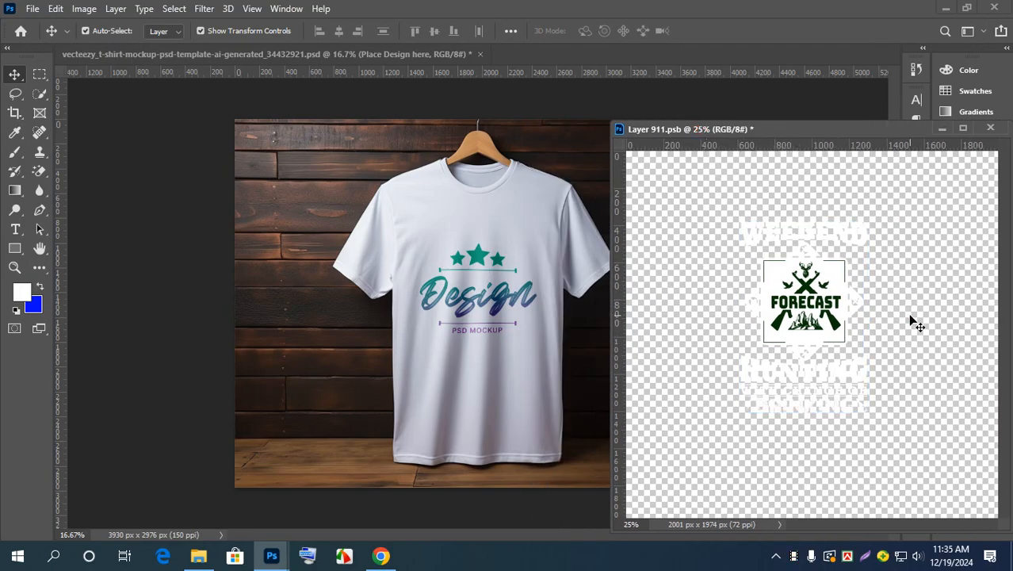
pyautogui.hotkey('ctrl', 's')
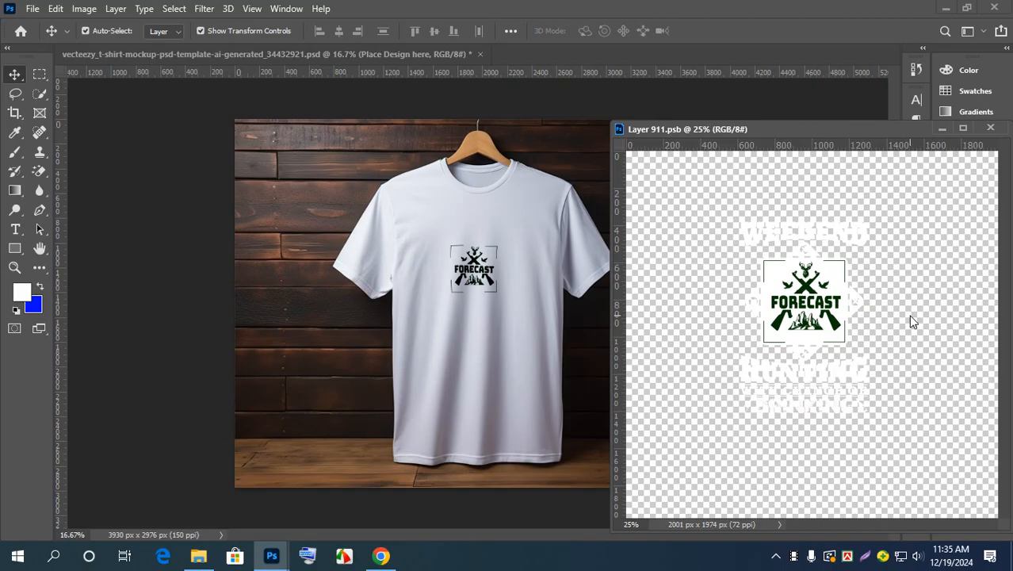
# Step: Scale the hunting artwork up to about 144%, move it up on the canvas, apply the transform, and save the smart object
pyautogui.click(821, 284)
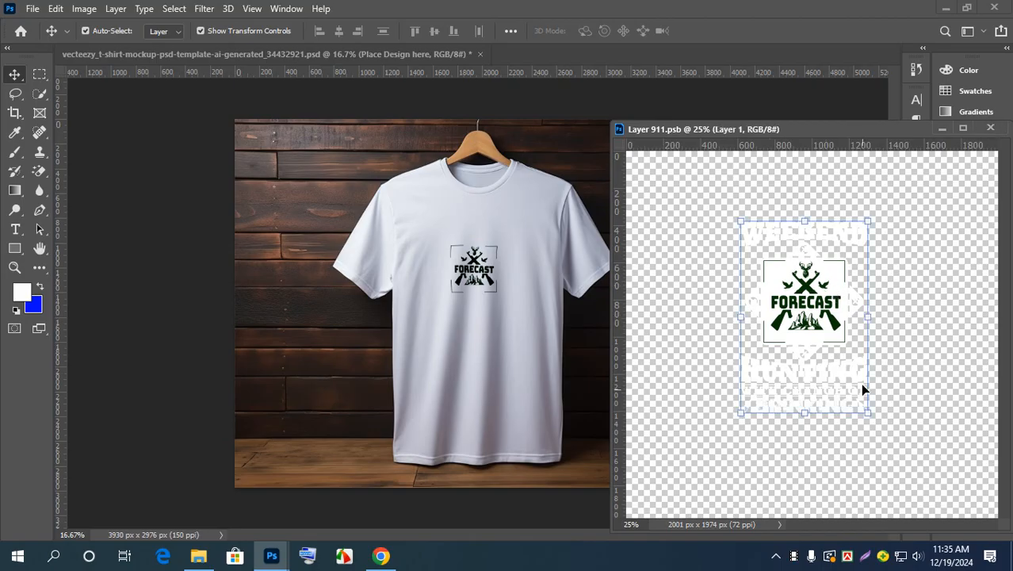
pyautogui.moveTo(868, 413); pyautogui.dragTo(924, 499)
pyautogui.moveTo(834, 337); pyautogui.dragTo(833, 296)
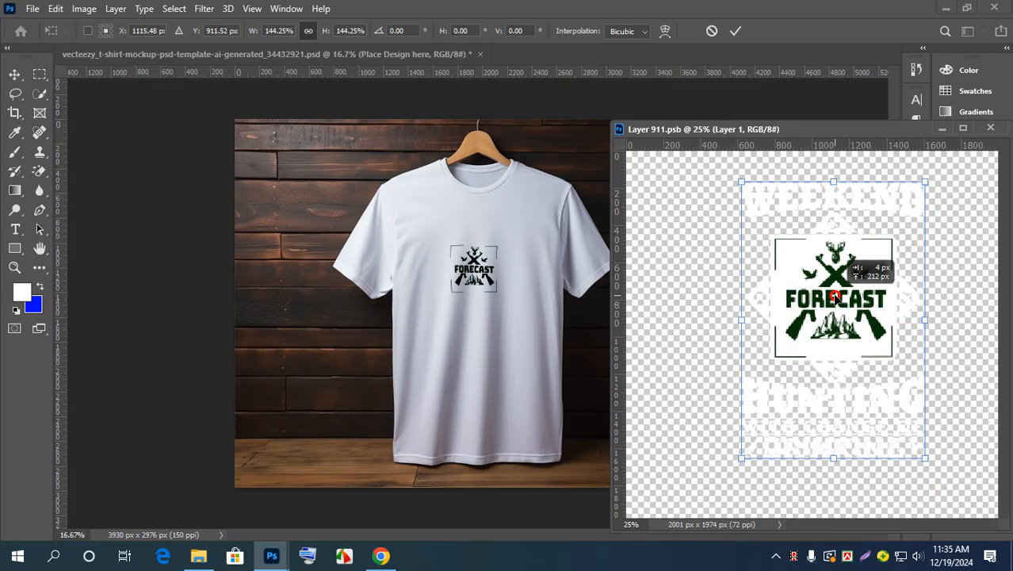
pyautogui.click(736, 31)
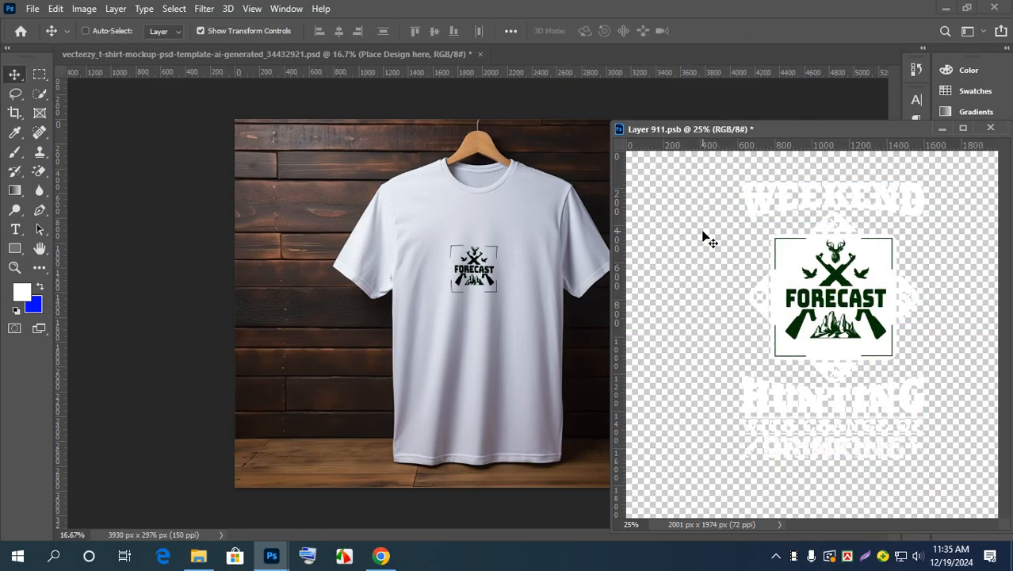
pyautogui.hotkey('ctrl', 's')
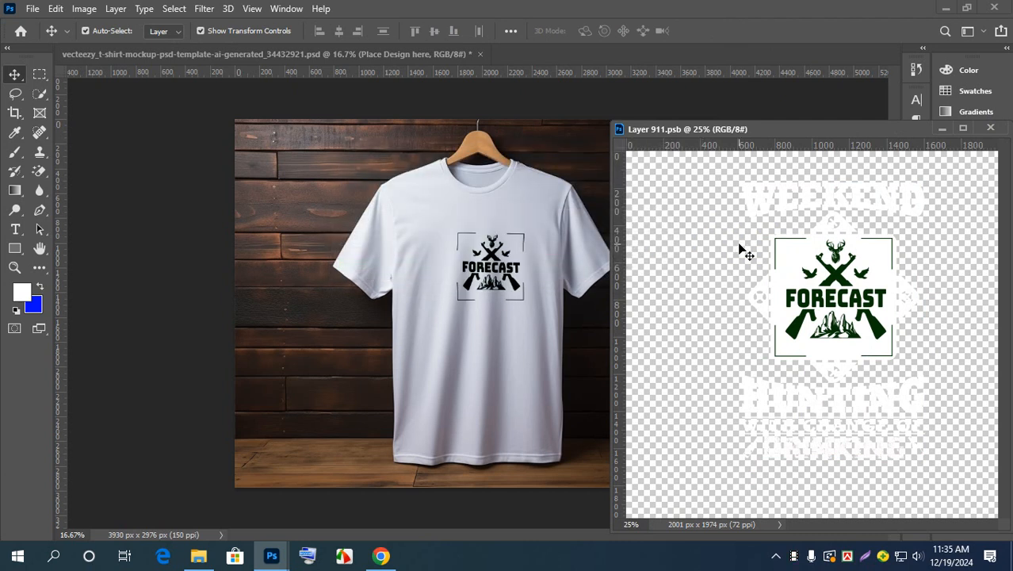
# Step: Minimize the smart object window and inspect the mockup's T-Shirt Photo 207 layer by toggling its visibility, leaving it shown
pyautogui.moveTo(856, 132); pyautogui.dragTo(430, 165)
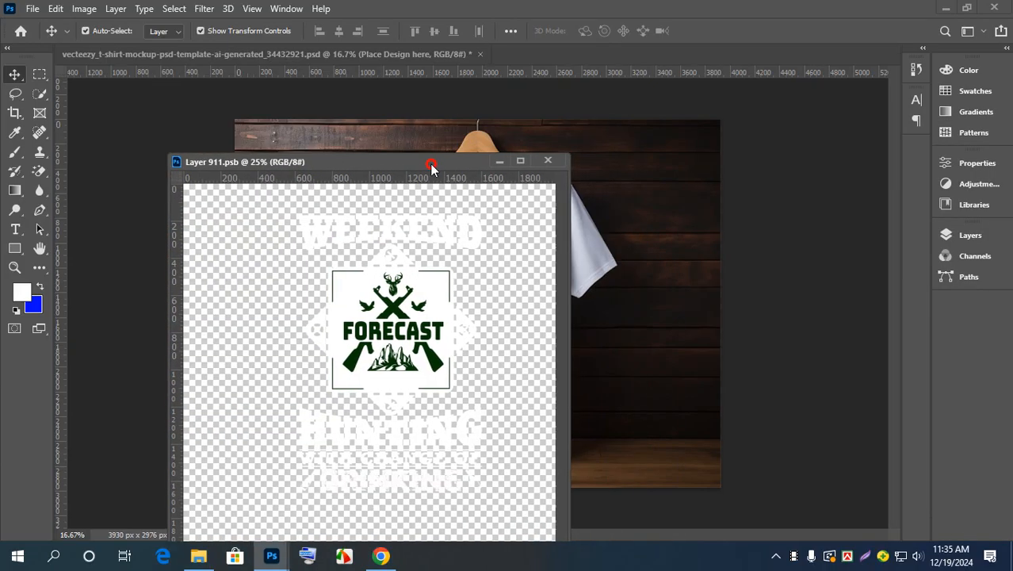
pyautogui.click(502, 161)
pyautogui.click(946, 234)
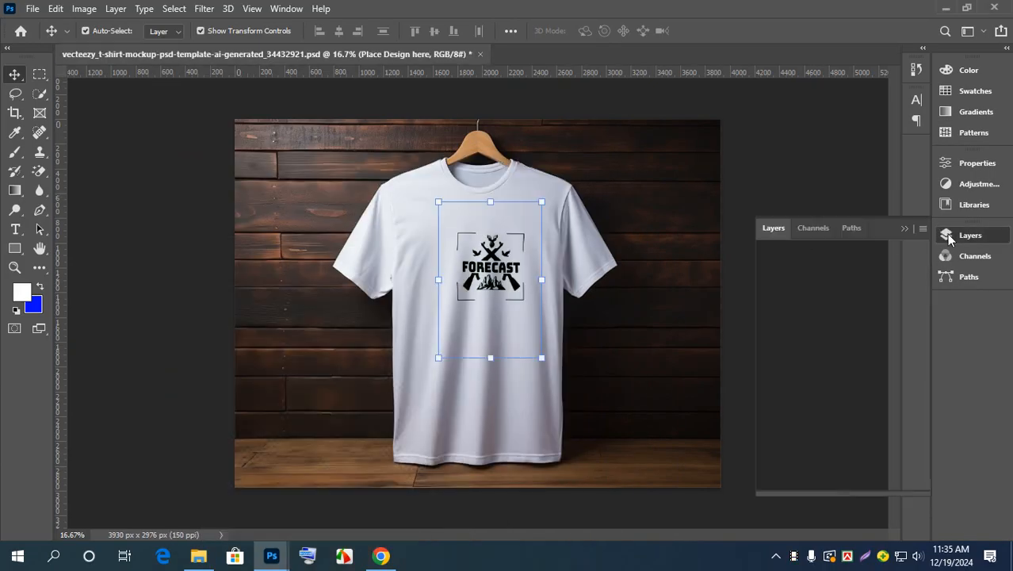
pyautogui.scroll(-1, 841, 425)
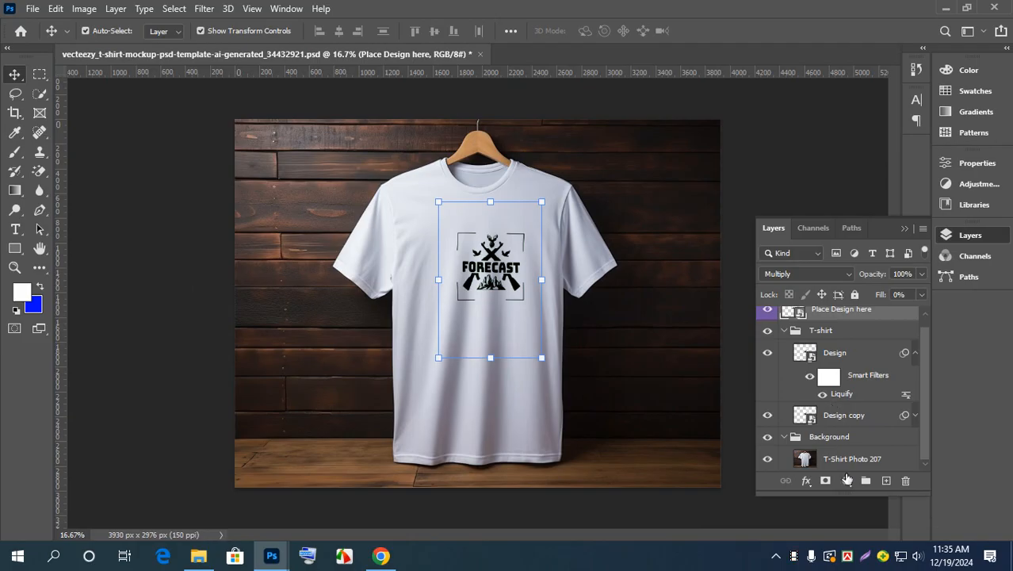
pyautogui.click(803, 460)
pyautogui.click(803, 459)
pyautogui.click(767, 459)
pyautogui.click(768, 460)
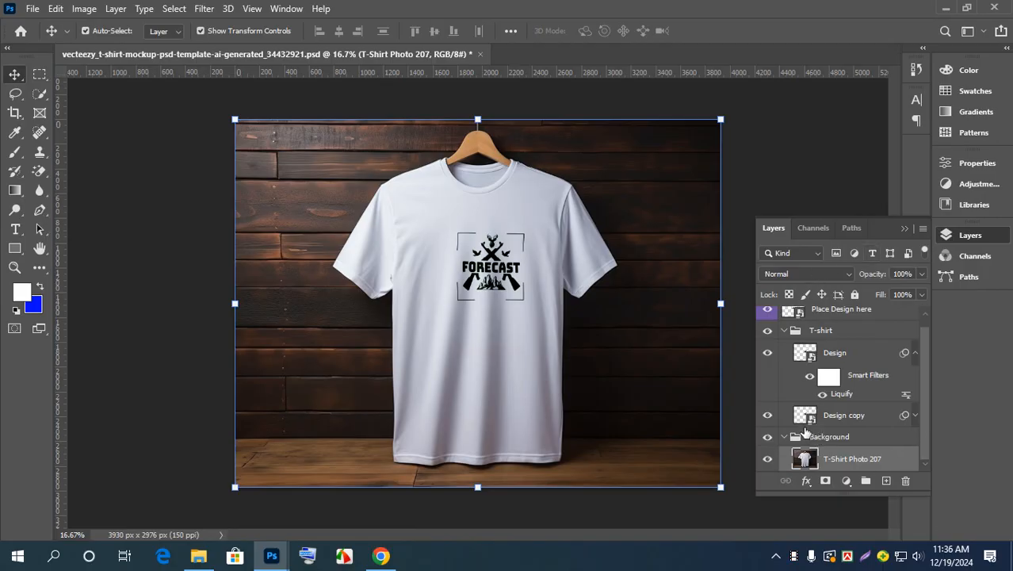
# Step: Compare the shirt print with the Design copy layer shown and hidden, leaving that layer hidden
pyautogui.click(767, 415)
pyautogui.click(767, 416)
pyautogui.click(767, 416)
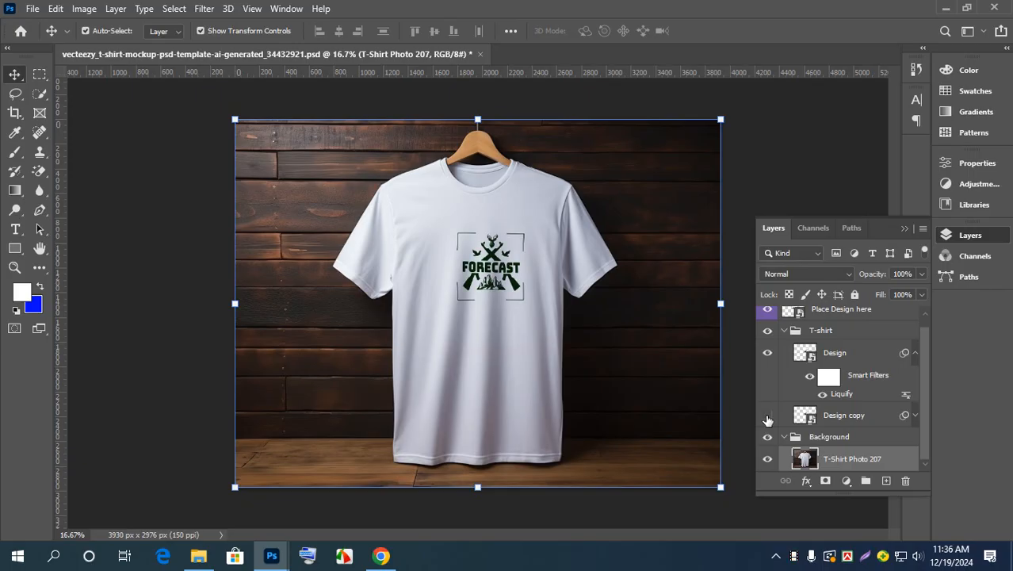
pyautogui.click(768, 417)
pyautogui.click(768, 417)
pyautogui.click(768, 417)
pyautogui.click(767, 417)
pyautogui.click(767, 417)
pyautogui.click(768, 417)
# Step: Check how the Design and Place Design here layers affect the shirt by toggling their visibility, leaving both shown
pyautogui.click(766, 354)
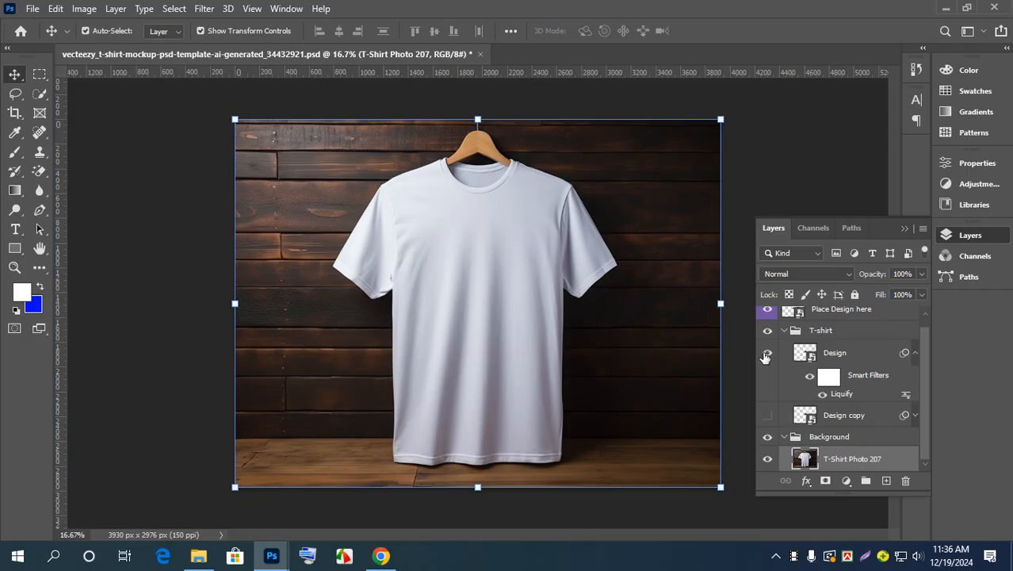
pyautogui.click(767, 353)
pyautogui.scroll(1, 768, 348)
pyautogui.click(768, 321)
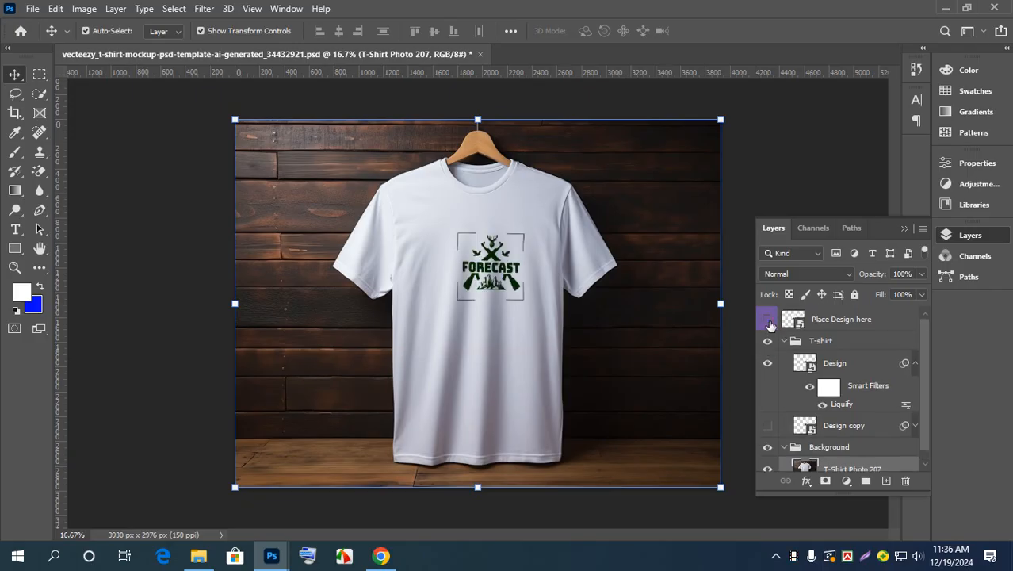
pyautogui.scroll(-1, 810, 366)
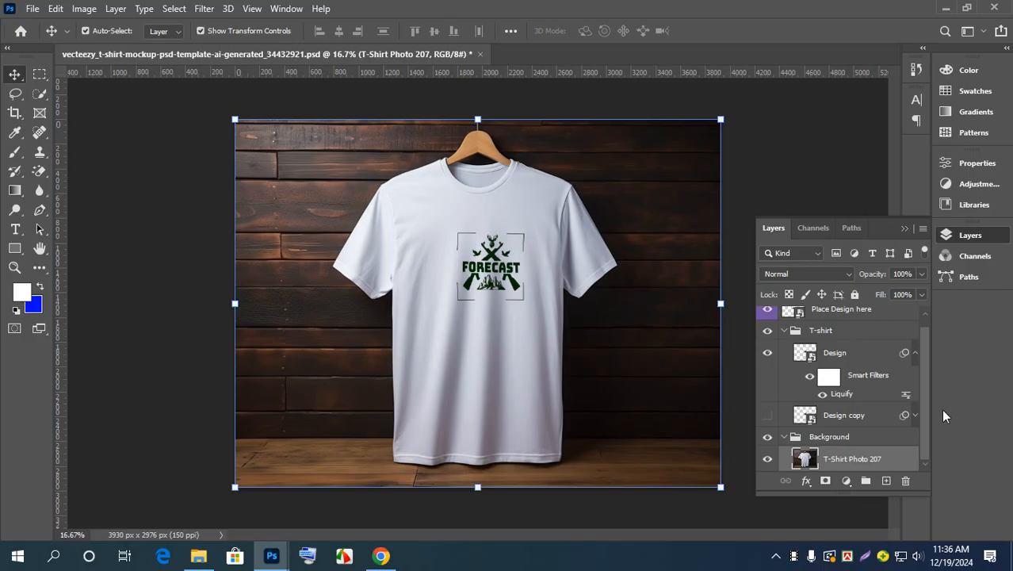
pyautogui.scroll(1, 853, 384)
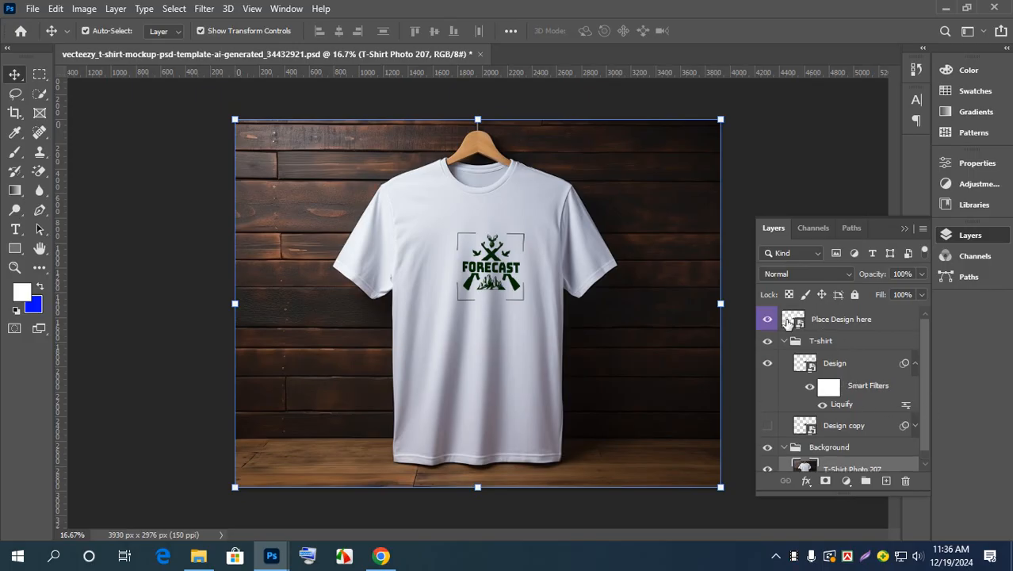
# Step: Restore the minimized Hunting T shirt-01.png window and open the Motorcycle T Shirt Design-PNG-01 file
pyautogui.moveTo(271, 555)
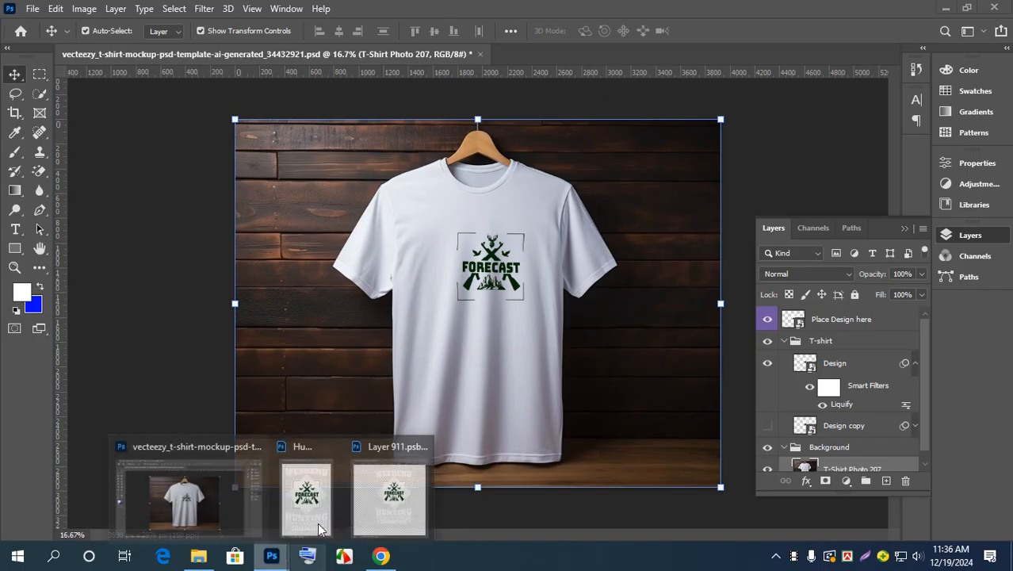
pyautogui.click(324, 497)
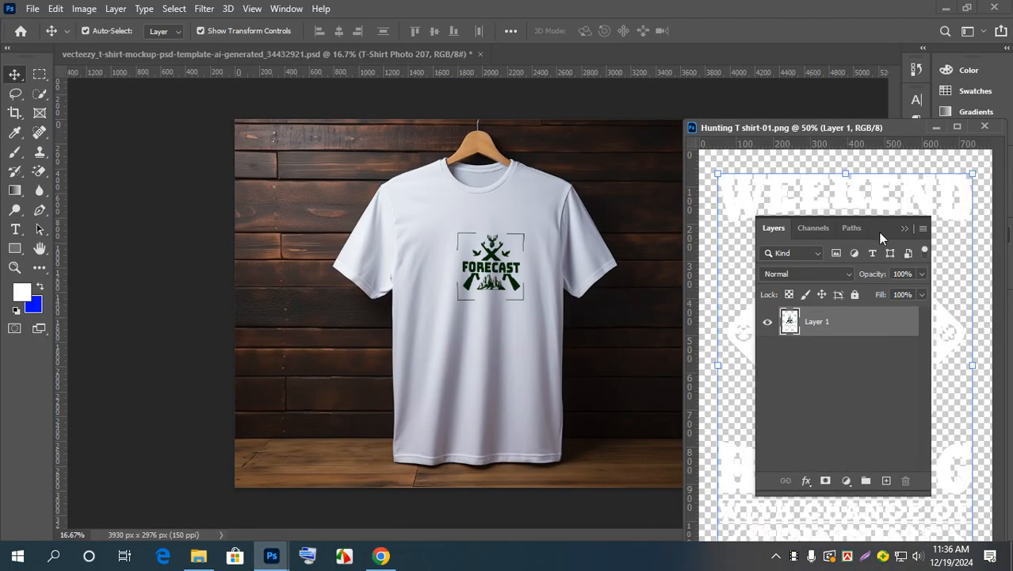
pyautogui.click(900, 231)
pyautogui.moveTo(884, 300); pyautogui.dragTo(866, 324)
pyautogui.click(33, 8)
pyautogui.click(45, 38)
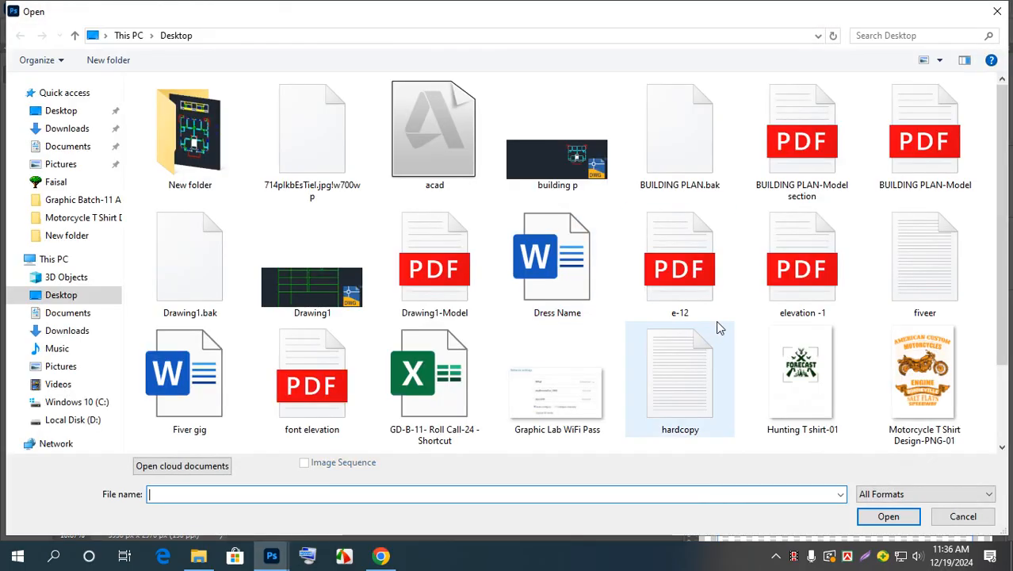
pyautogui.click(916, 385)
pyautogui.doubleClick(916, 384)
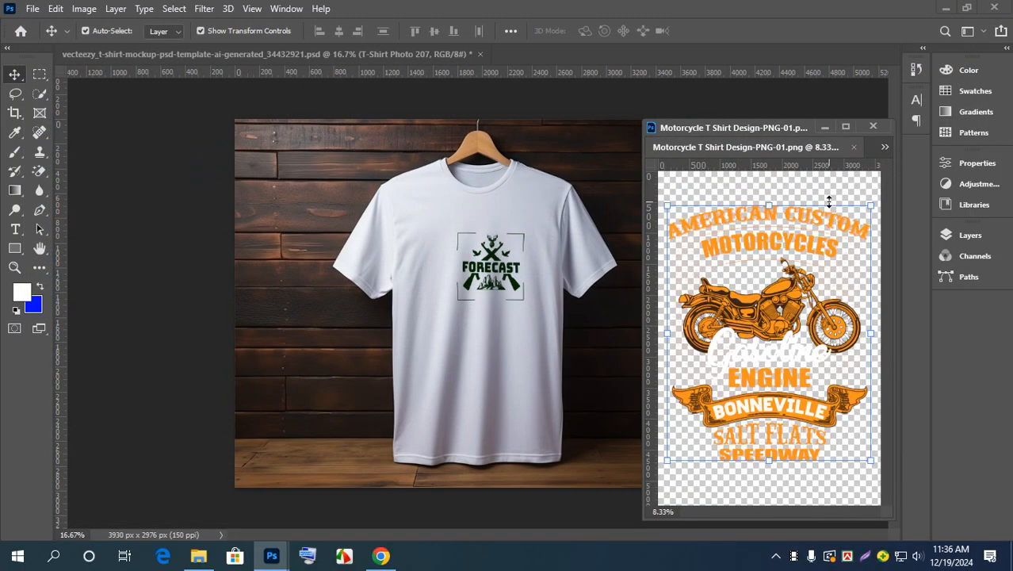
# Step: Separate the hunting and motorcycle documents into floating windows and copy the motorcycle artwork into the hunting document
pyautogui.moveTo(791, 128); pyautogui.dragTo(490, 123)
pyautogui.click(519, 291)
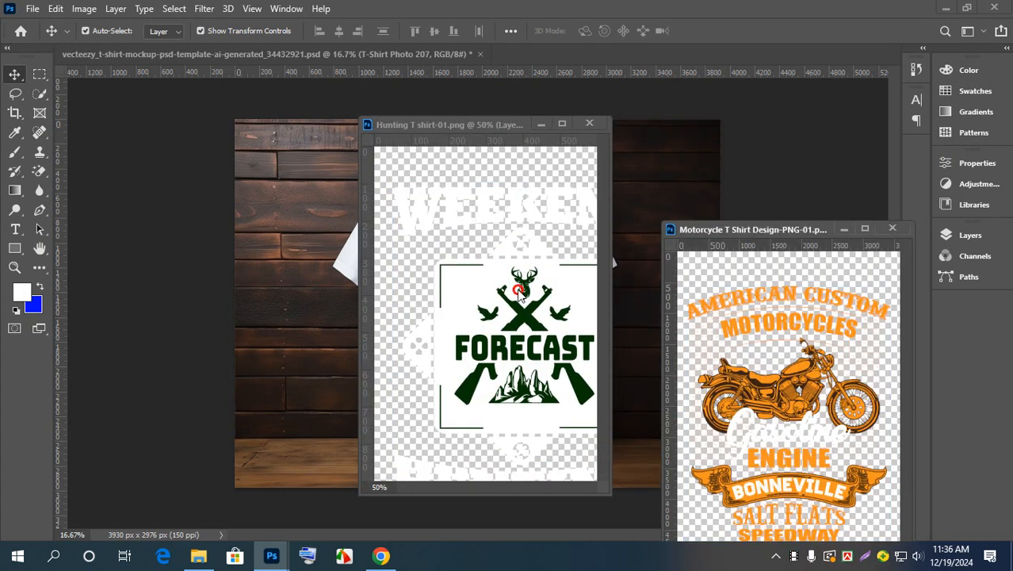
pyautogui.click(805, 371)
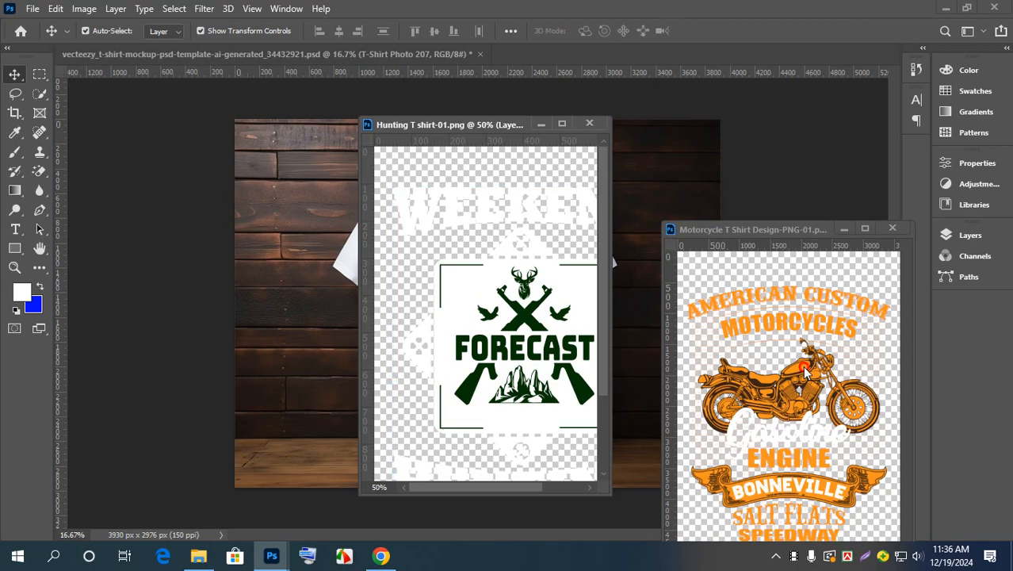
pyautogui.moveTo(745, 382); pyautogui.dragTo(516, 422)
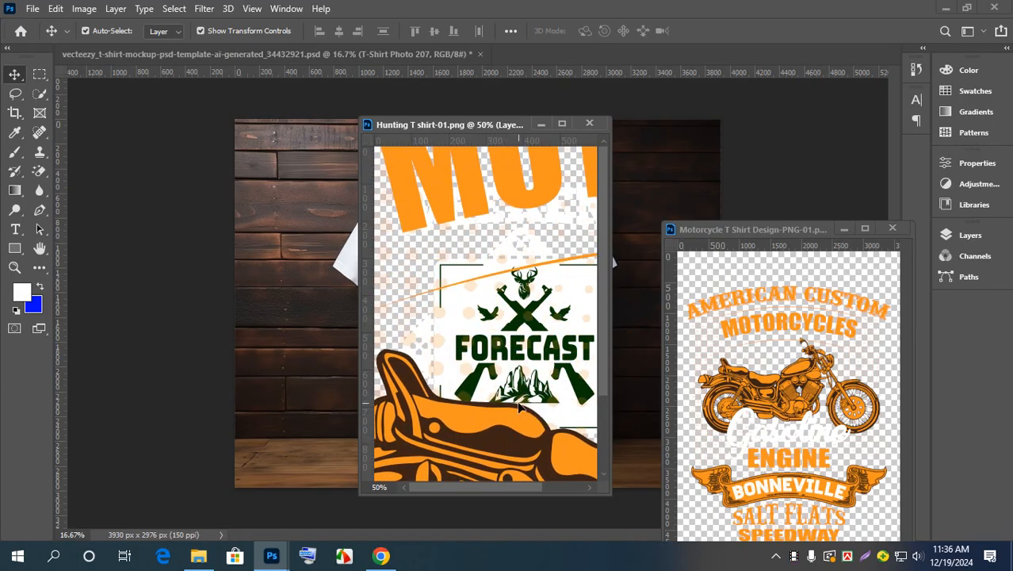
# Step: Dock the Hunting T shirt-01.png window as a document tab and clear the hunting artwork from its canvas
pyautogui.moveTo(497, 126); pyautogui.dragTo(499, 54)
pyautogui.moveTo(422, 189); pyautogui.dragTo(429, 251)
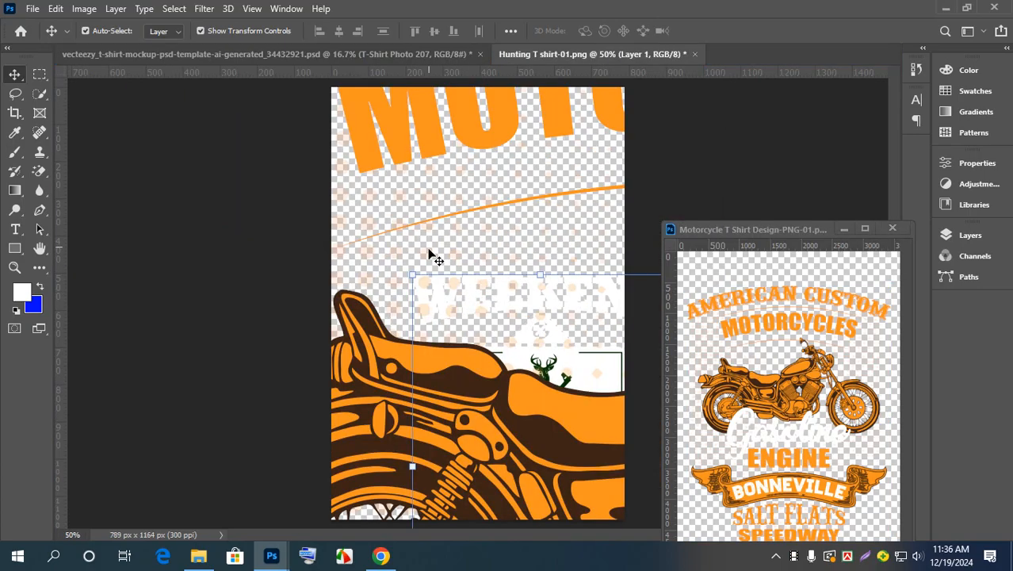
pyautogui.hotkey('ctrl', 'z')
# Step: Scale the motorcycle artwork down to fit inside the Hunting T shirt-01.png canvas, center it, and apply the transform
pyautogui.moveTo(454, 128); pyautogui.dragTo(506, 259)
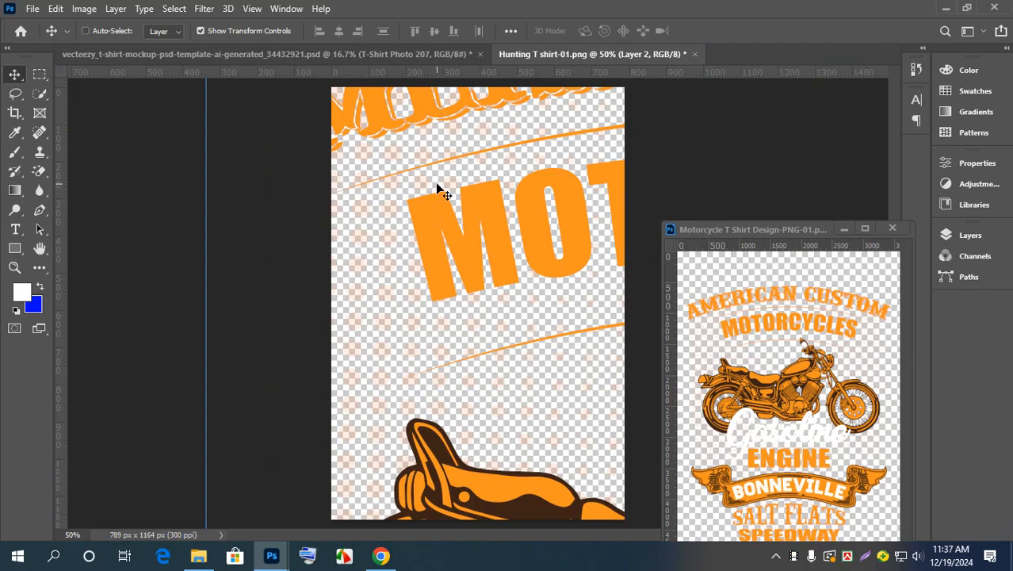
pyautogui.hotkey('ctrl', '-')
pyautogui.hotkey('ctrl', '-')
pyautogui.moveTo(342, 145); pyautogui.dragTo(496, 338)
pyautogui.moveTo(525, 378); pyautogui.dragTo(433, 322)
pyautogui.moveTo(490, 378); pyautogui.dragTo(344, 163)
pyautogui.moveTo(276, 113); pyautogui.dragTo(461, 254)
pyautogui.click(737, 31)
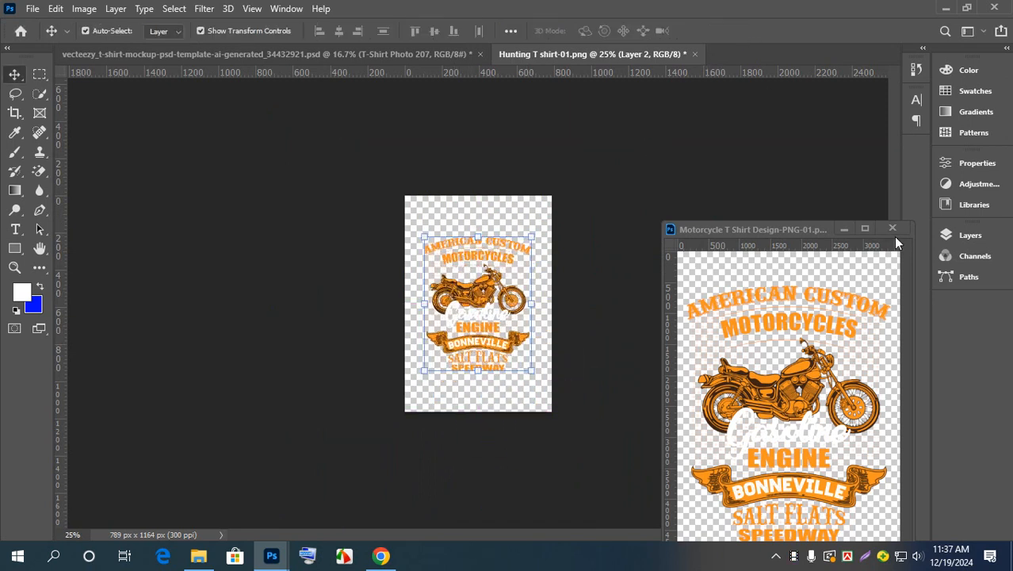
# Step: Close the original motorcycle PNG, then float the Hunting T shirt-01.png document beside the mockup and save it
pyautogui.click(892, 228)
pyautogui.moveTo(614, 53); pyautogui.dragTo(744, 156)
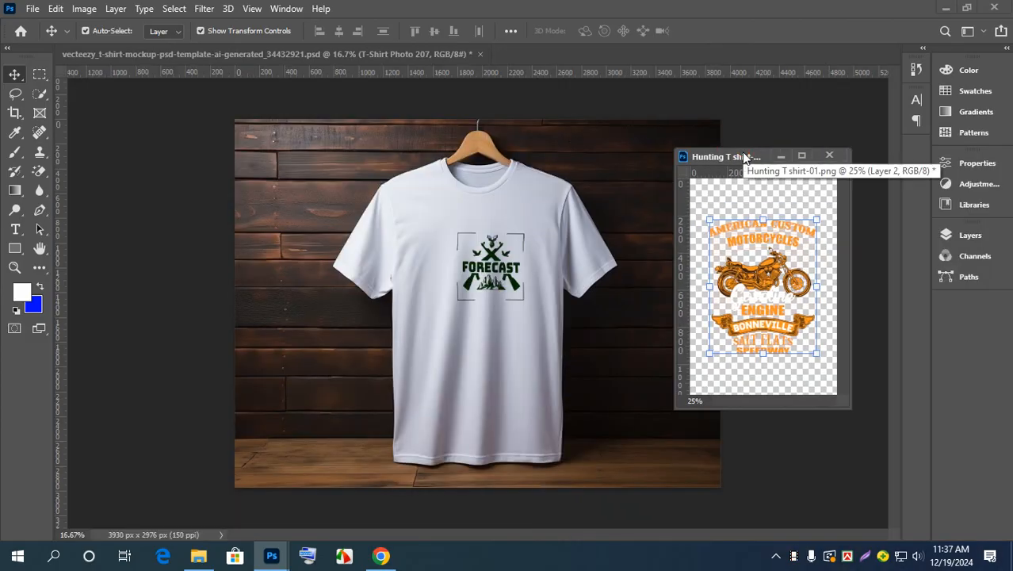
pyautogui.hotkey('ctrl', 's')
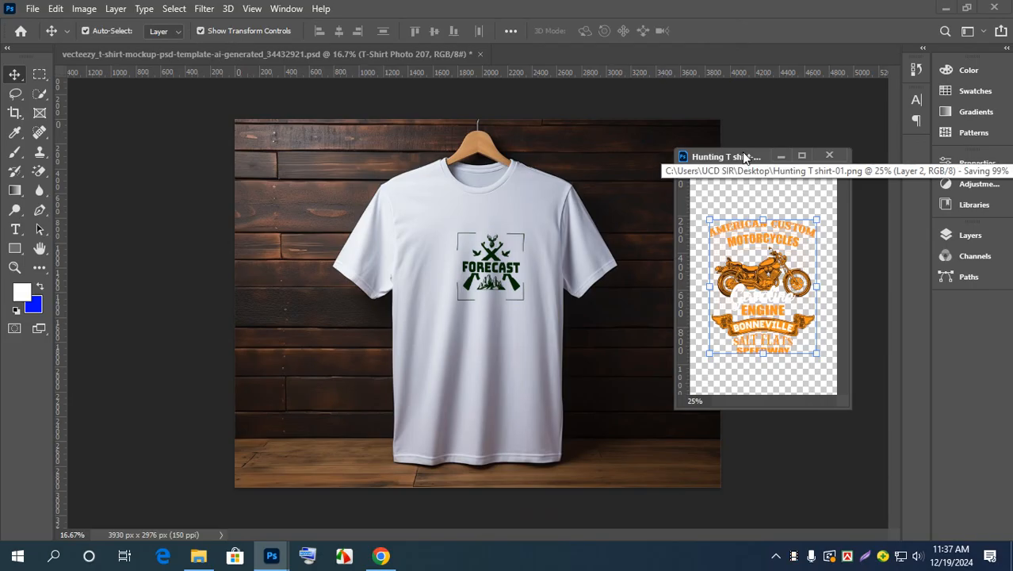
pyautogui.click(745, 188)
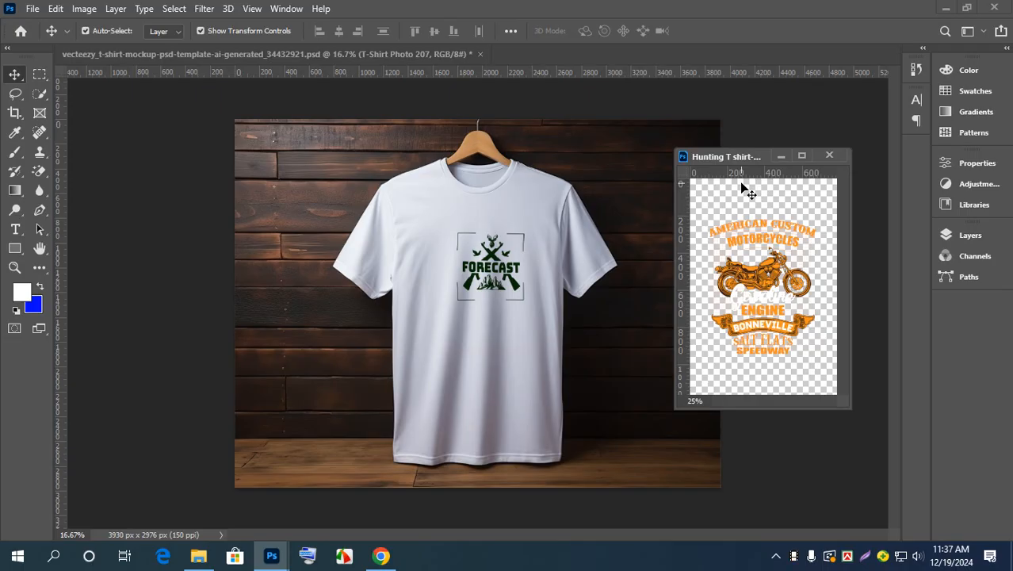
pyautogui.moveTo(753, 157); pyautogui.dragTo(707, 166)
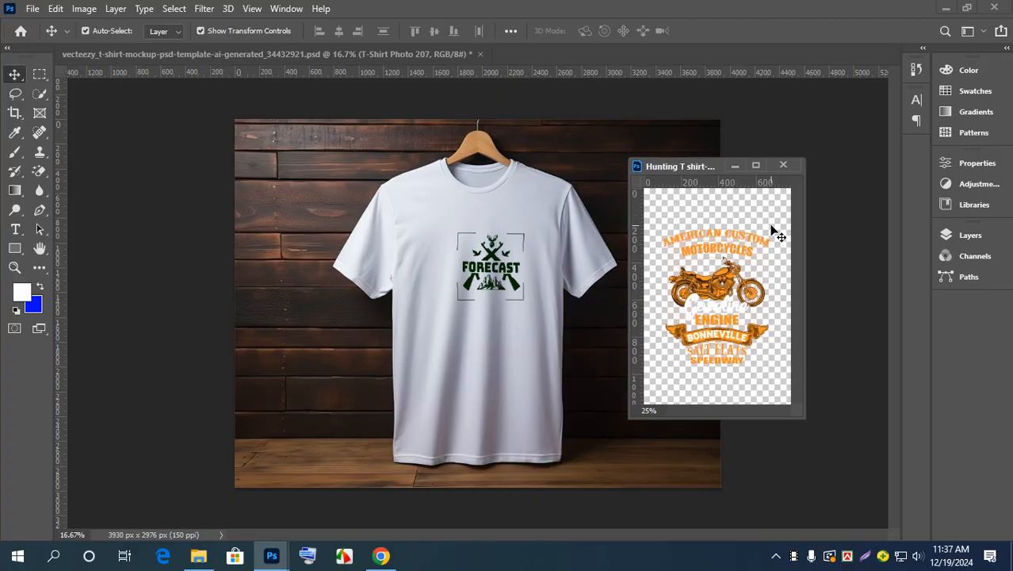
# Step: Select the mockup's Place Design here layer and open its smart object contents
pyautogui.click(962, 236)
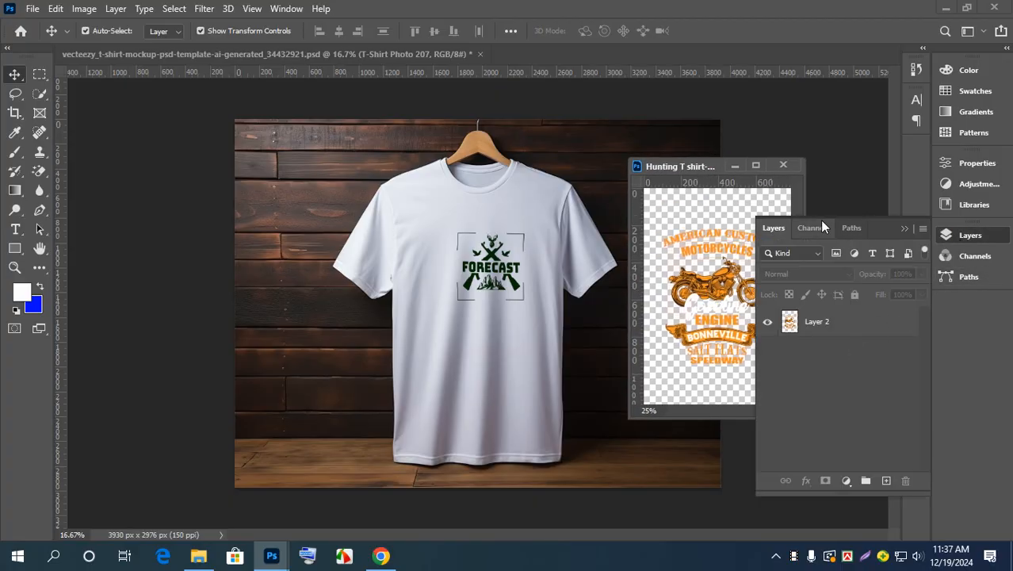
pyautogui.click(833, 164)
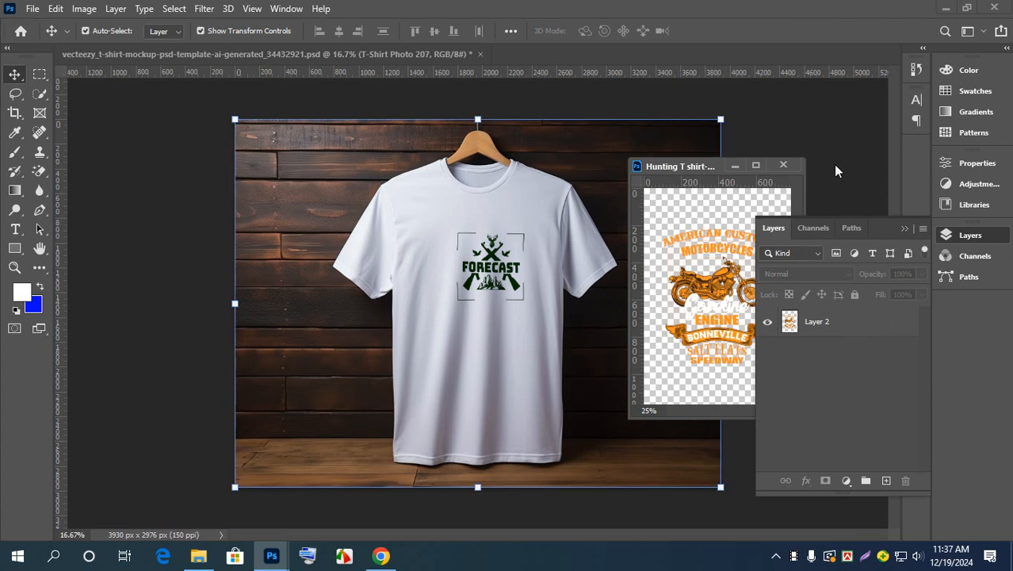
pyautogui.click(906, 230)
pyautogui.click(526, 292)
pyautogui.click(959, 235)
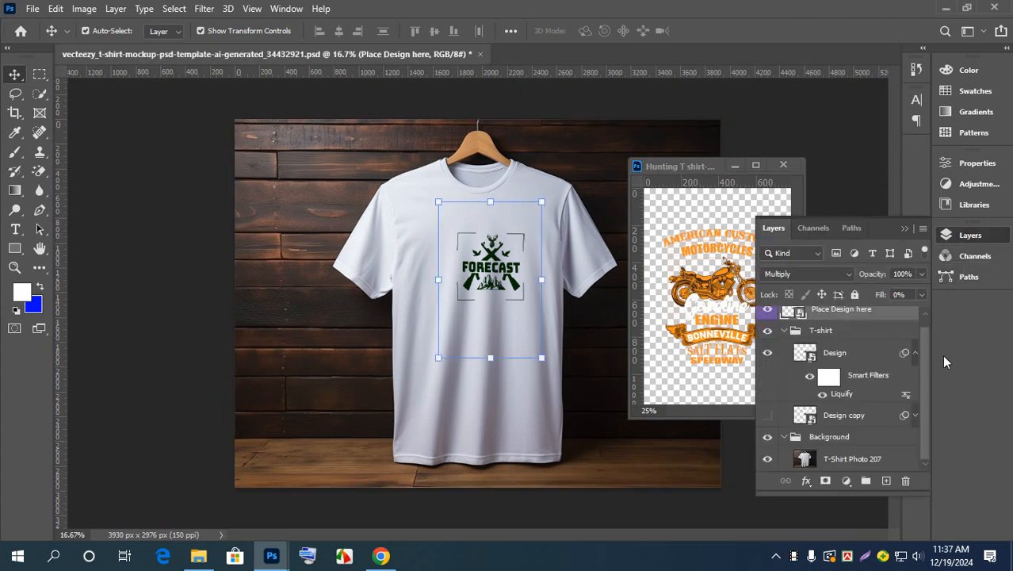
pyautogui.scroll(1, 783, 348)
pyautogui.doubleClick(793, 321)
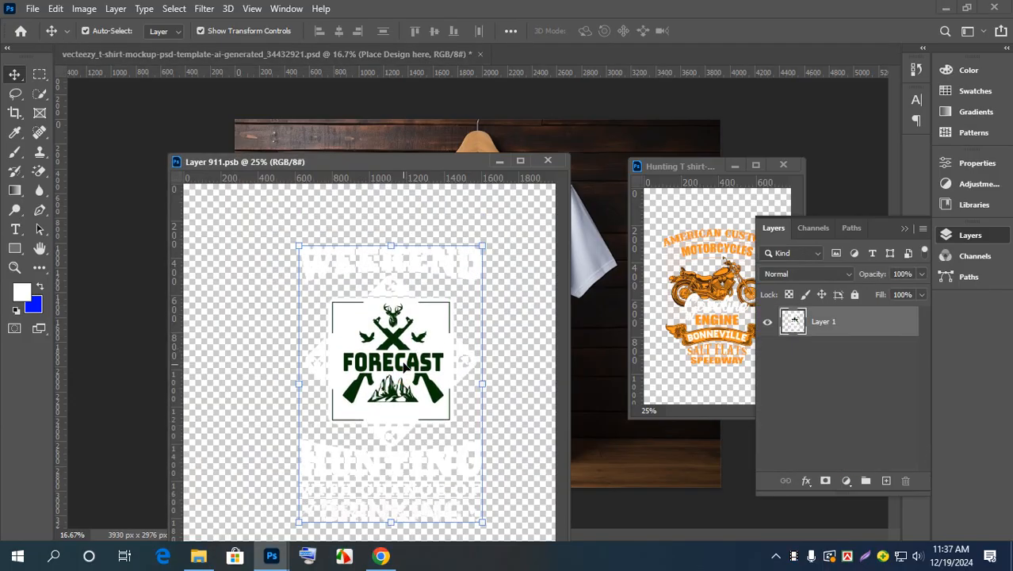
# Step: Copy the motorcycle artwork into the Layer 911.psb smart object and delete its hunting artwork layer
pyautogui.click(726, 305)
pyautogui.moveTo(725, 306); pyautogui.dragTo(506, 308)
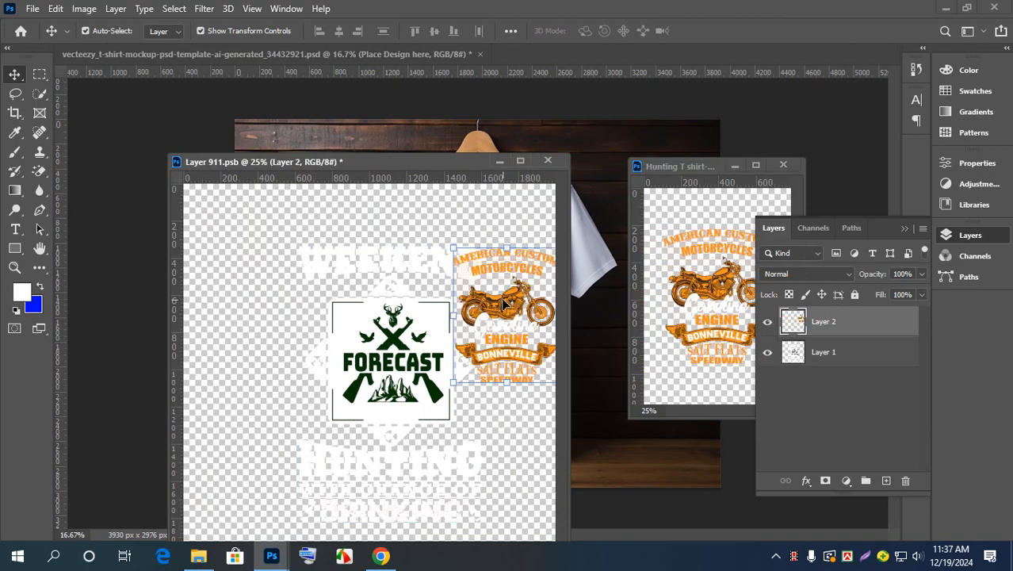
pyautogui.click(402, 353)
pyautogui.press('Delete')
# Step: Center the motorcycle artwork on the smart object canvas, scale it to about 200.62%, and apply the transform
pyautogui.moveTo(481, 339); pyautogui.dragTo(332, 331)
pyautogui.hotkey('ctrl', 't')
pyautogui.moveTo(408, 374); pyautogui.dragTo(469, 291)
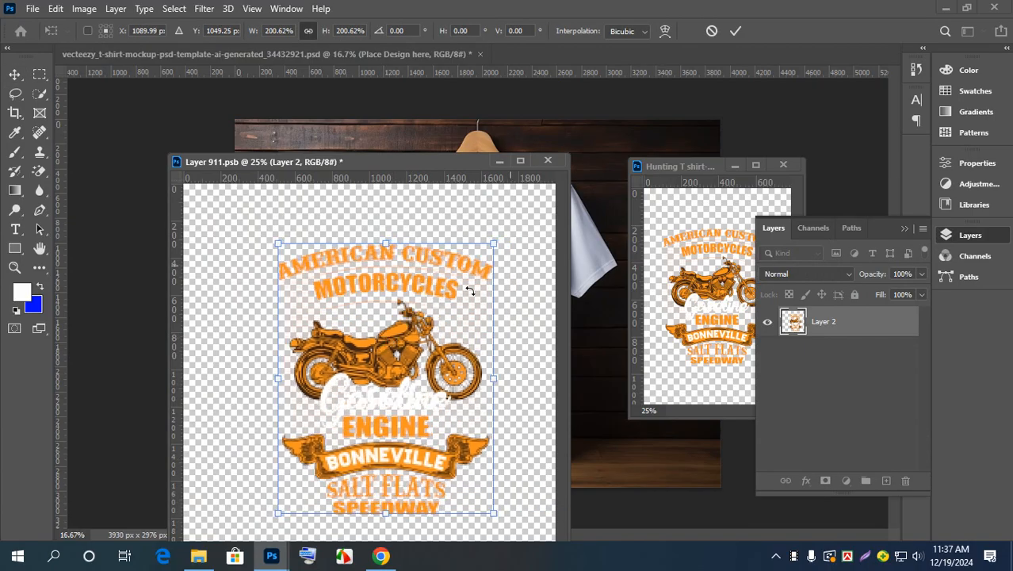
pyautogui.click(735, 30)
pyautogui.click(905, 230)
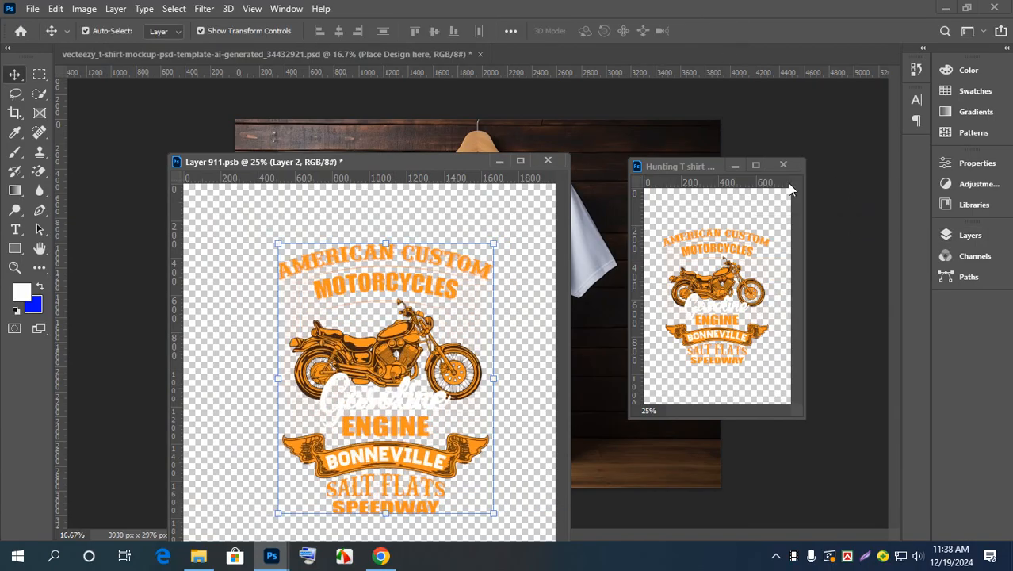
# Step: Close the Hunting T shirt-01.png window, move the smart object window aside, and save it to update the shirt
pyautogui.click(784, 164)
pyautogui.moveTo(368, 163); pyautogui.dragTo(752, 134)
pyautogui.hotkey('ctrl', 's')
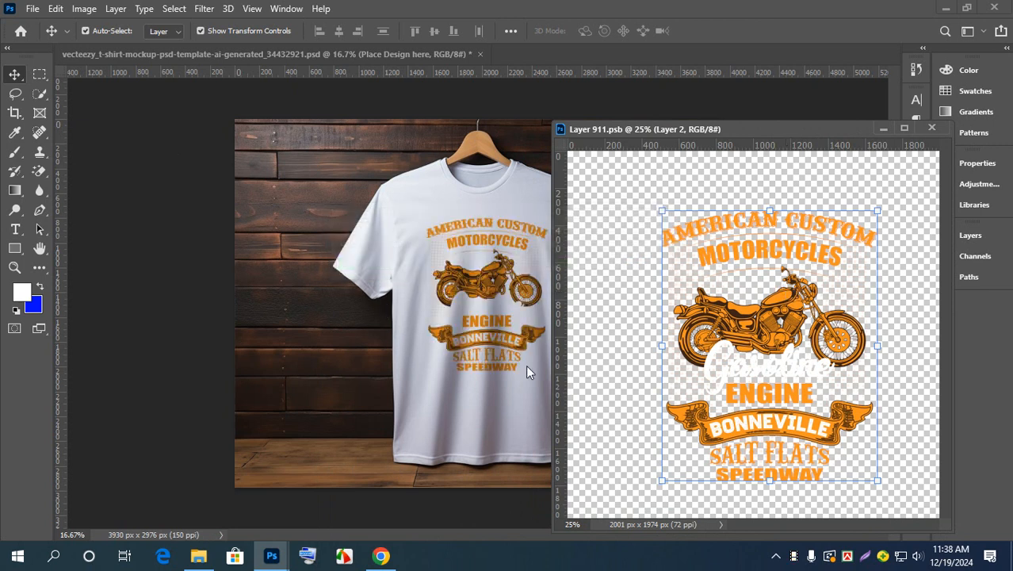
# Step: Close the smart object window and nudge the motorcycle print slightly upward on the shirt
pyautogui.click(931, 128)
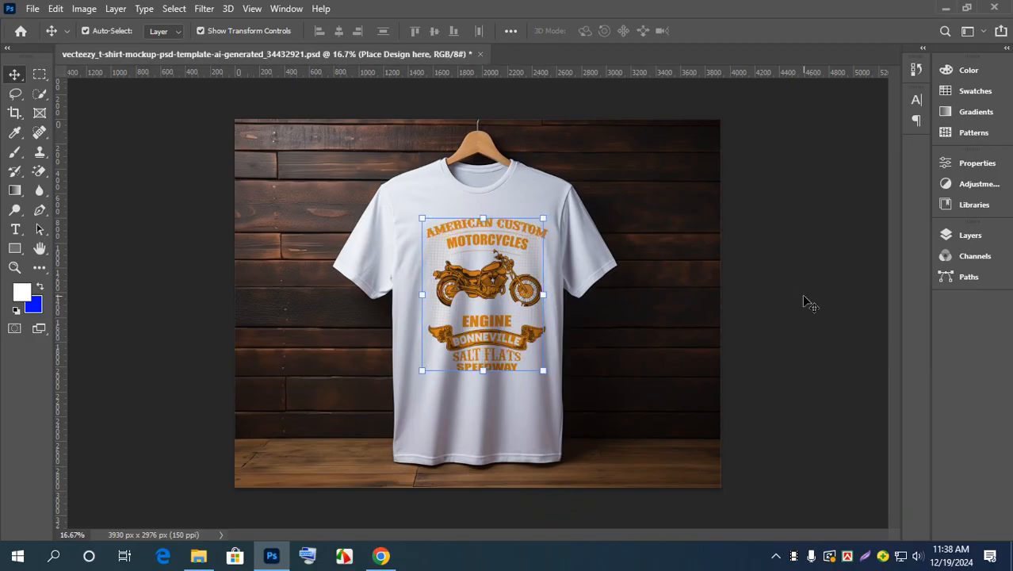
pyautogui.click(804, 298)
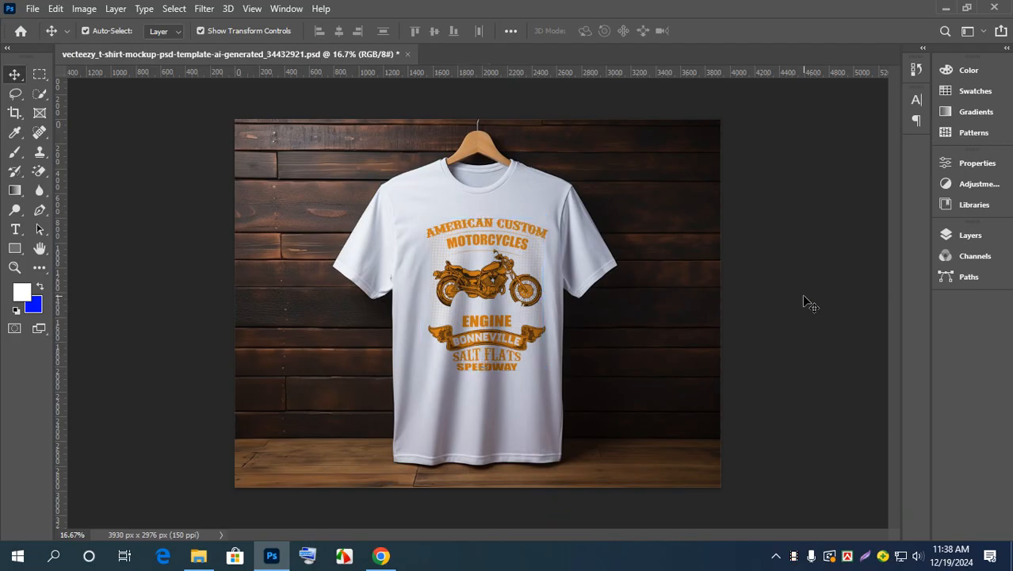
pyautogui.moveTo(492, 286)
pyautogui.mouseDown()
pyautogui.moveTo(486, 364)
pyautogui.moveTo(493, 278)
pyautogui.mouseUp()
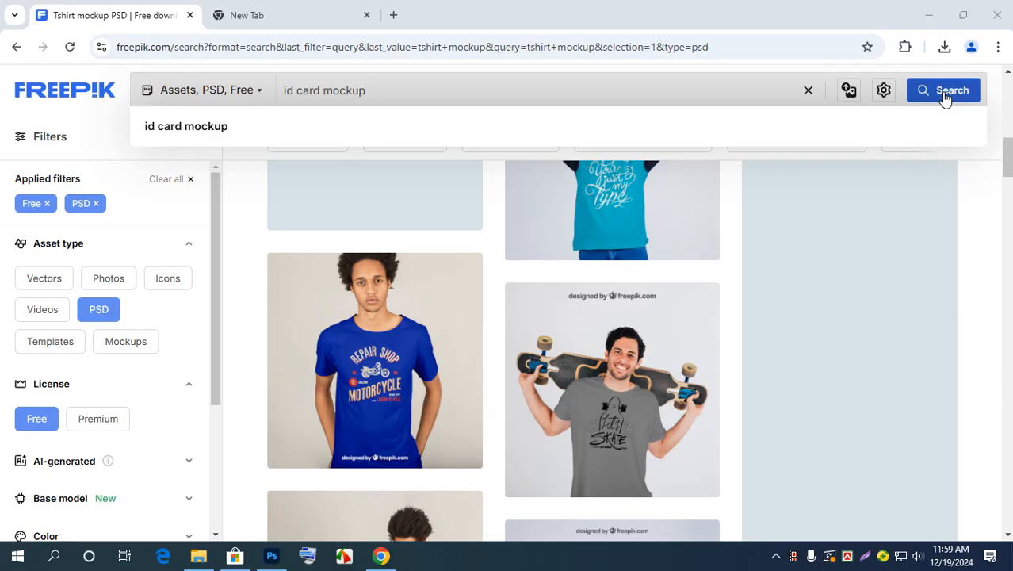
# Step: Switch to Chrome, search Freepik's free PSD assets for "id card mockup", and browse the results for a lanyard-style card
pyautogui.click(943, 92)
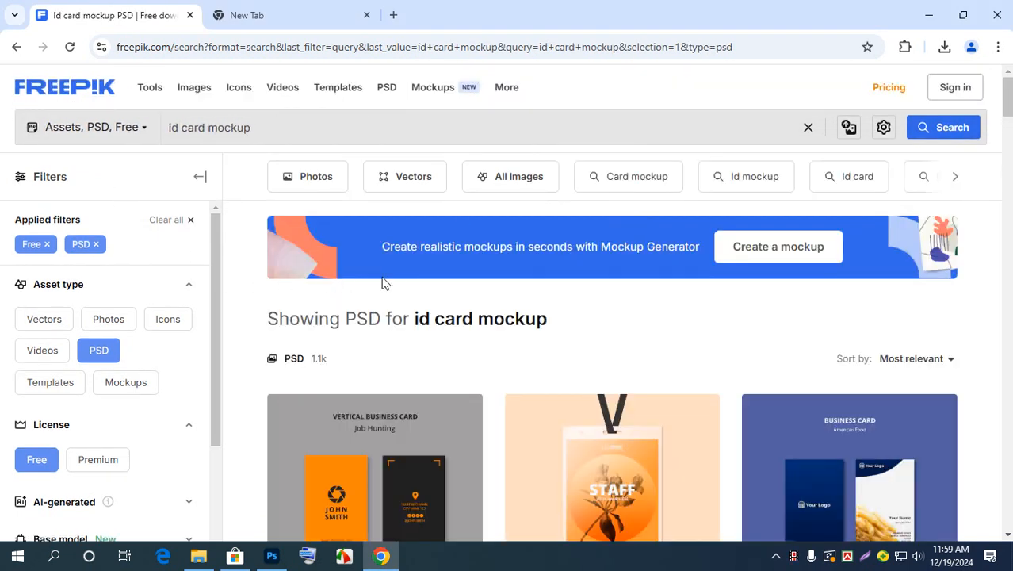
pyautogui.scroll(-2, 385, 283)
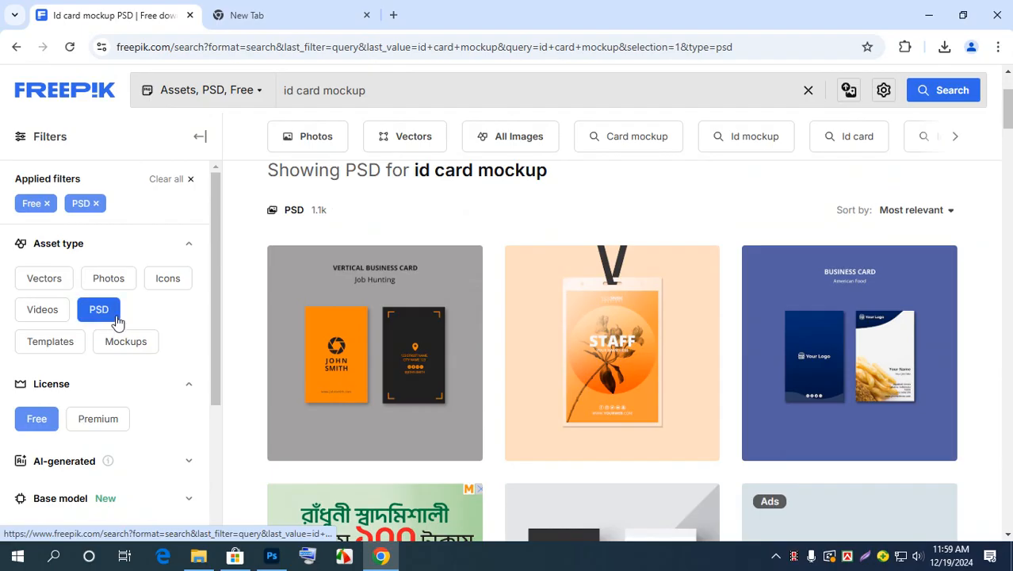
pyautogui.scroll(-8, 699, 366)
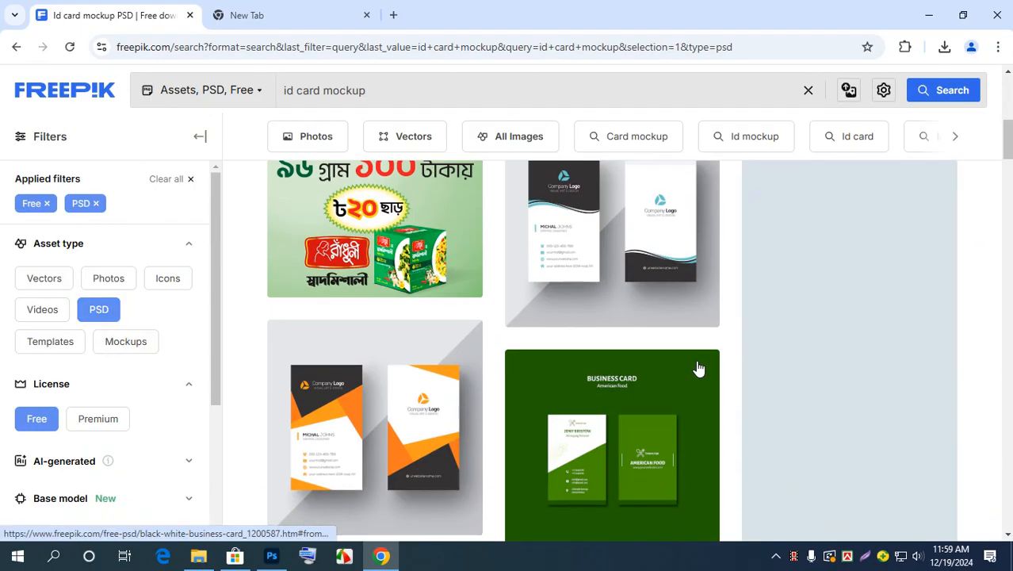
pyautogui.scroll(-5, 731, 321)
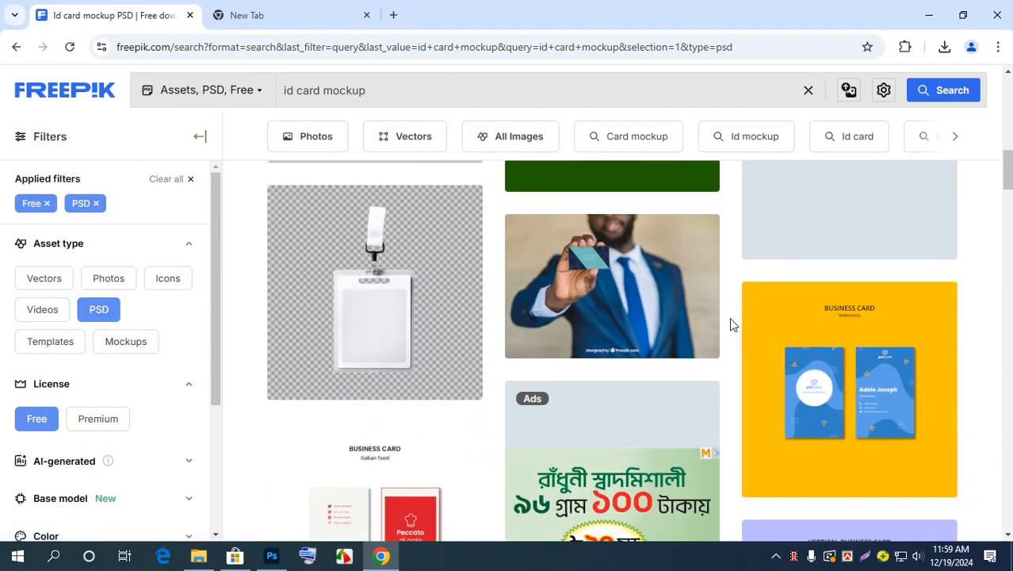
pyautogui.scroll(-4, 730, 323)
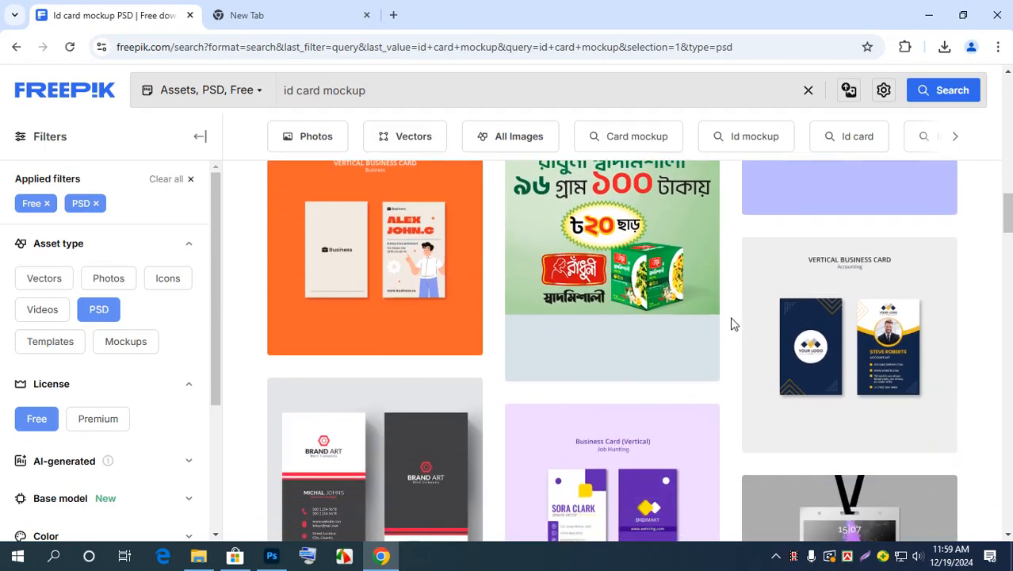
pyautogui.scroll(-1, 733, 321)
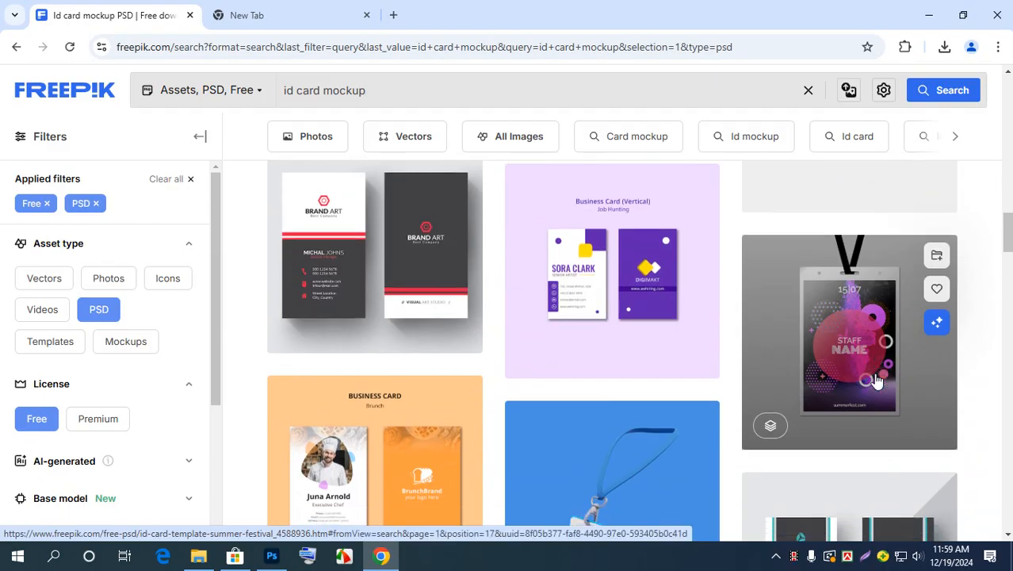
# Step: Open the summer festival staff ID card template with the black lanyard in a new tab
pyautogui.scroll(-1, 878, 383)
pyautogui.rightClick(847, 257)
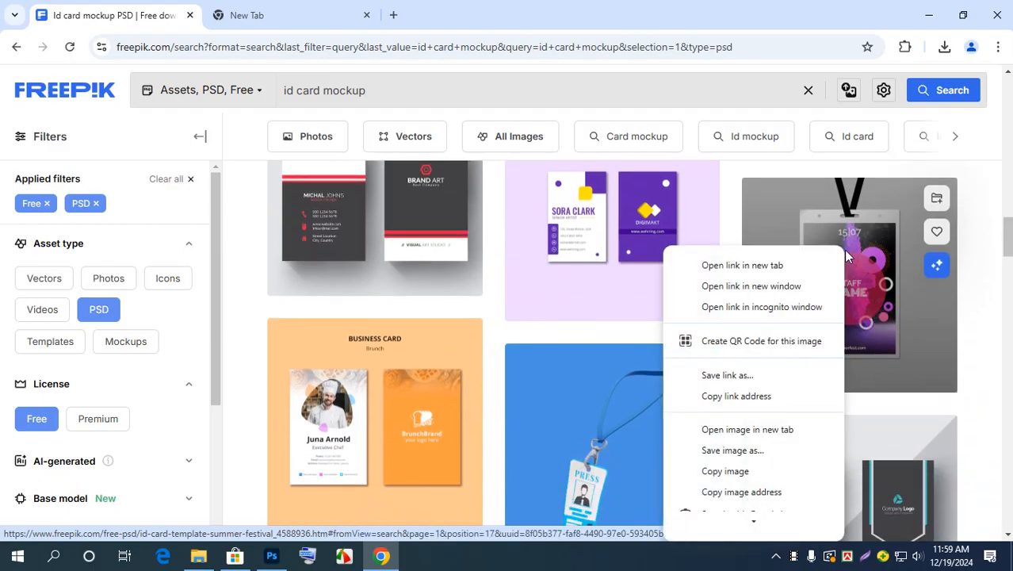
pyautogui.click(783, 260)
# Step: Browse the rest of the first page of free PSD results for other lanyard-style ID card mockups
pyautogui.scroll(-4, 767, 257)
pyautogui.scroll(-5, 767, 258)
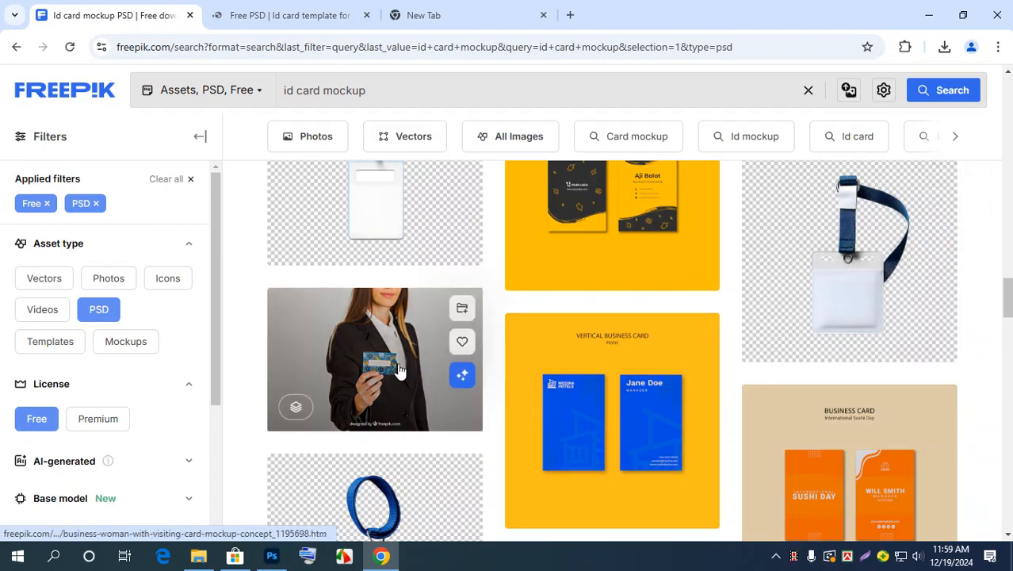
pyautogui.scroll(-2, 404, 360)
pyautogui.scroll(-7, 498, 355)
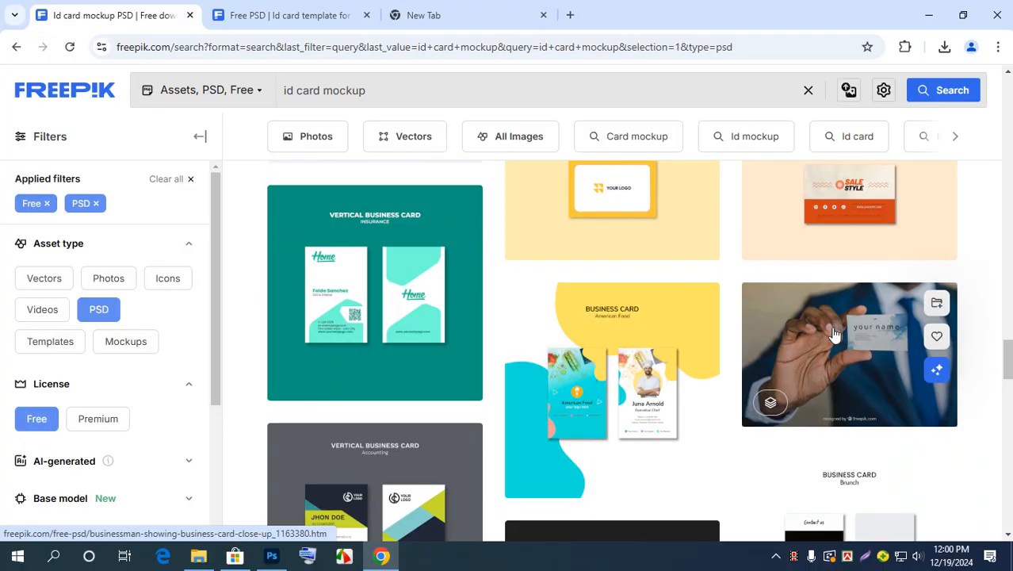
pyautogui.scroll(-3, 864, 358)
pyautogui.scroll(-9, 708, 365)
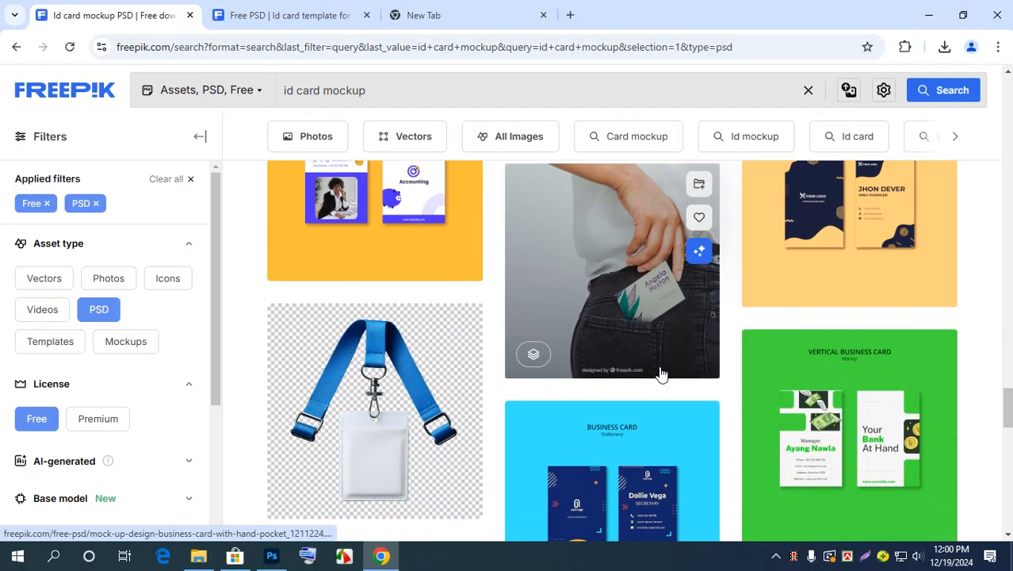
pyautogui.scroll(-7, 646, 373)
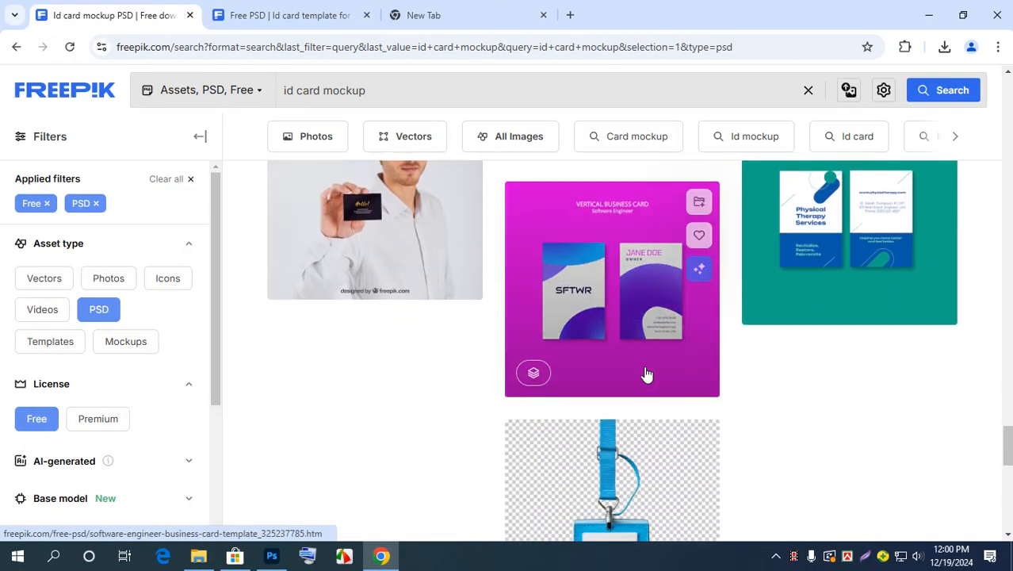
pyautogui.scroll(-1, 646, 374)
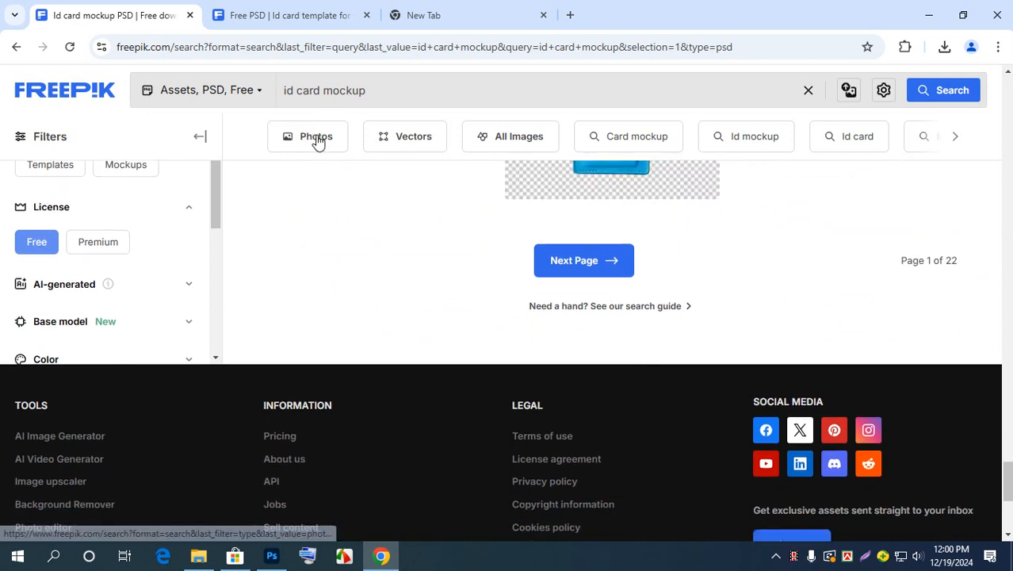
# Step: Review the summer festival ID card template on its own page and download it with the free option
pyautogui.click(341, 16)
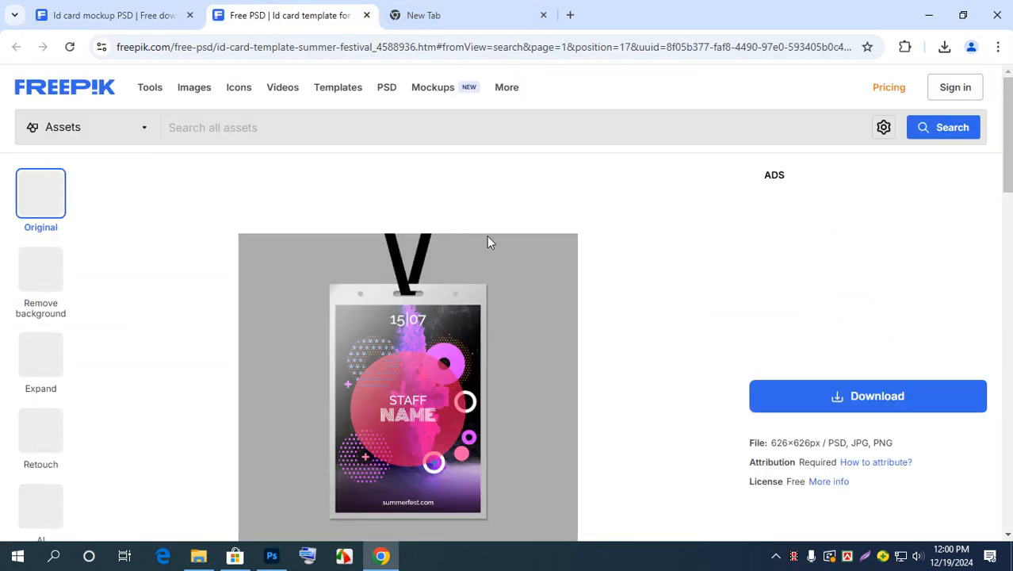
pyautogui.scroll(-2, 487, 236)
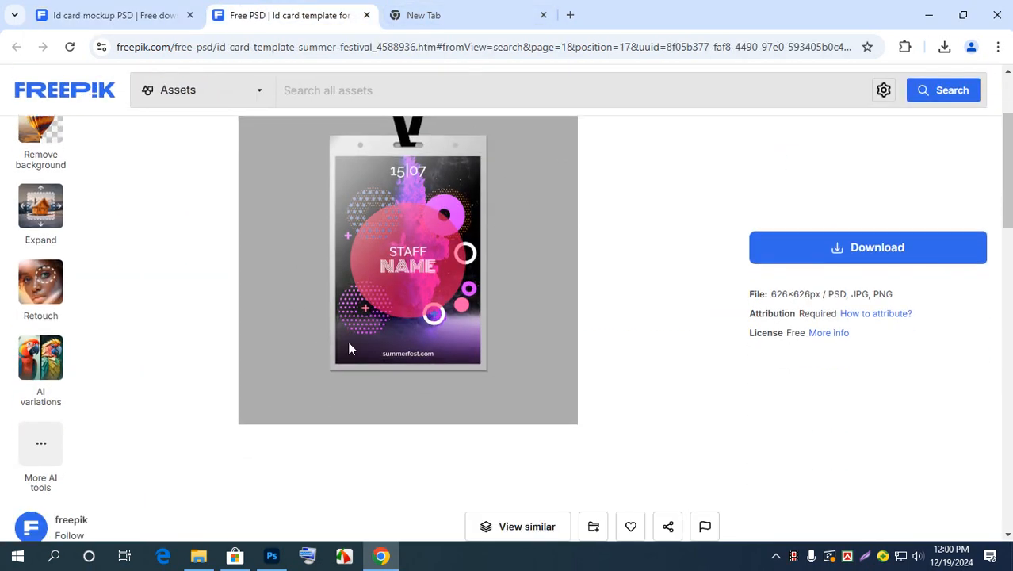
pyautogui.scroll(1, 468, 254)
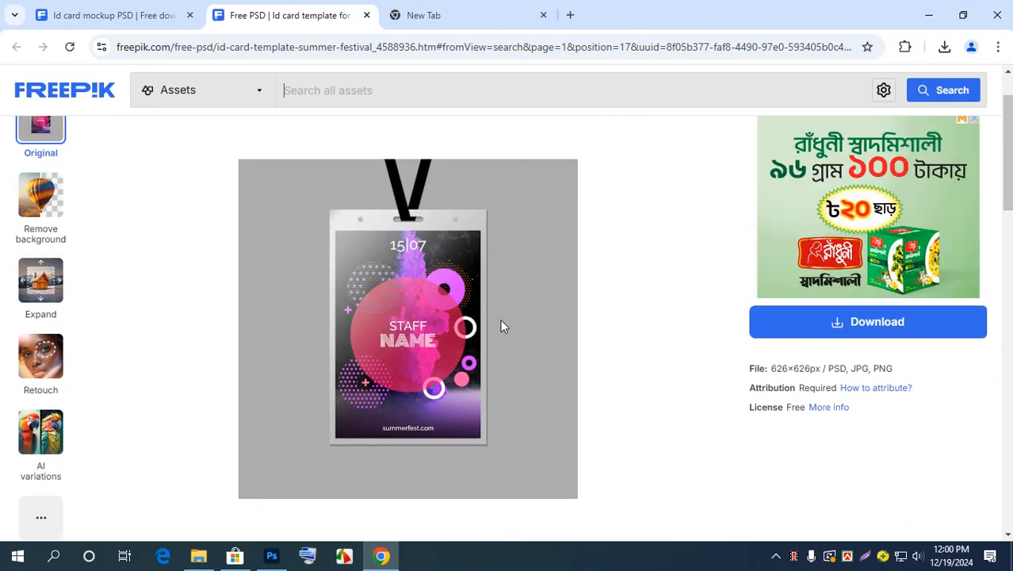
pyautogui.scroll(1, 486, 316)
pyautogui.scroll(-2, 486, 317)
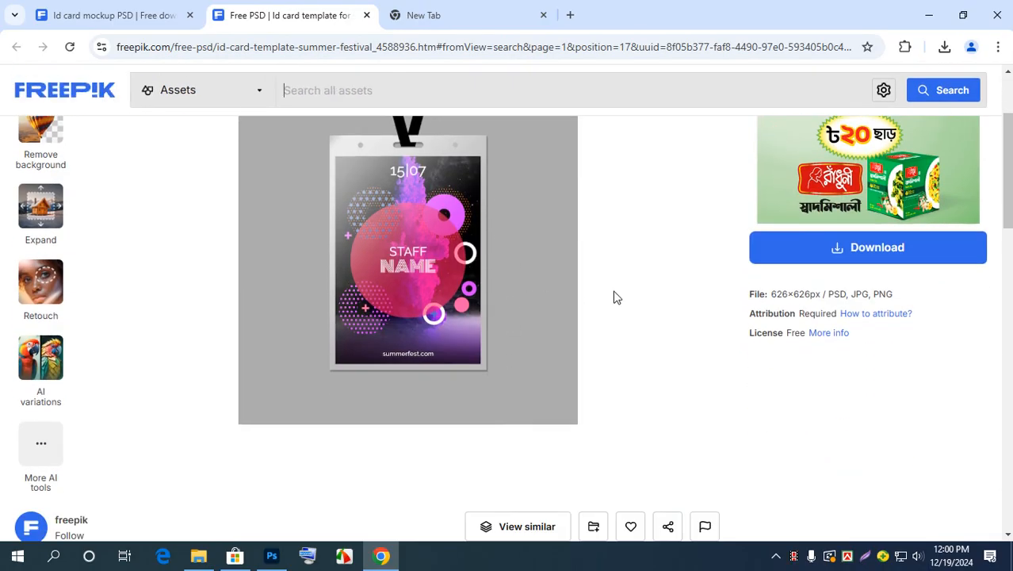
pyautogui.click(836, 248)
pyautogui.click(908, 439)
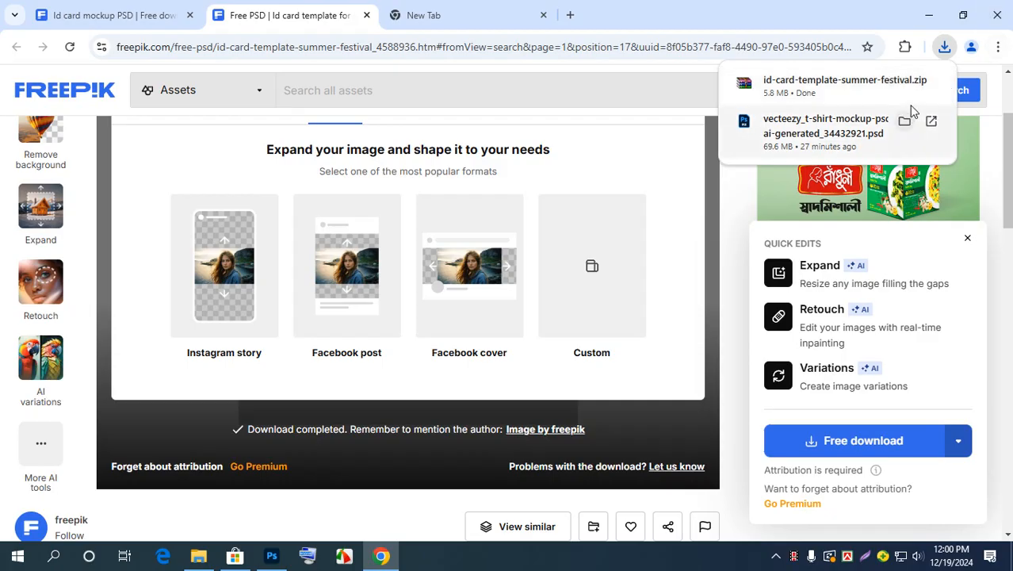
# Step: Open the downloaded id-card-template-summer-festival.zip, try to open 2422407.psd, dismiss the security alert, and close the file viewer
pyautogui.click(904, 82)
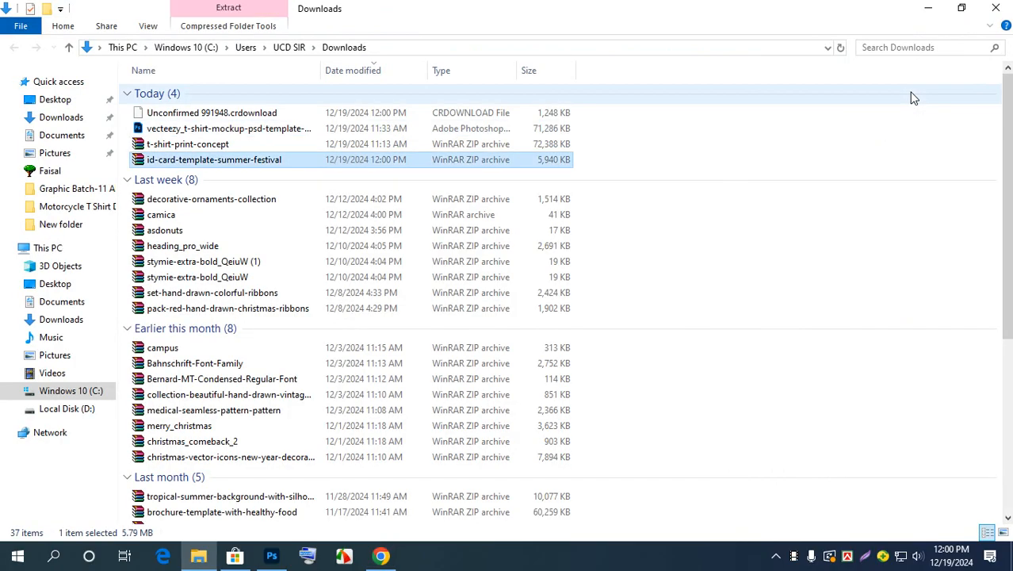
pyautogui.doubleClick(186, 161)
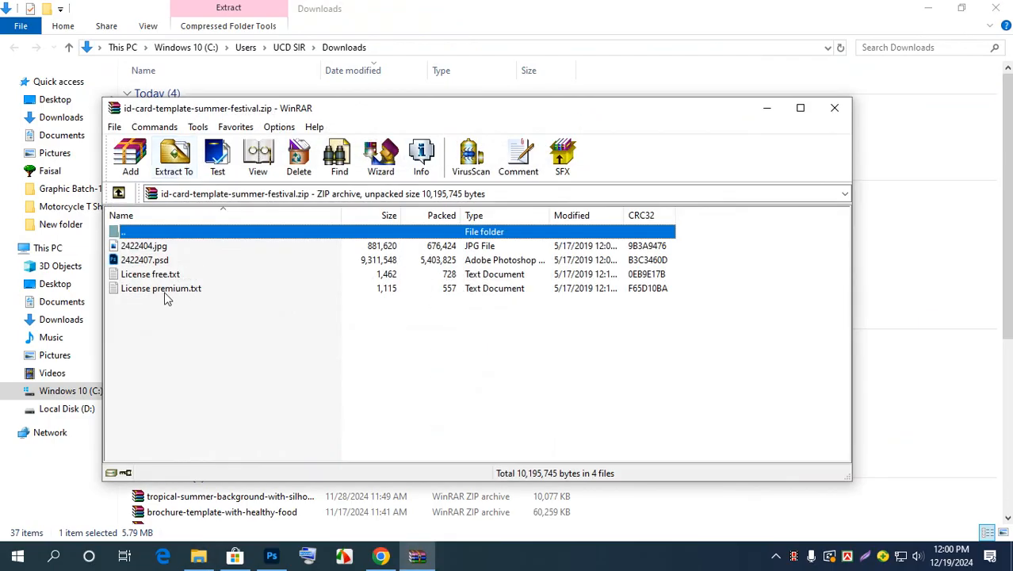
pyautogui.doubleClick(146, 259)
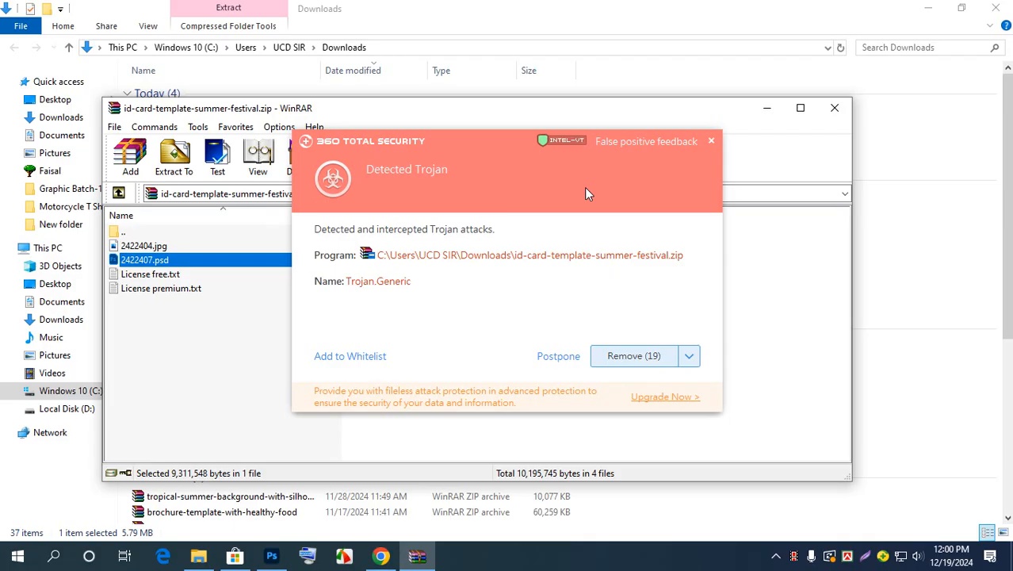
pyautogui.click(710, 142)
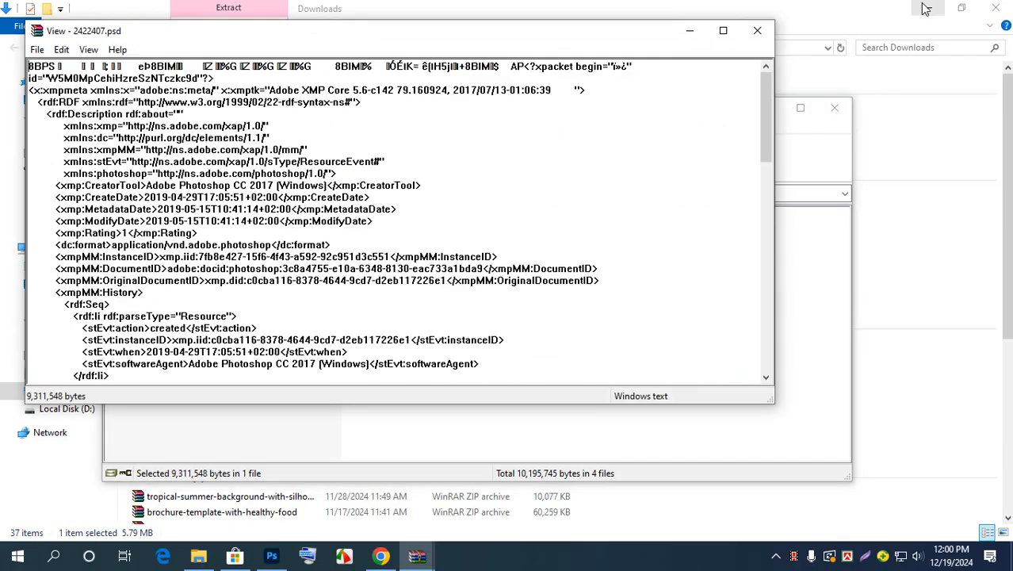
pyautogui.click(757, 30)
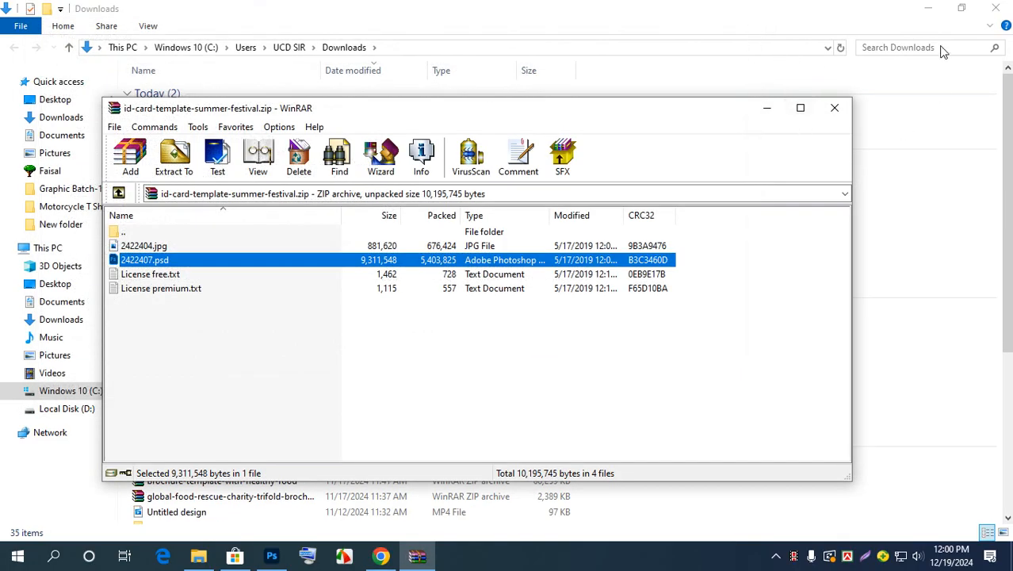
# Step: Minimize the open windows, try to extract 2422407.psd to the desktop, and close the WinRAR and Microsoft Store windows
pyautogui.click(931, 8)
pyautogui.click(929, 15)
pyautogui.click(948, 7)
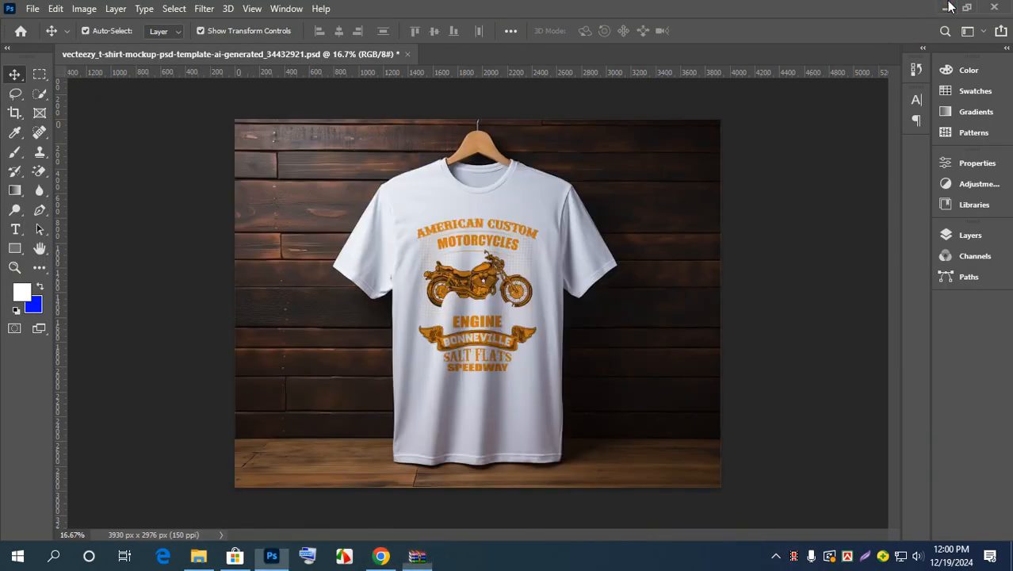
pyautogui.click(945, 7)
pyautogui.moveTo(113, 264); pyautogui.dragTo(718, 45)
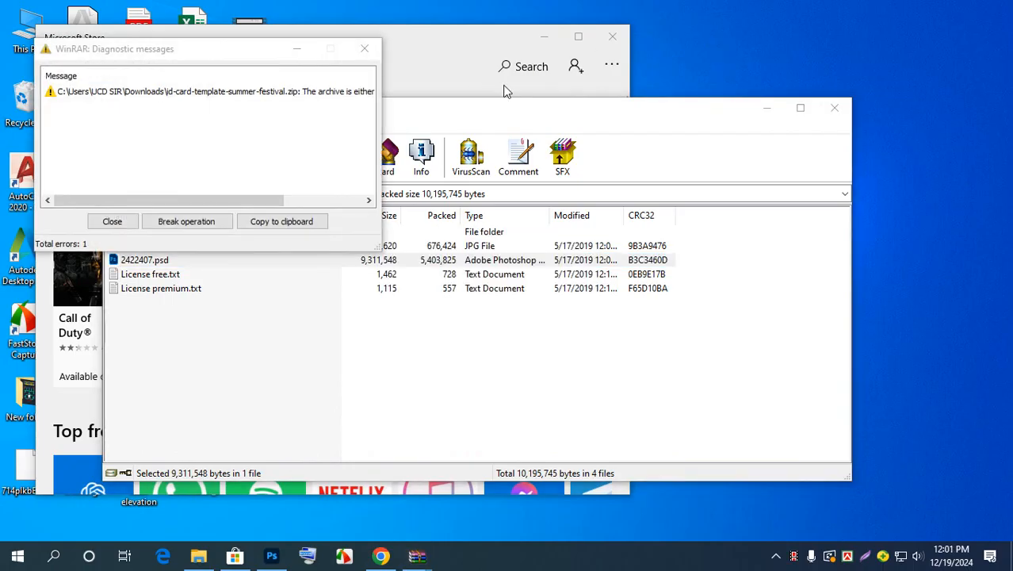
pyautogui.click(365, 48)
pyautogui.click(839, 108)
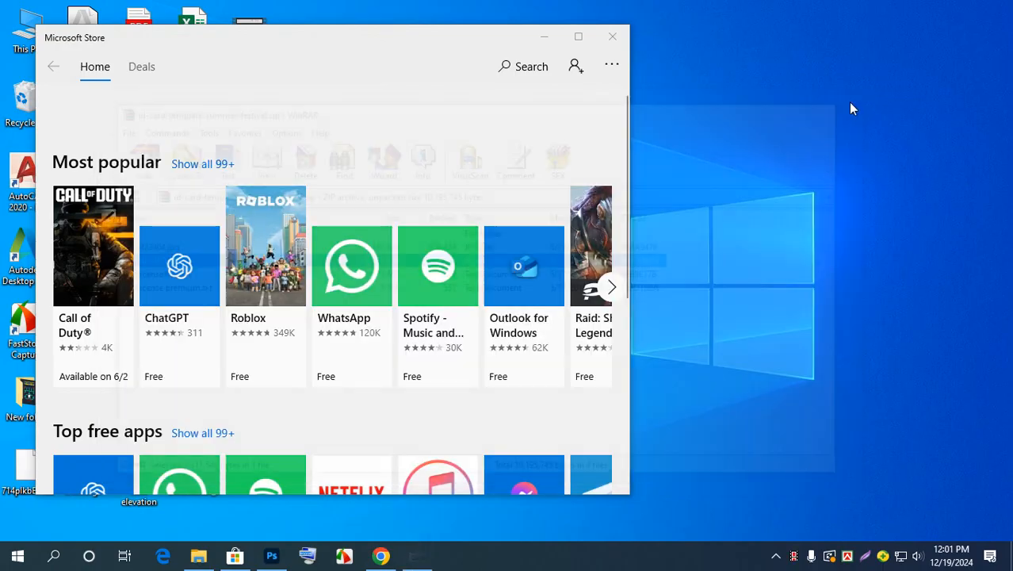
pyautogui.click(611, 36)
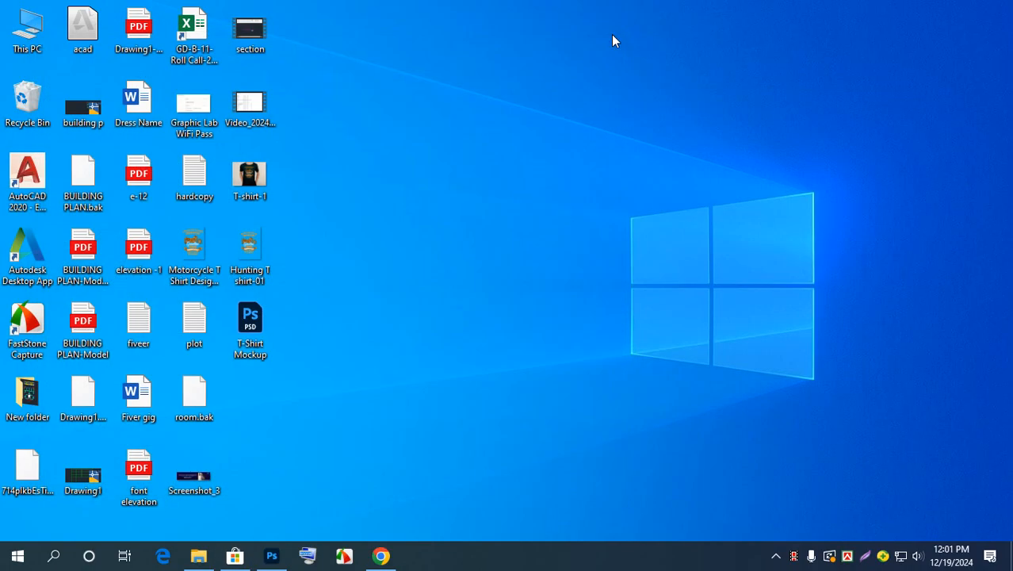
# Step: Empty the Recycle Bin, permanently deleting the front-view-beautiful-woman-posing archive
pyautogui.rightClick(590, 95)
pyautogui.click(622, 137)
pyautogui.rightClick(27, 96)
pyautogui.click(79, 136)
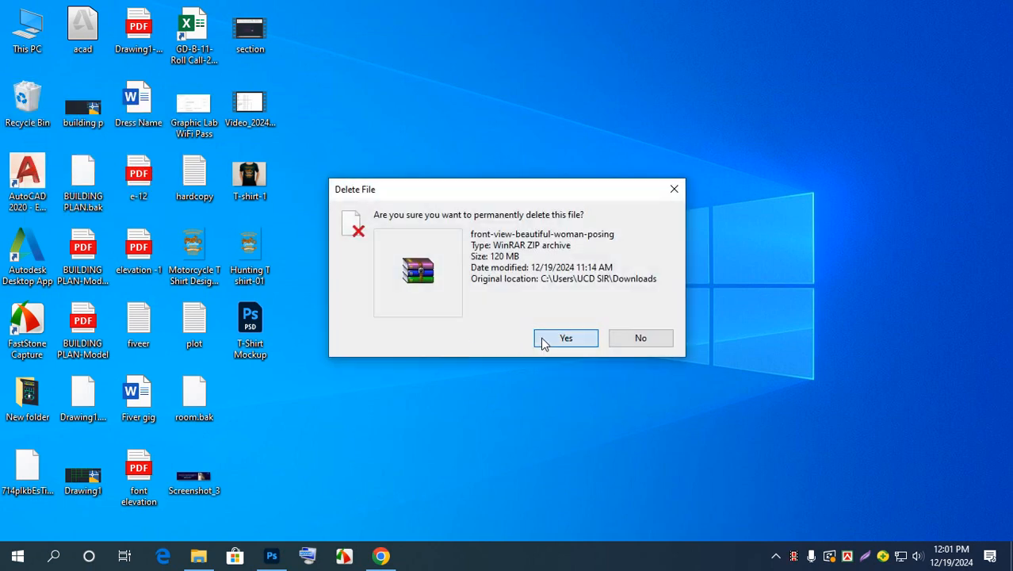
pyautogui.click(543, 340)
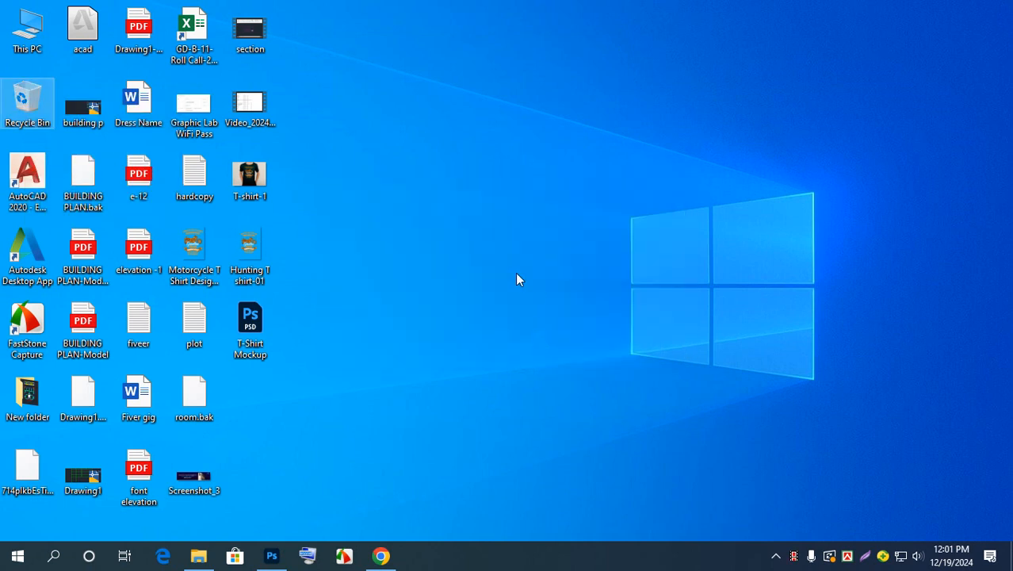
# Step: Switch back to Chrome, close the template tab and the empty tab, and return to the Freepik search results
pyautogui.click(383, 557)
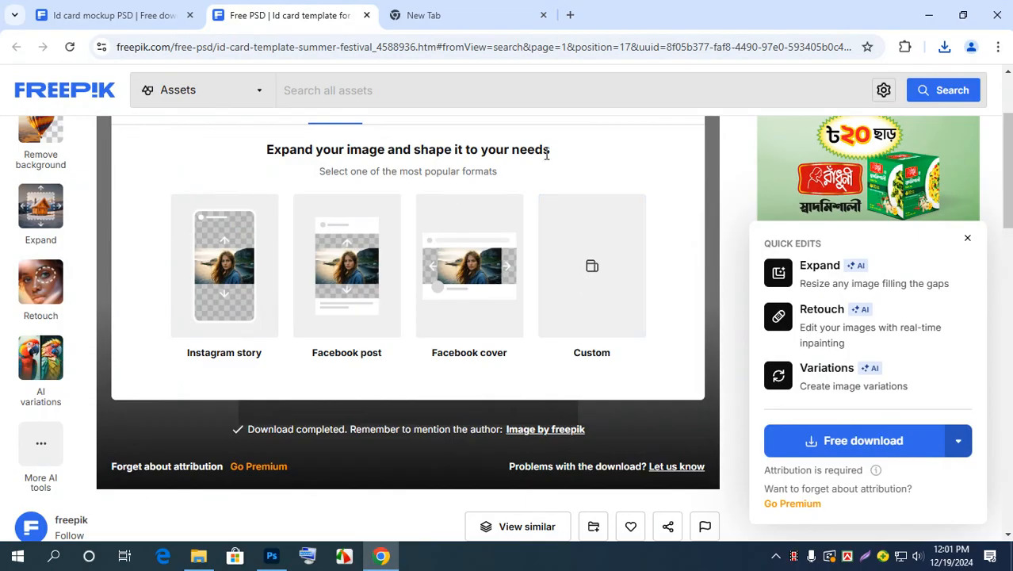
pyautogui.click(367, 16)
pyautogui.click(367, 15)
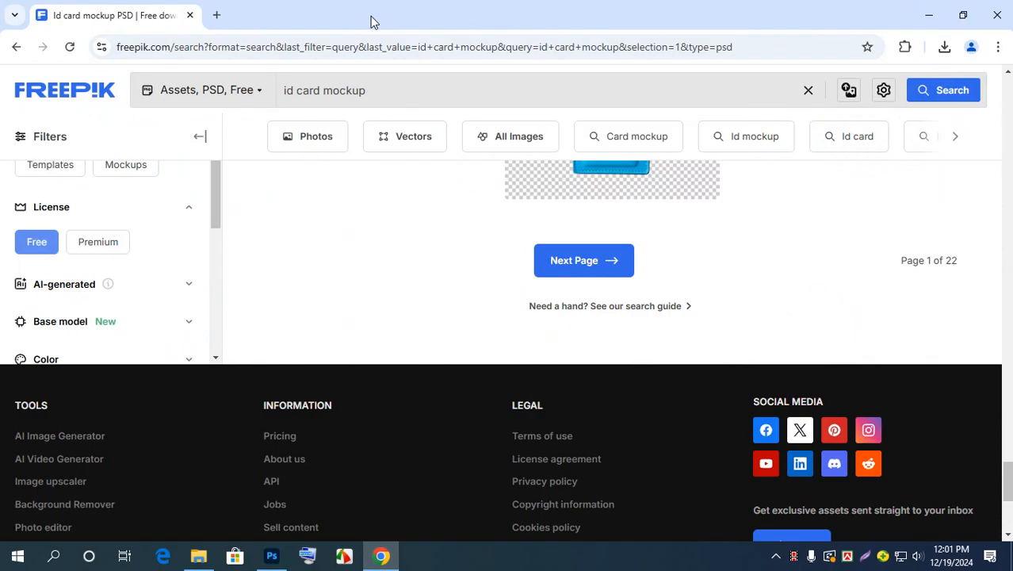
pyautogui.scroll(10, 504, 211)
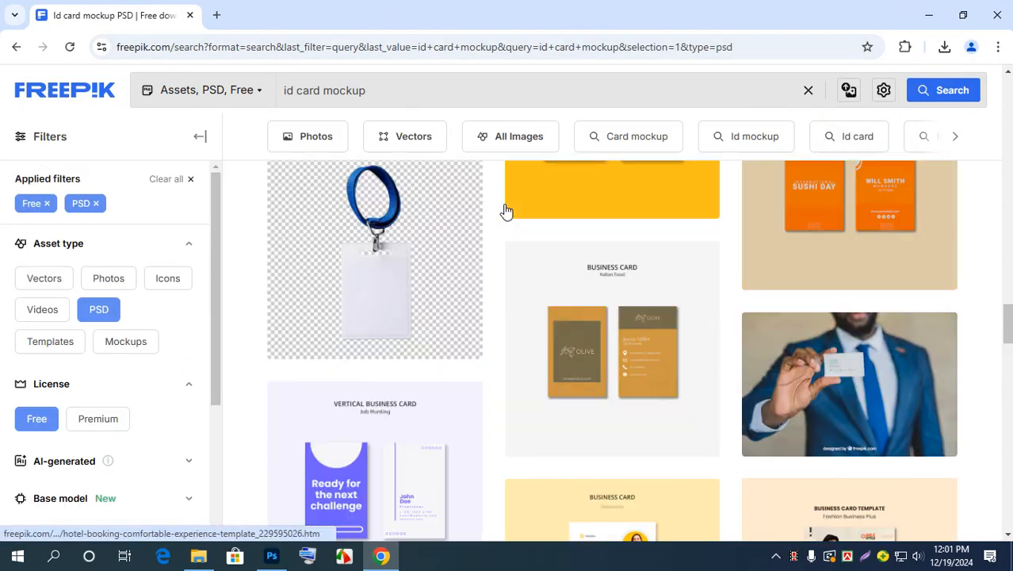
pyautogui.scroll(5, 504, 212)
# Step: Copy the Freepik search phrase and run a Google search for "id card mockup" in a new tab
pyautogui.moveTo(388, 94); pyautogui.dragTo(282, 93)
pyautogui.rightClick(322, 84)
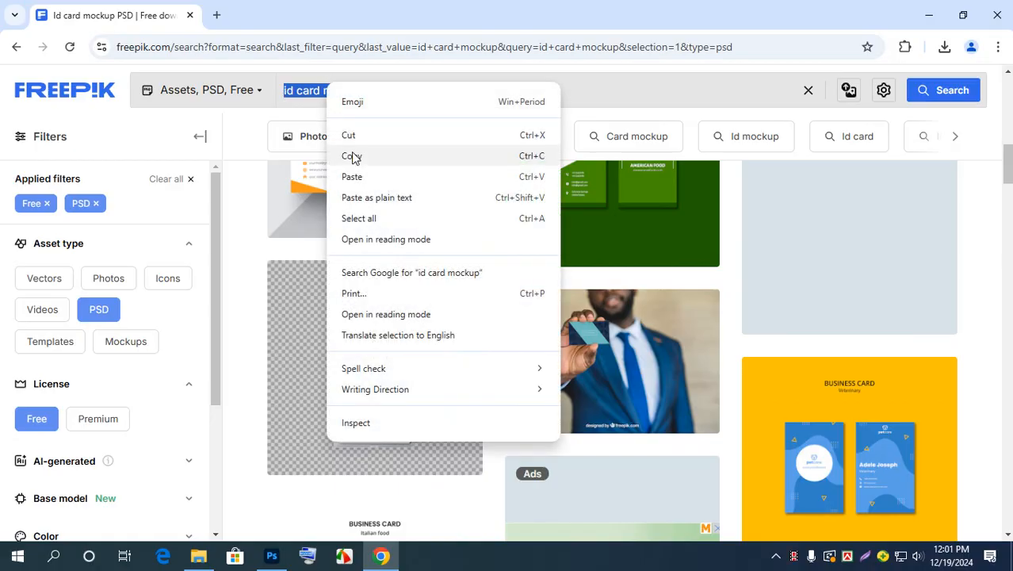
pyautogui.click(346, 154)
pyautogui.click(218, 15)
pyautogui.rightClick(257, 50)
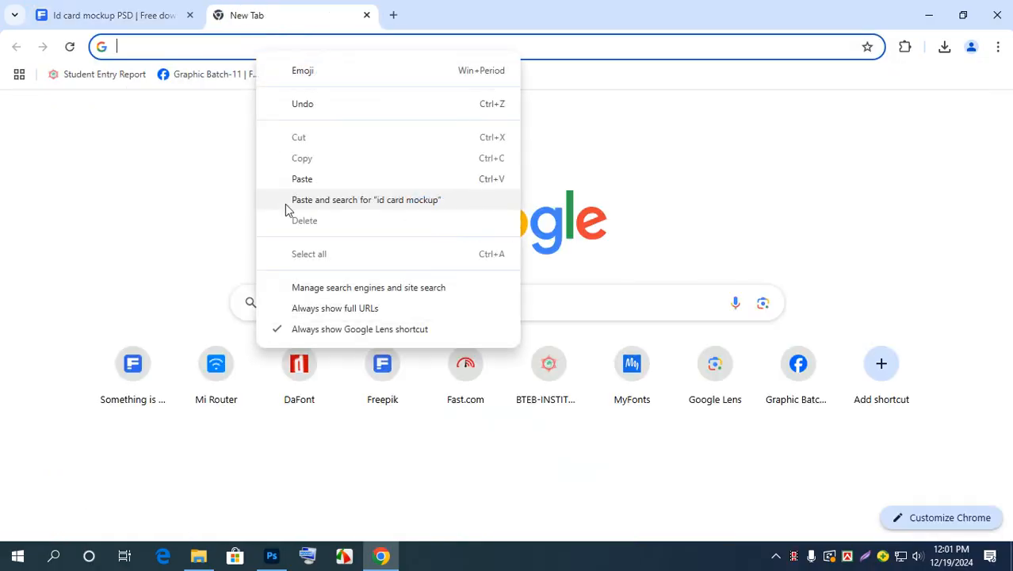
pyautogui.click(330, 205)
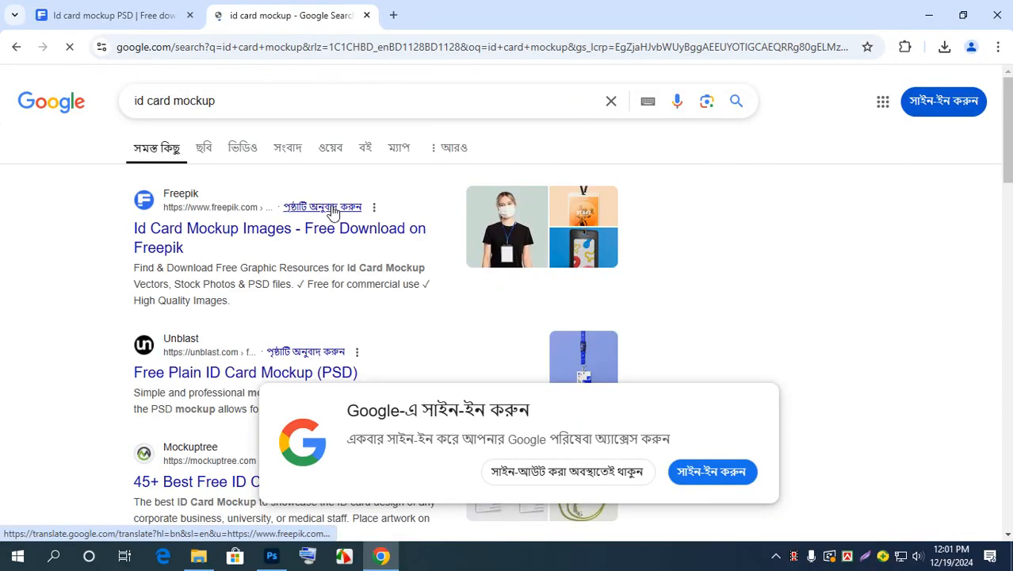
# Step: Open the Freepik "Id Card Mockup Images" and Vecteezy "Id Card Mockup Vector Art" search results in new tabs
pyautogui.scroll(-2, 152, 255)
pyautogui.scroll(-5, 153, 257)
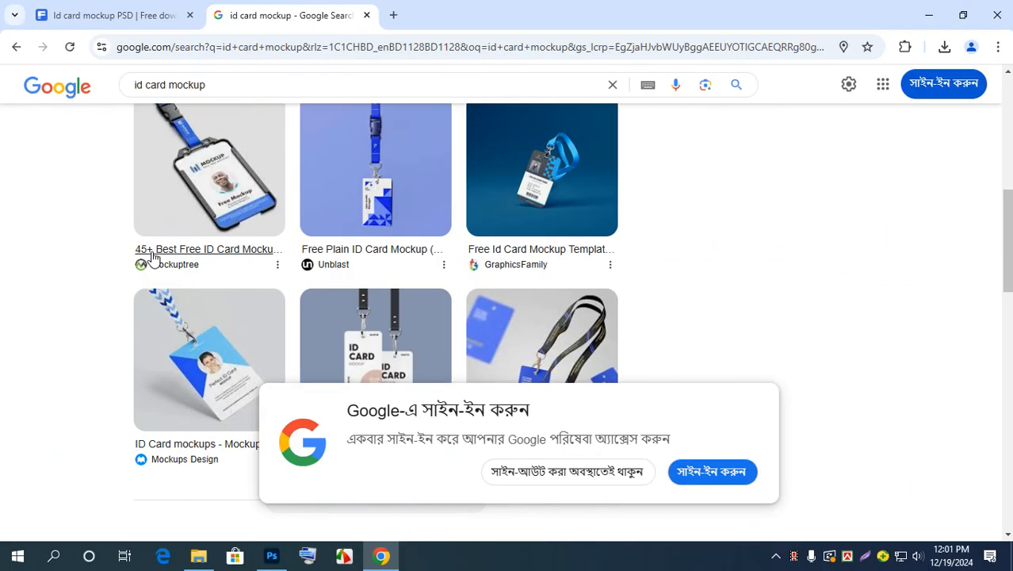
pyautogui.scroll(5, 231, 249)
pyautogui.scroll(2, 230, 249)
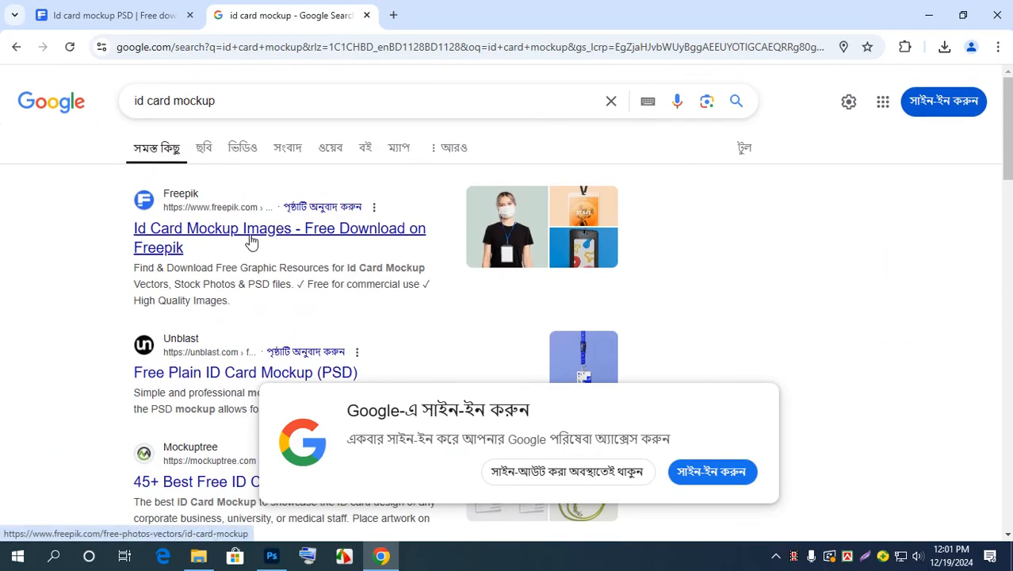
pyautogui.rightClick(252, 238)
pyautogui.click(307, 249)
pyautogui.scroll(-10, 188, 252)
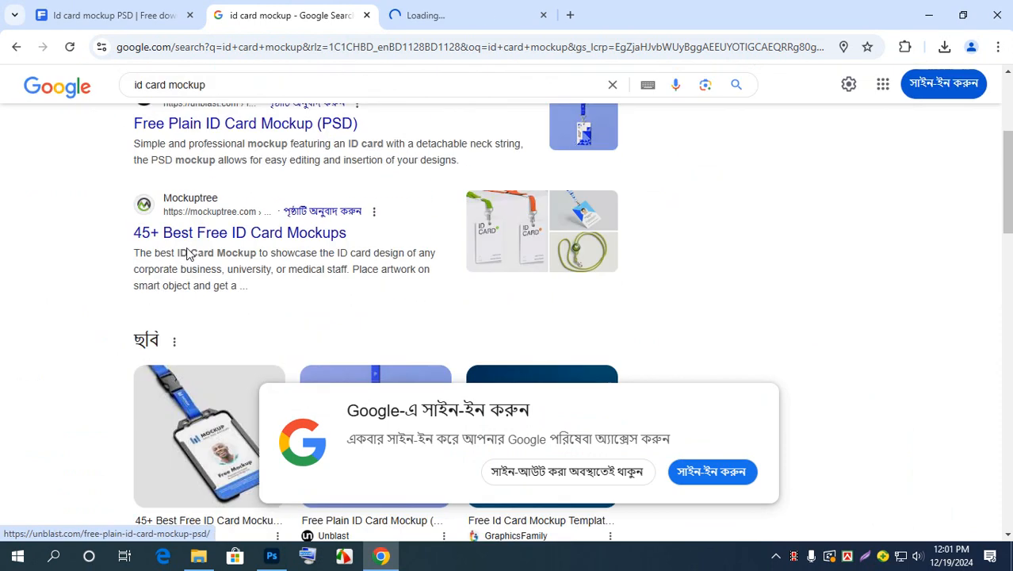
pyautogui.scroll(-1, 188, 249)
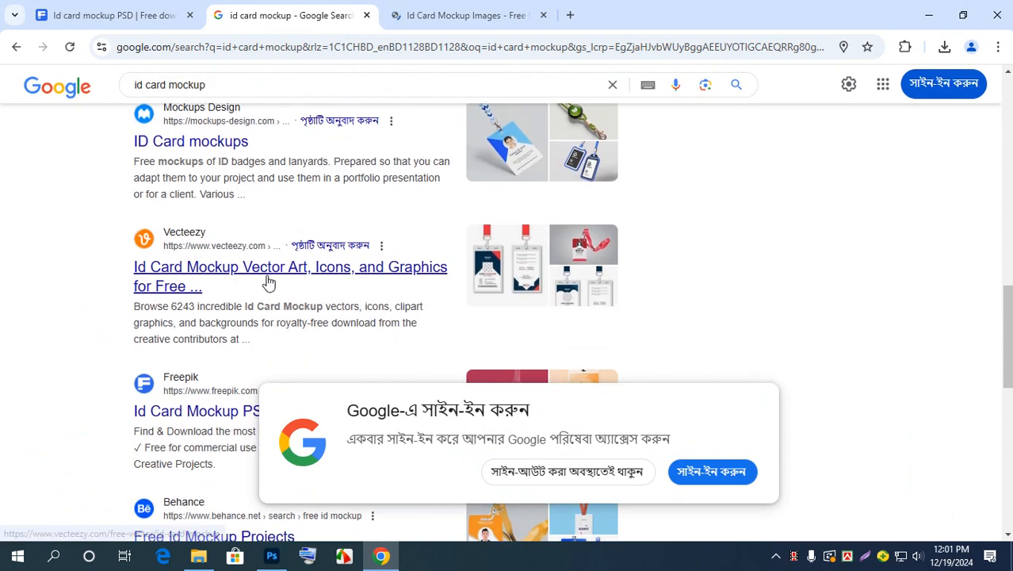
pyautogui.rightClick(269, 281)
pyautogui.click(323, 293)
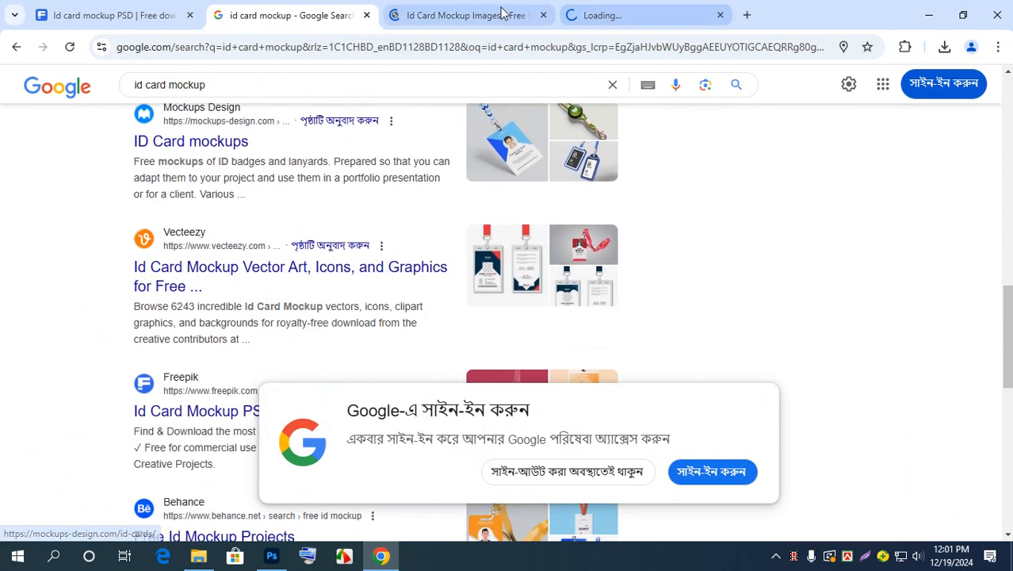
# Step: Examine the first ID card designs on Freepik's Id Card Mockup Images page
pyautogui.click(528, 7)
pyautogui.scroll(-2, 535, 307)
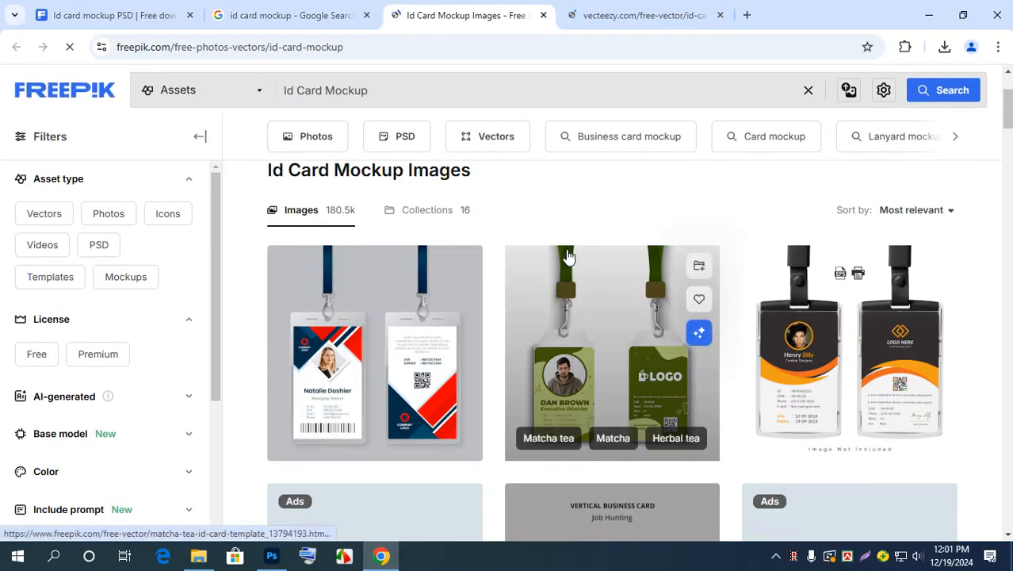
pyautogui.scroll(-1, 567, 248)
pyautogui.scroll(2, 567, 247)
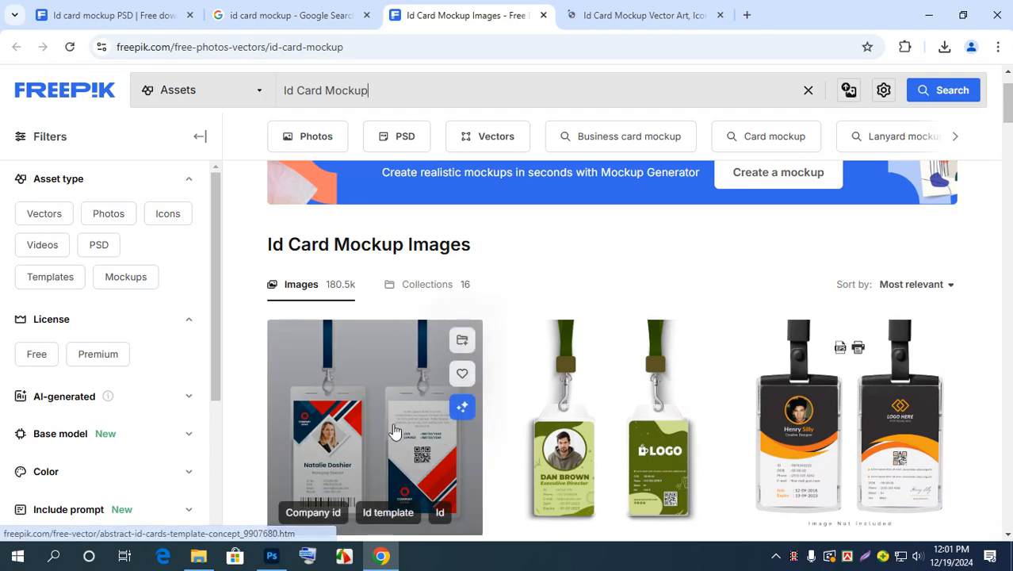
# Step: Open the red and navy abstract ID cards template from the Freepik results in a new browser tab and switch to it
pyautogui.scroll(-1, 393, 429)
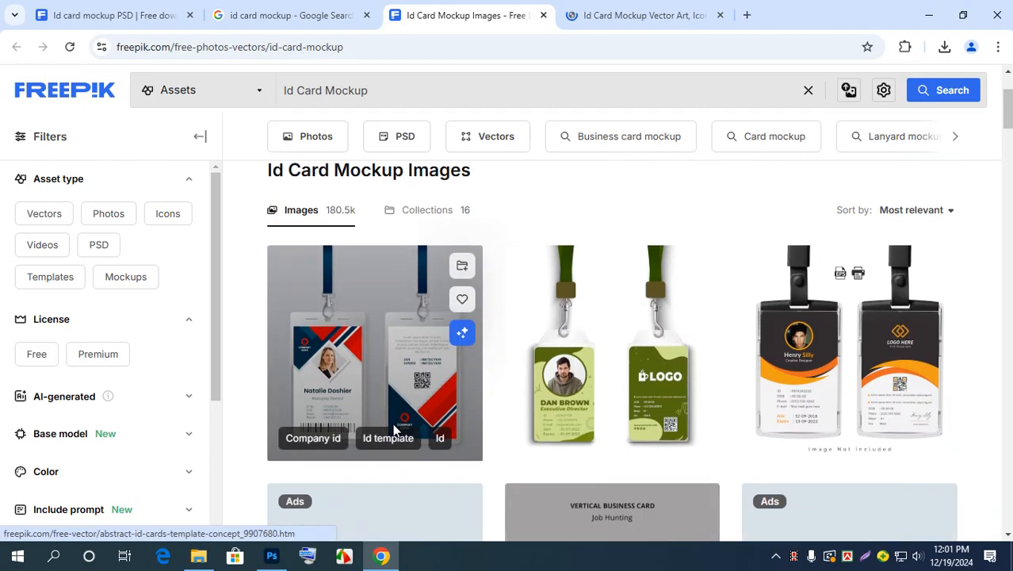
pyautogui.rightClick(358, 310)
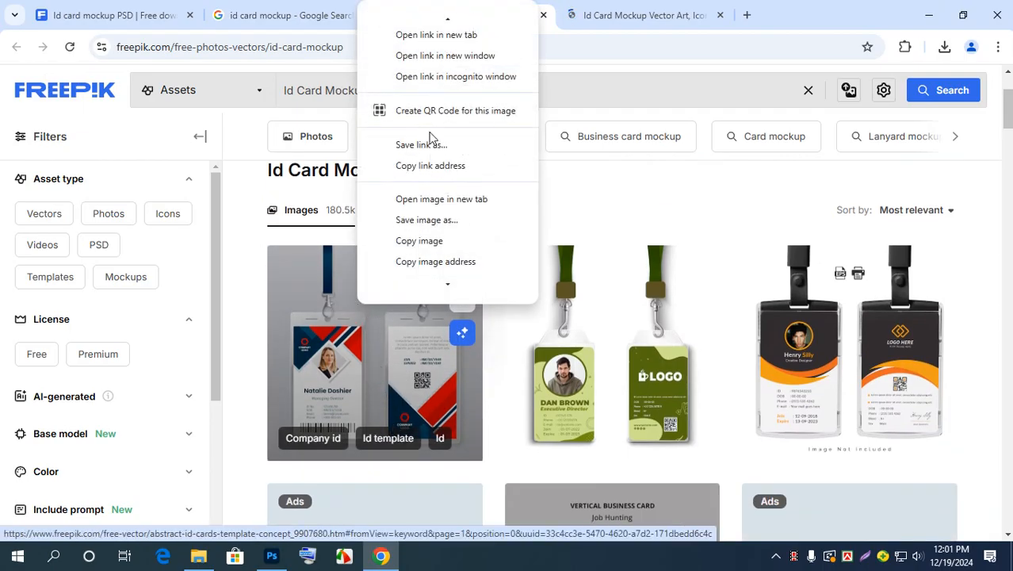
pyautogui.click(424, 22)
pyautogui.click(610, 9)
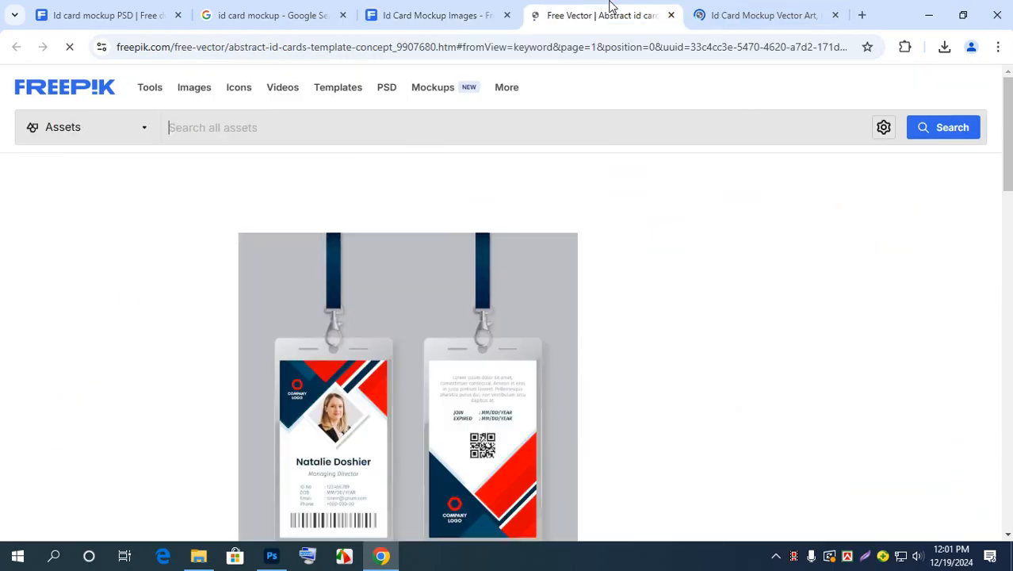
# Step: Try to download the abstract ID cards template from its Freepik page with the free option
pyautogui.scroll(-1, 31, 314)
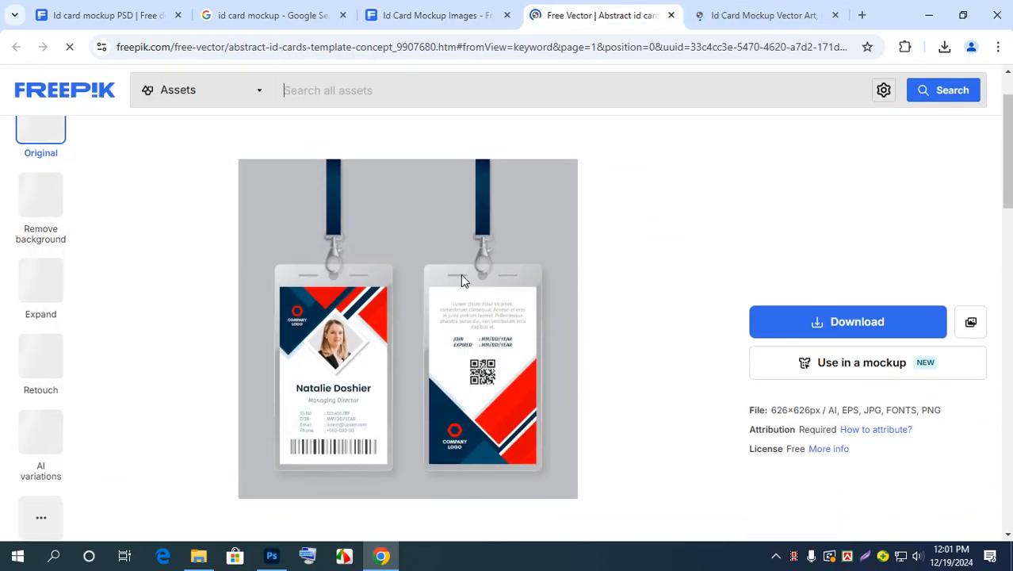
pyautogui.scroll(1, 570, 323)
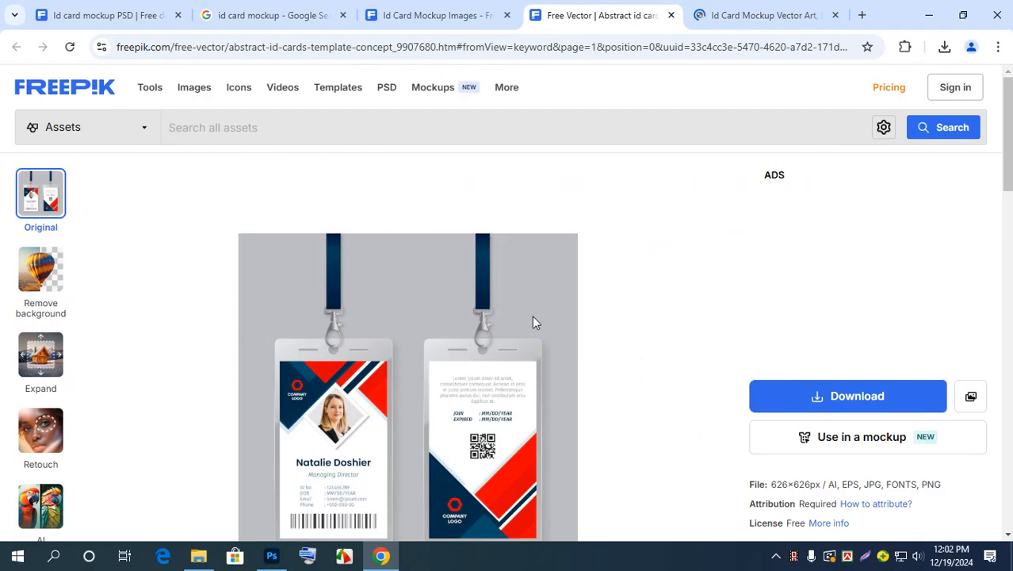
pyautogui.scroll(-2, 698, 307)
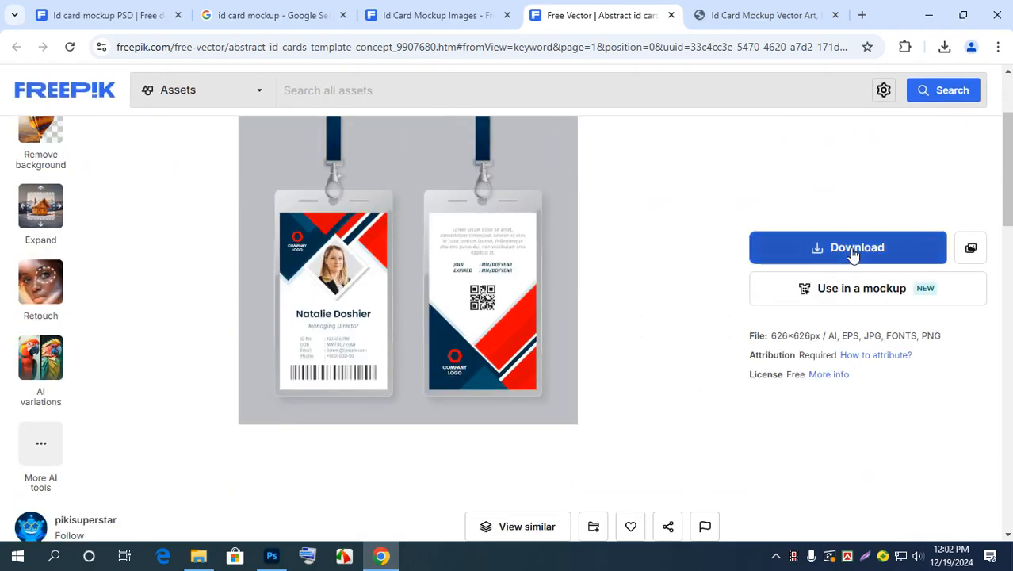
pyautogui.click(853, 250)
pyautogui.click(827, 442)
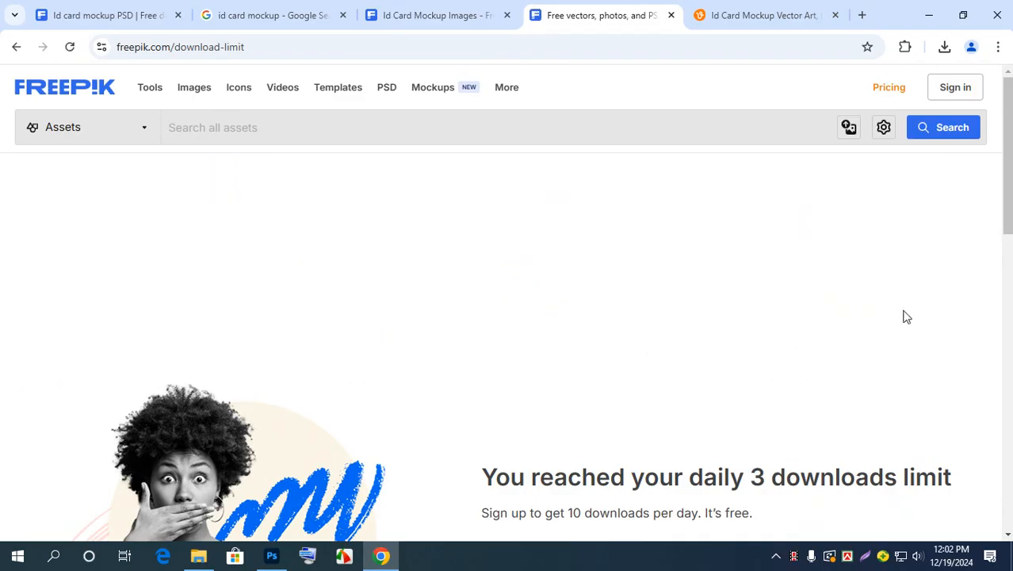
# Step: Return to Freepik's Id Card Mockup Images results and copy the page's web address
pyautogui.click(428, 15)
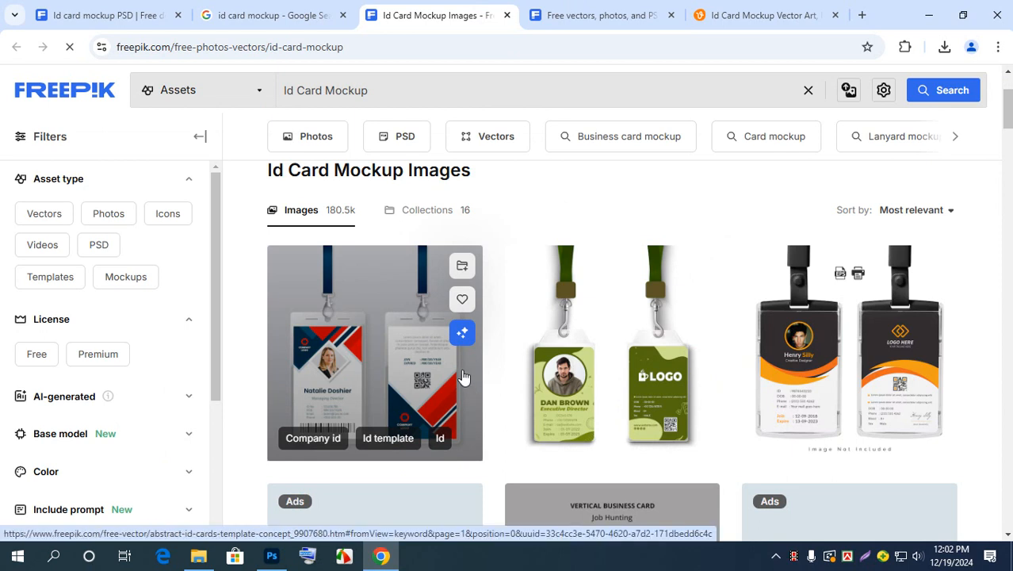
pyautogui.click(448, 45)
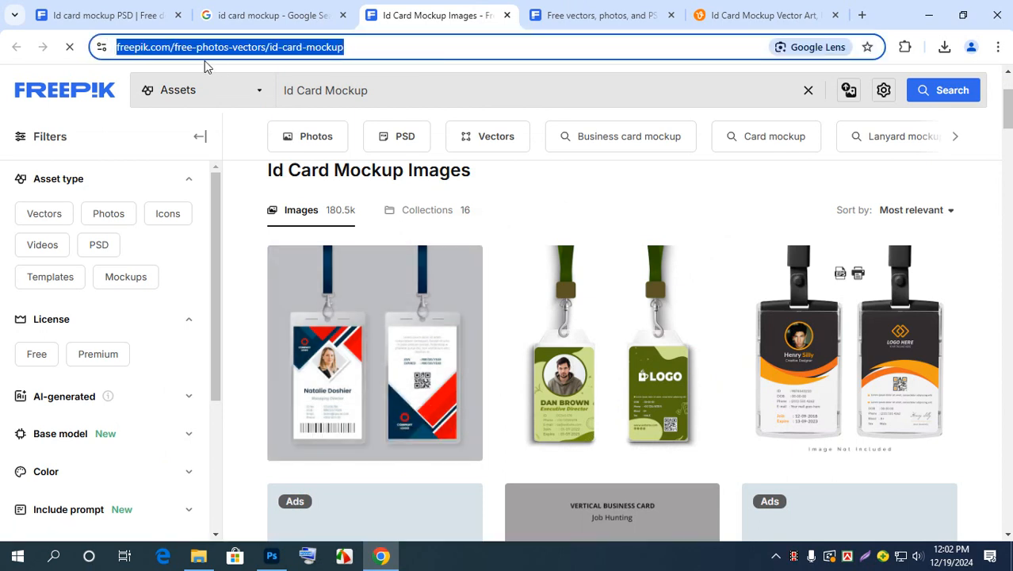
pyautogui.click(606, 15)
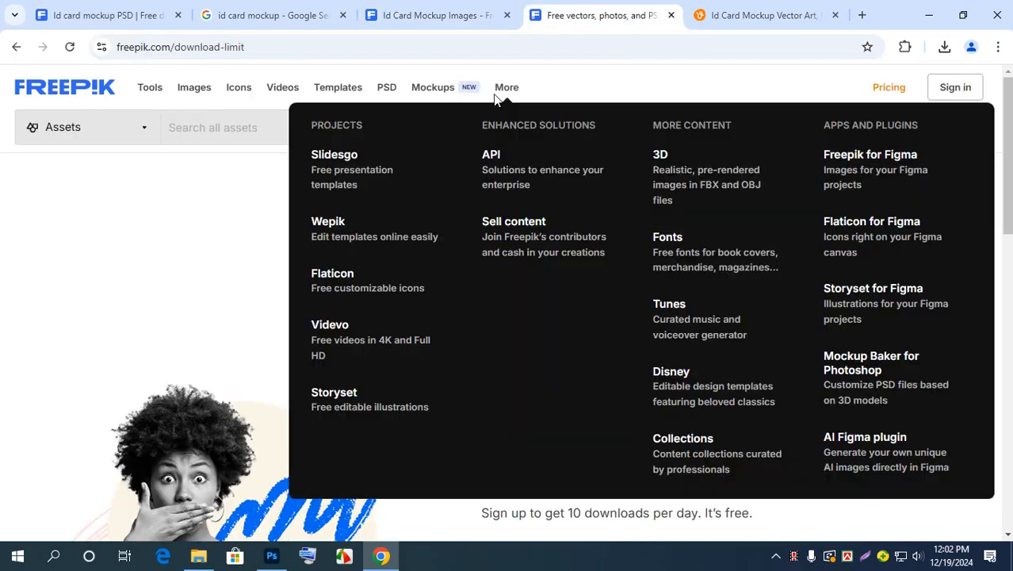
pyautogui.click(446, 16)
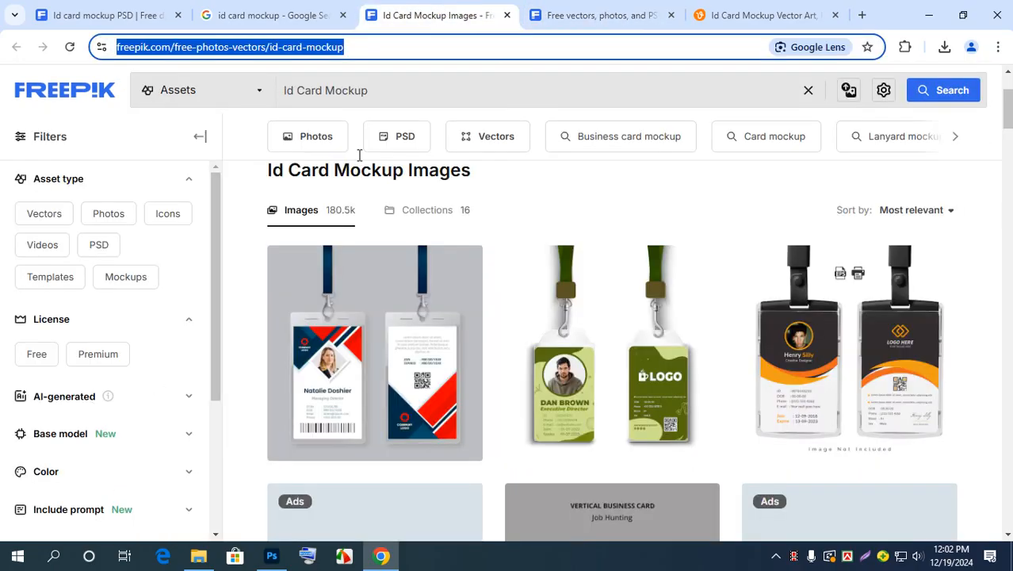
pyautogui.rightClick(316, 49)
pyautogui.click(392, 183)
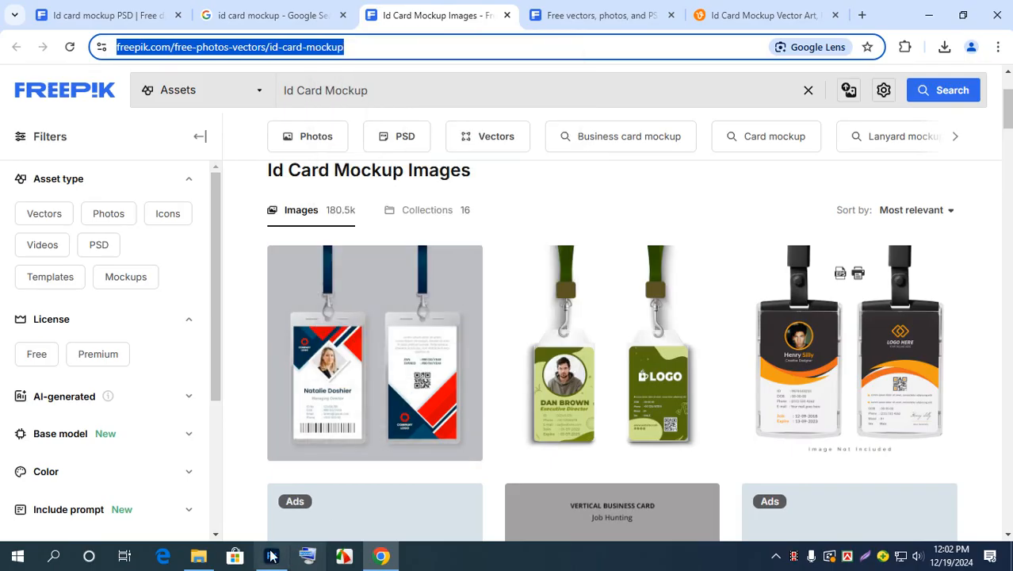
# Step: Switch to Microsoft Edge, close the go.microsoft.com tab, and load the copied Freepik id-card-mockup address
pyautogui.click(163, 557)
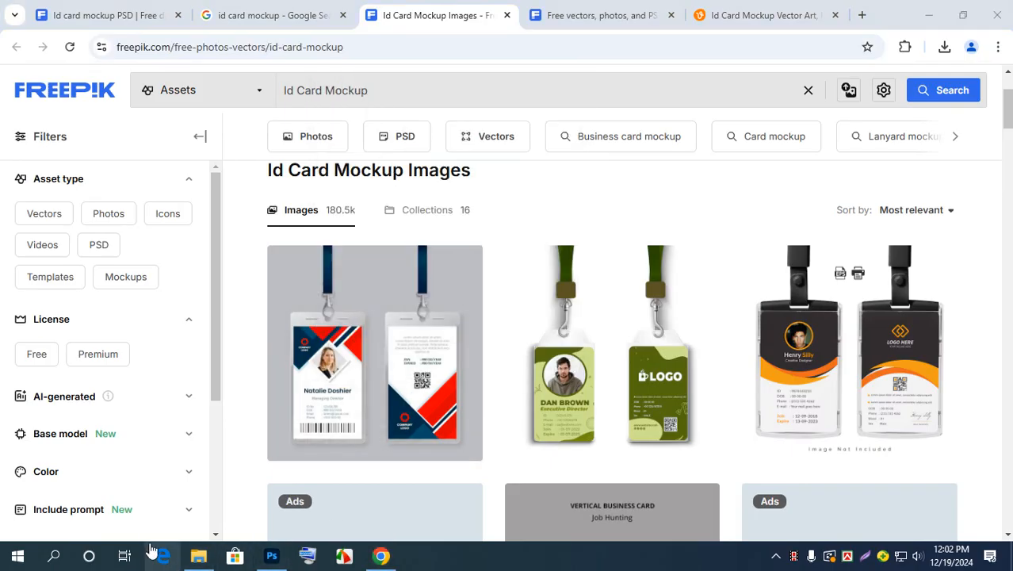
pyautogui.moveTo(375, 317)
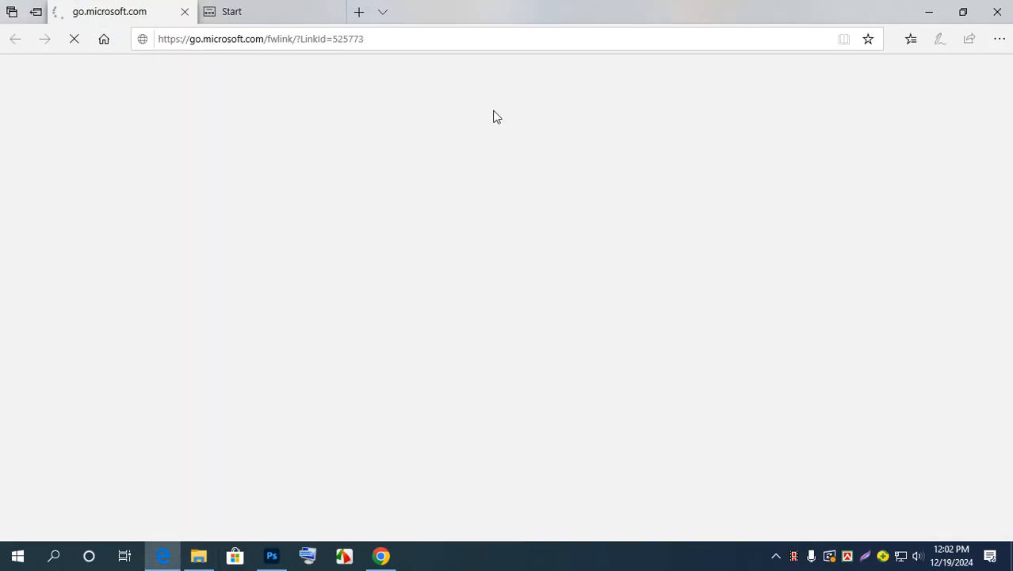
pyautogui.click(185, 12)
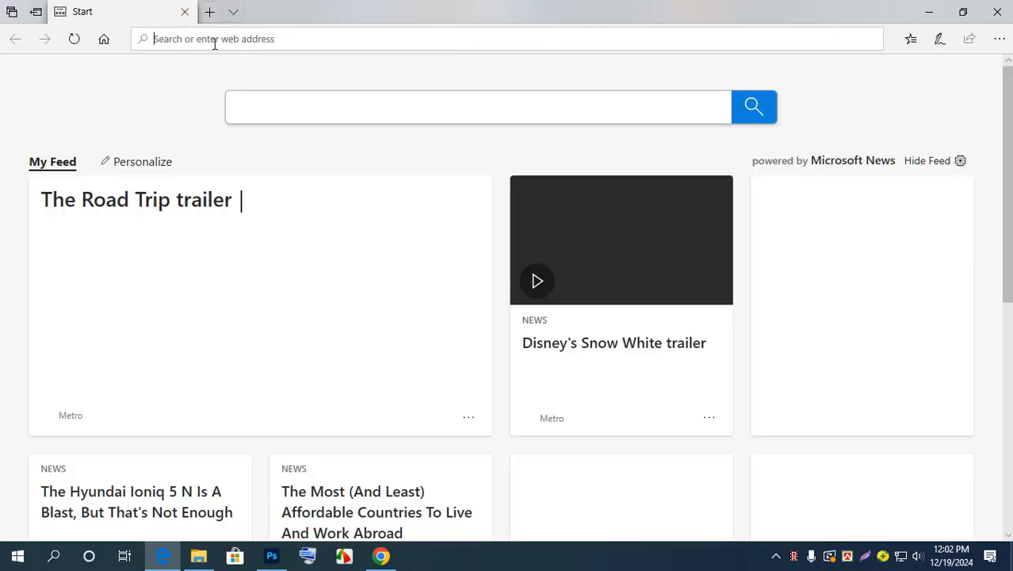
pyautogui.rightClick(199, 44)
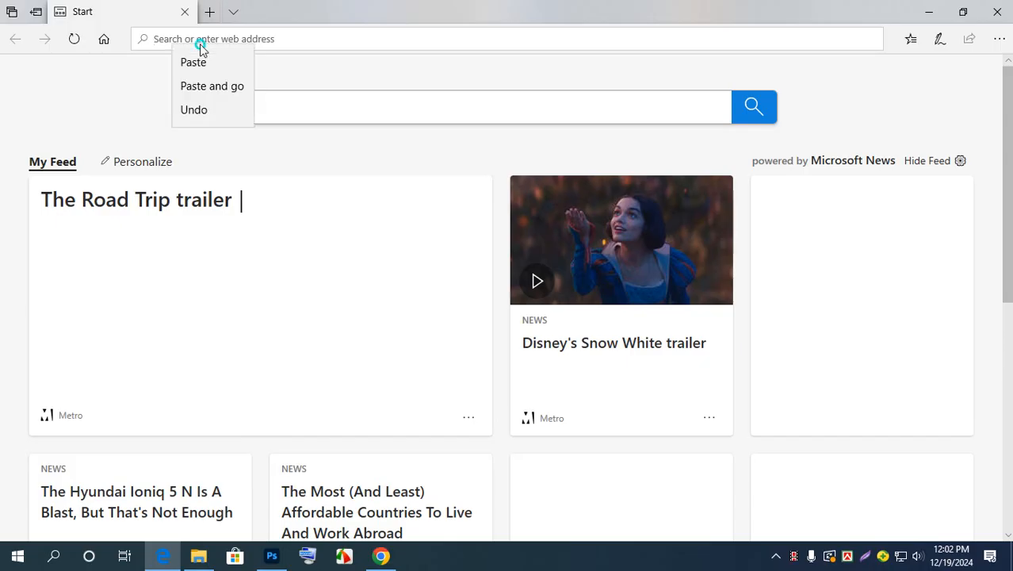
pyautogui.click(204, 62)
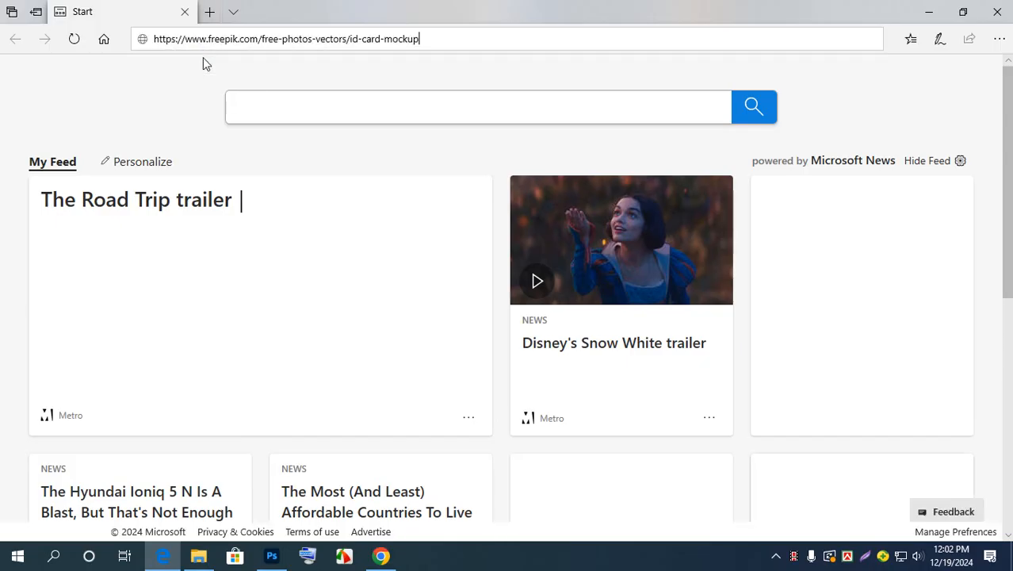
pyautogui.press('Return')
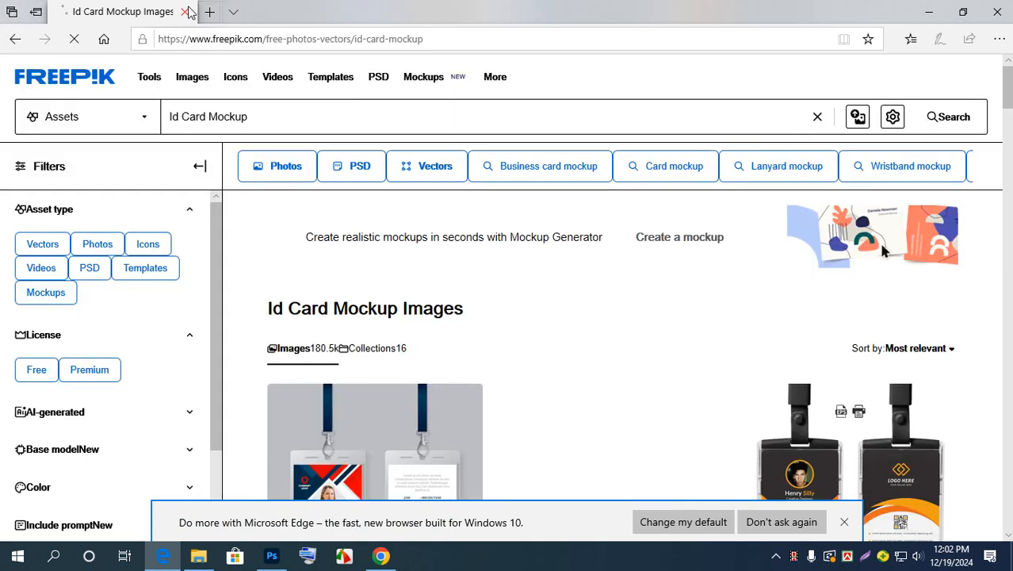
# Step: Open the red and navy abstract ID cards template from the results and dismiss the Edge default-browser notification
pyautogui.scroll(-2, 401, 230)
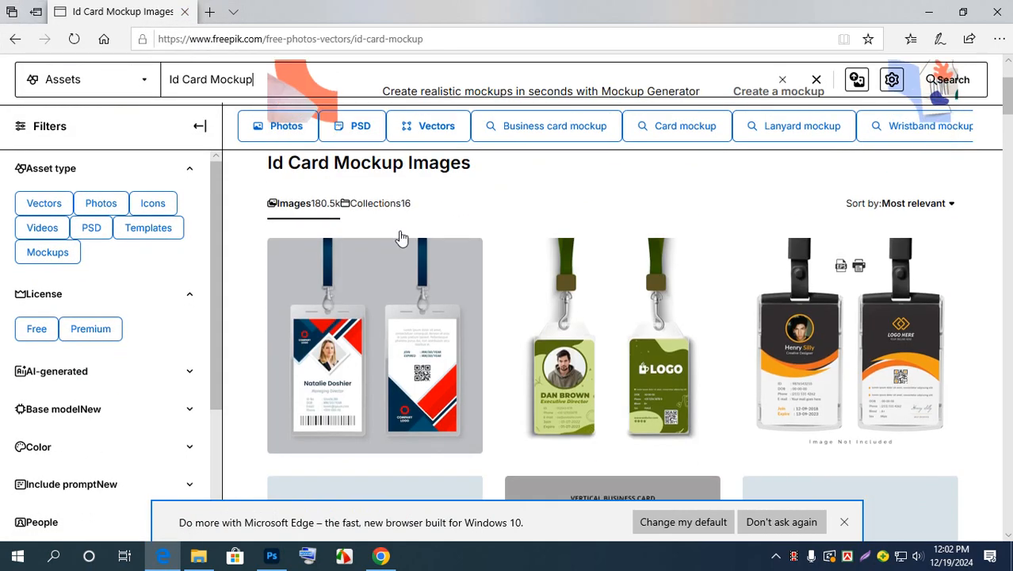
pyautogui.click(413, 331)
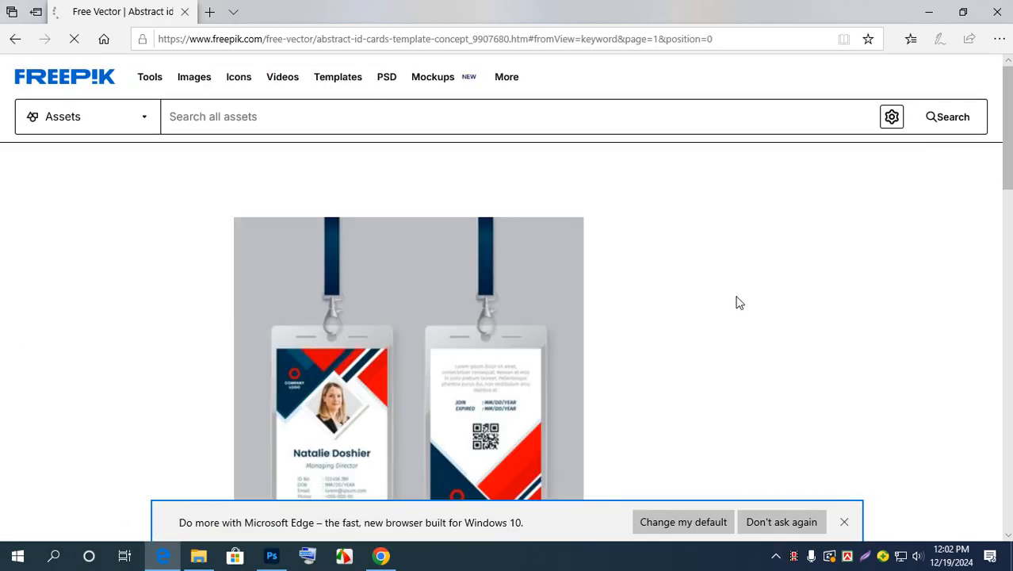
pyautogui.click(848, 522)
# Step: Check the abstract ID cards template page for a download option
pyautogui.scroll(-5, 731, 329)
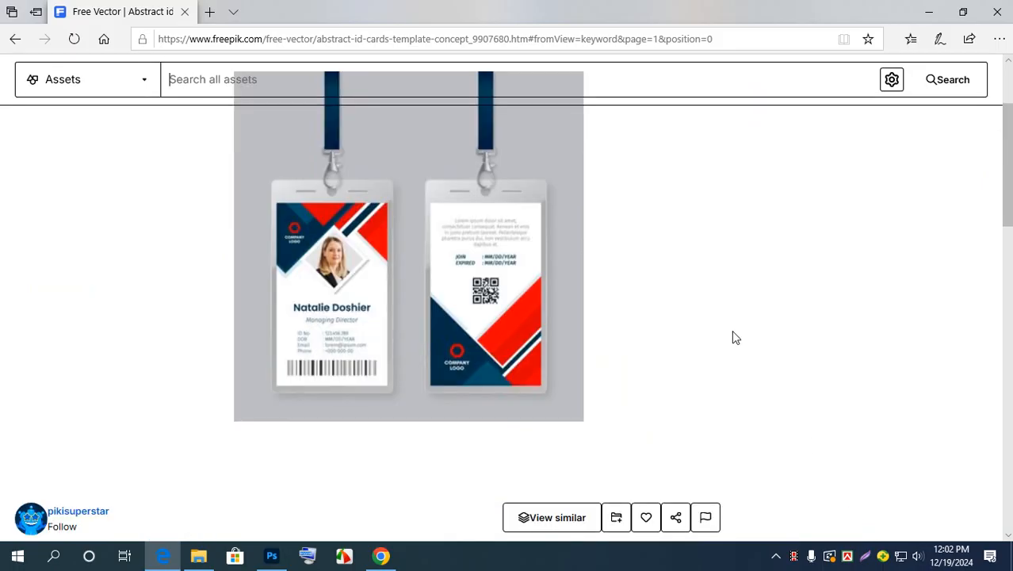
pyautogui.scroll(5, 732, 333)
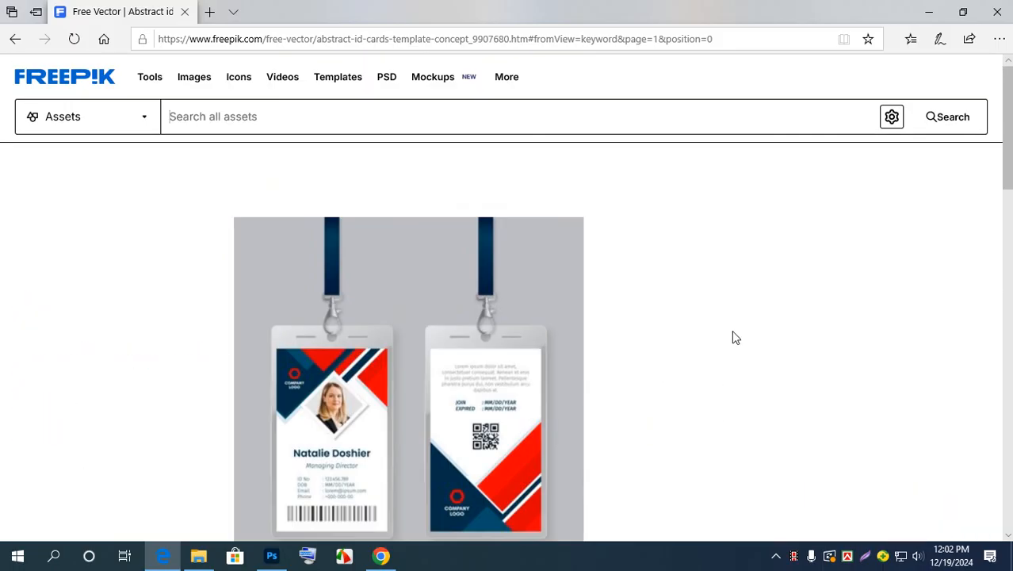
pyautogui.scroll(-1, 391, 337)
pyautogui.scroll(-6, 359, 315)
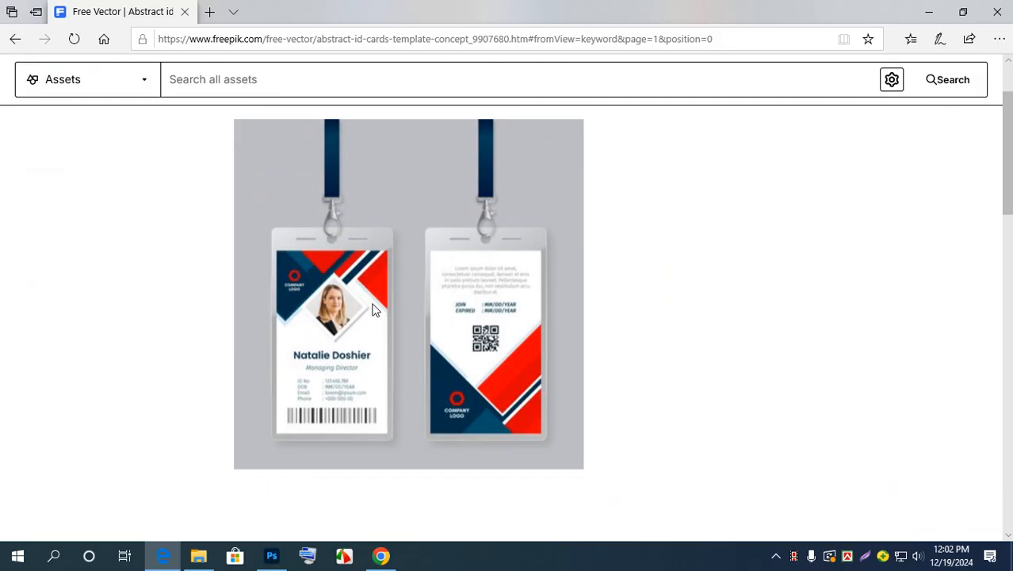
pyautogui.scroll(7, 412, 294)
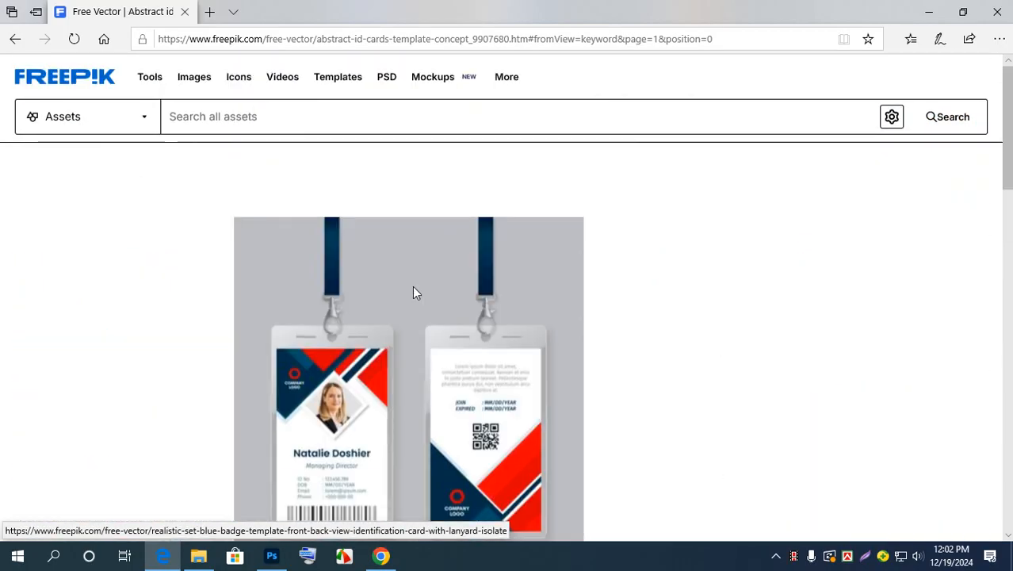
# Step: Reload the abstract ID cards template page and look through its full length for a way to download the file
pyautogui.click(338, 39)
pyautogui.click(338, 38)
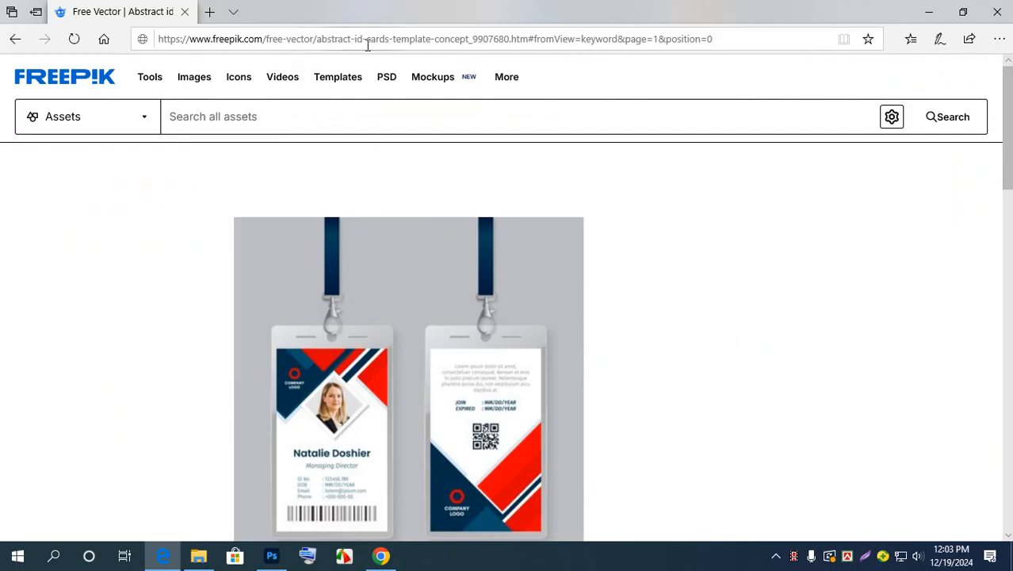
pyautogui.scroll(-20, 379, 238)
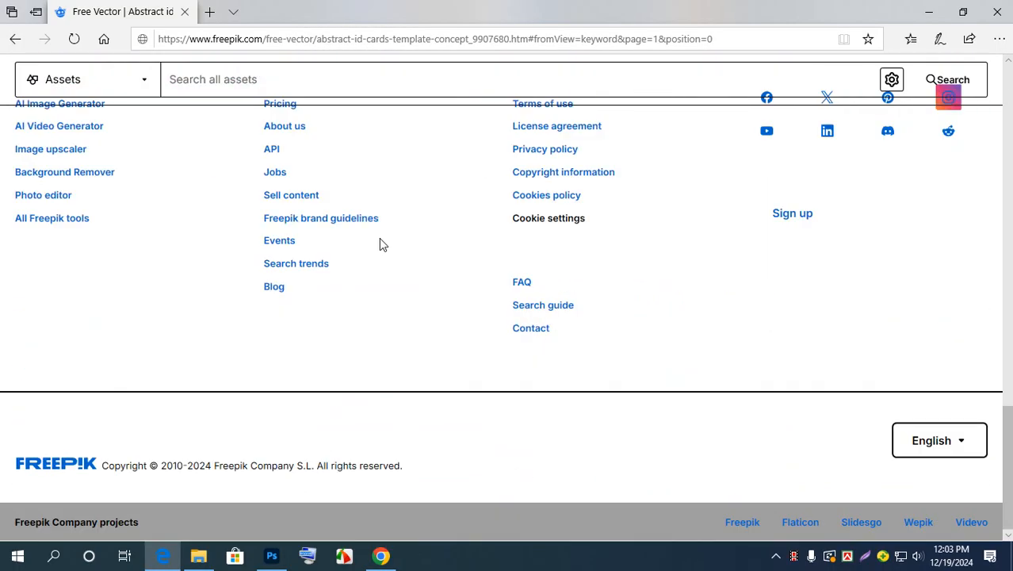
pyautogui.scroll(20, 379, 238)
pyautogui.scroll(-6, 379, 238)
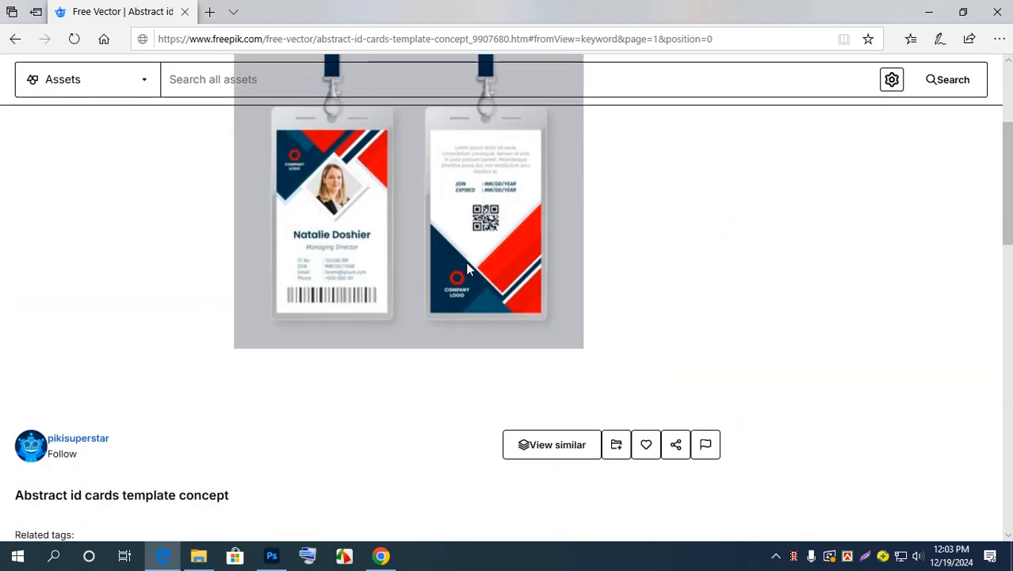
pyautogui.scroll(6, 468, 270)
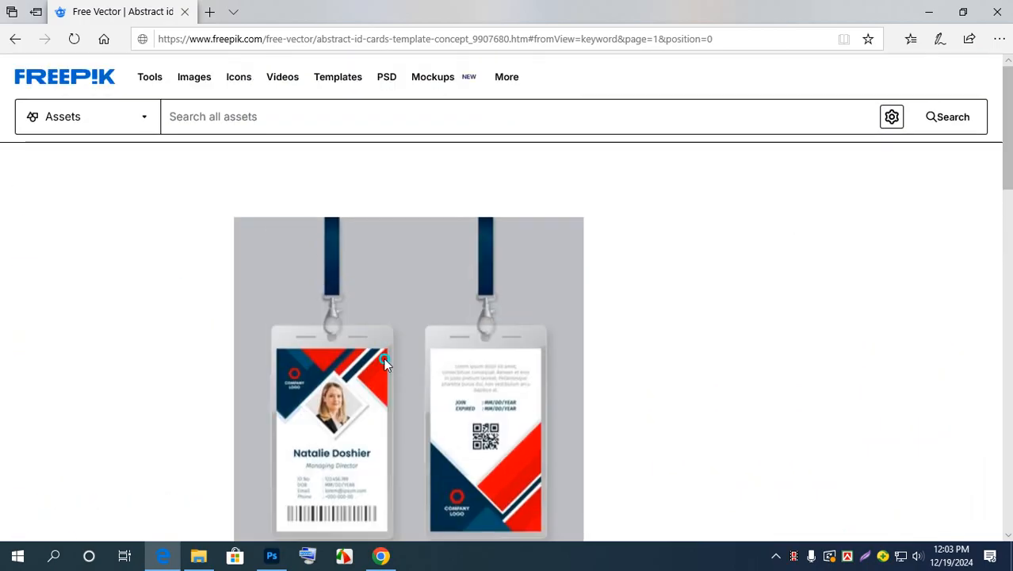
pyautogui.rightClick(384, 362)
pyautogui.click(167, 282)
# Step: Go back to the Id Card Mockup Images results and open the abstract ID cards template in a separate tab
pyautogui.click(16, 39)
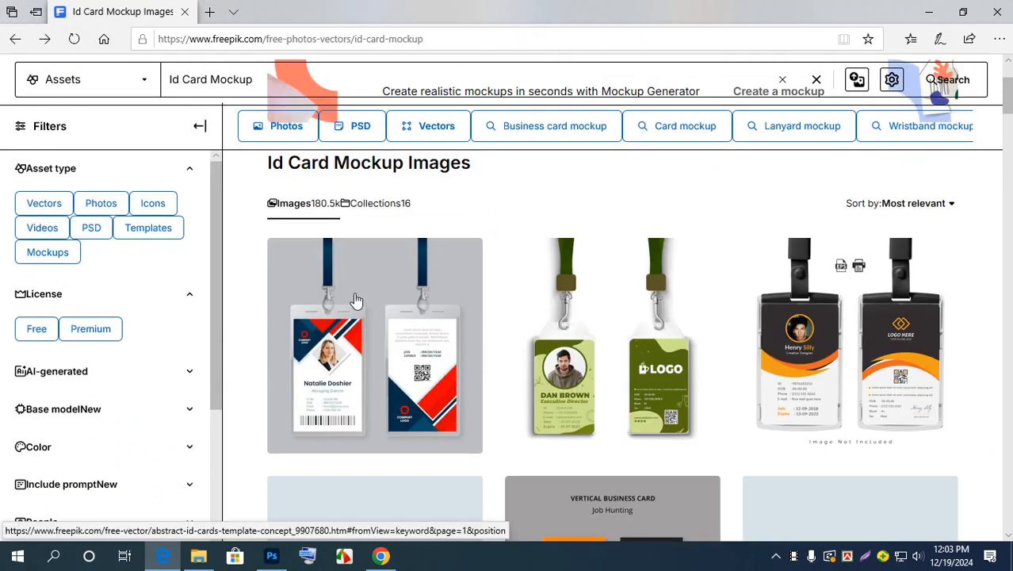
pyautogui.rightClick(354, 297)
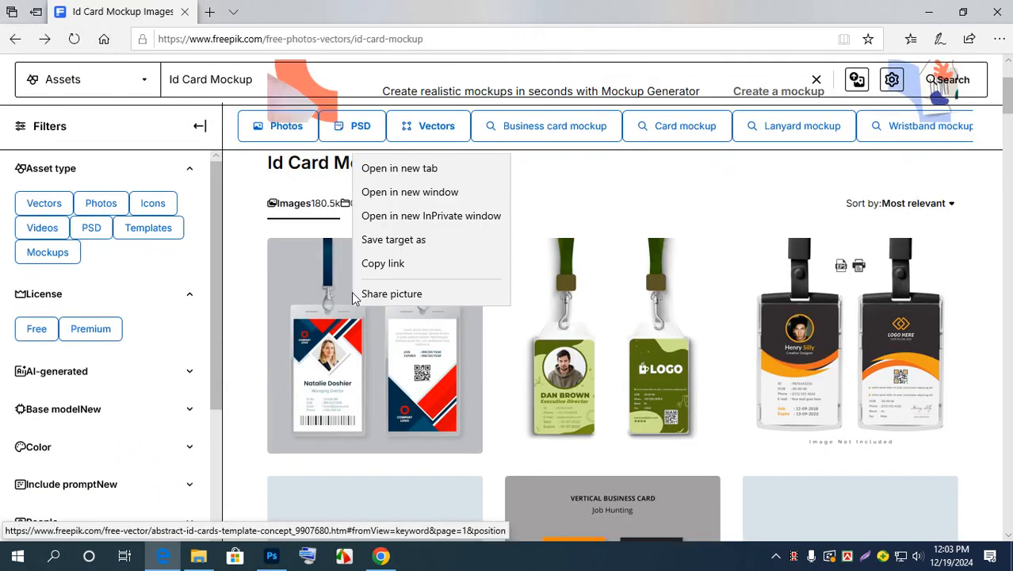
pyautogui.click(408, 10)
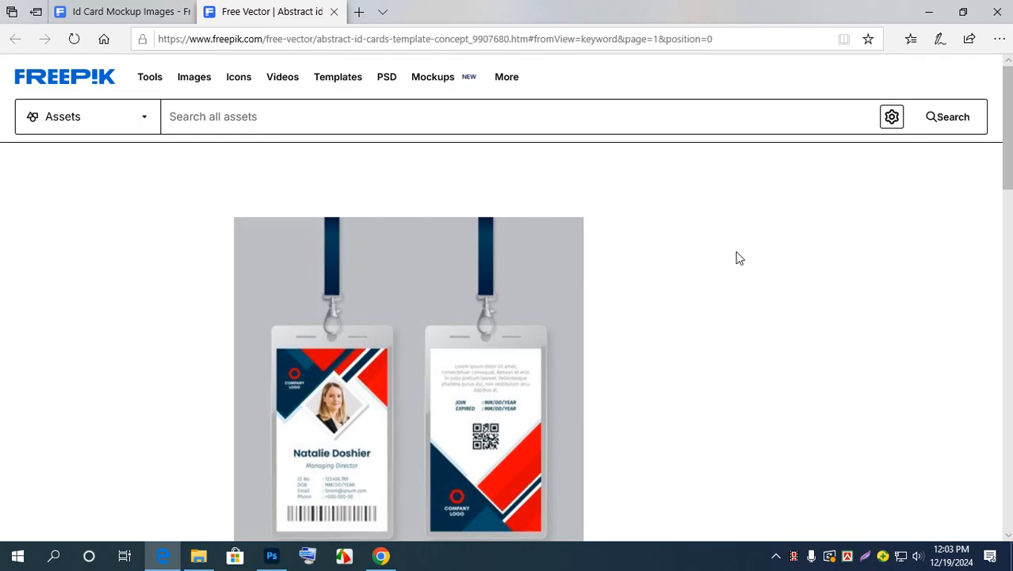
# Step: Examine the template page in the new tab from header to footer for a download option
pyautogui.scroll(-6, 735, 255)
pyautogui.scroll(6, 738, 269)
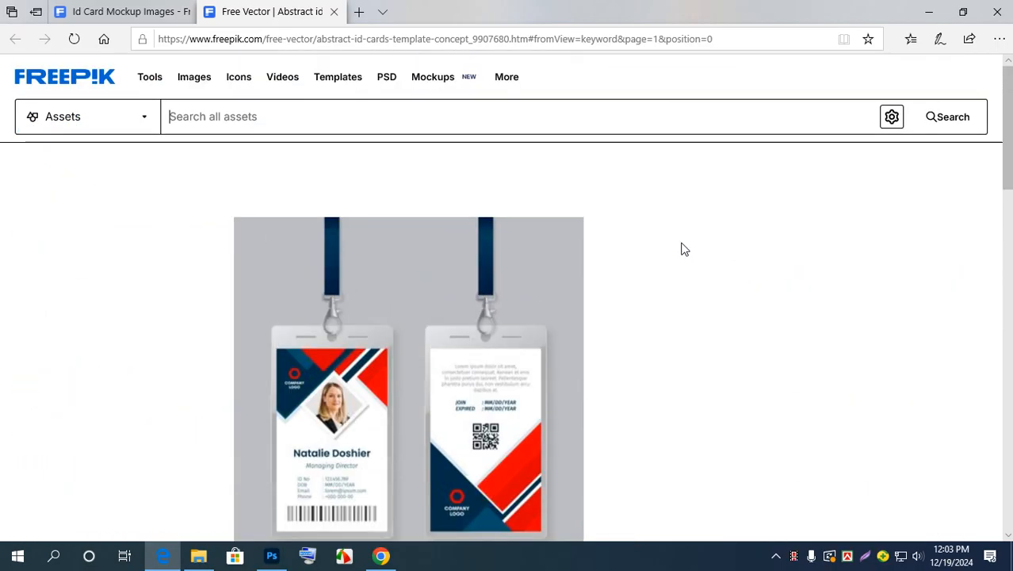
pyautogui.scroll(-15, 631, 301)
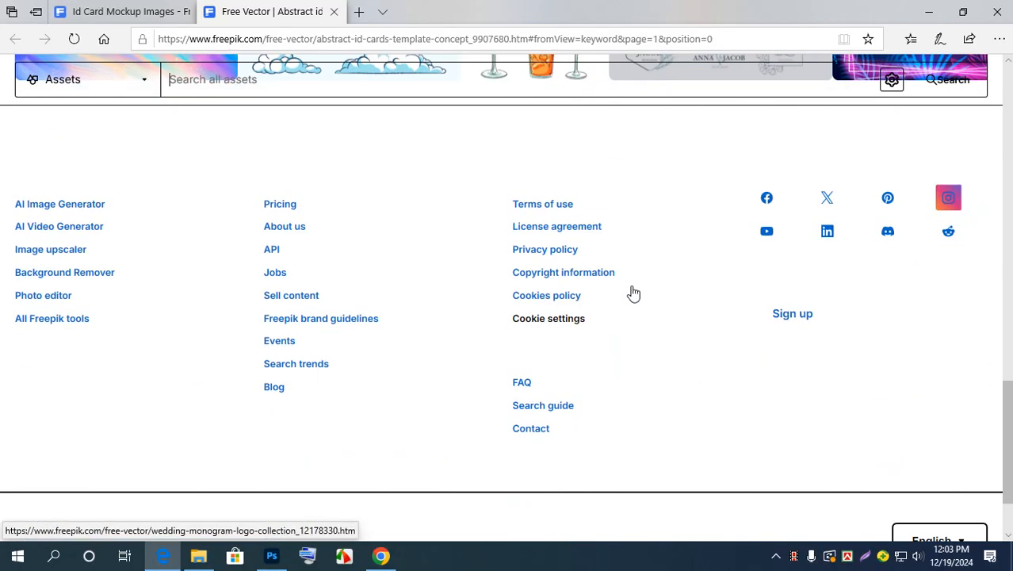
pyautogui.scroll(5, 632, 292)
pyautogui.scroll(10, 632, 292)
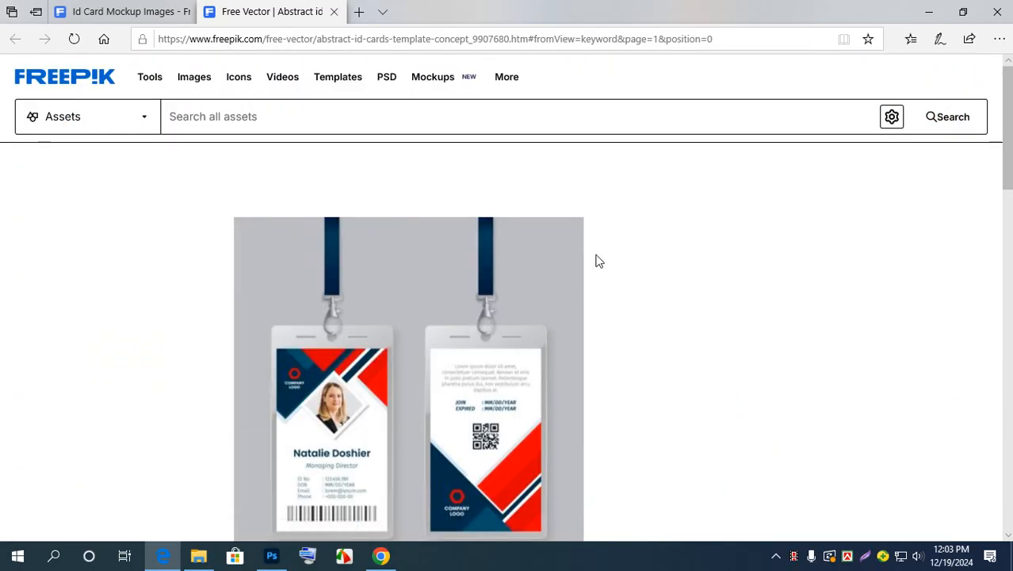
pyautogui.scroll(-3, 599, 261)
pyautogui.scroll(3, 599, 262)
pyautogui.scroll(-3, 600, 264)
pyautogui.scroll(3, 596, 264)
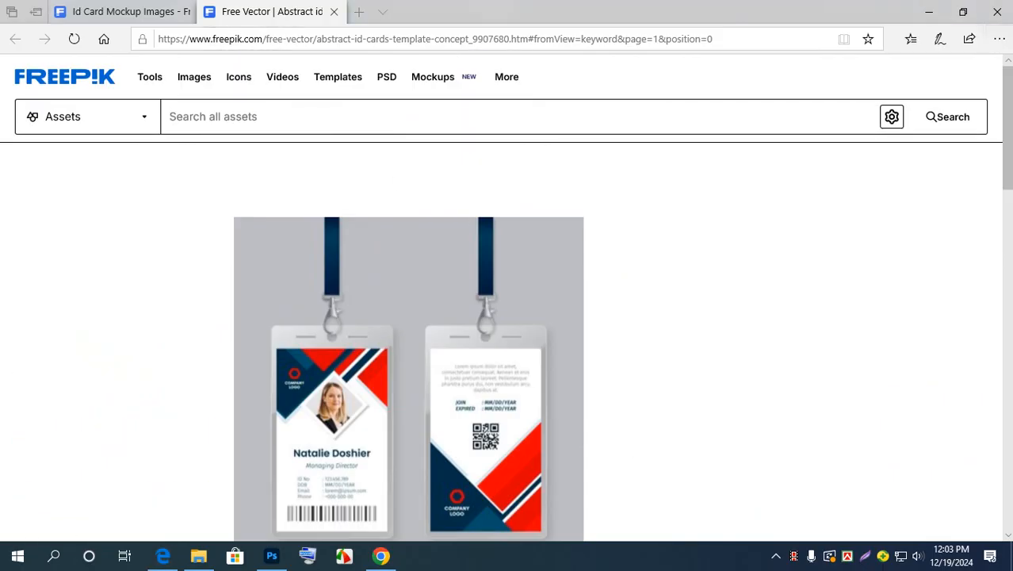